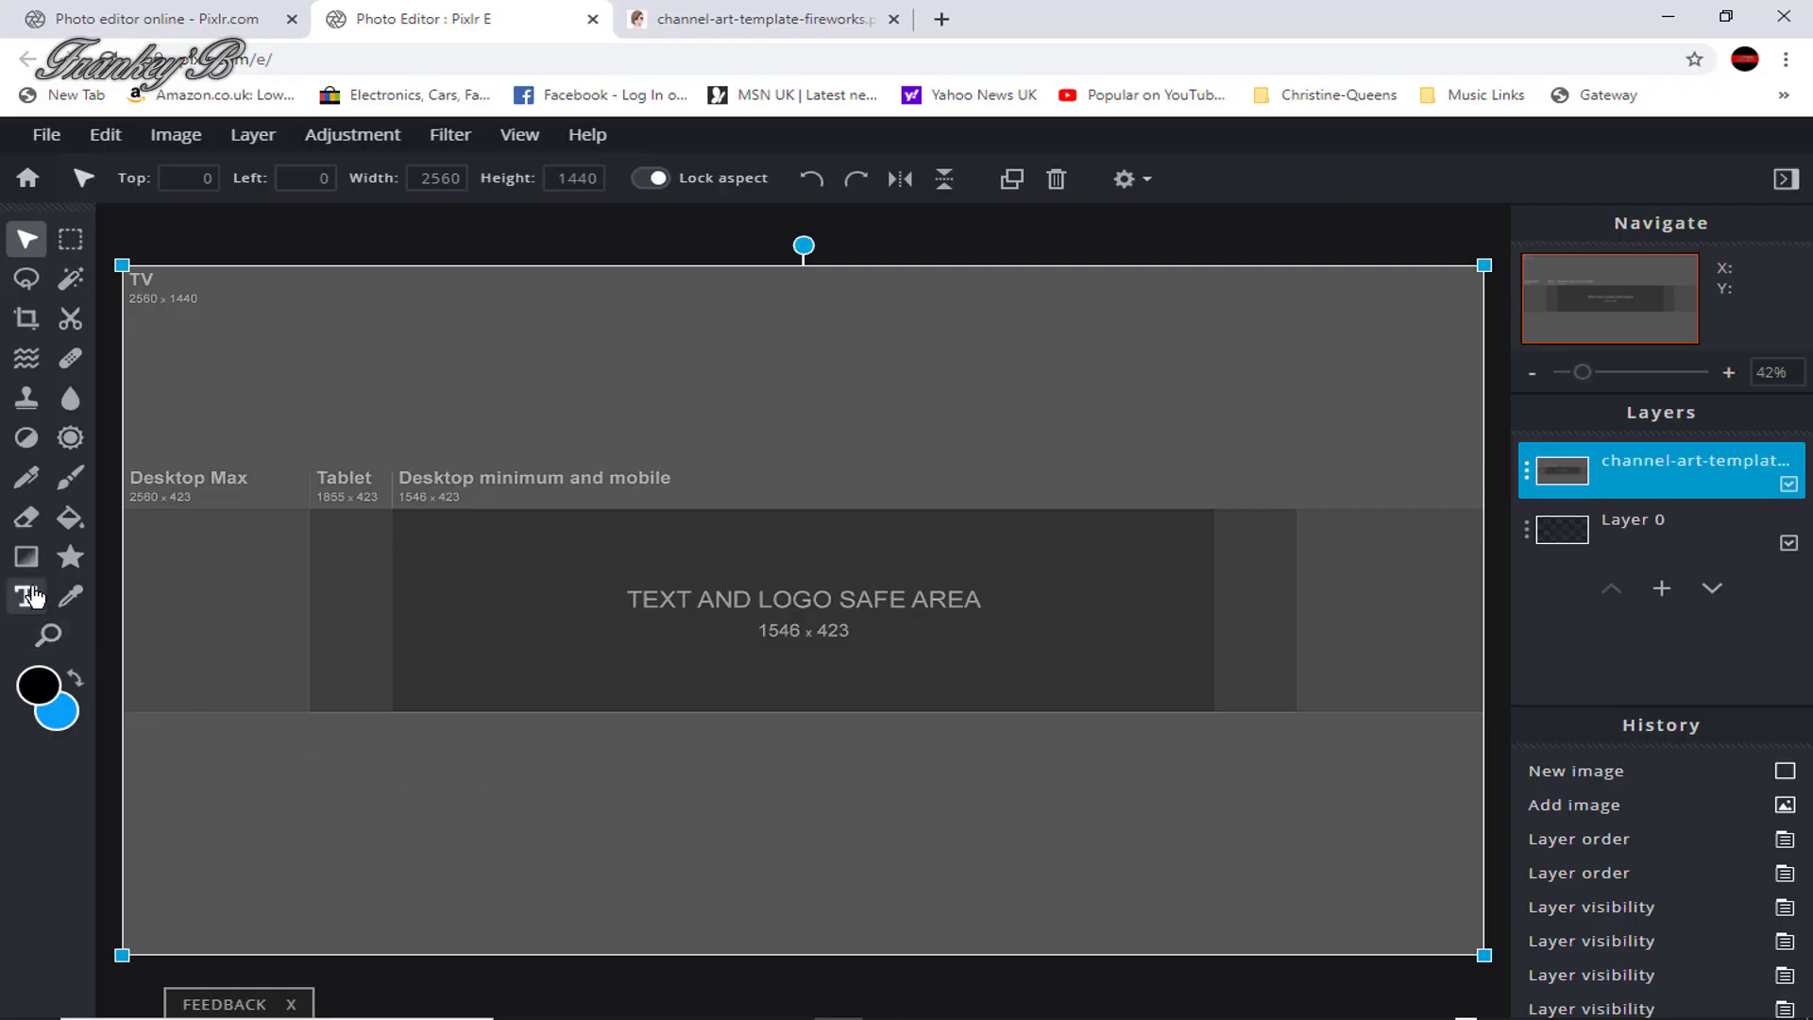
Use the Text tool to insert a placeholder text box over the template's centre
click(29, 596)
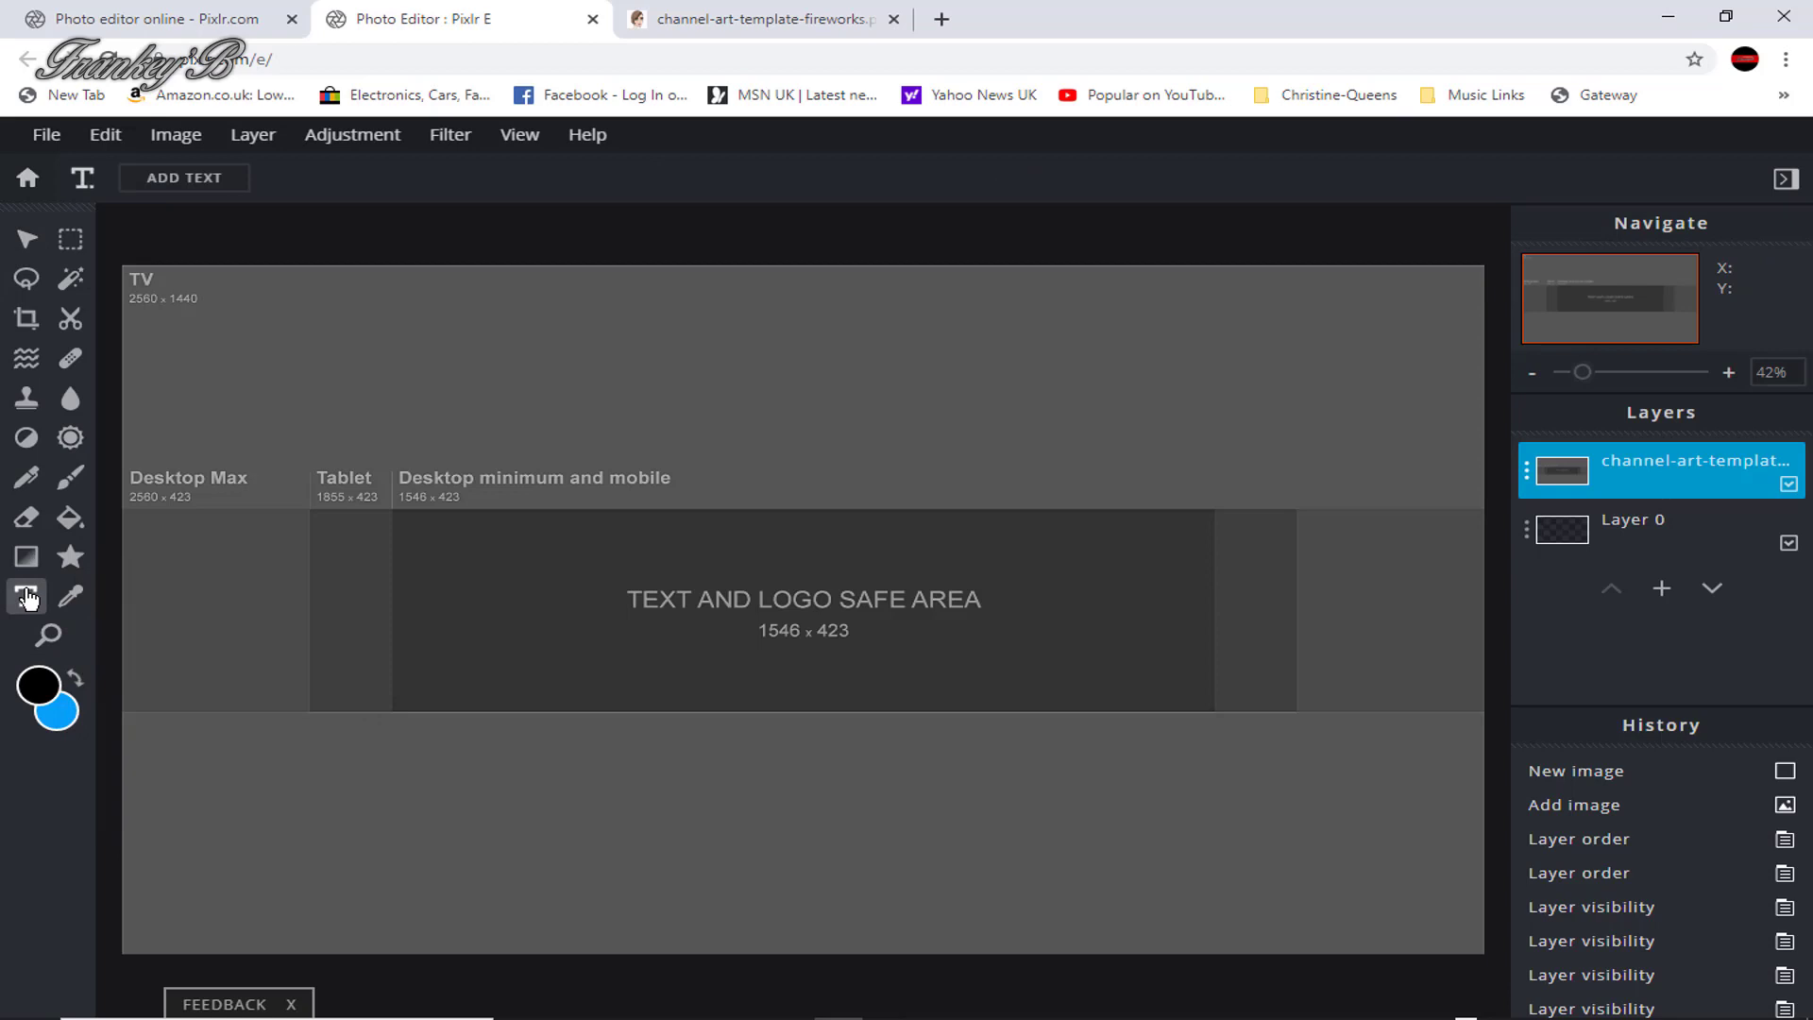
click(604, 377)
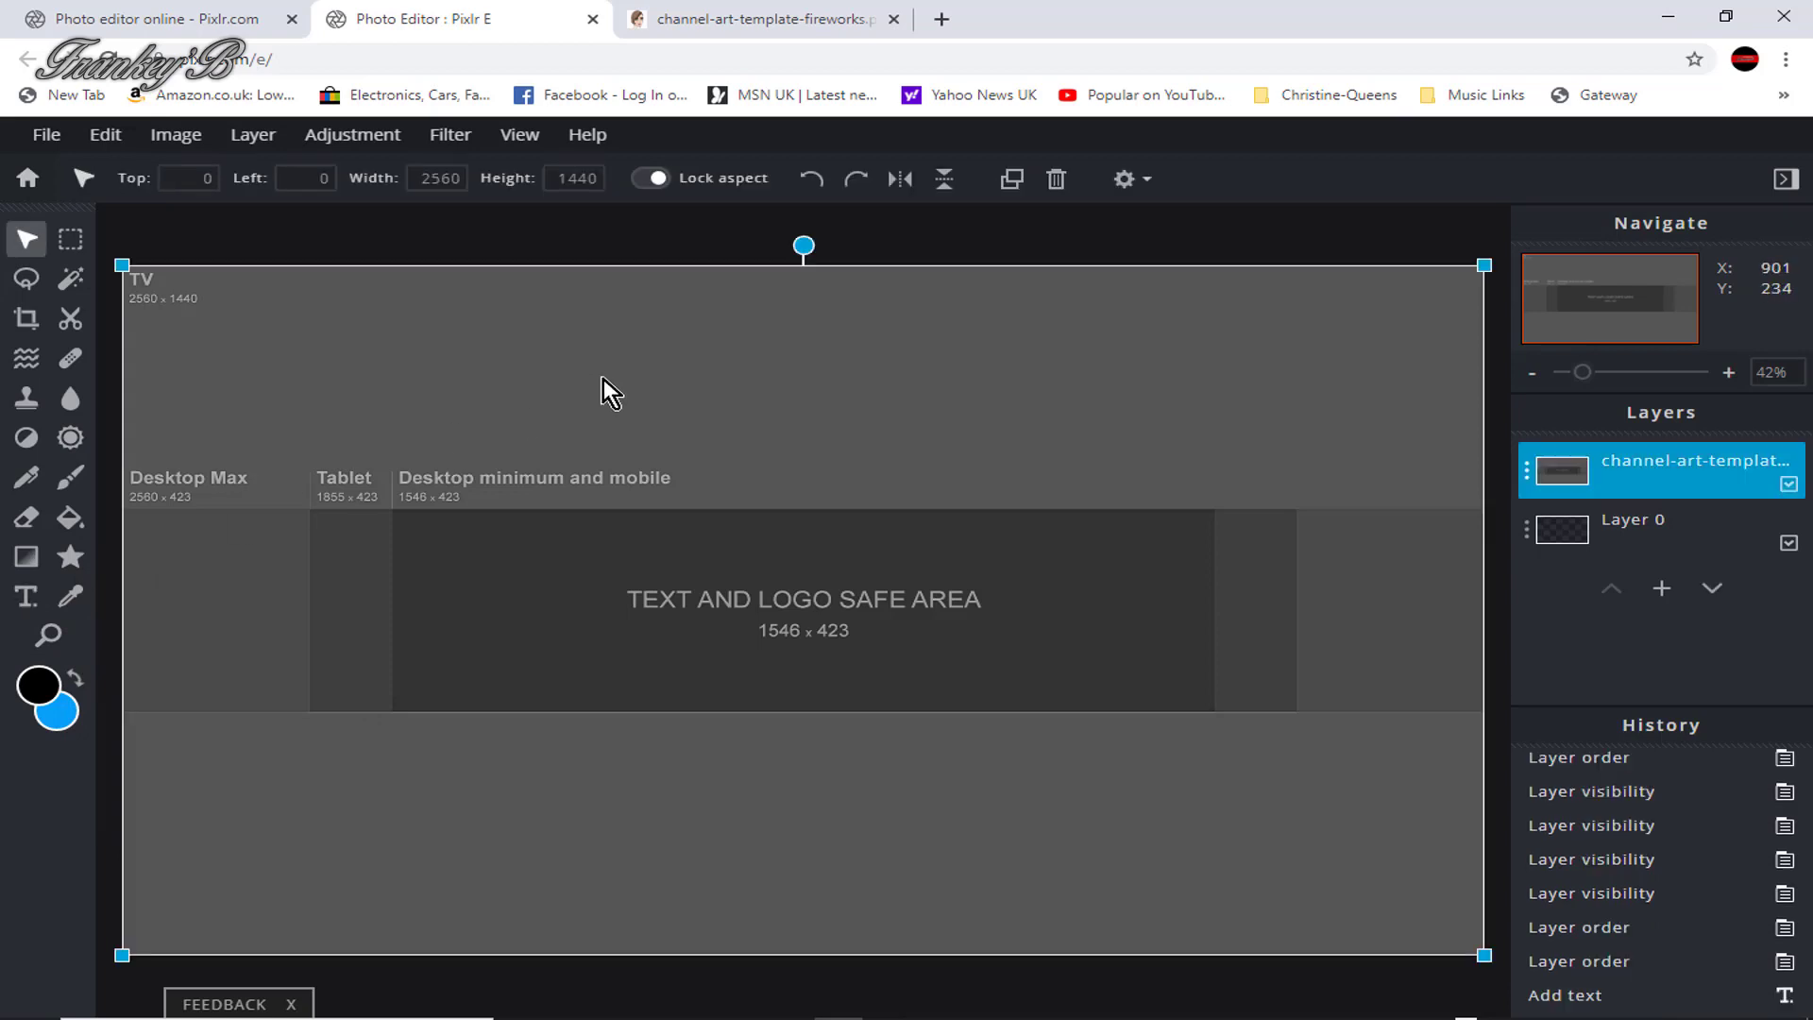
click(28, 598)
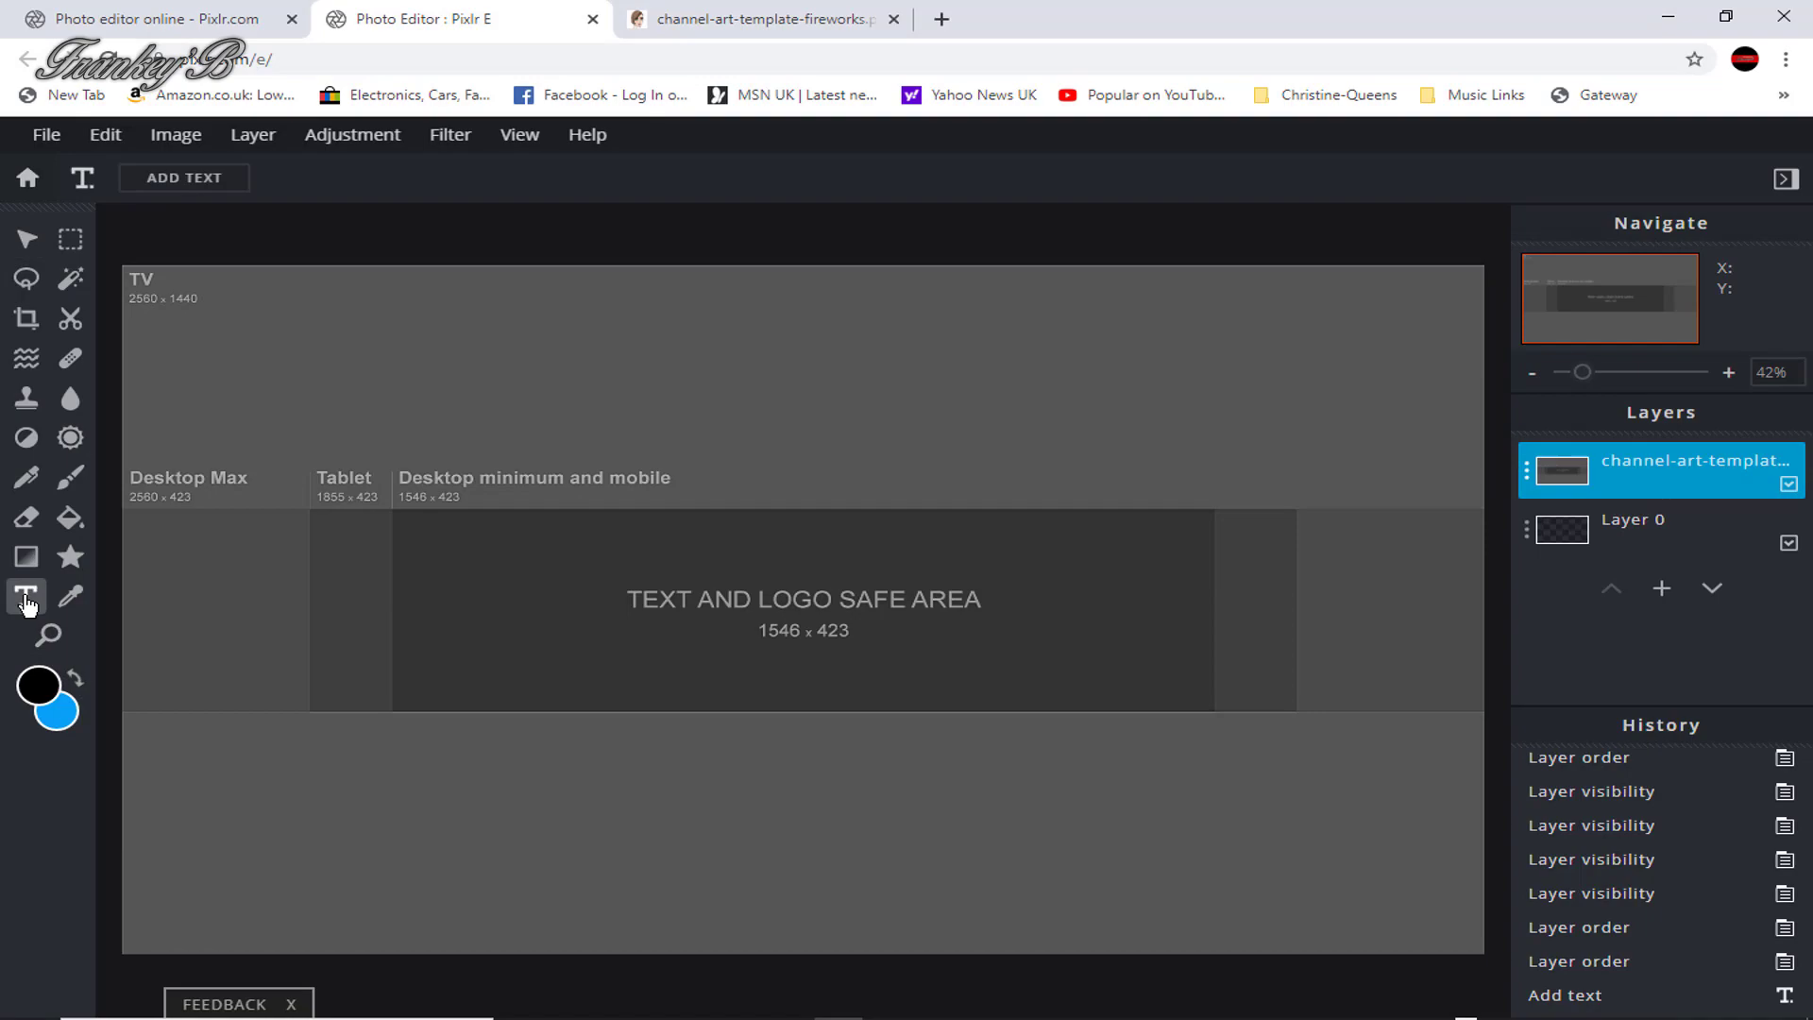
click(168, 175)
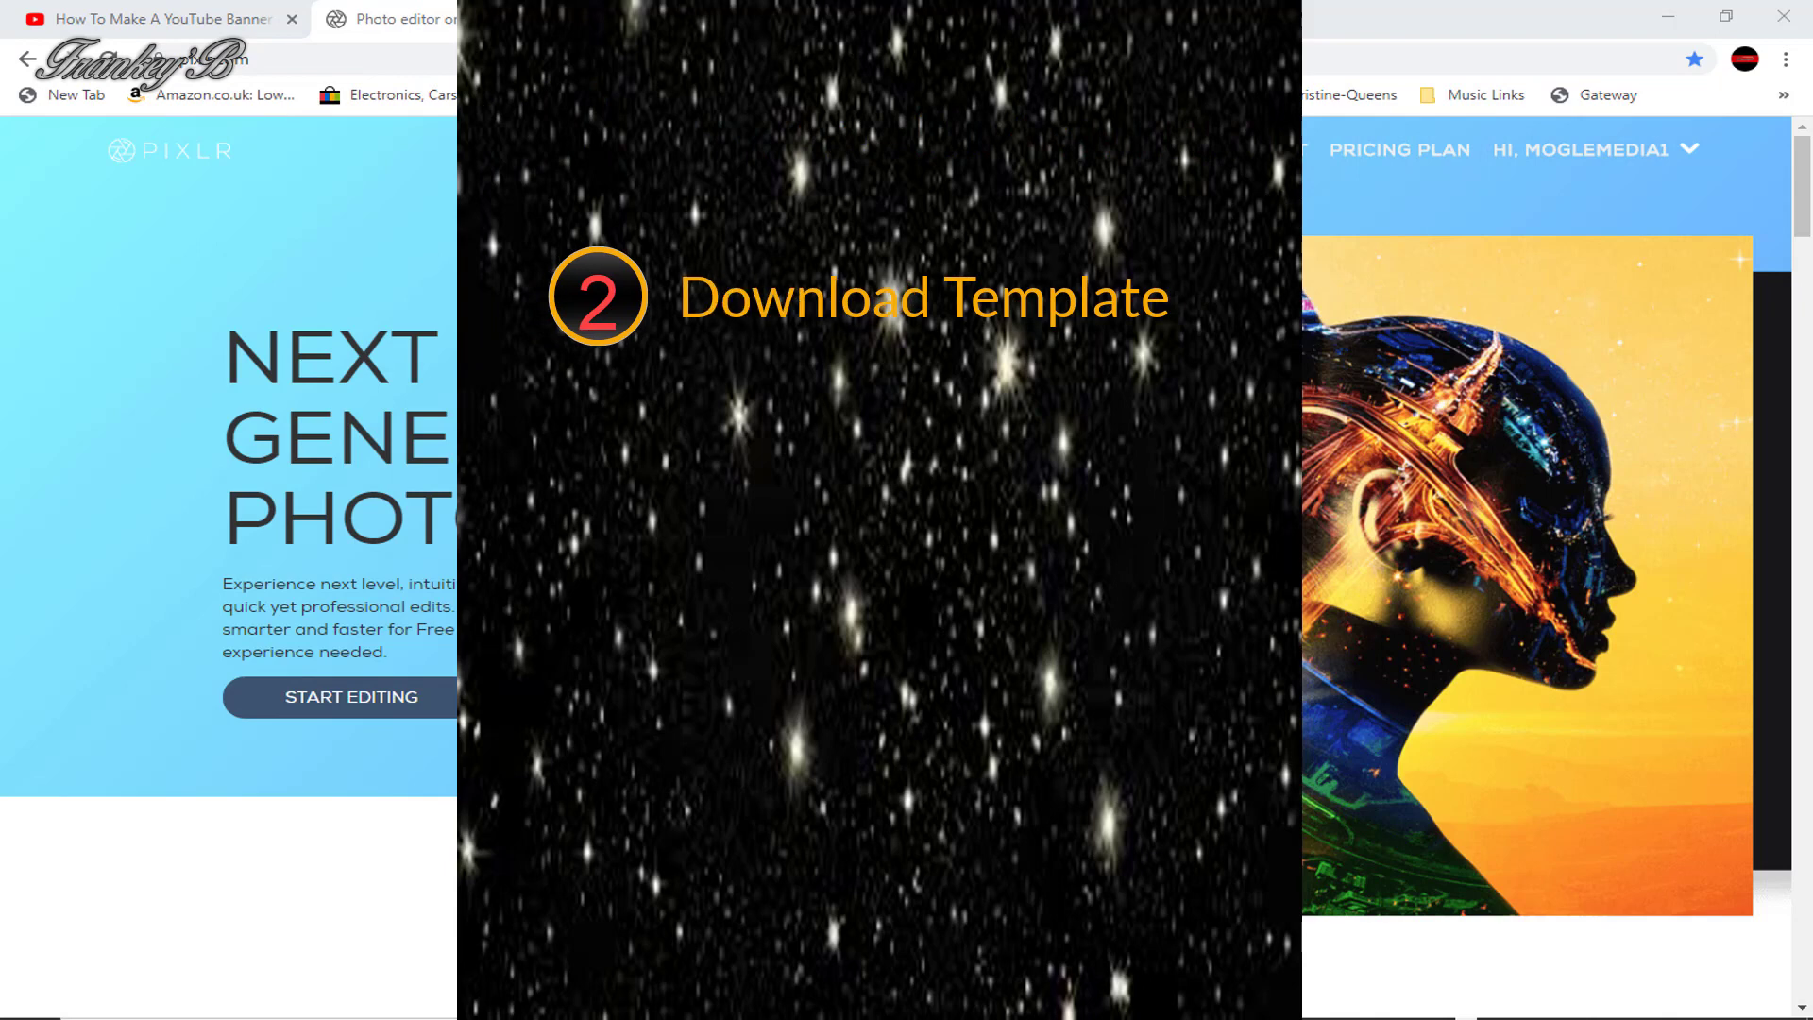
Open the Pixlr photo editor from the pixlr.com home page
click(322, 704)
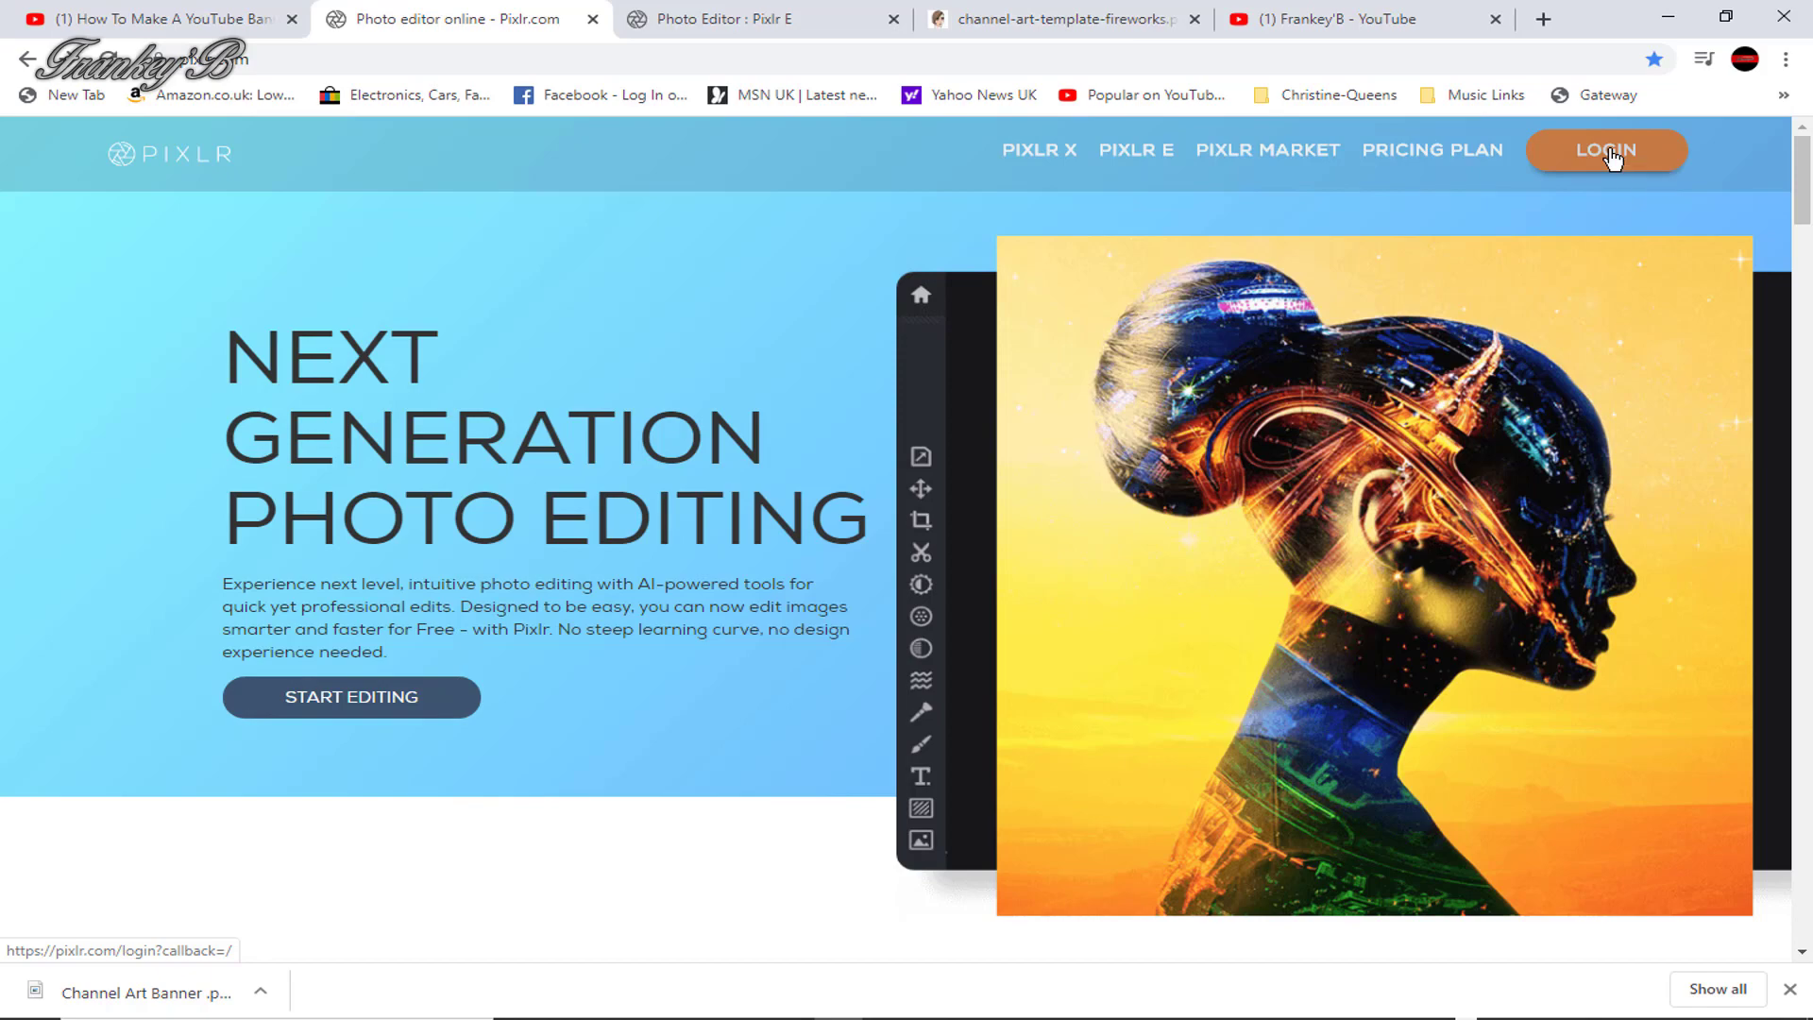
Sign in to Pixlr with the browser's saved e-mail and password
click(1612, 159)
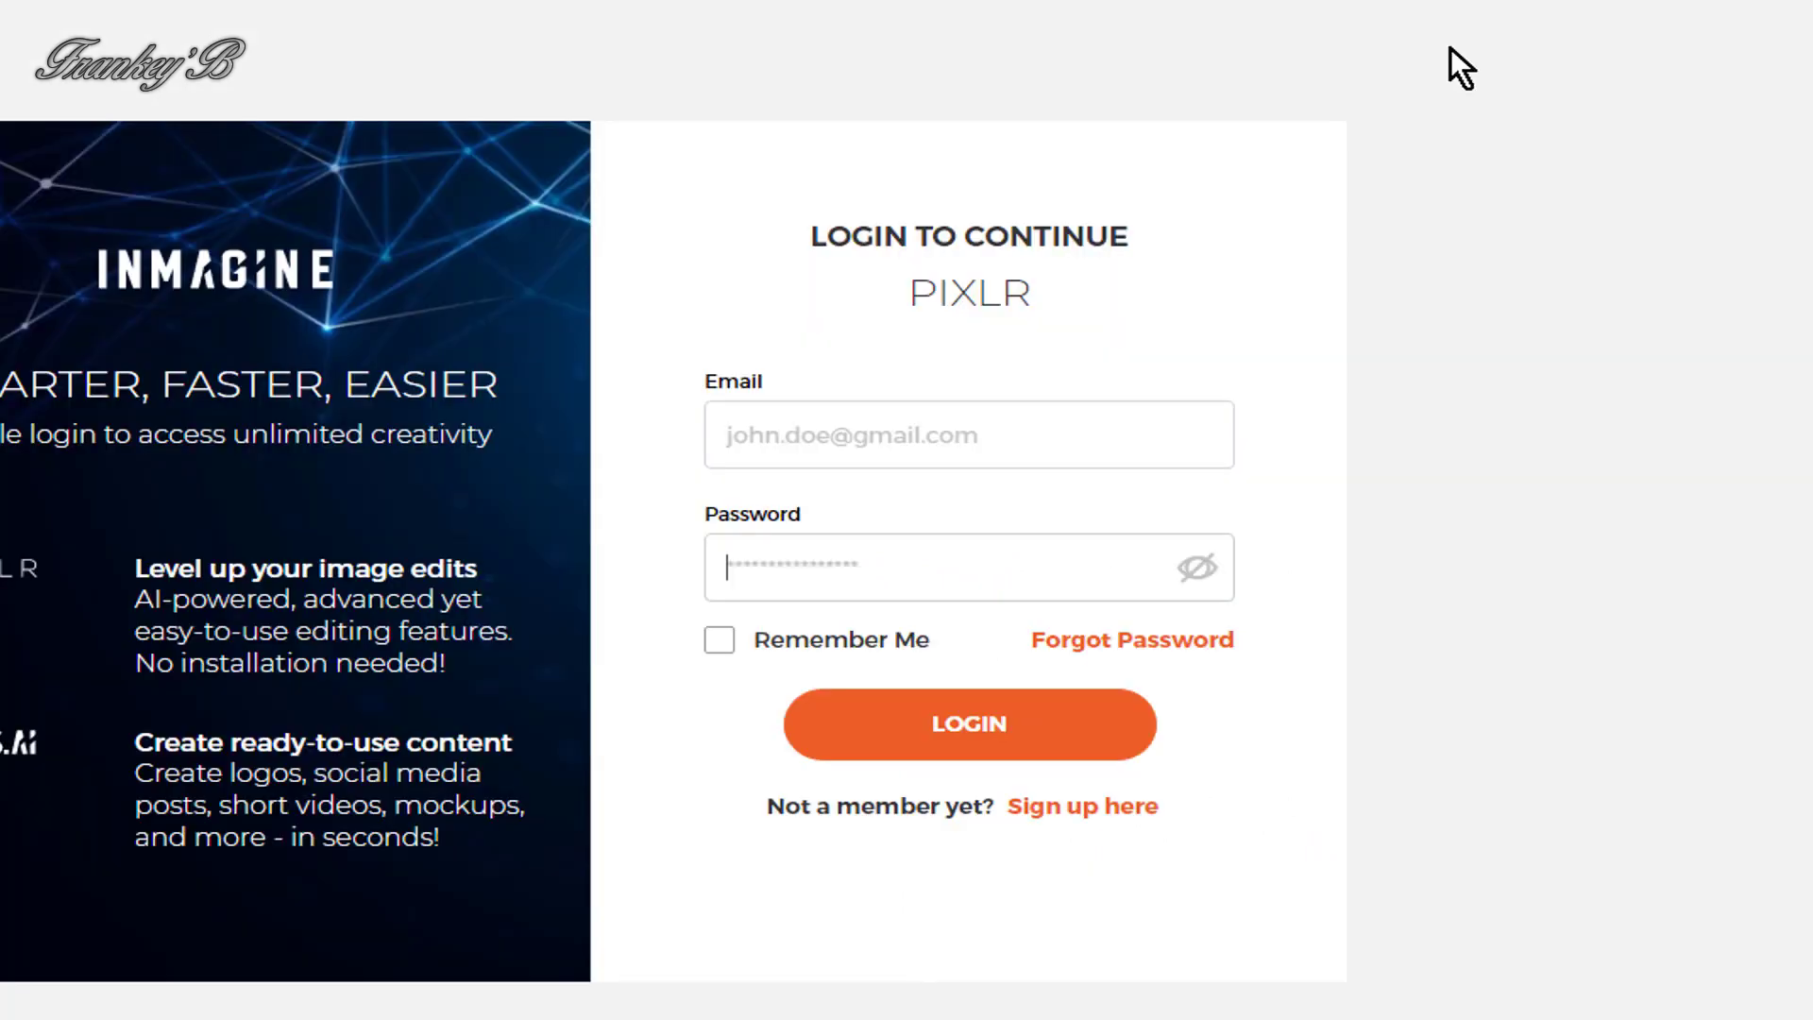
click(1034, 812)
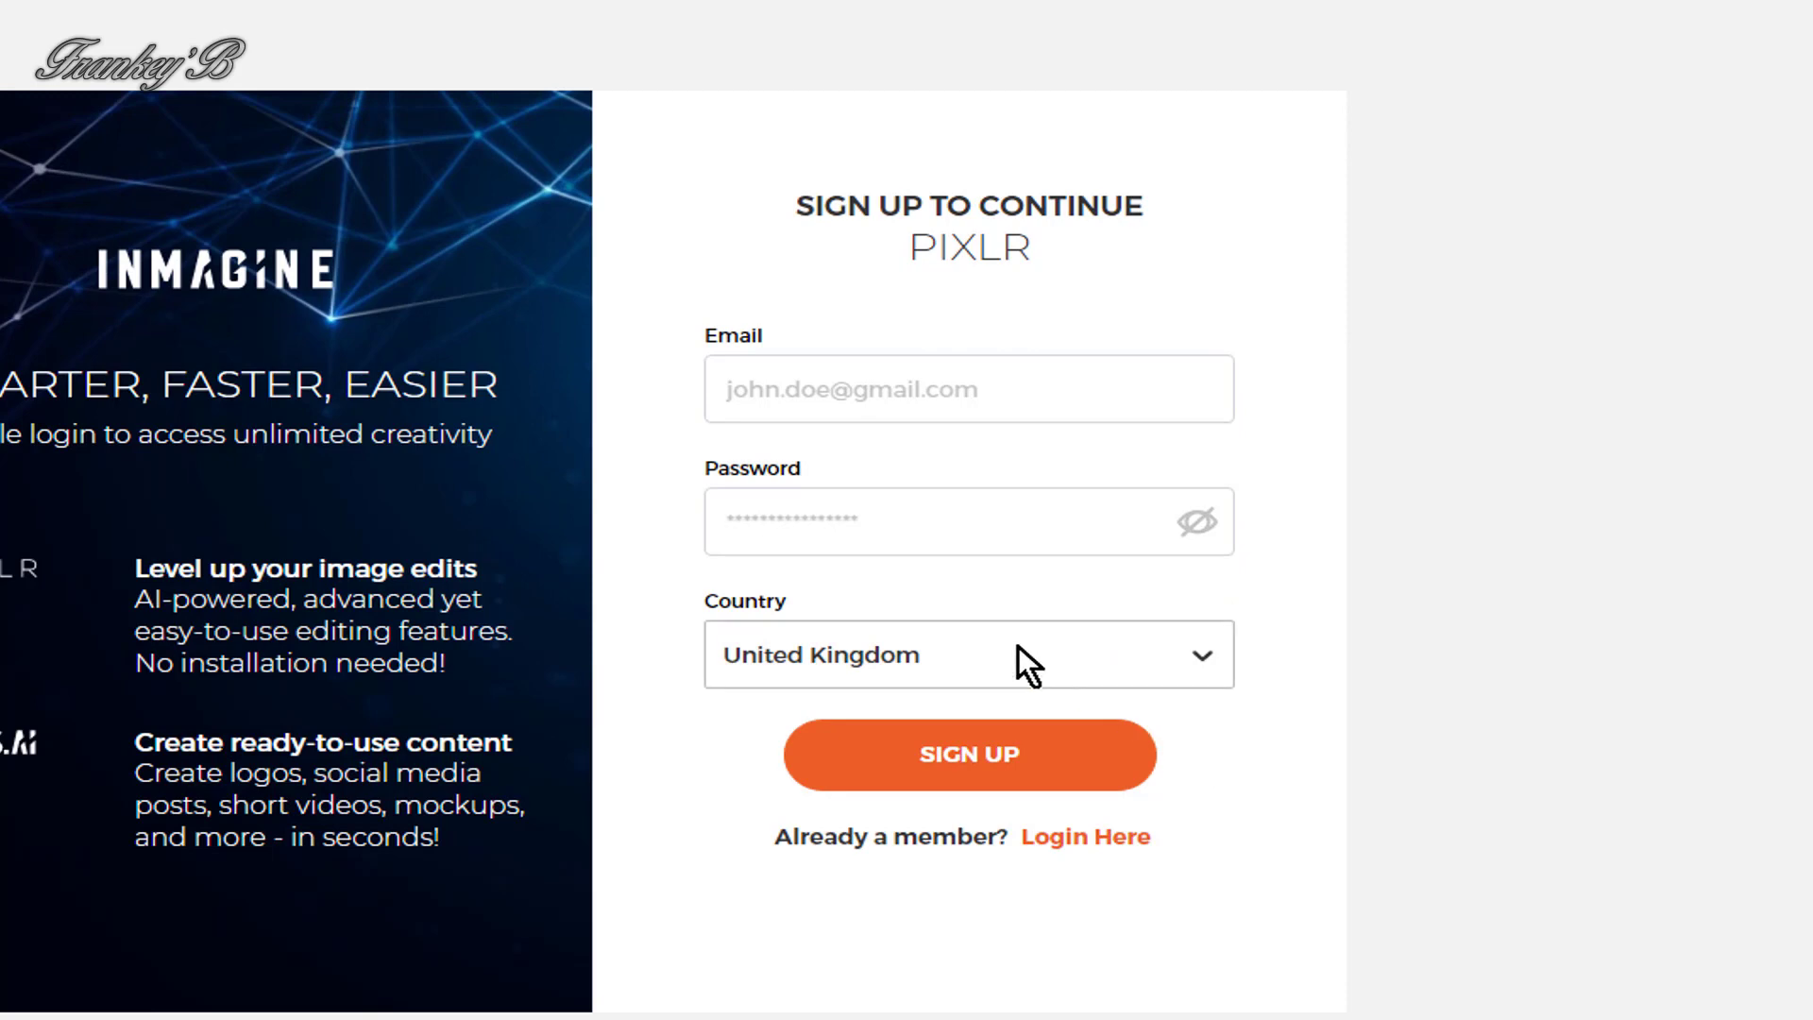
click(733, 387)
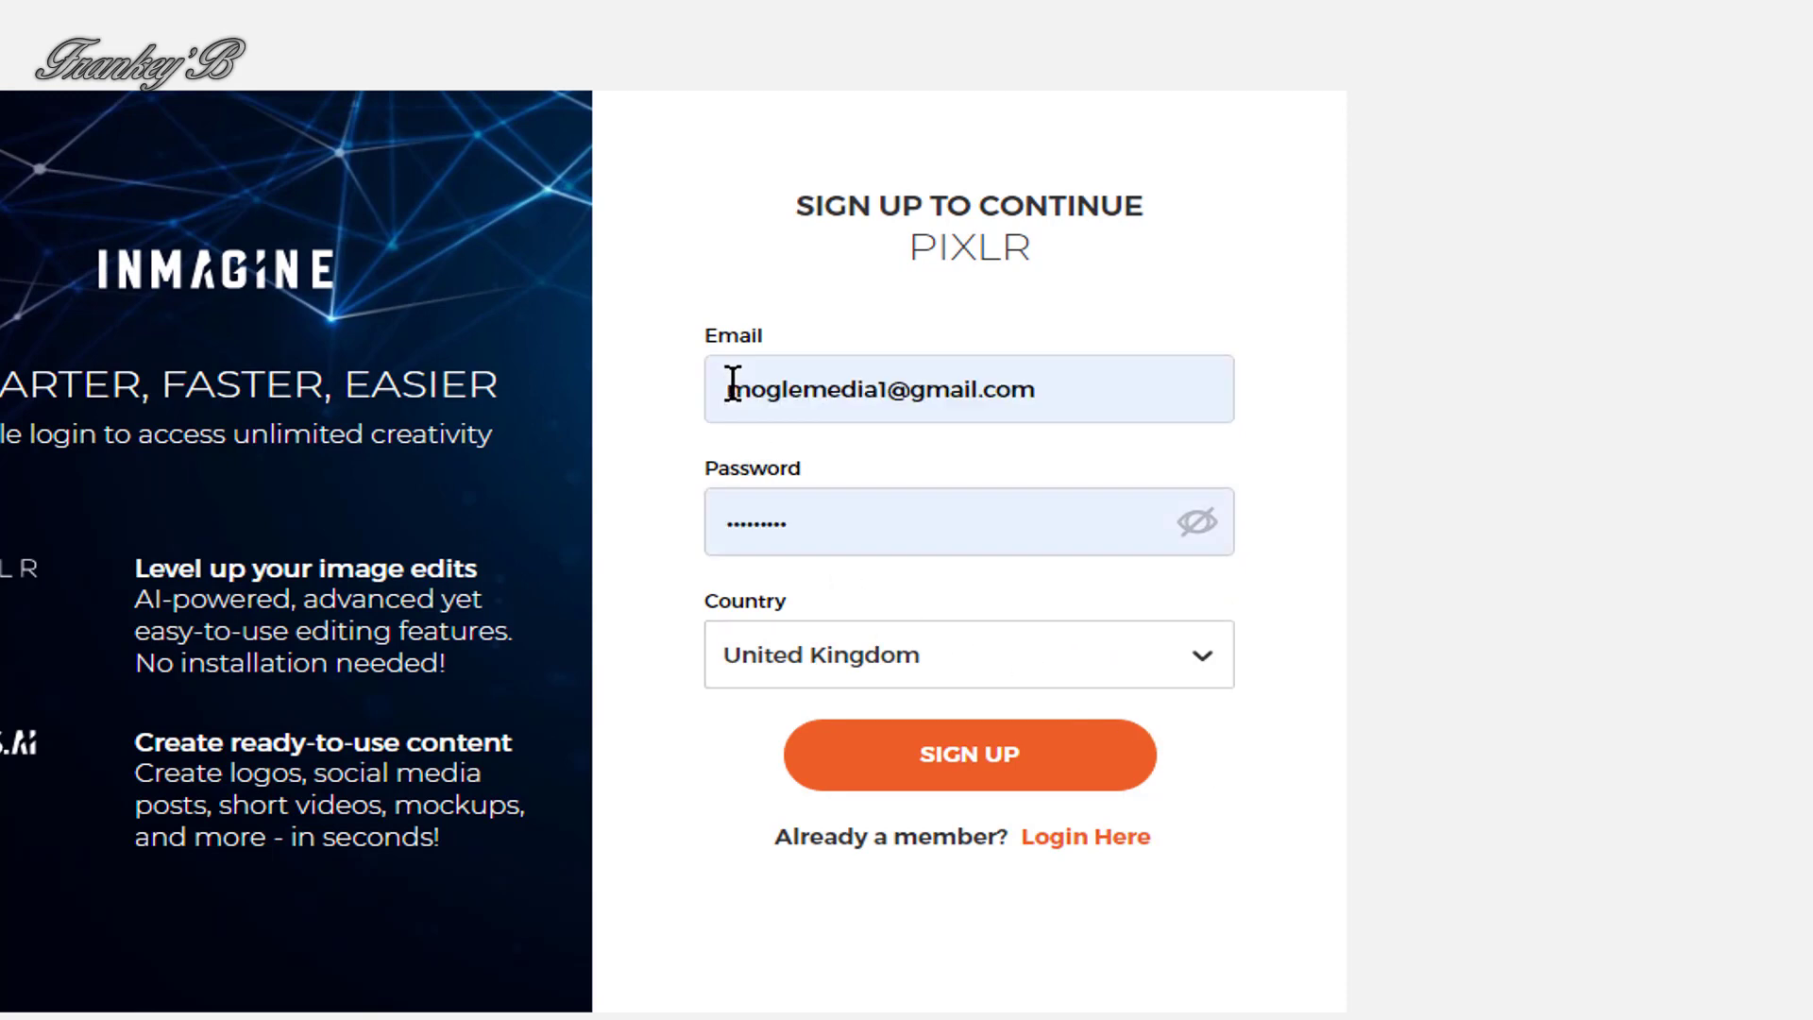
key(Tab)
click(915, 761)
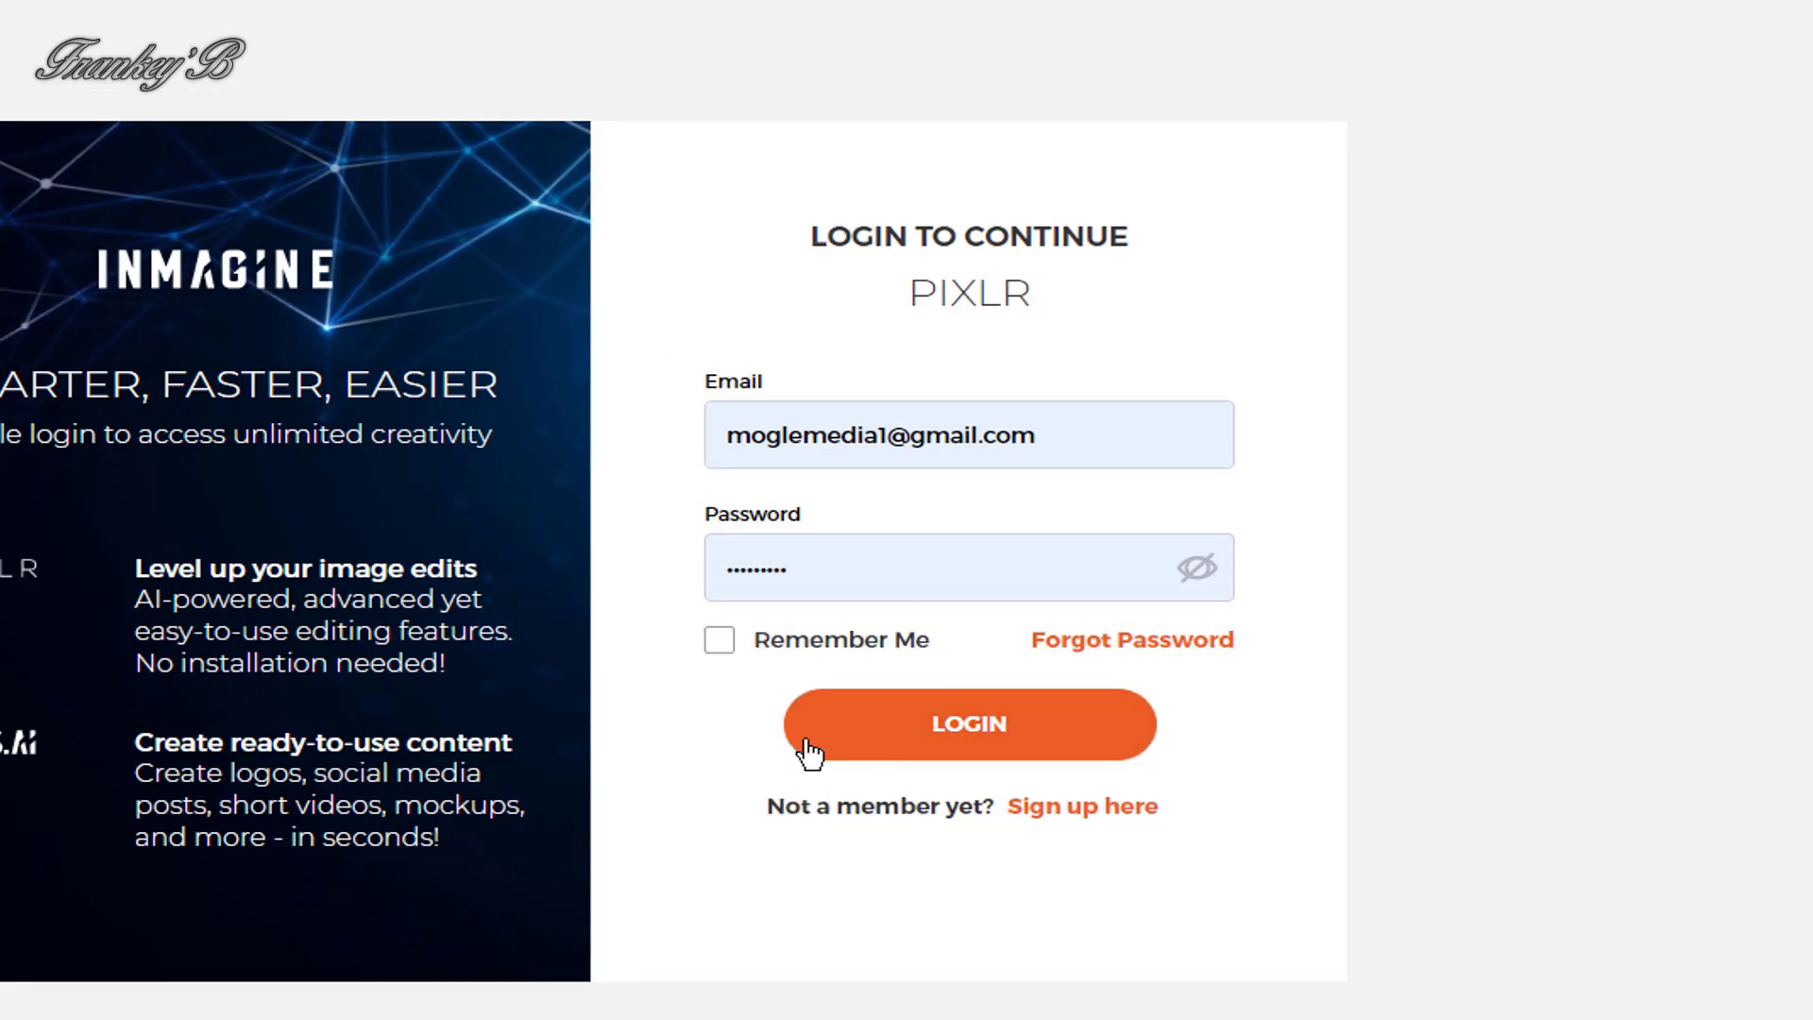
Finish logging in, then create a transparent 2560×1440 canvas named Frankey'b
click(979, 737)
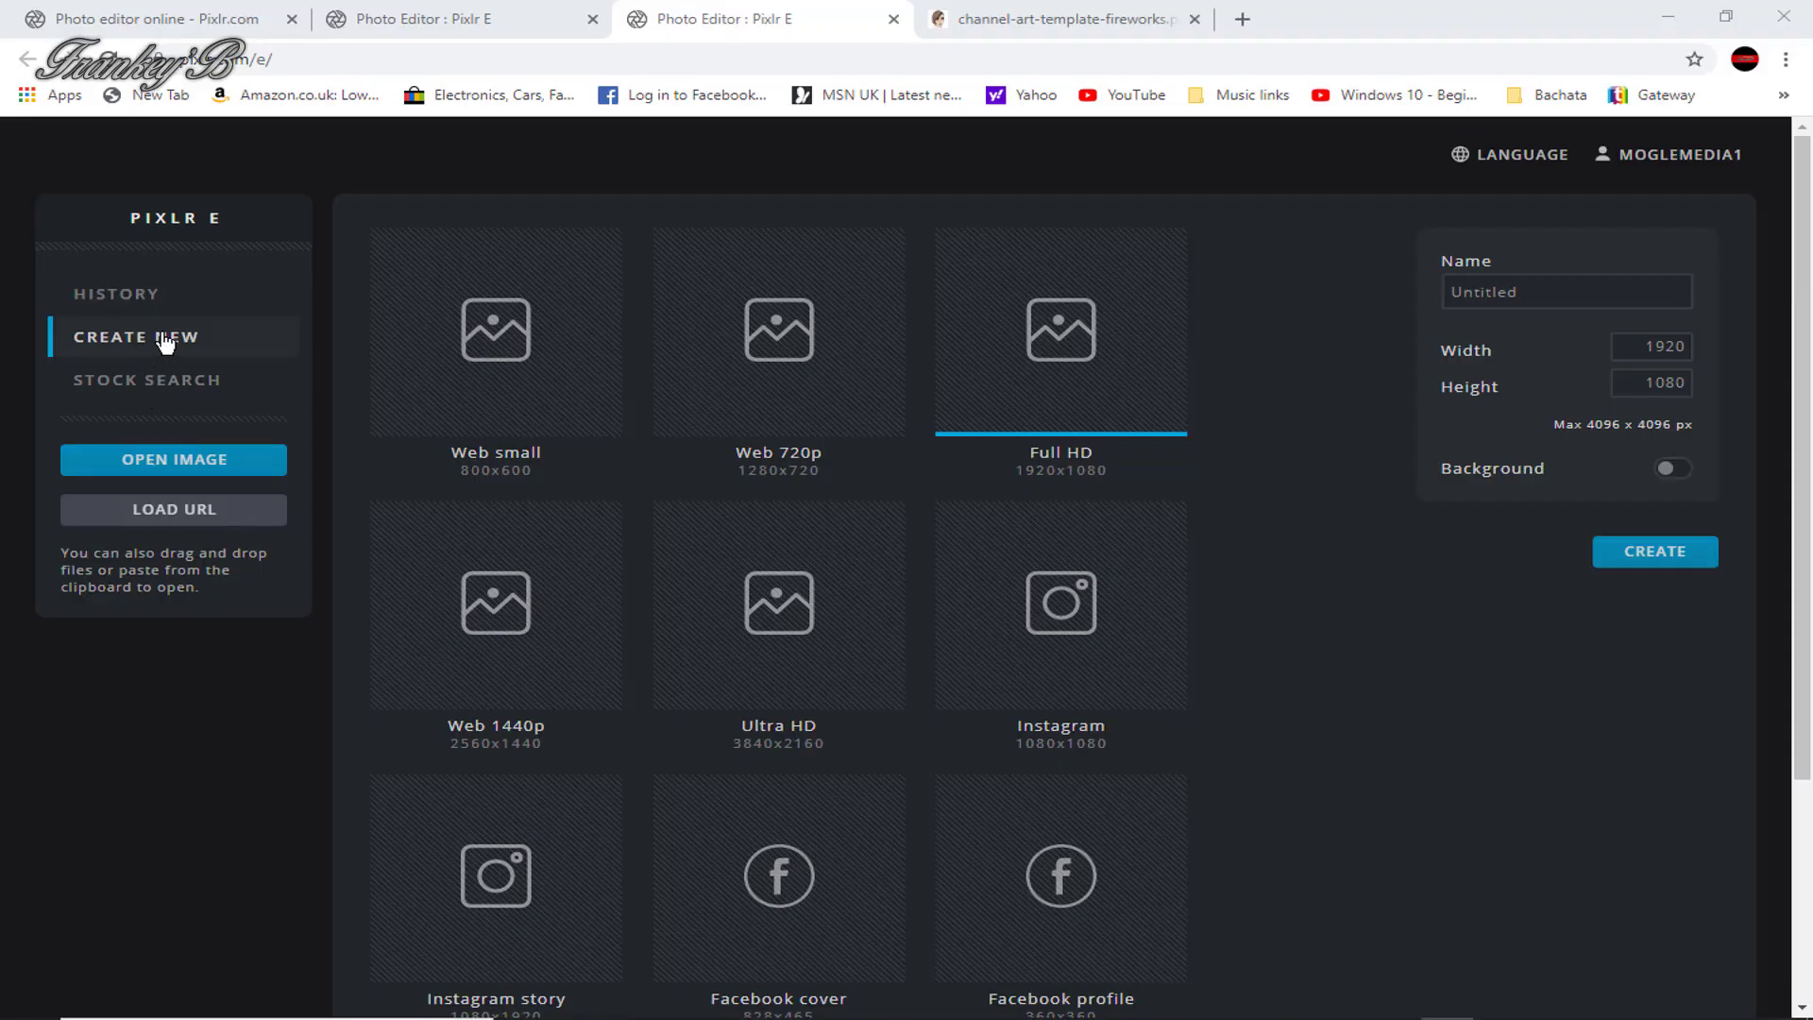
drag(1560, 292, 1371, 283)
text(Fran)
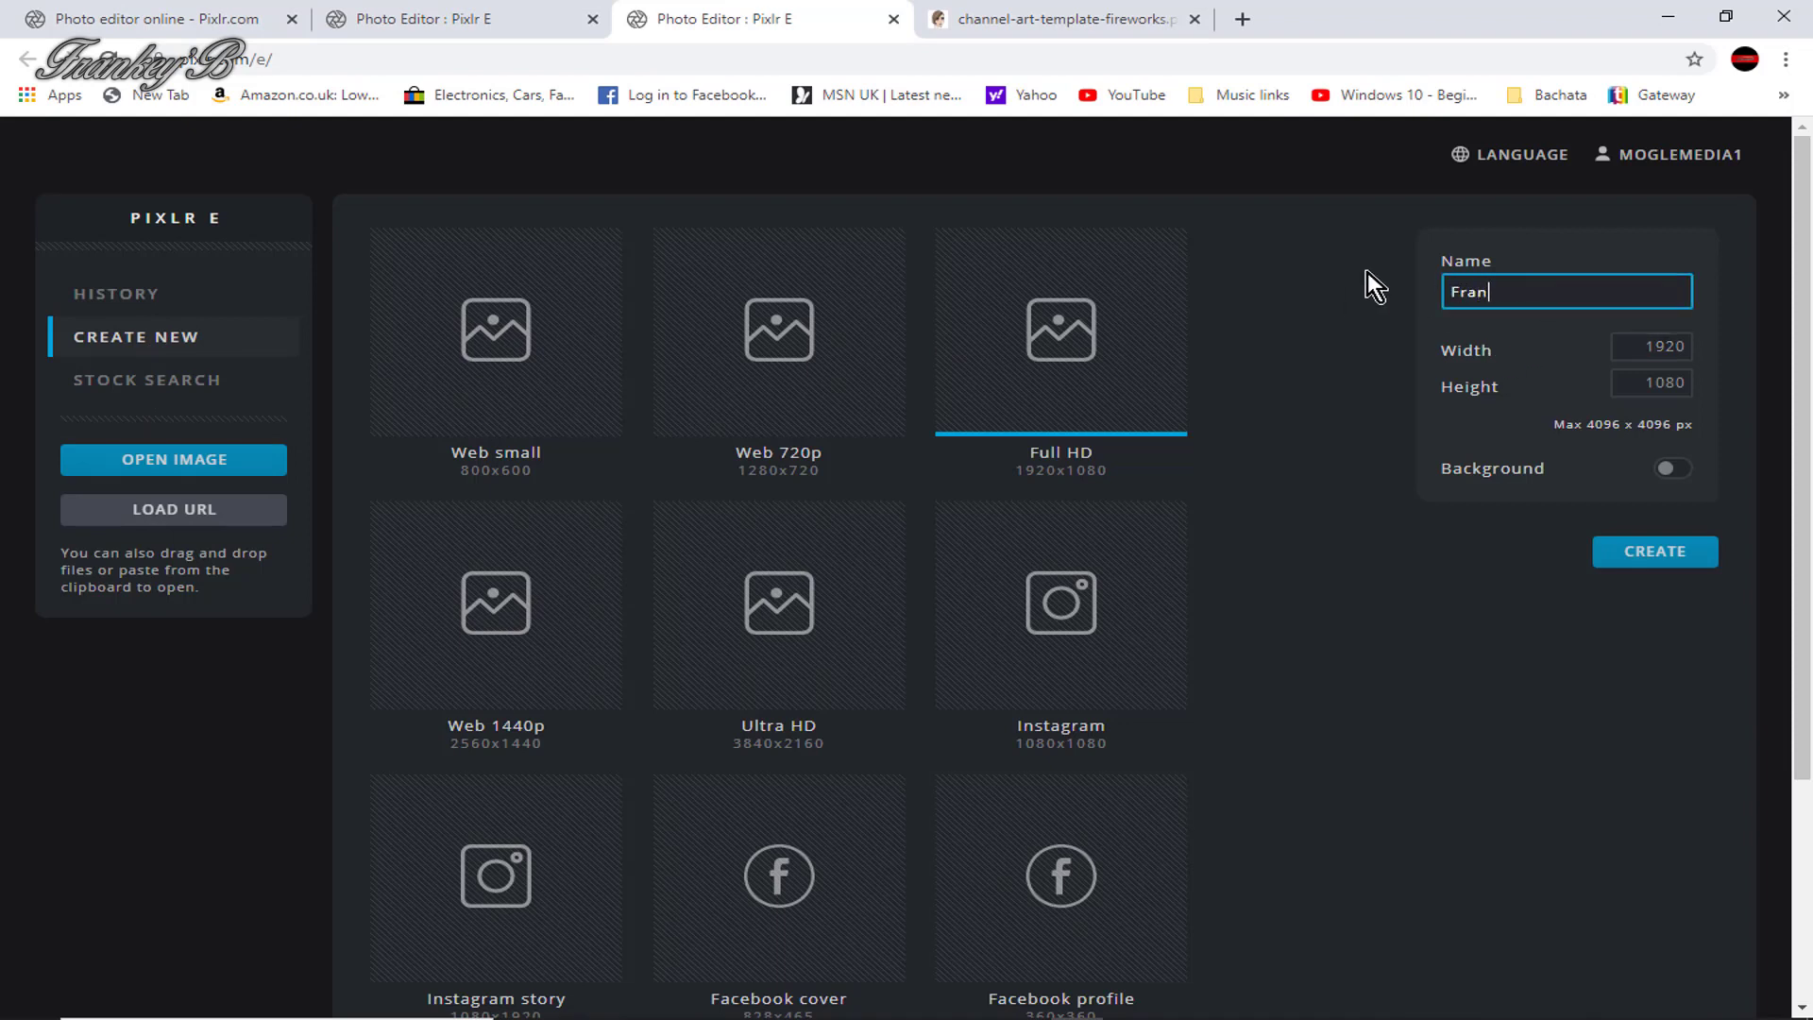
text(key'b)
drag(1647, 346, 1707, 345)
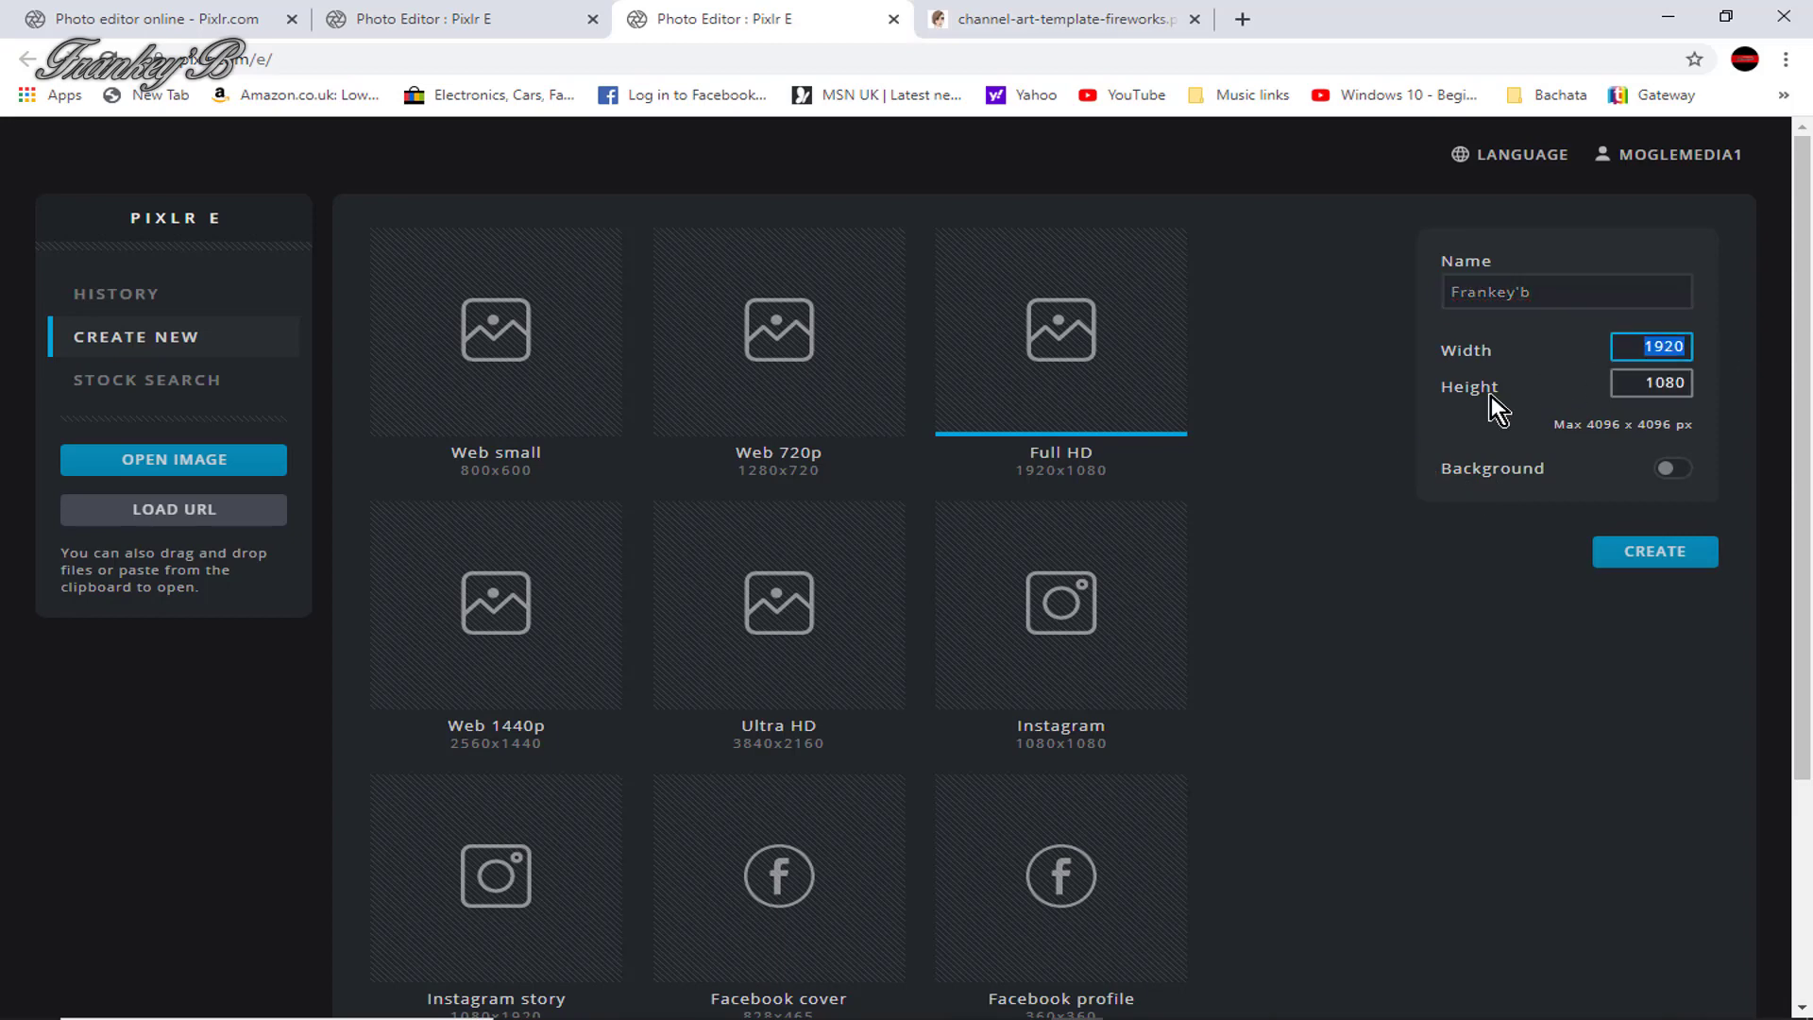
text(2560)
key(Tab)
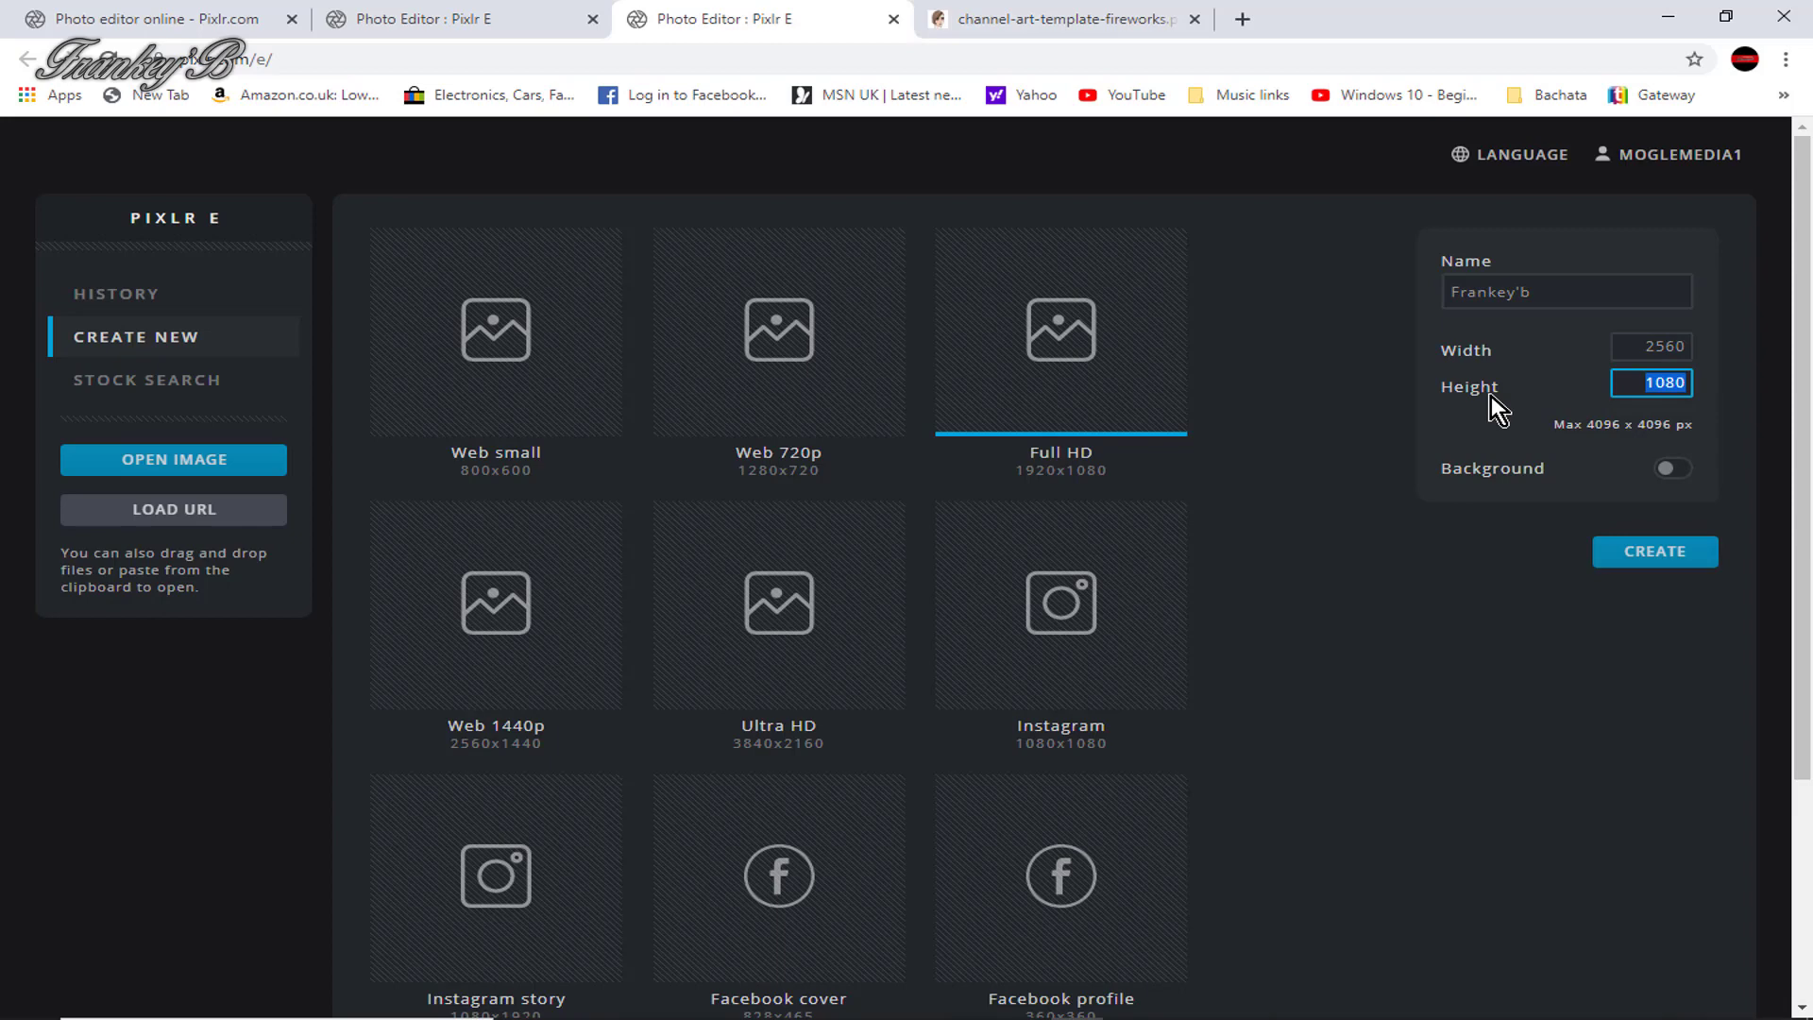
text(1440)
click(1668, 469)
click(1668, 469)
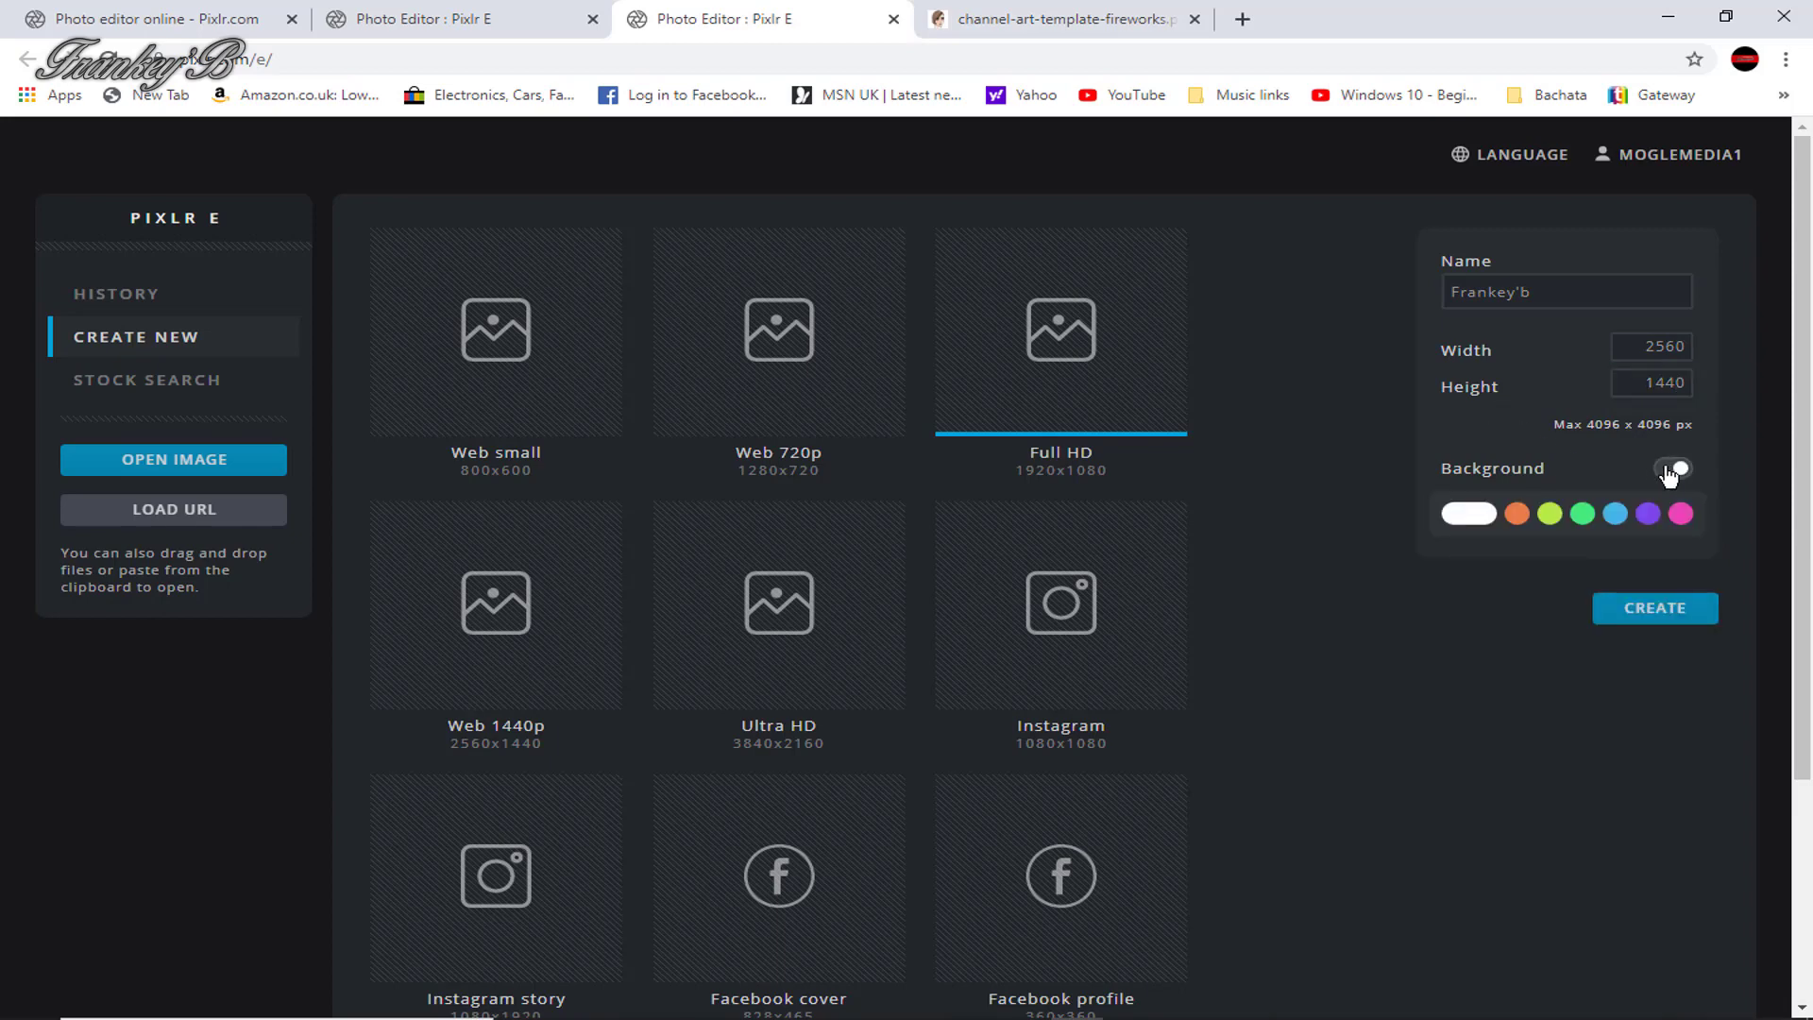
click(1651, 561)
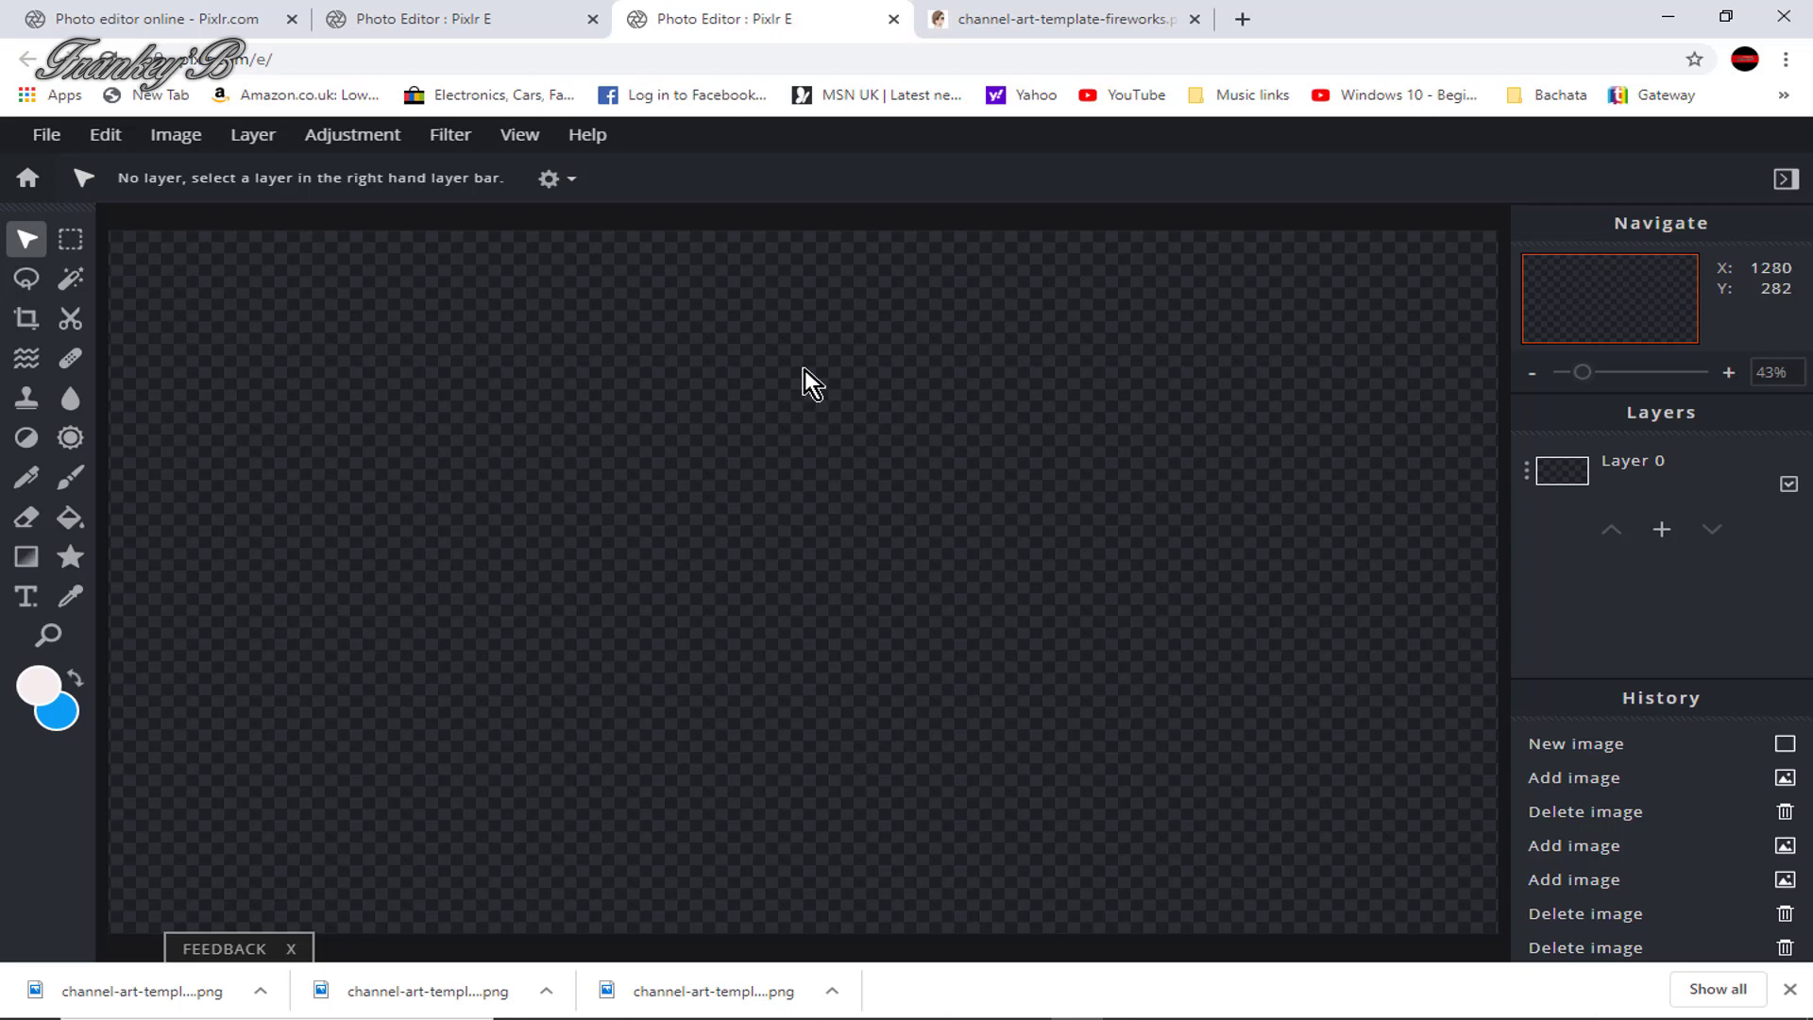
Save the template image to the Desktop as channel-art-template-fireworks (3)
click(1029, 17)
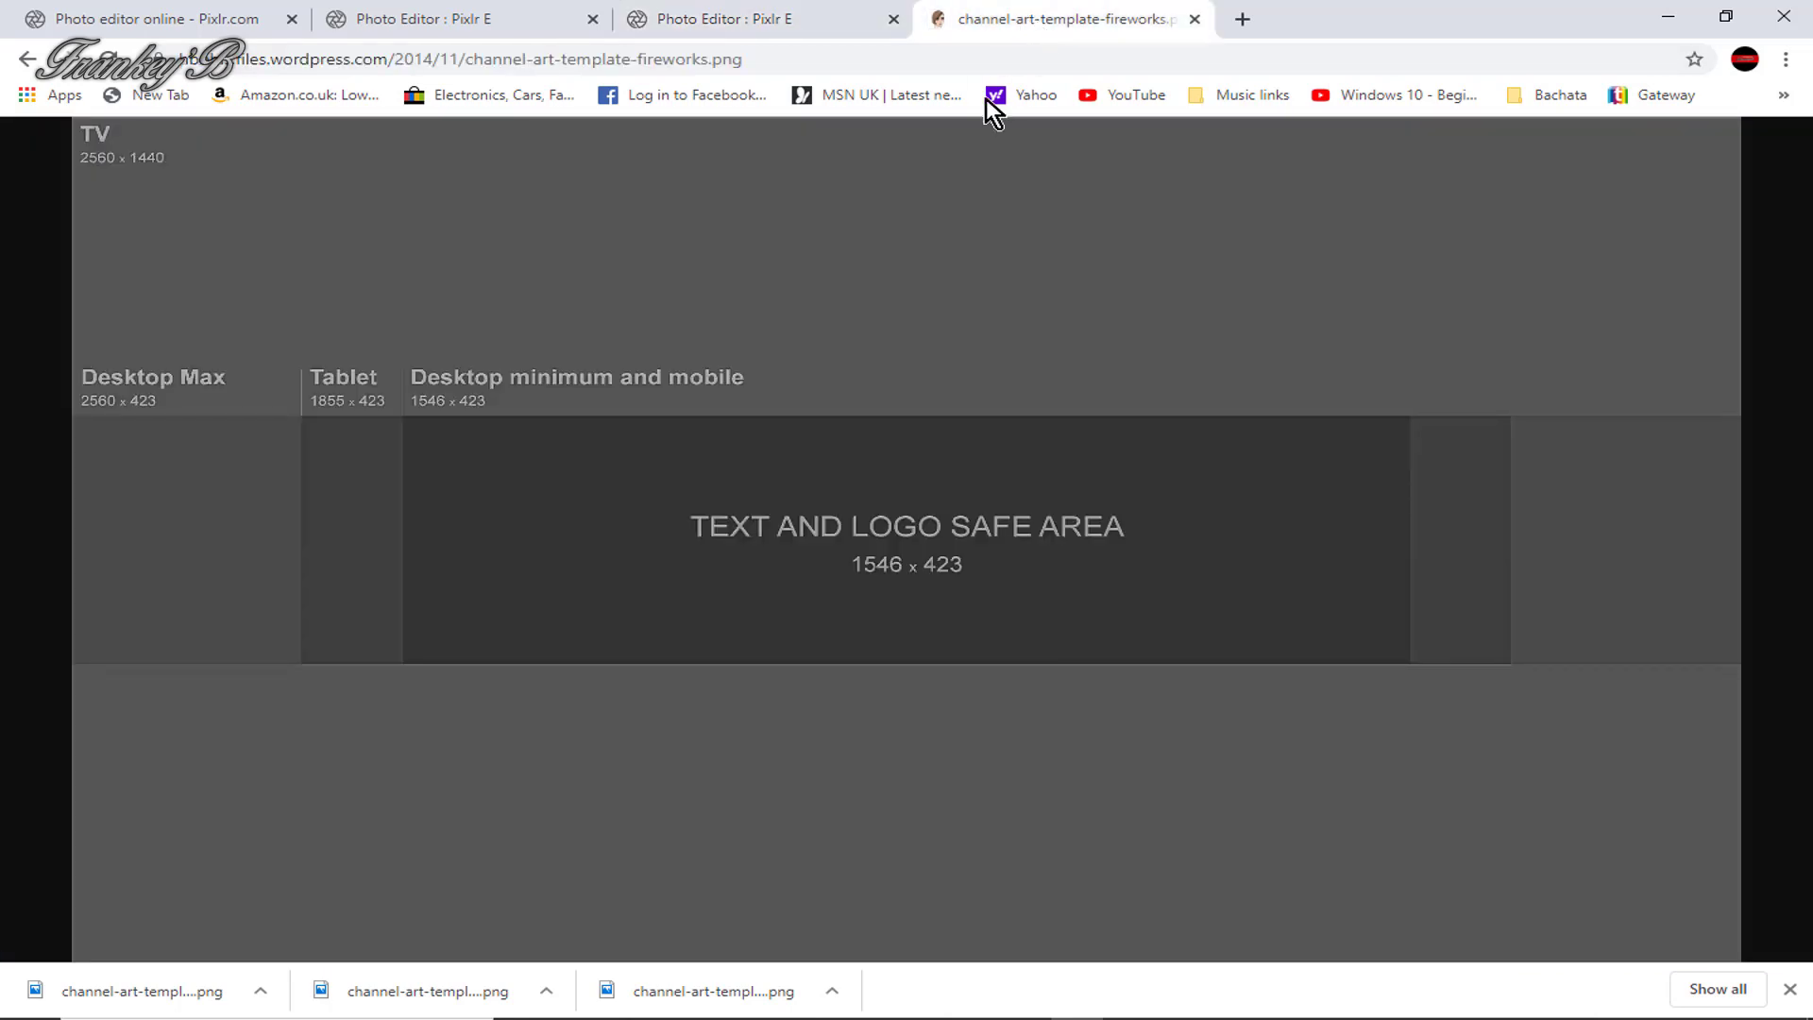
right_click(547, 514)
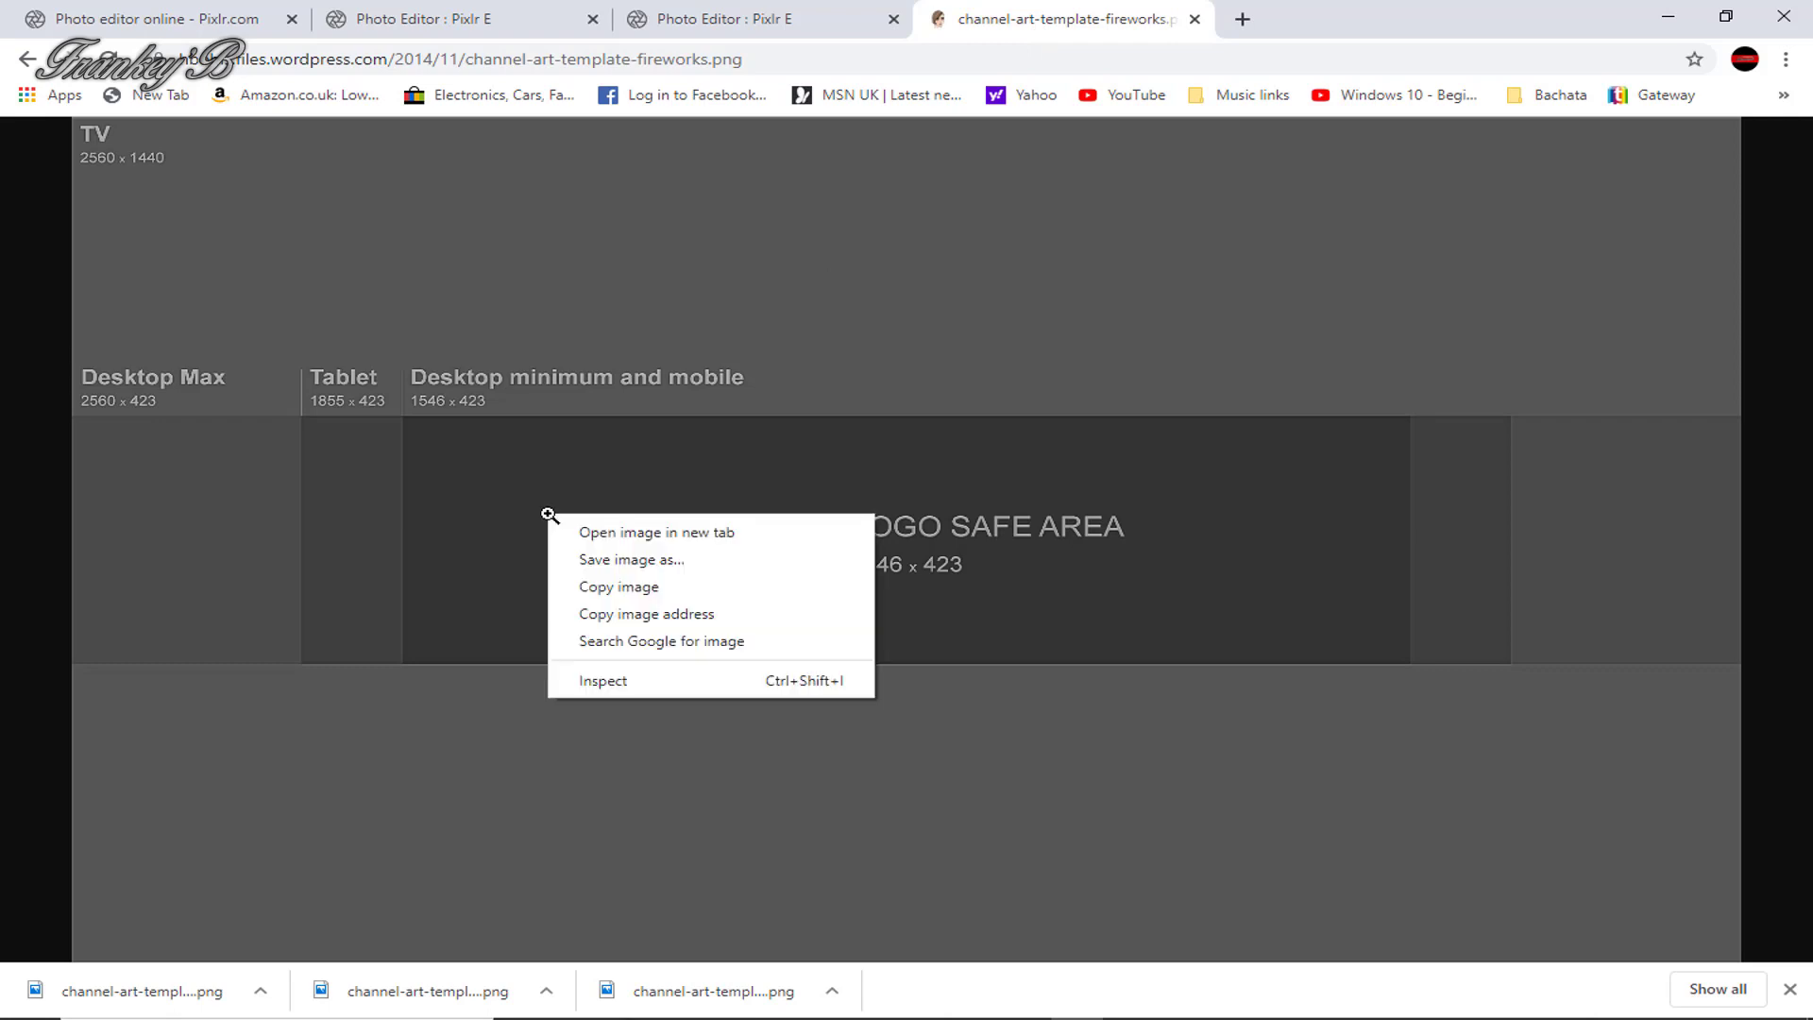
click(613, 559)
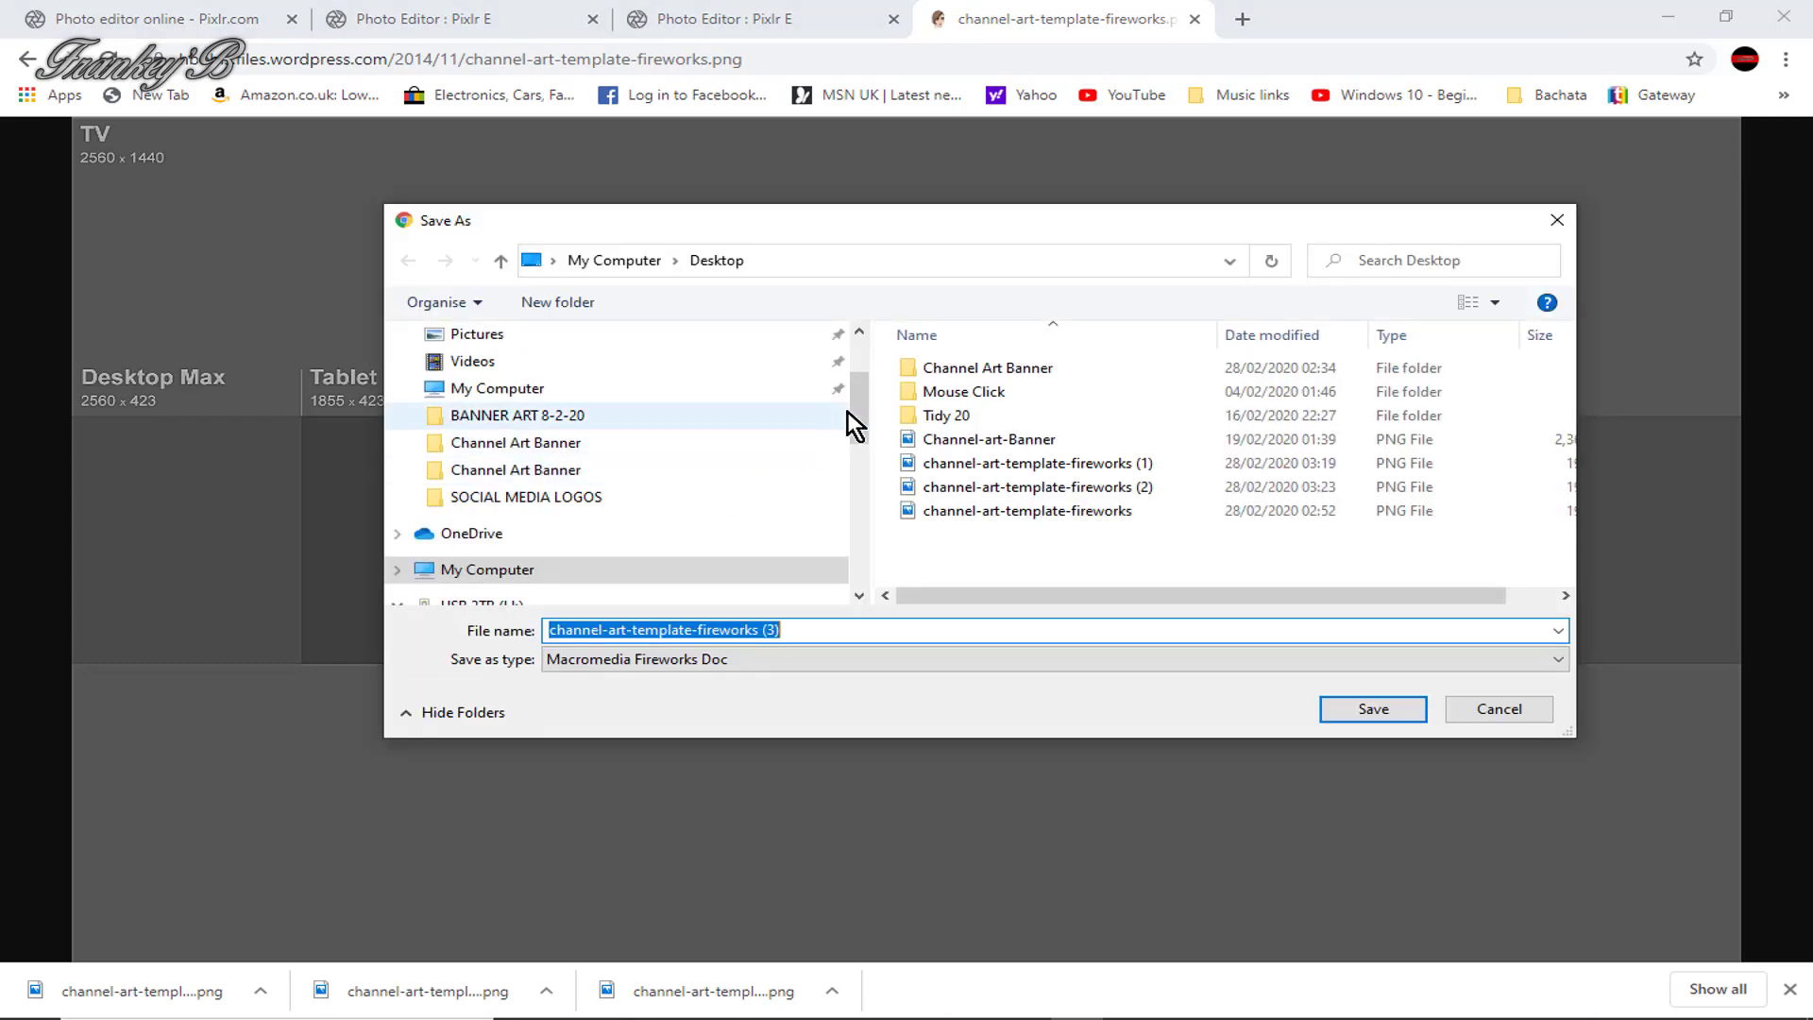
drag(848, 412, 853, 359)
click(548, 381)
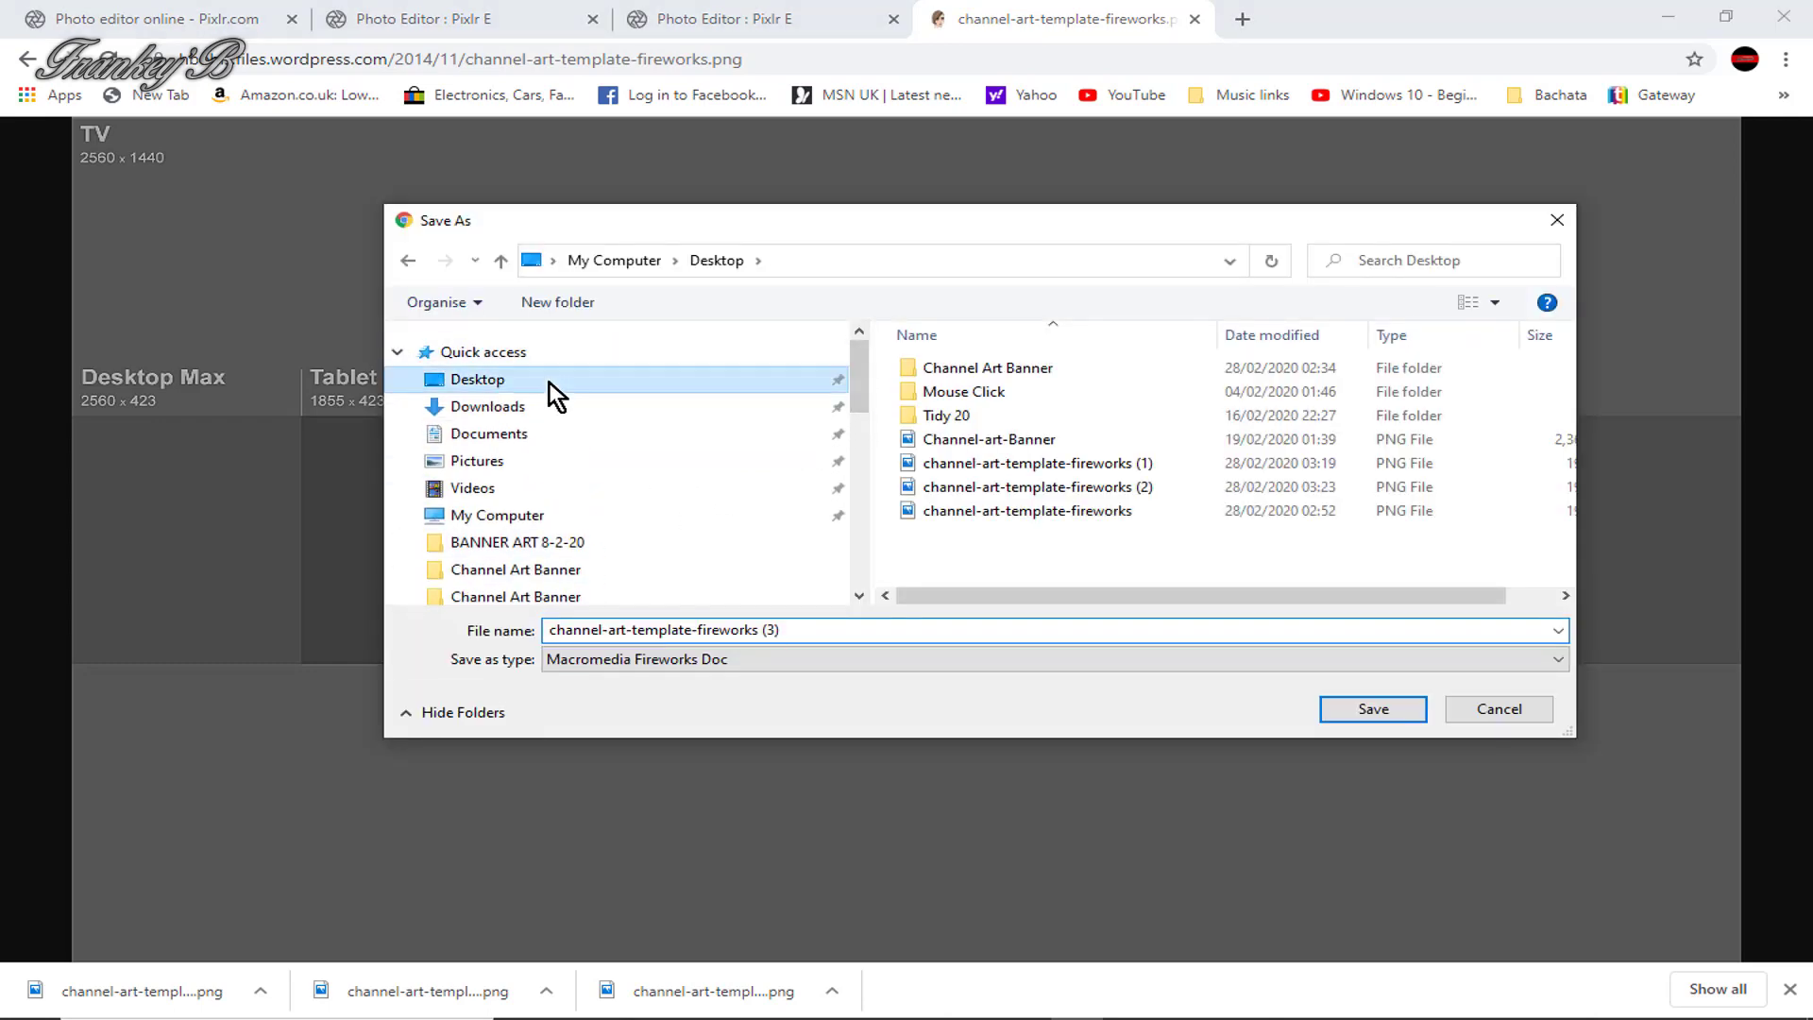
click(1363, 706)
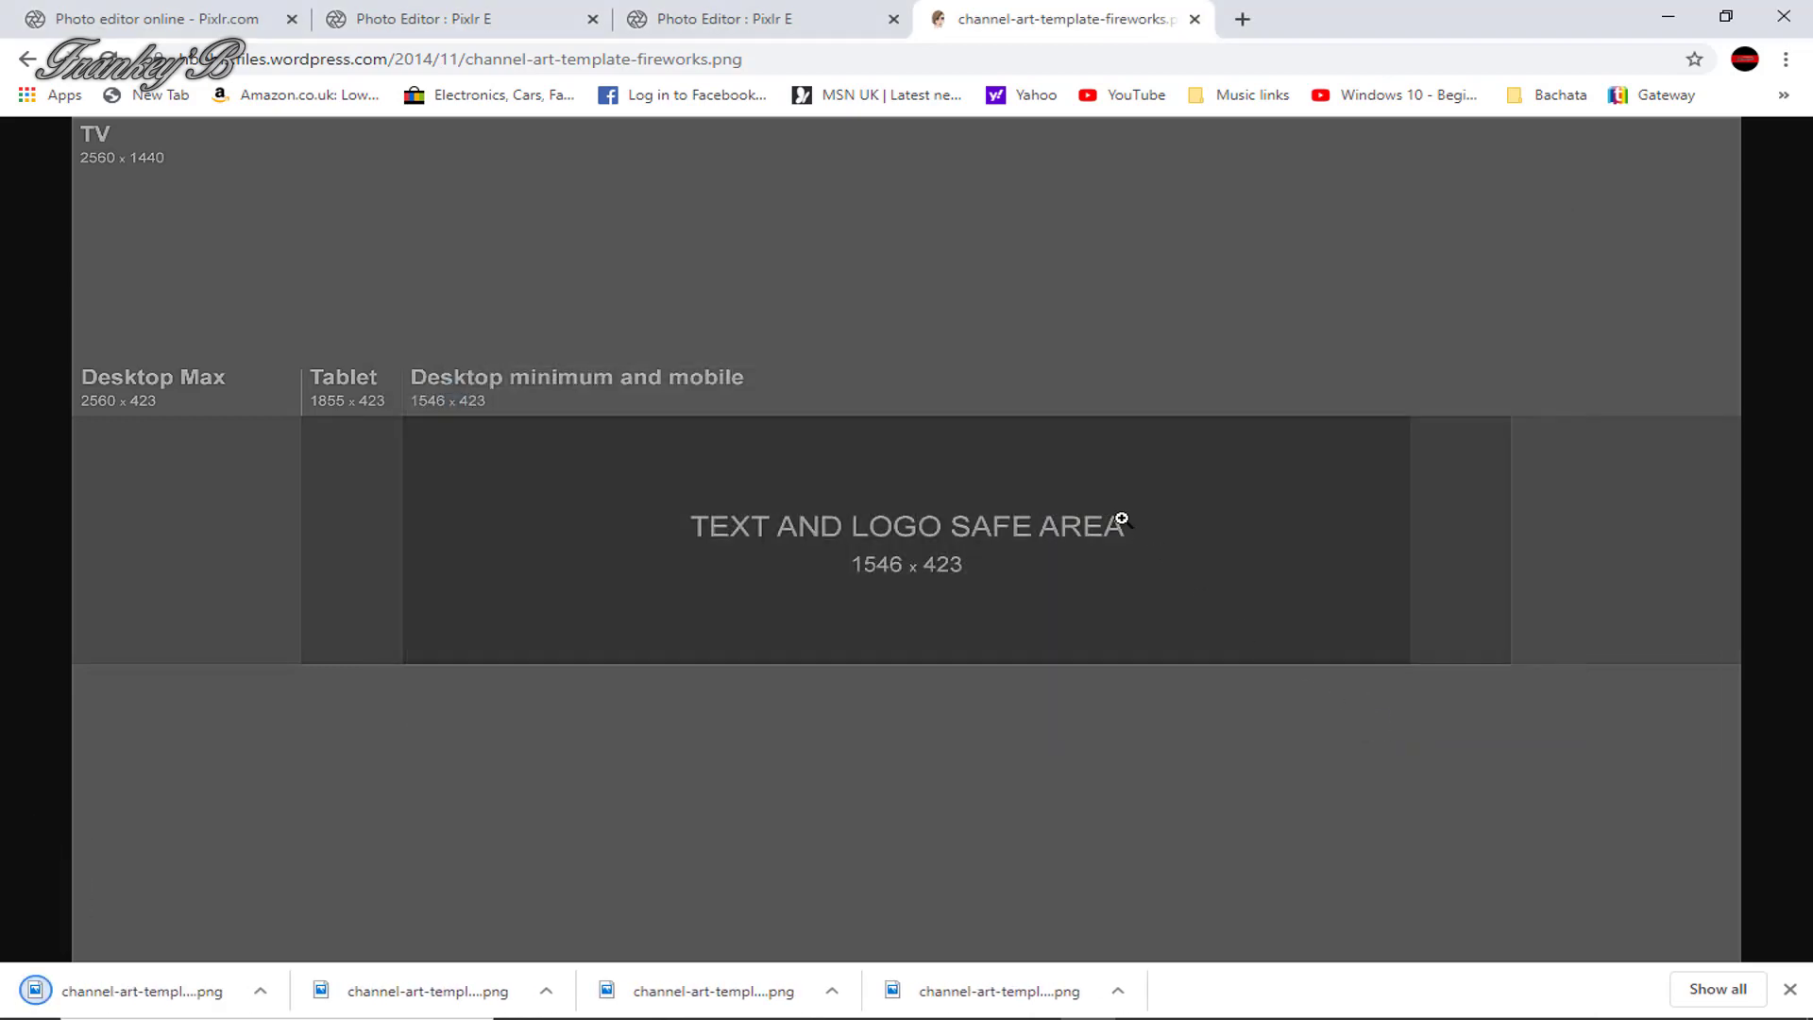
Add channel-art-template-fireworks as a new layer above Layer 0
click(759, 20)
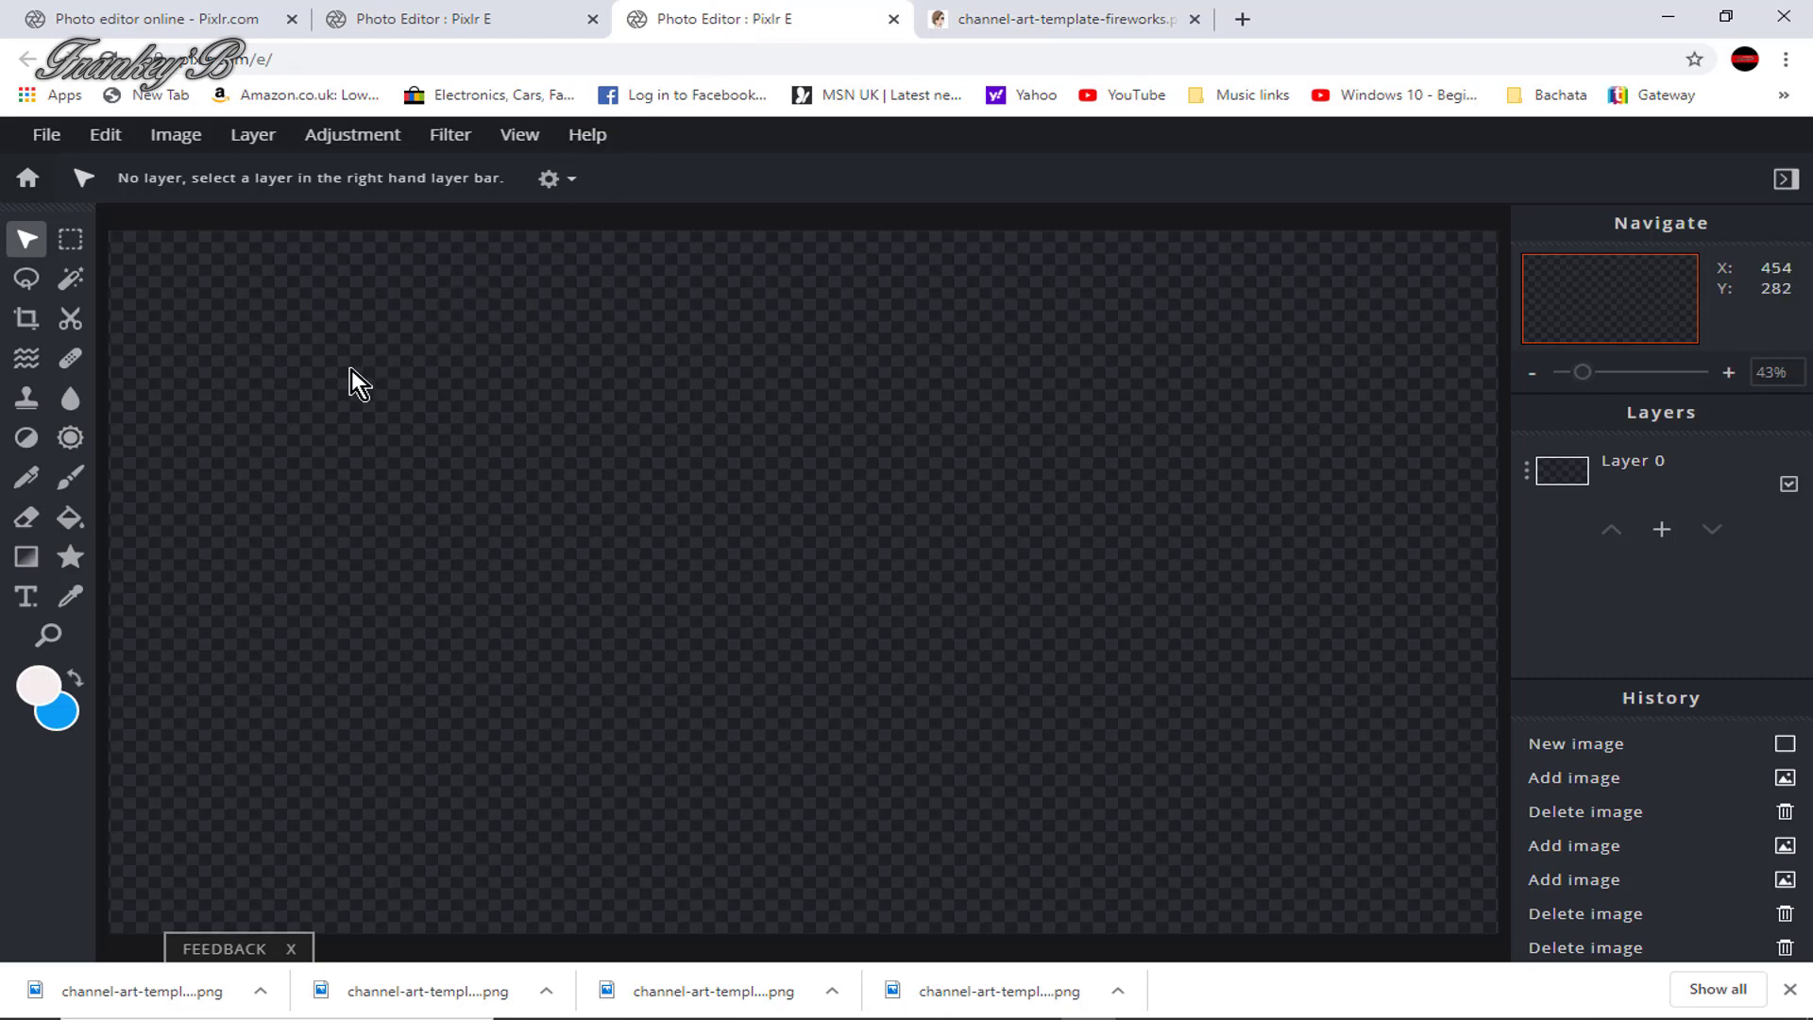
click(250, 137)
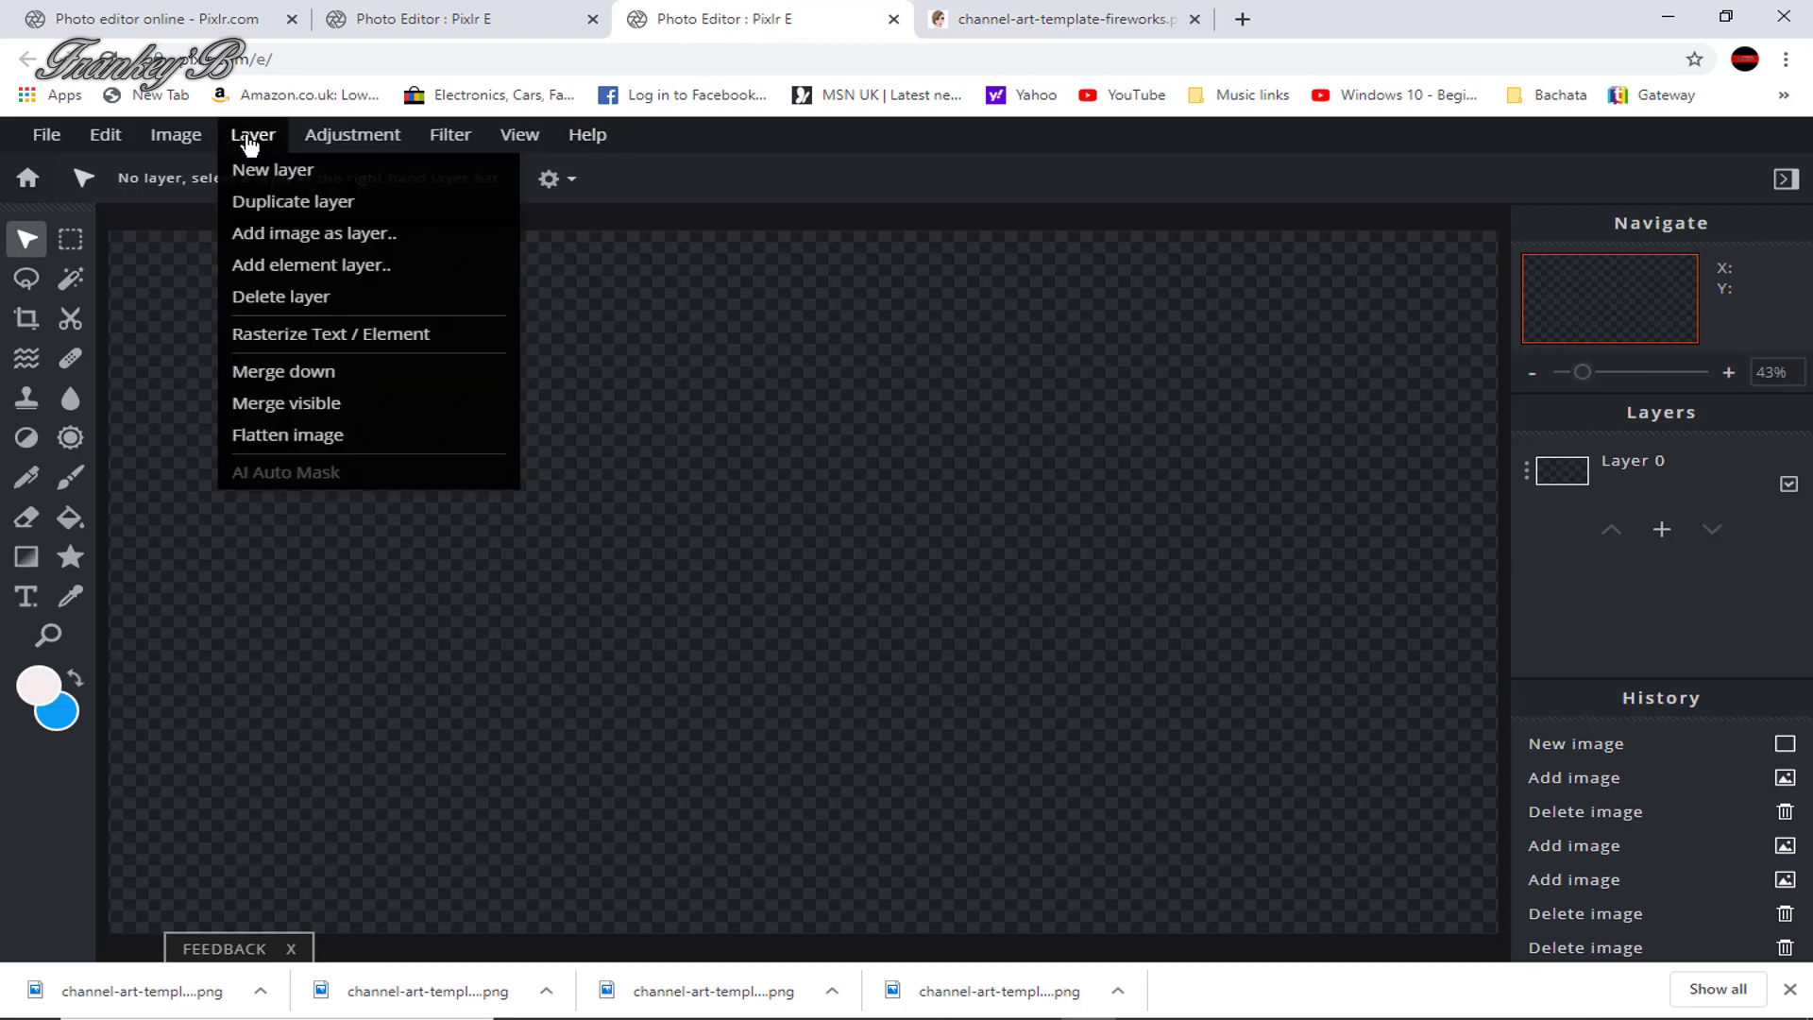
click(284, 241)
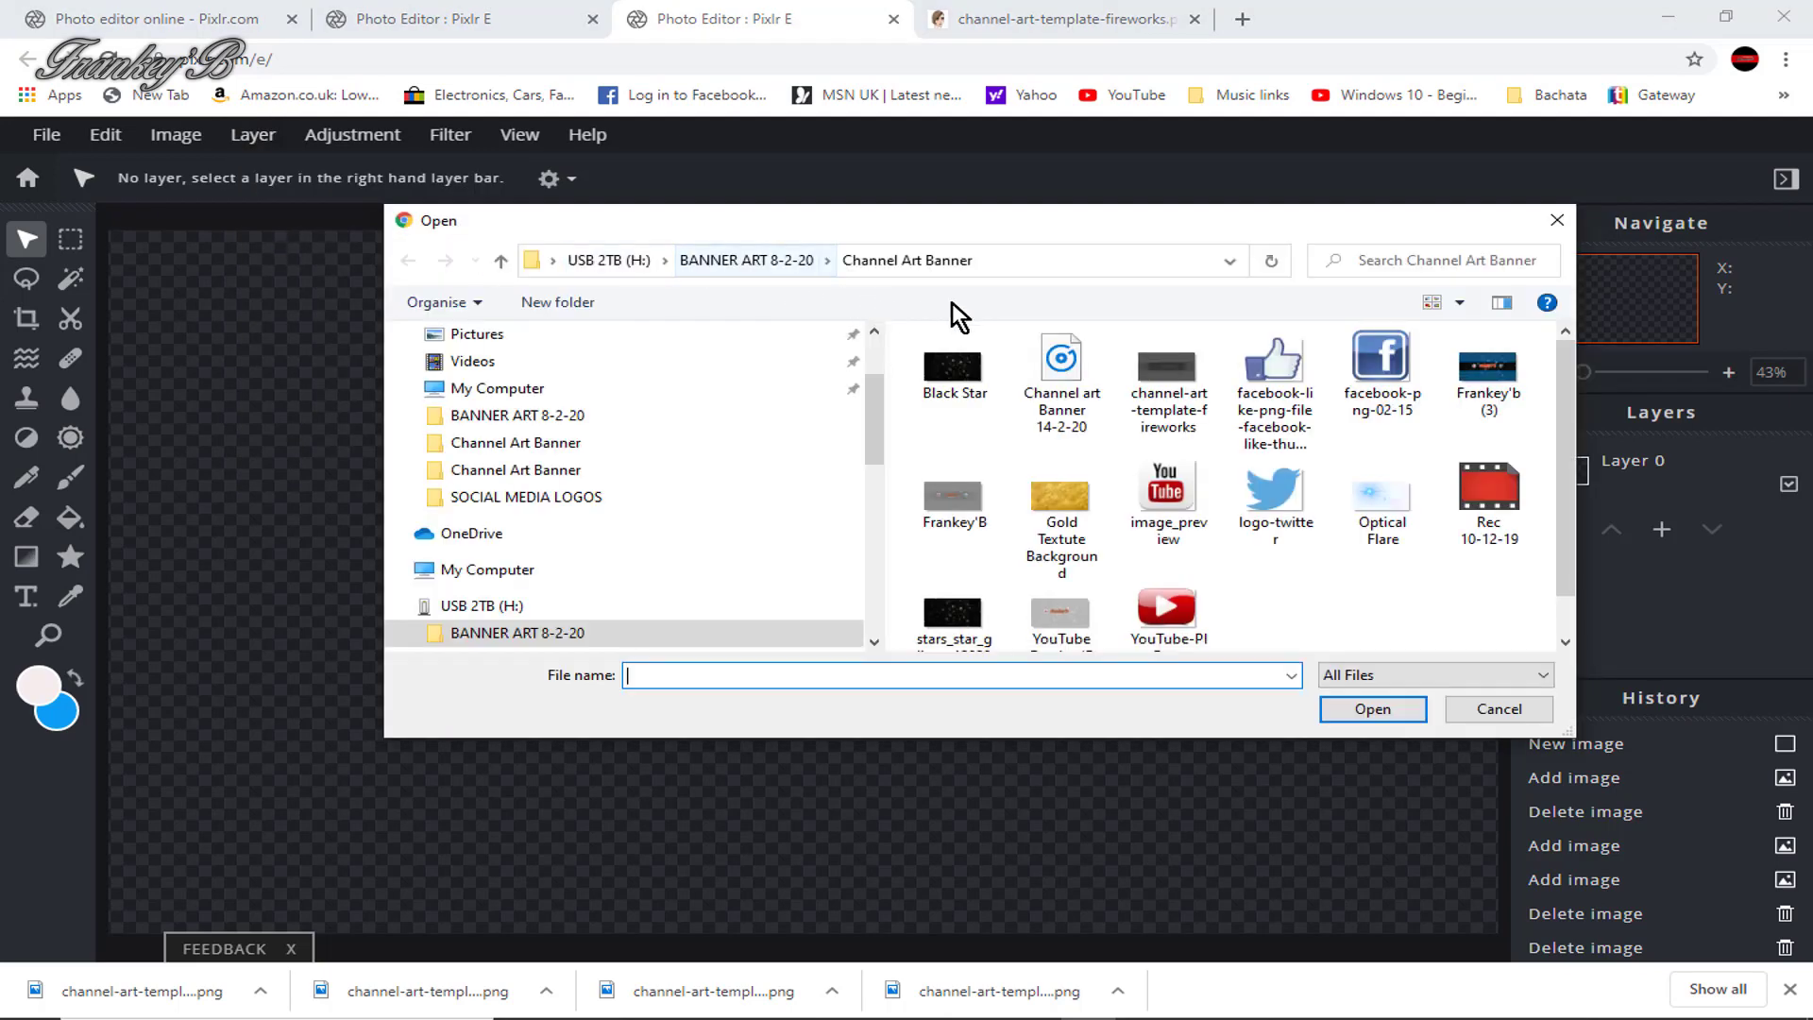
click(1171, 365)
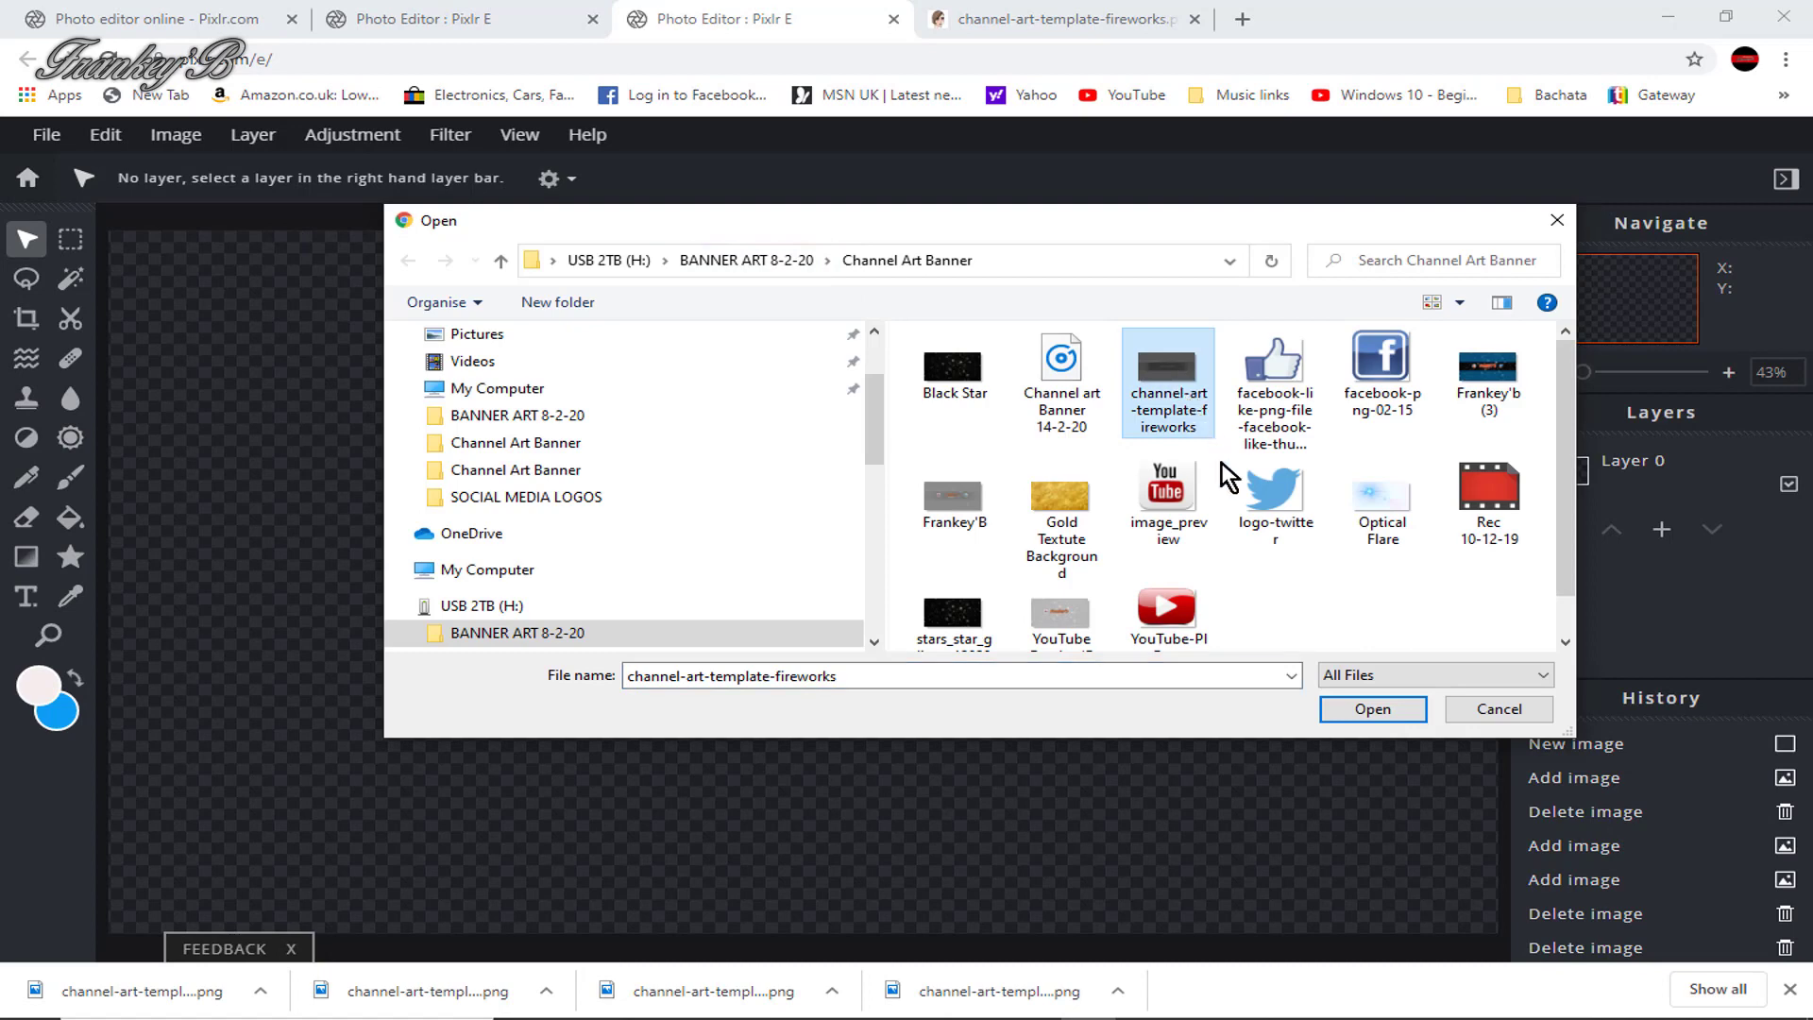
click(1357, 710)
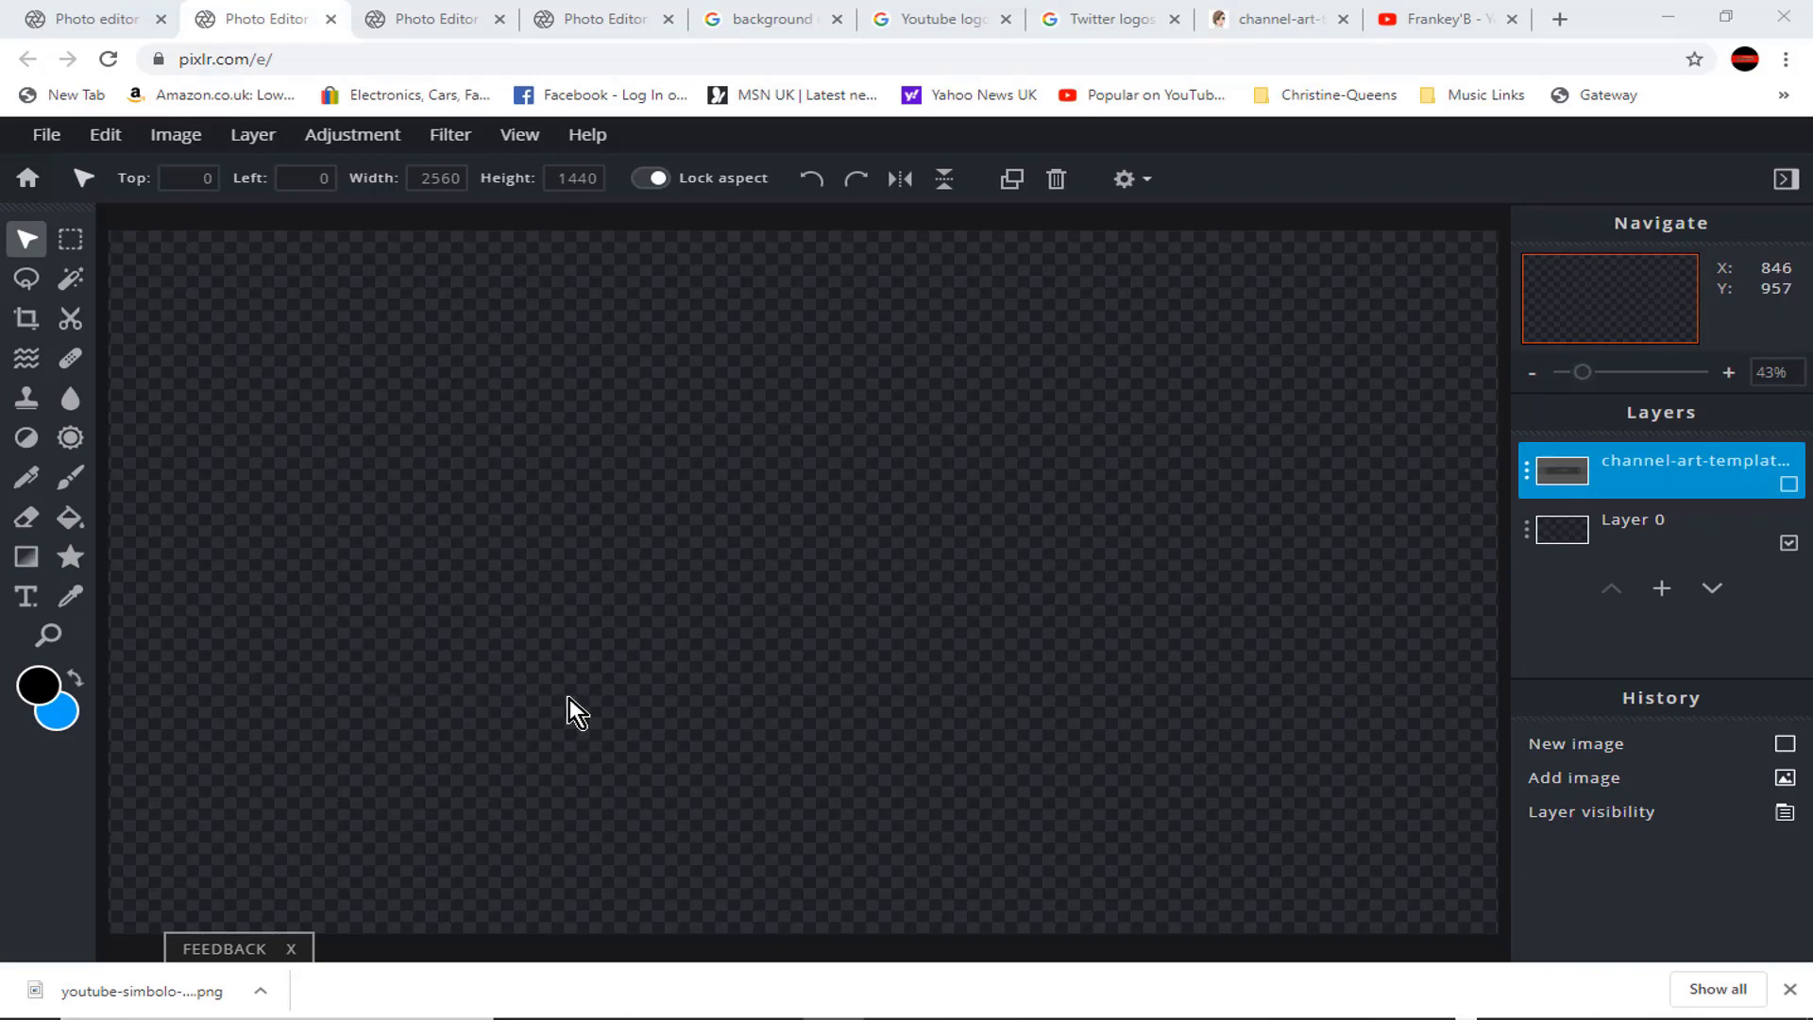
Insert a new text box and type the title Frankey'b
click(28, 597)
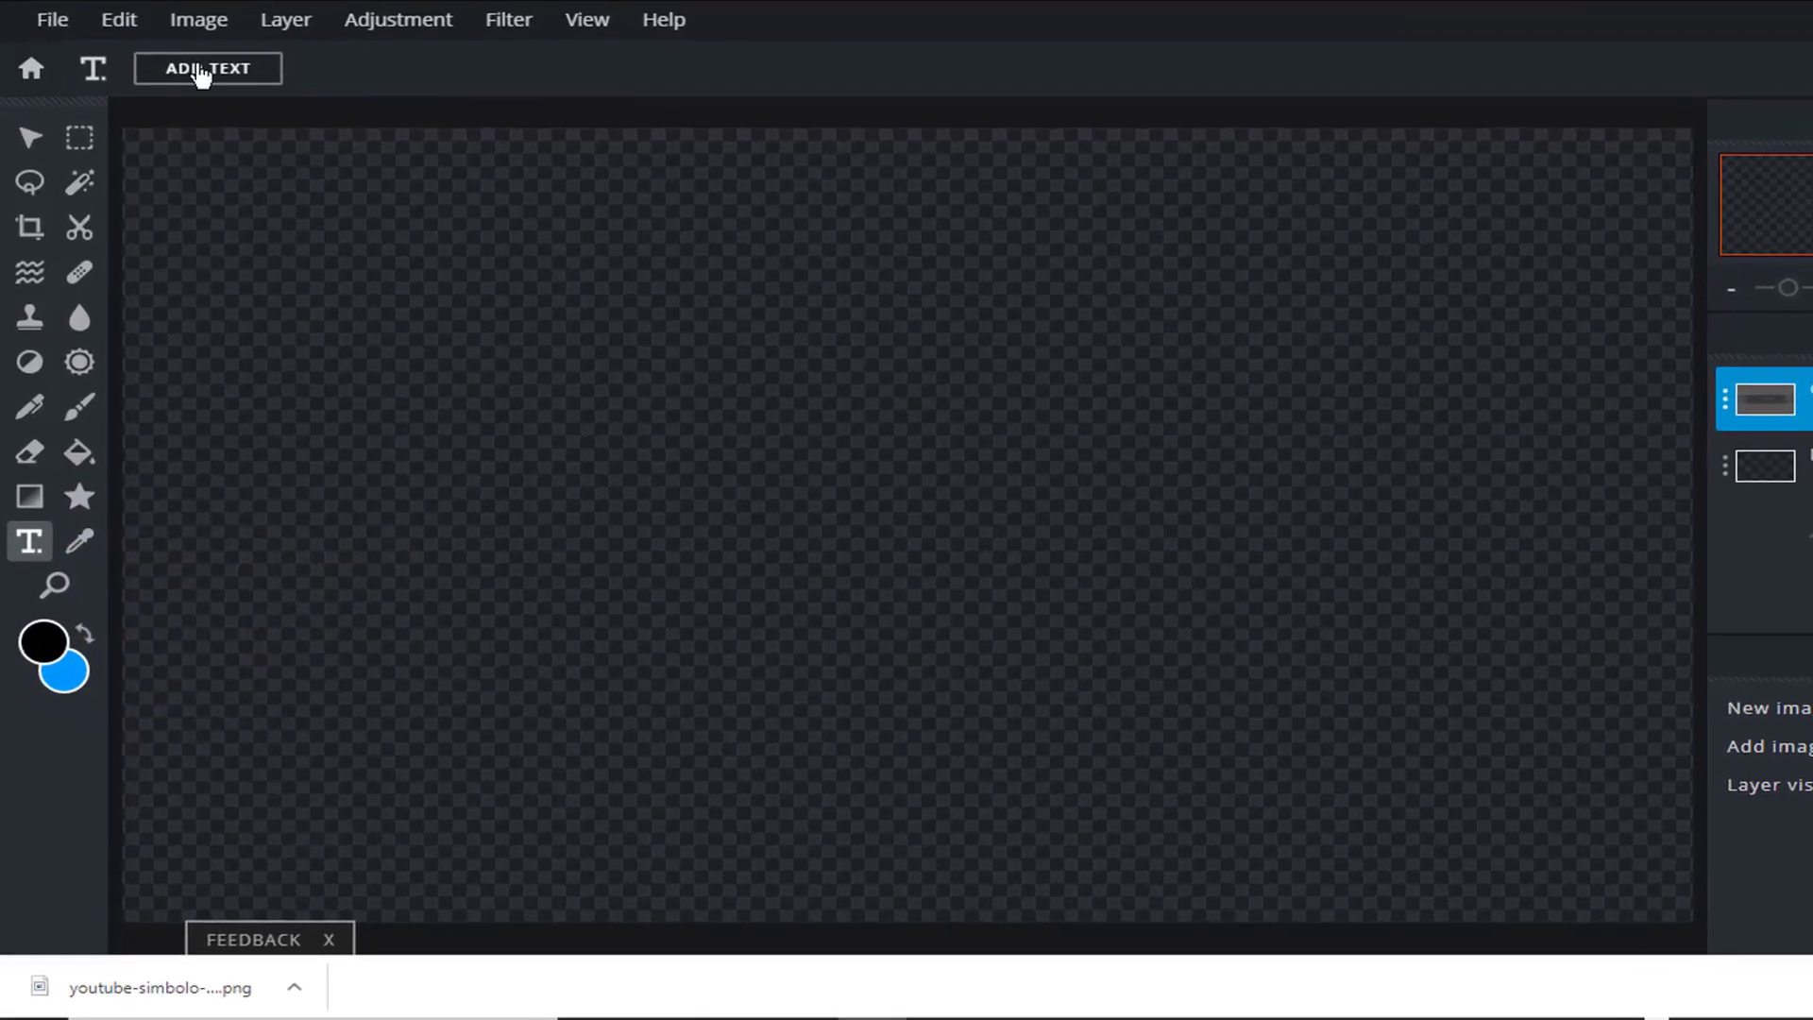
click(201, 72)
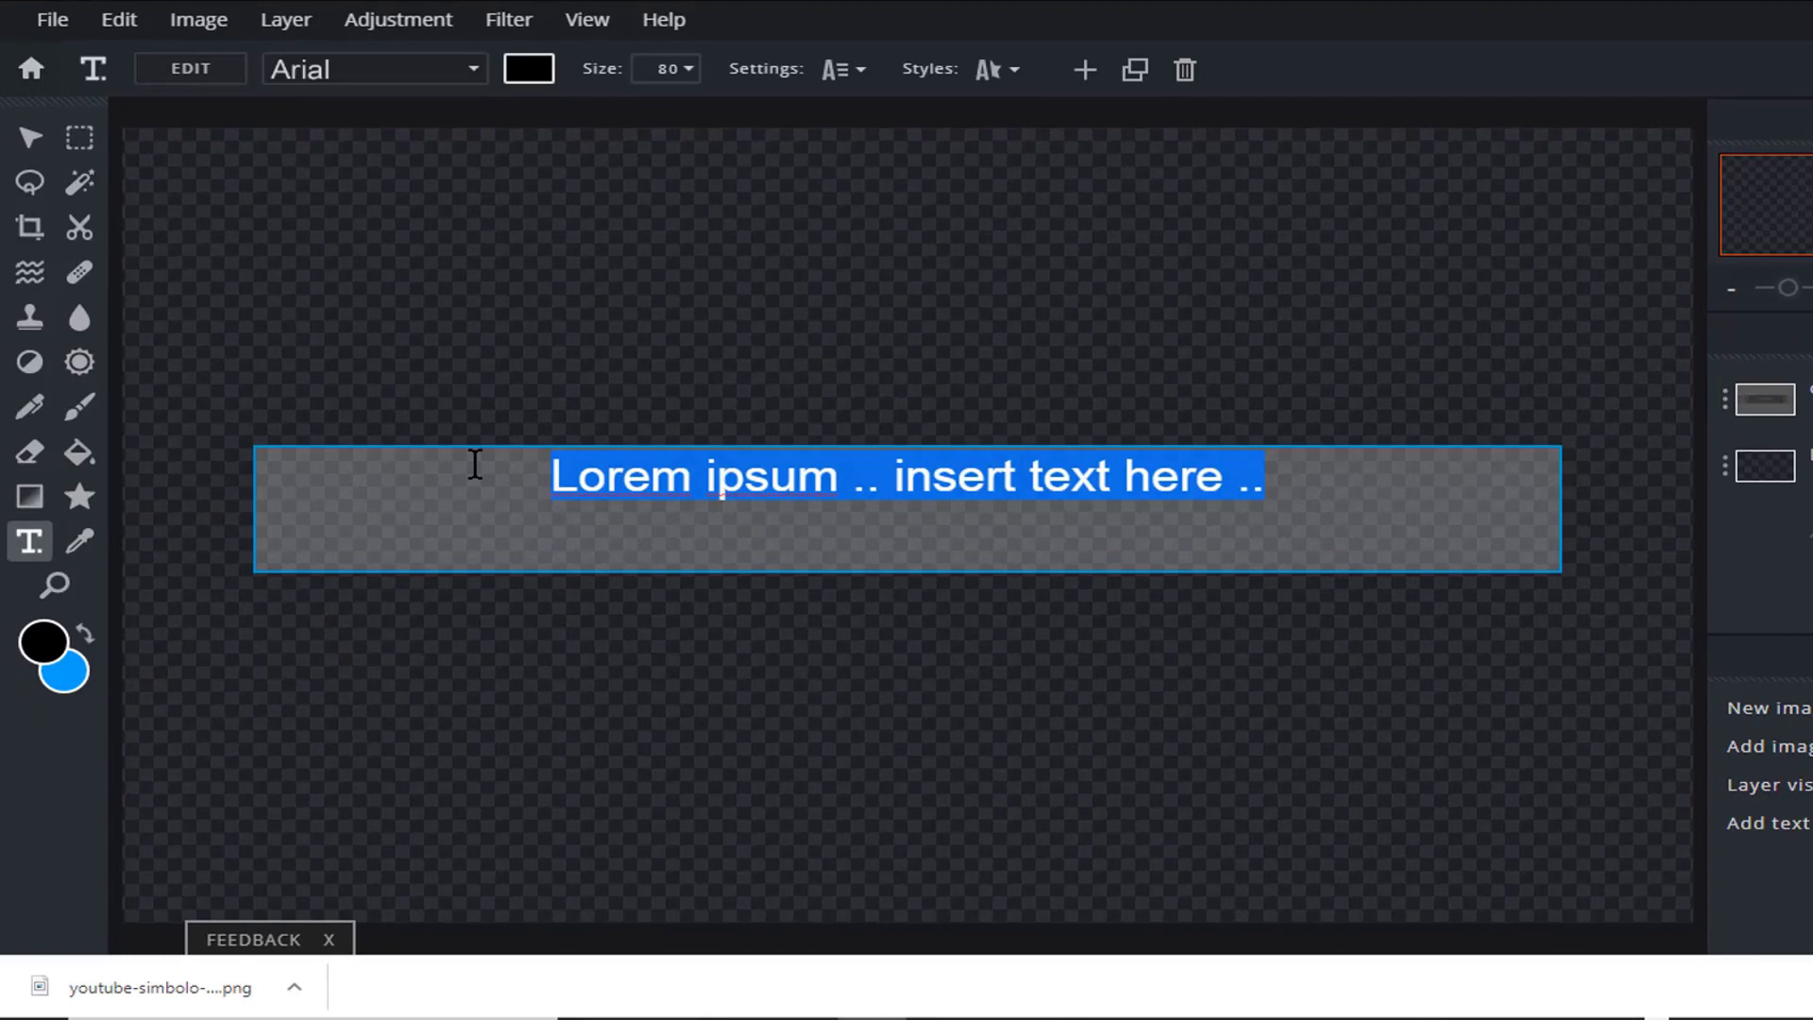
text(Fra)
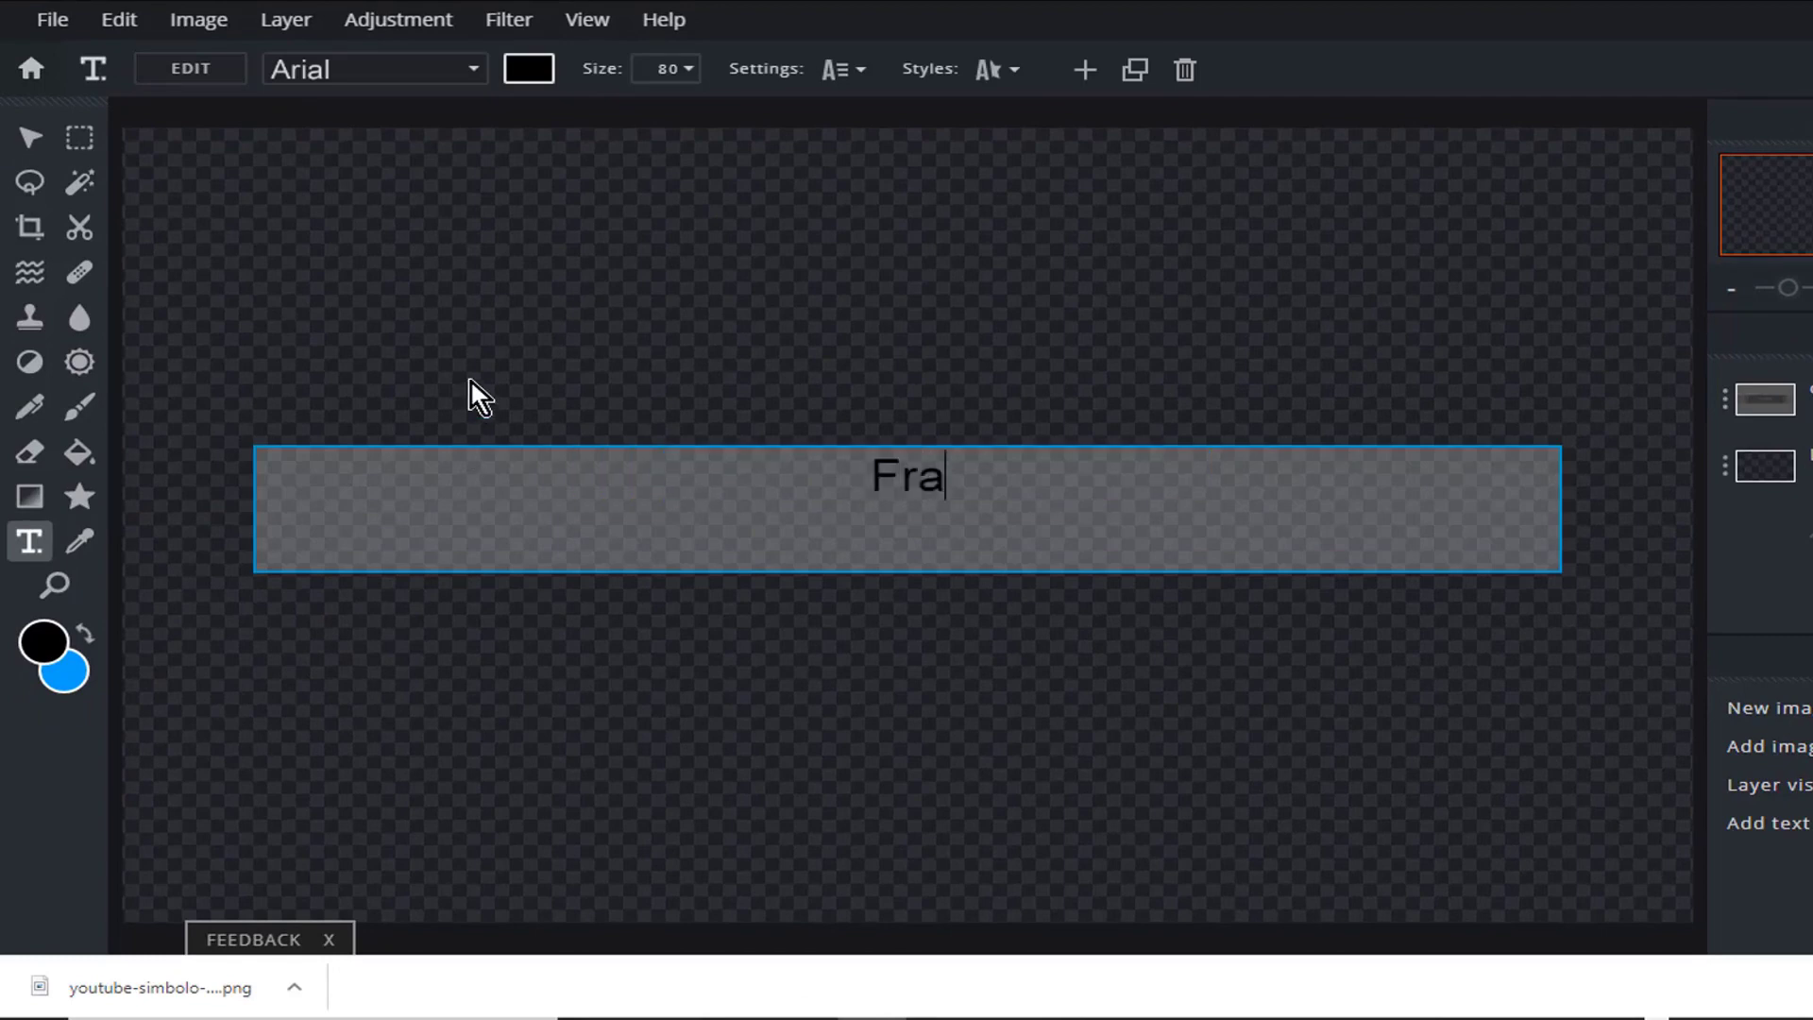
text(nkey)
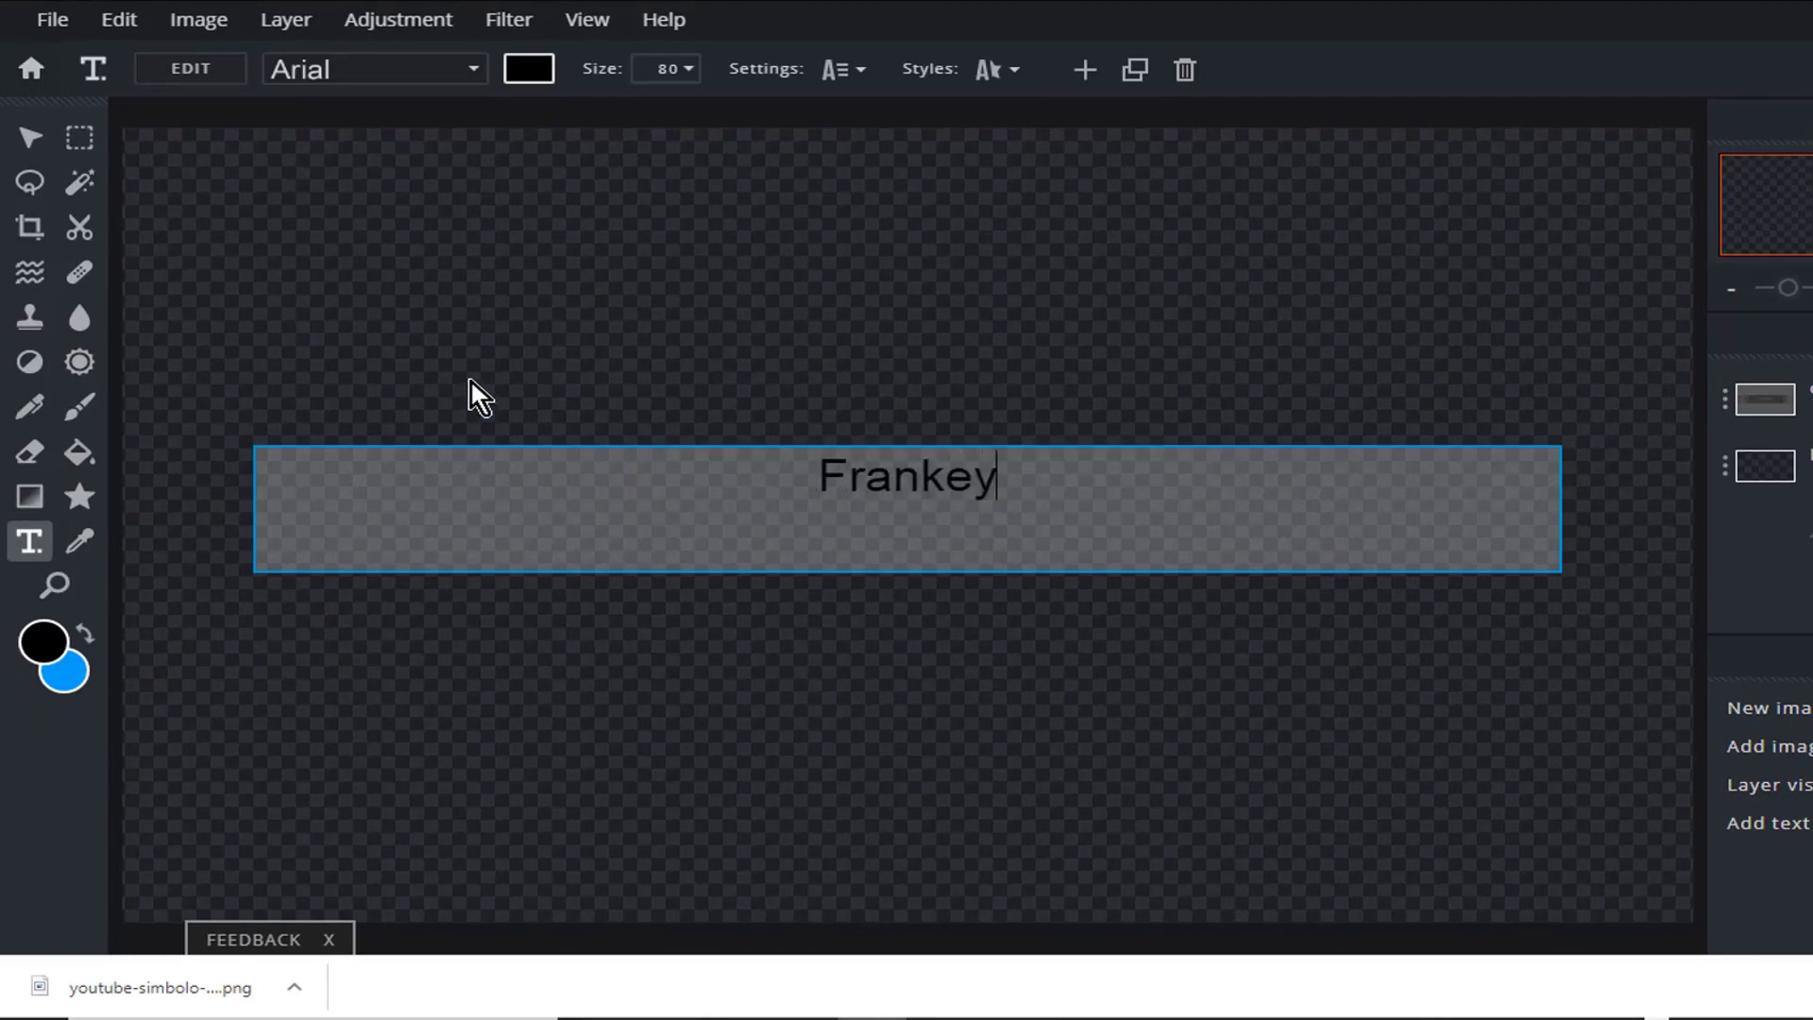
text('b)
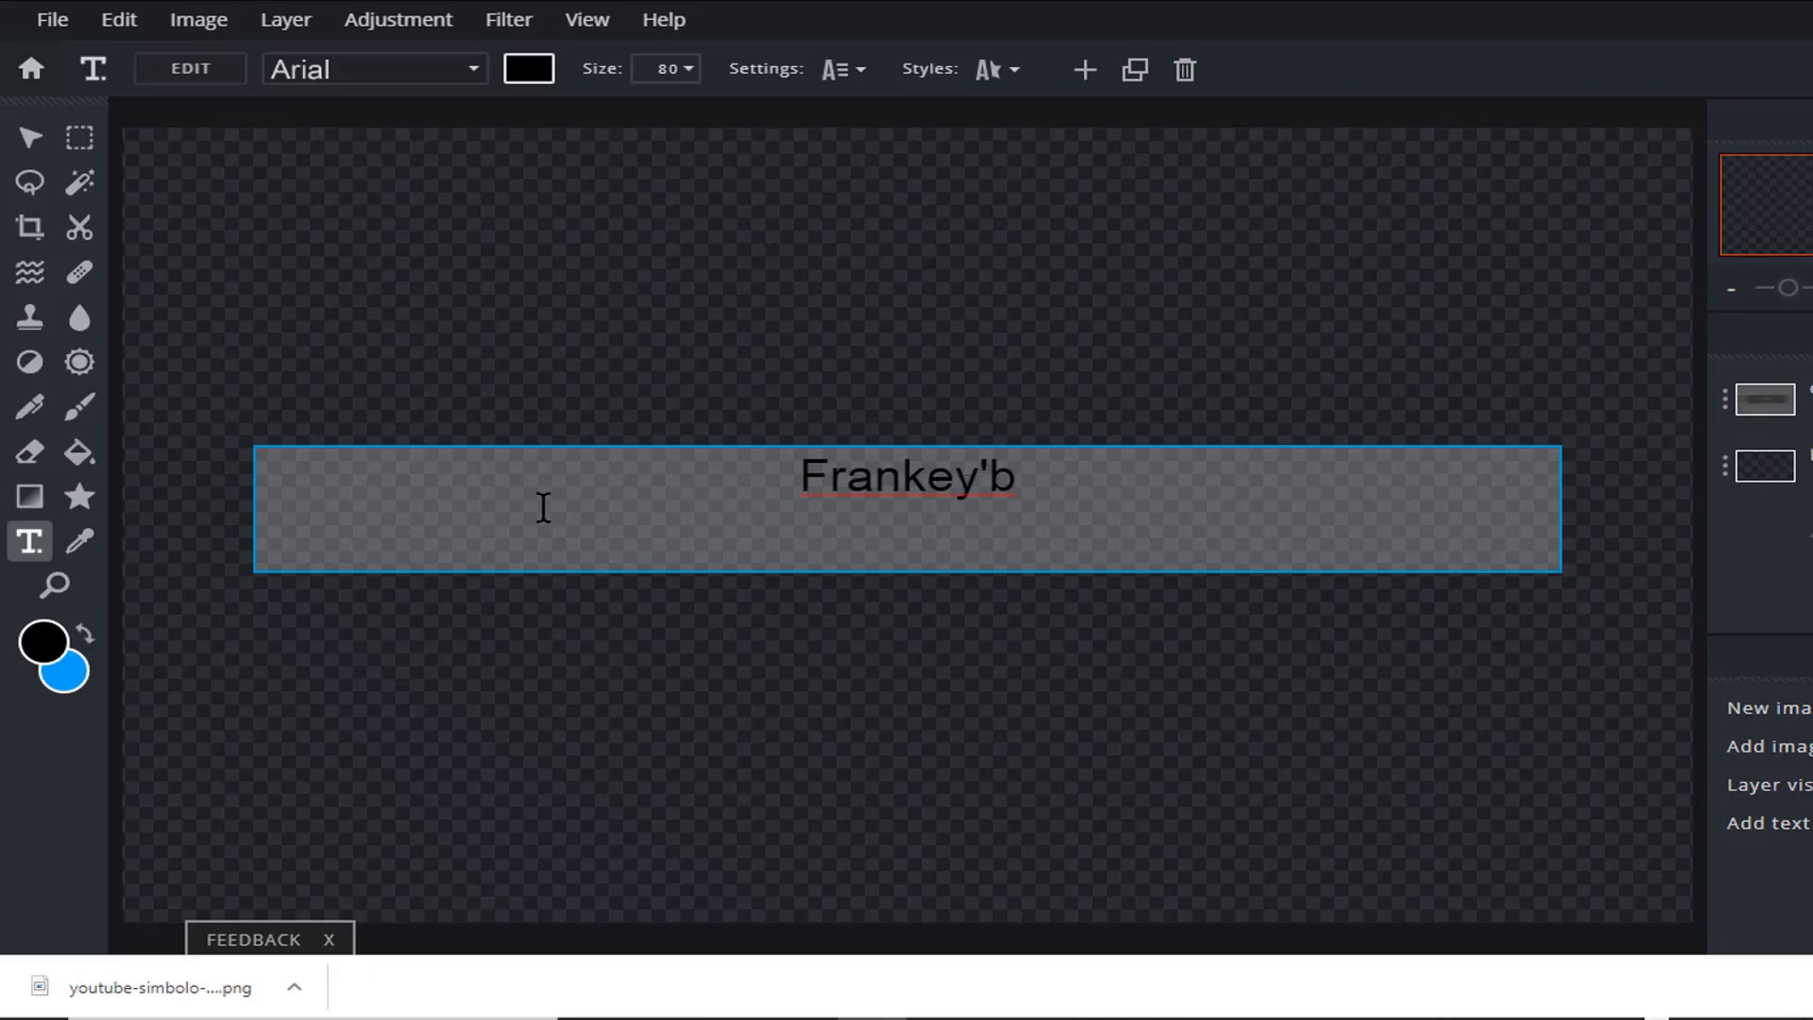
Change the title's font to DADDY DAY
click(475, 73)
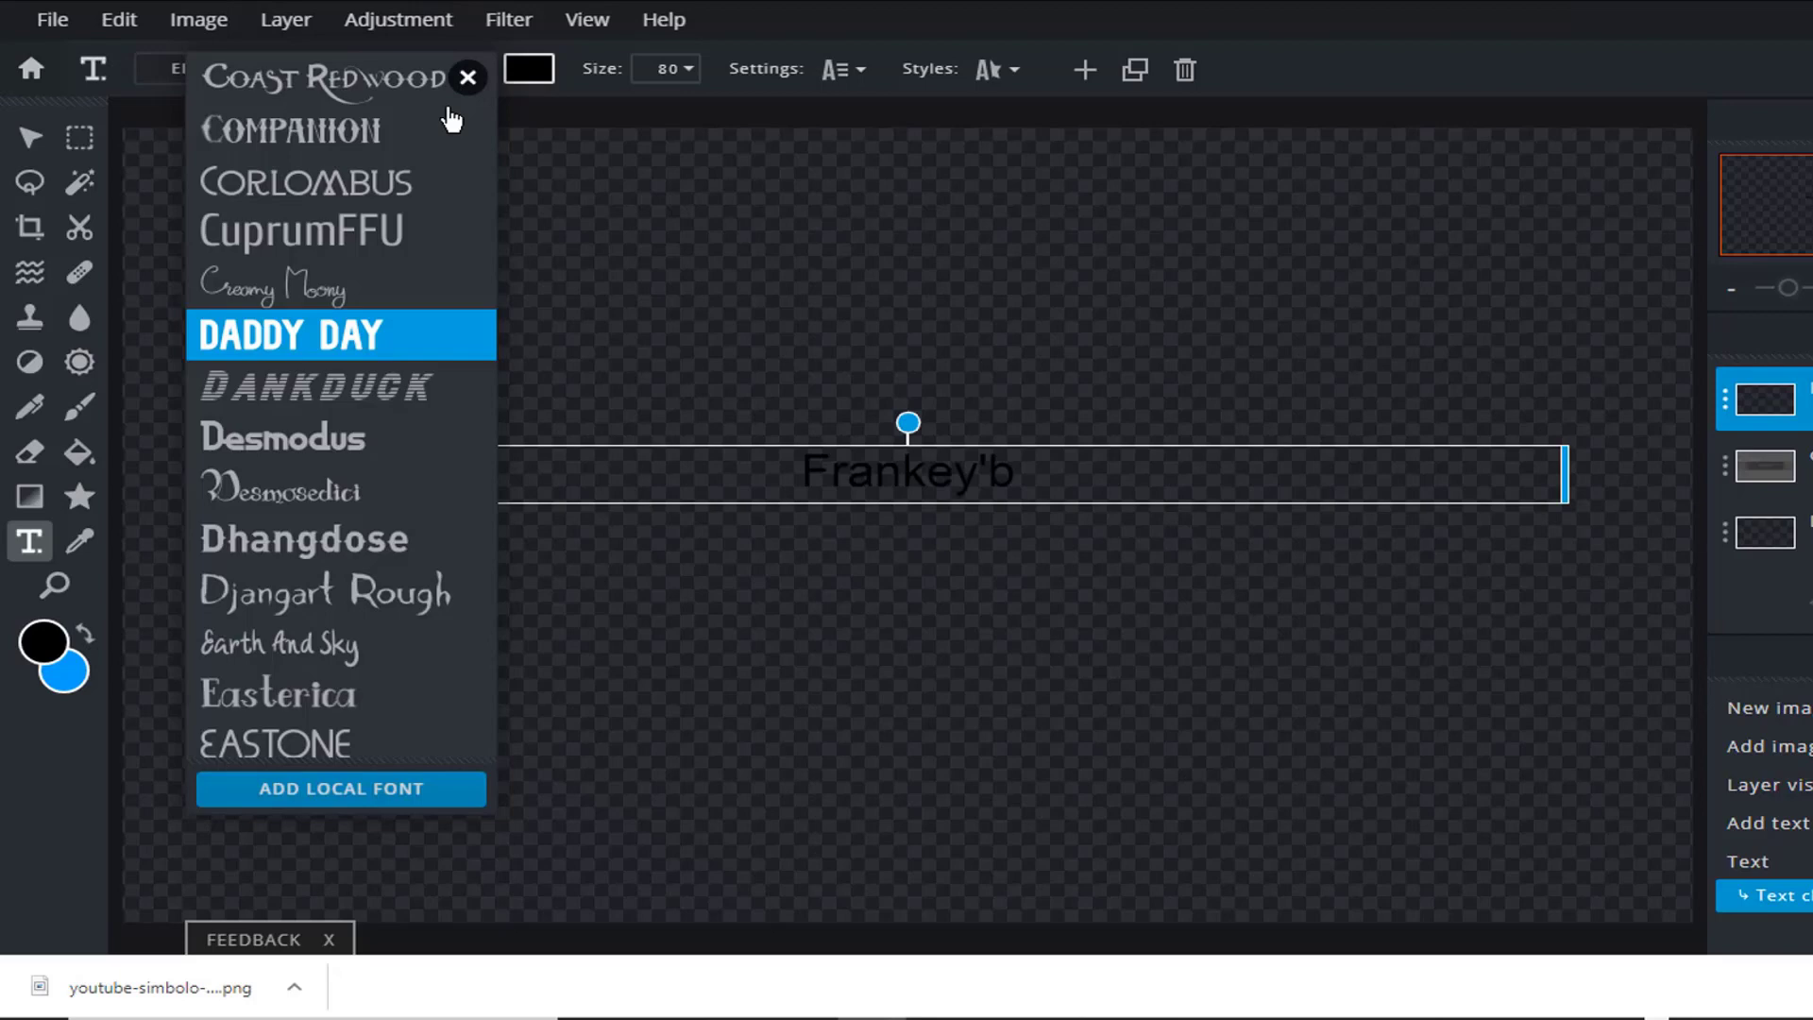
scroll(408, 417, down, 5)
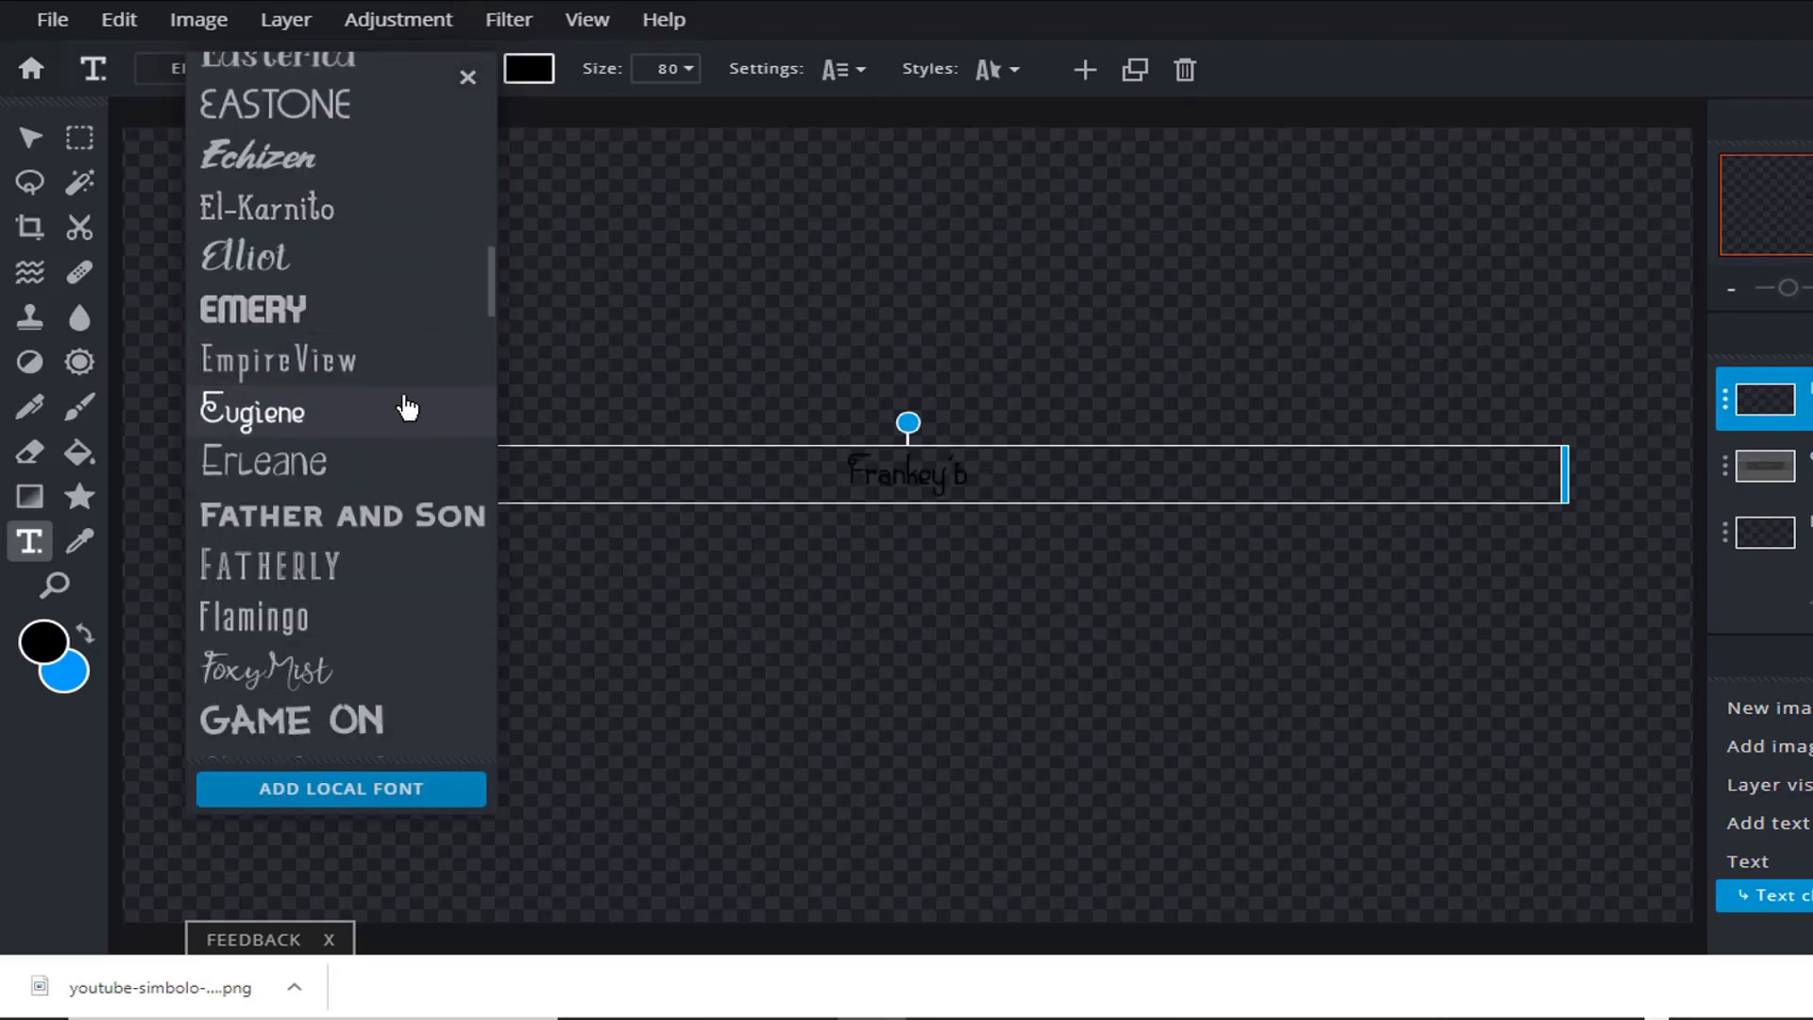
scroll(408, 408, down, 5)
scroll(406, 406, up, 15)
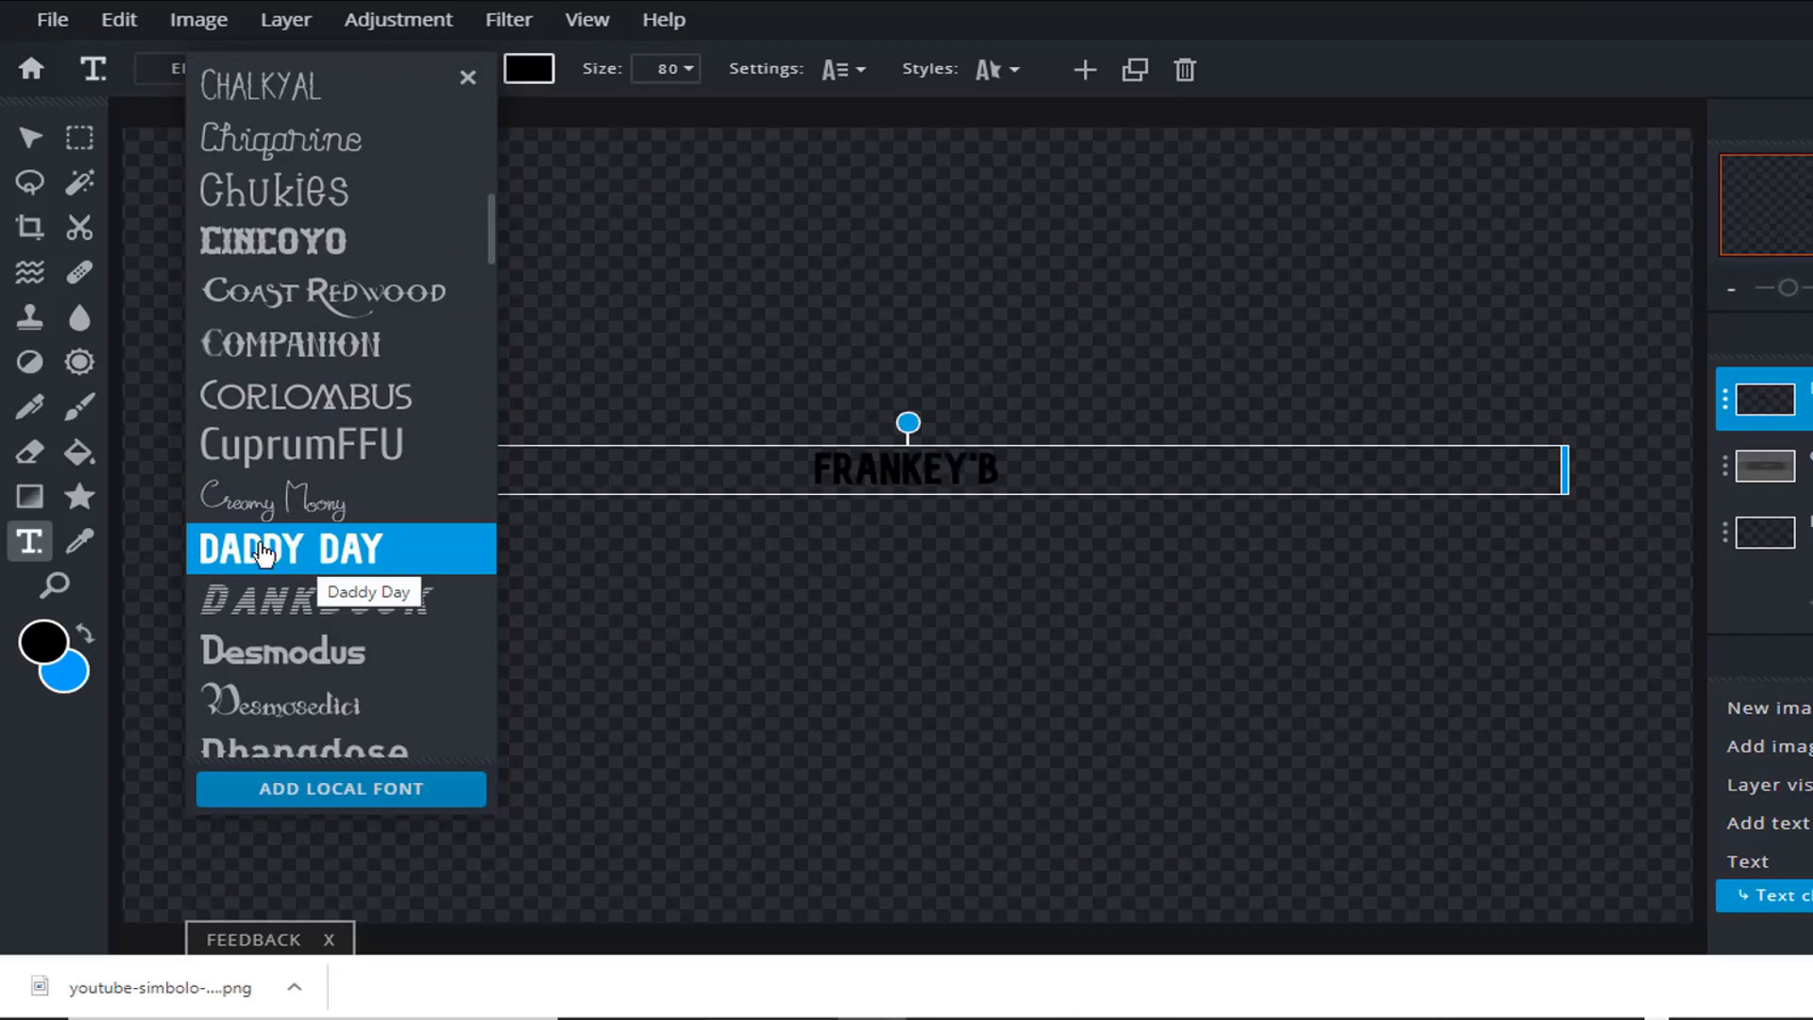
click(352, 555)
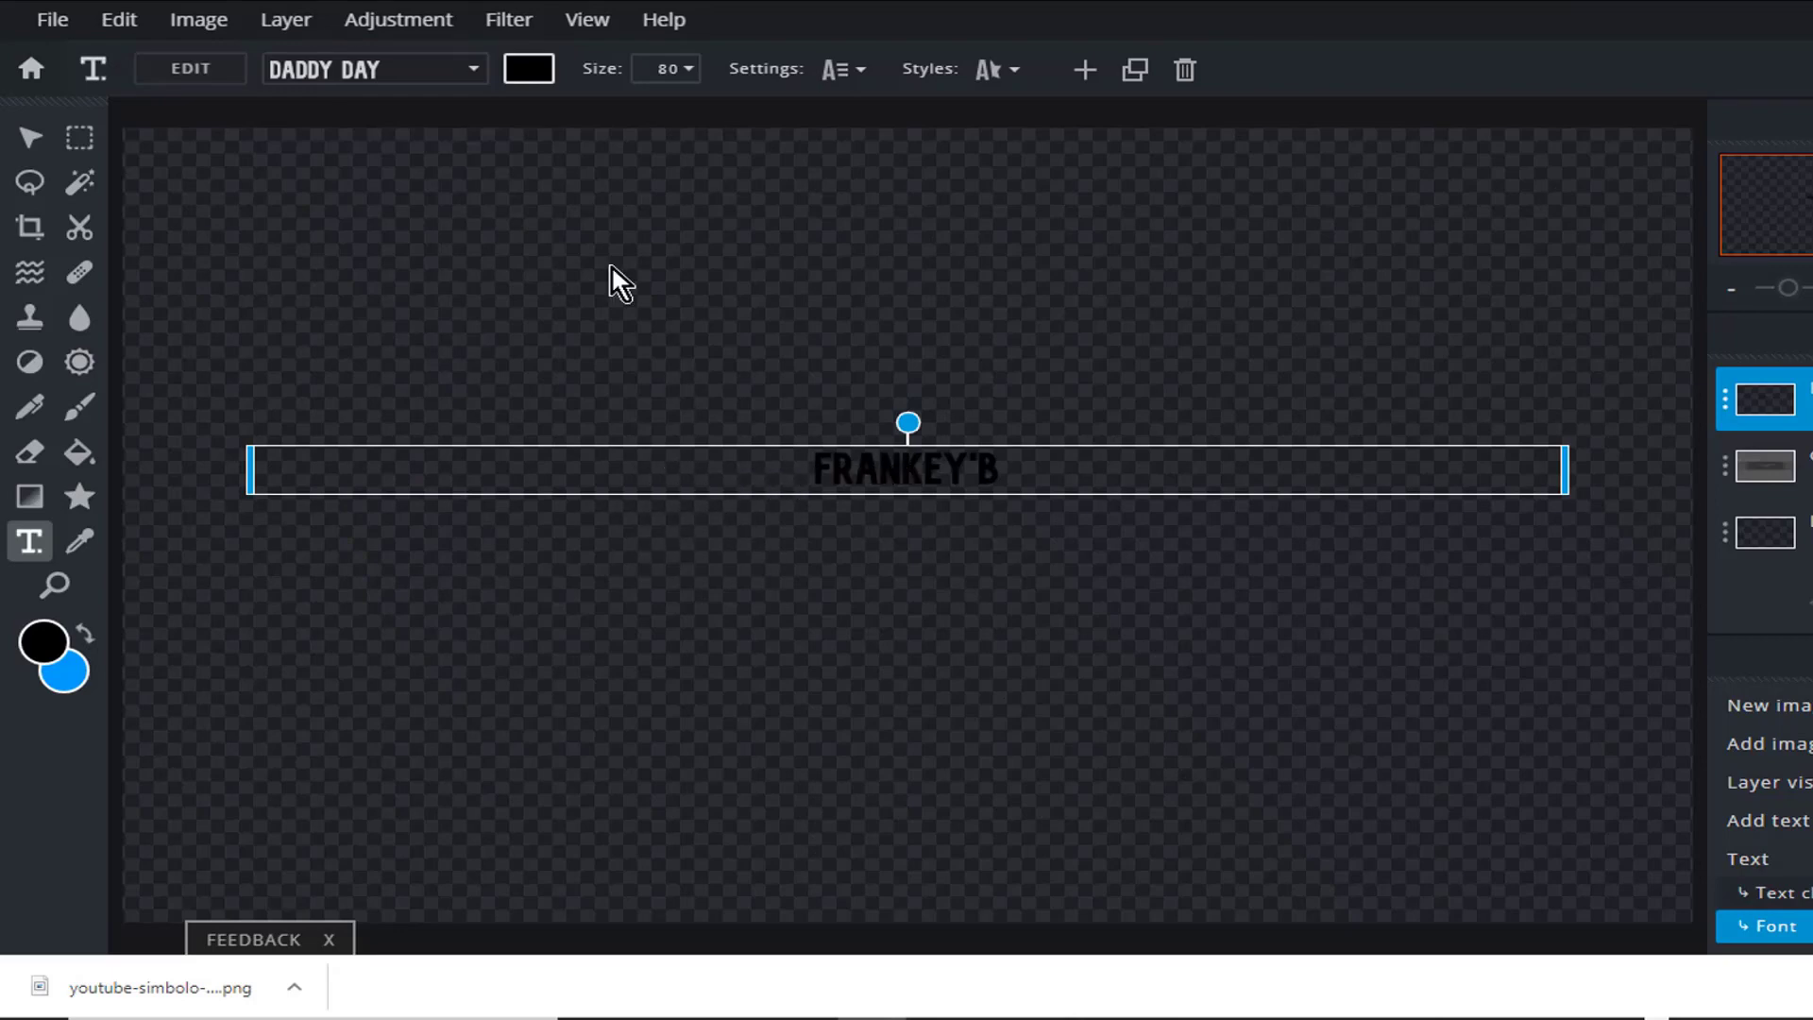
Colour the title text orange (#F64408)
click(531, 76)
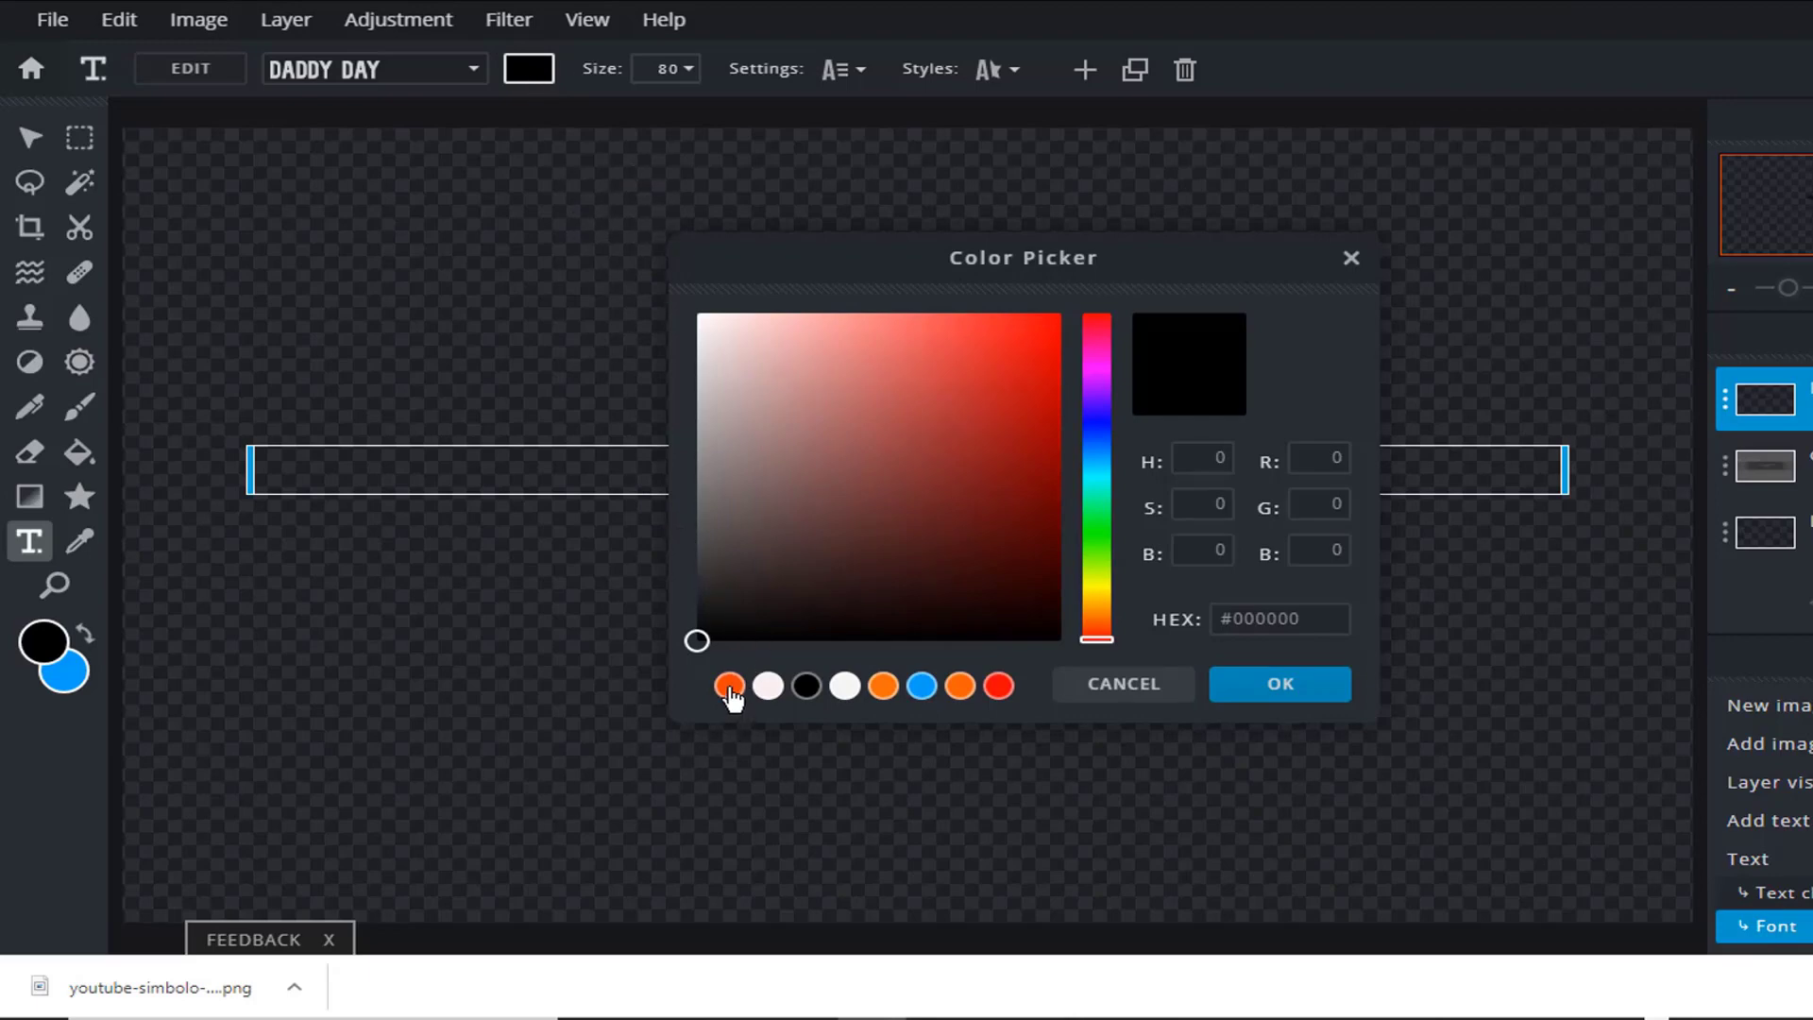
click(729, 686)
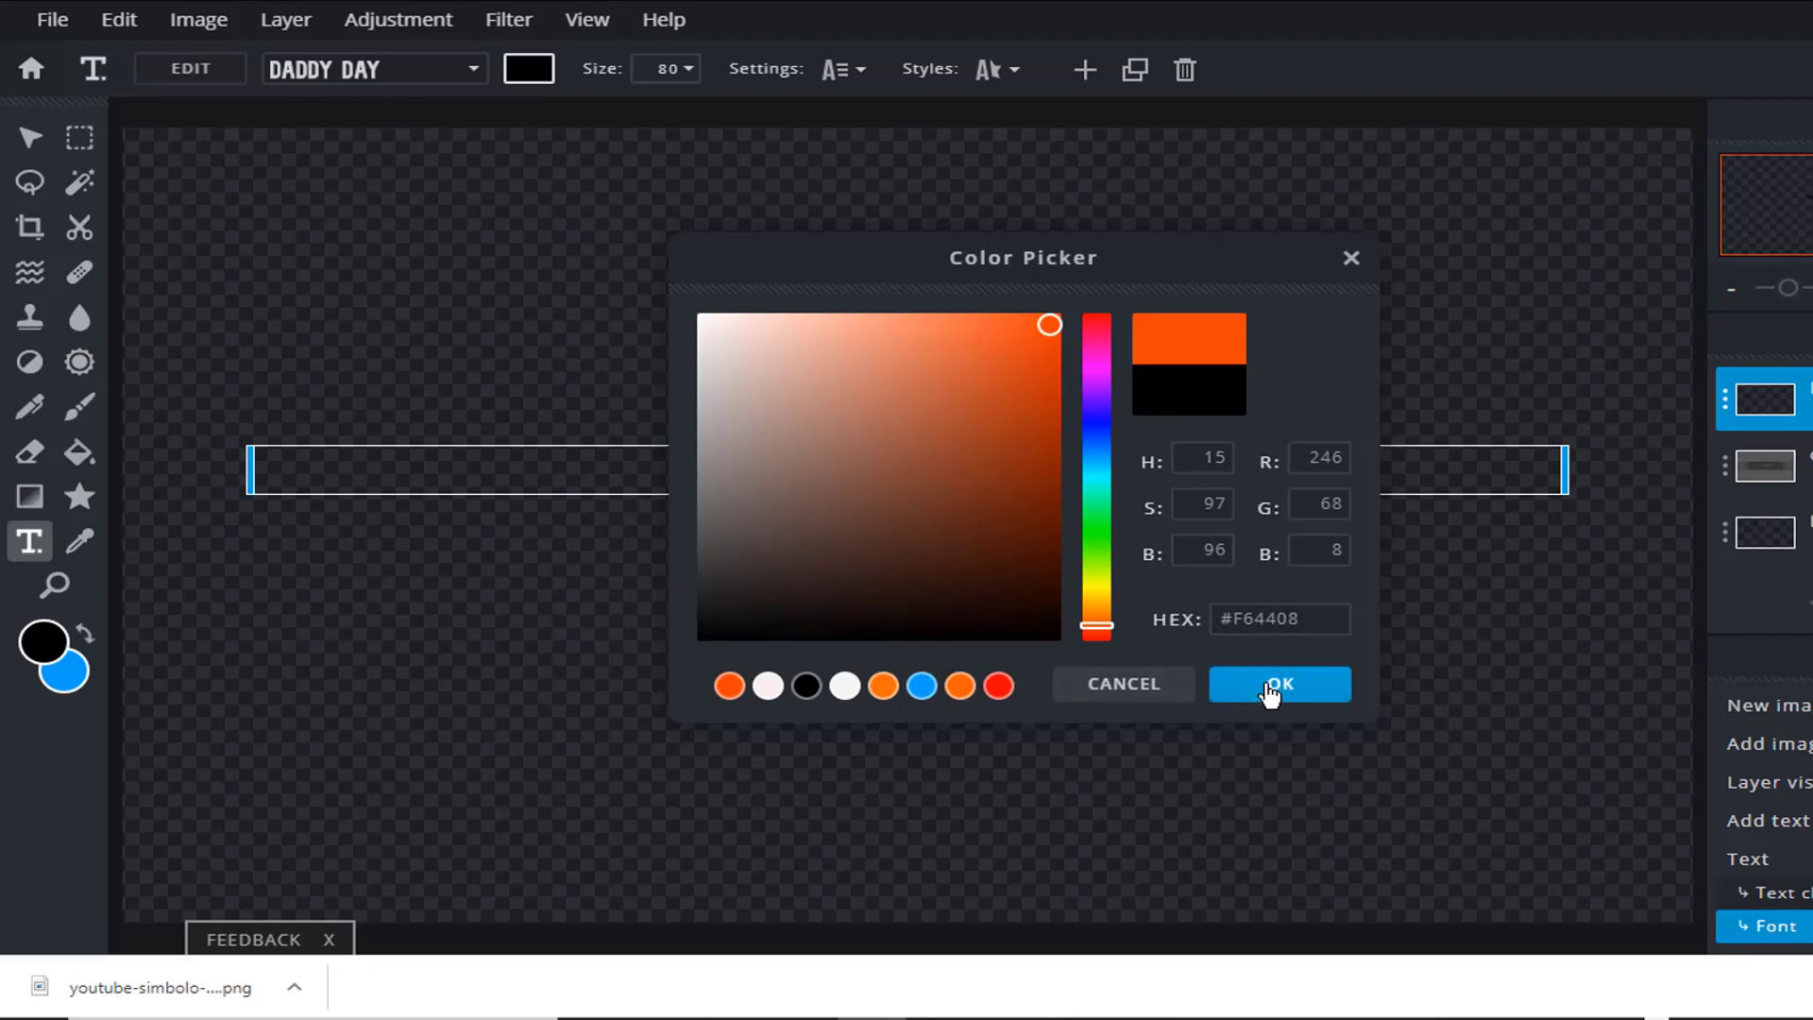
click(1270, 692)
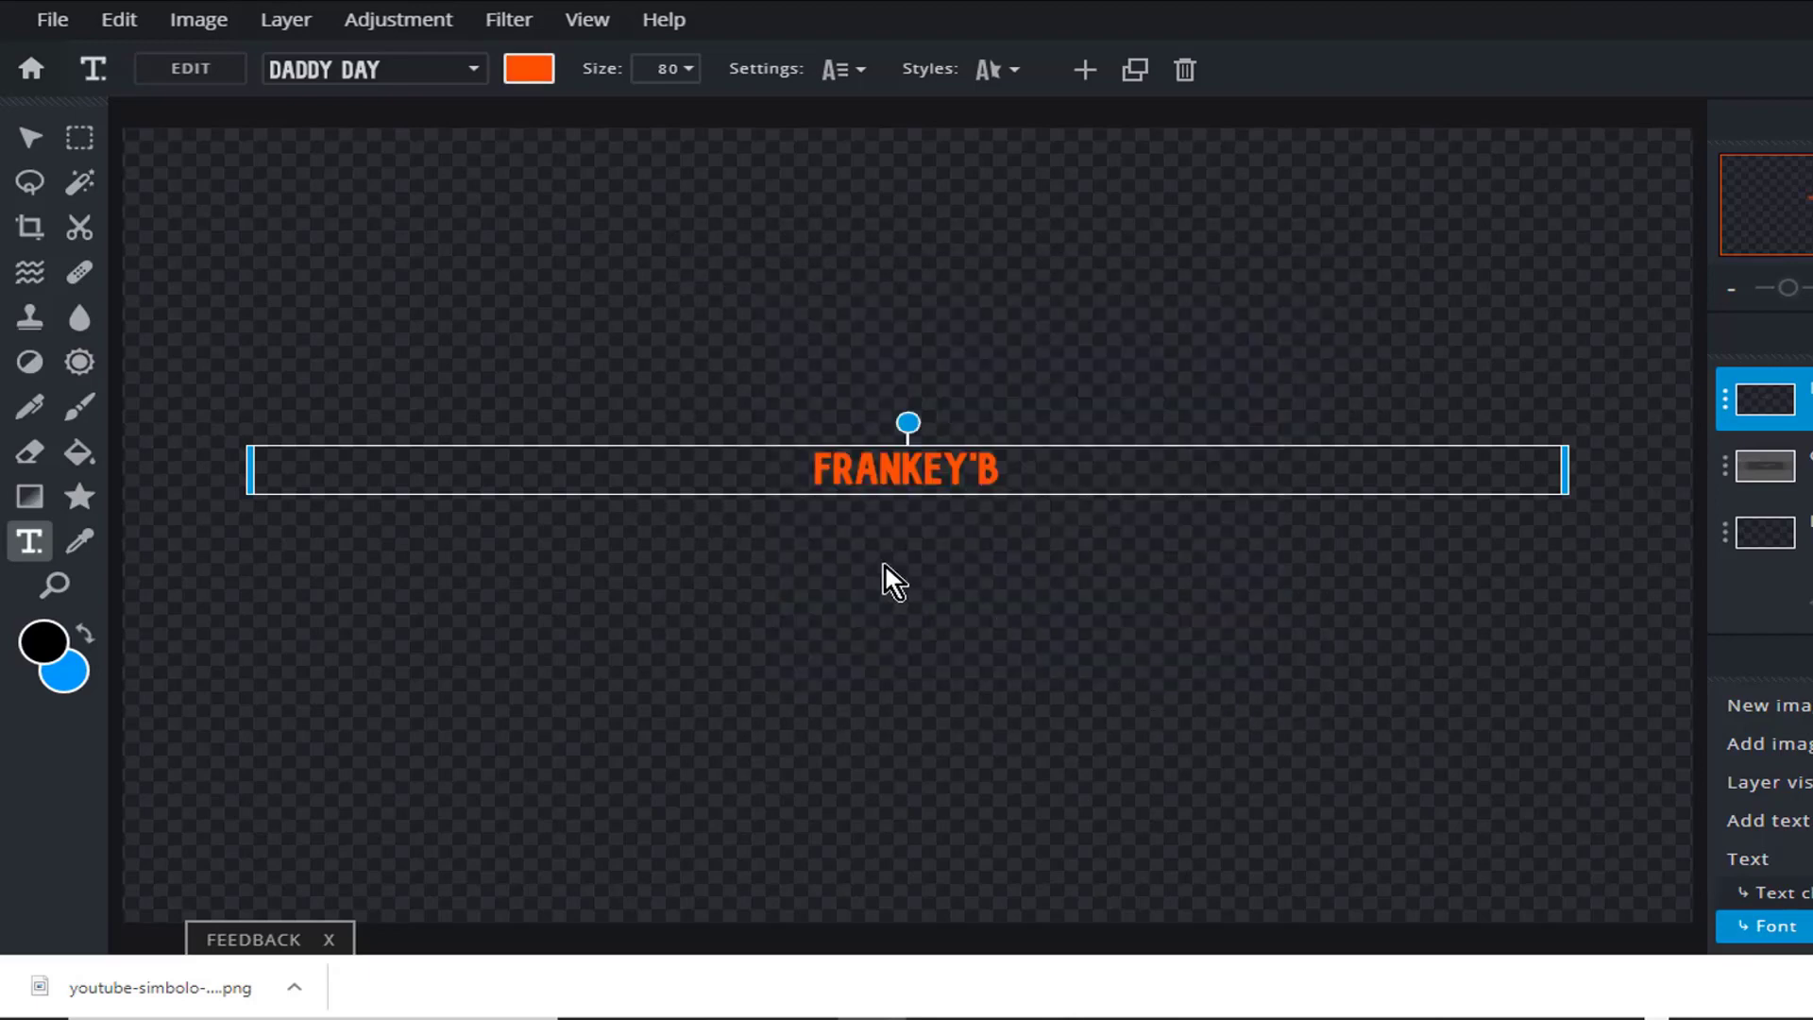
Set the title size to 180, briefly showing the template layer to check the fit
click(667, 72)
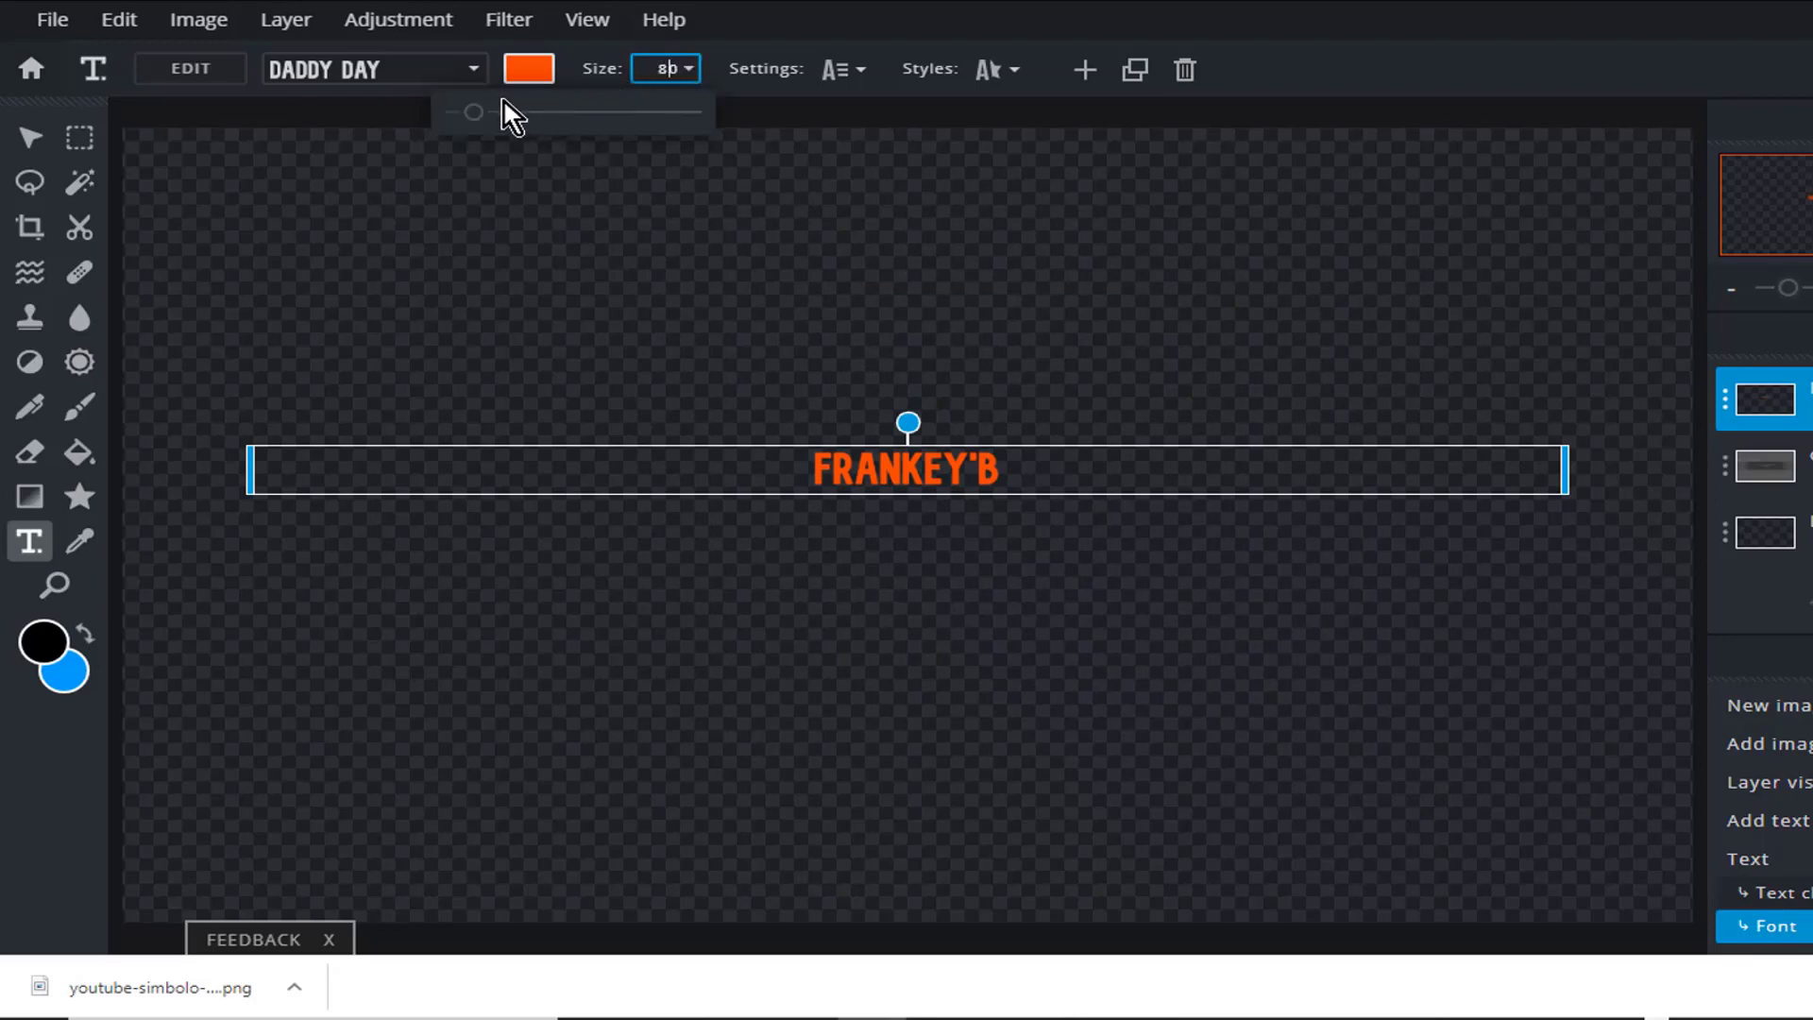
mouse_move(477, 115)
mouse_down()
mouse_move(576, 113)
mouse_move(489, 119)
mouse_move(504, 115)
mouse_up()
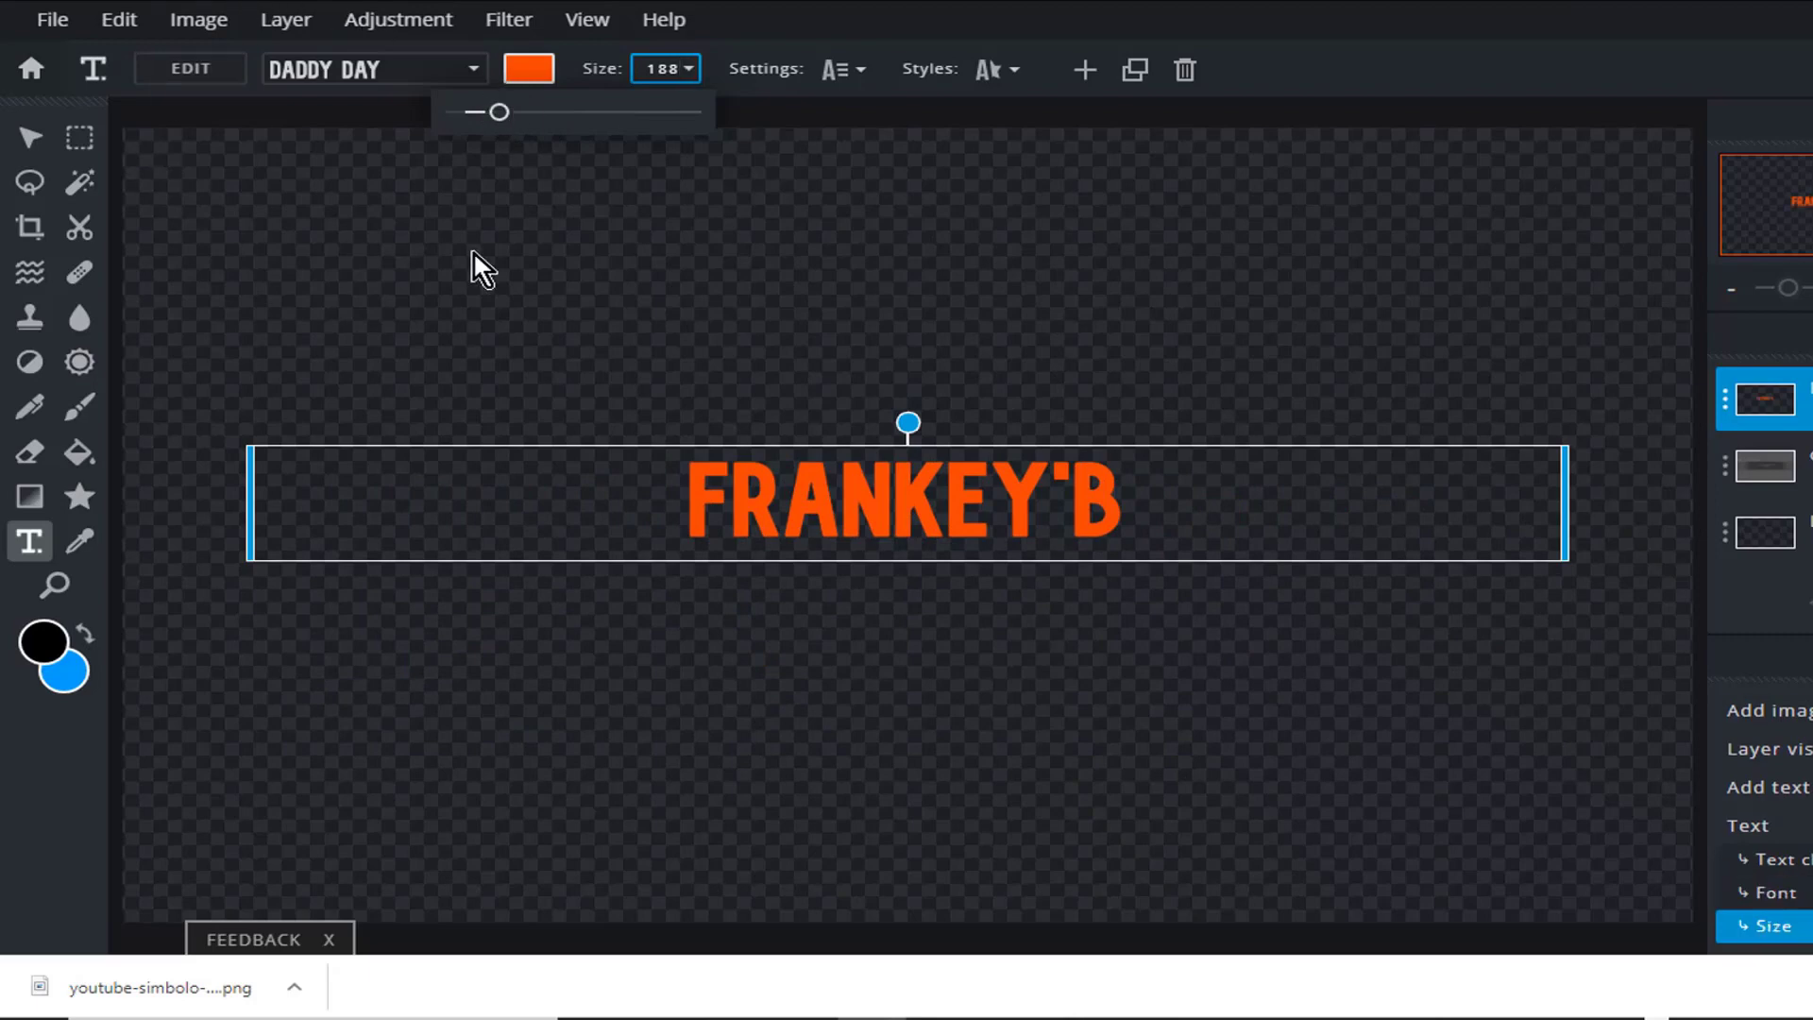
key(BackSpace)
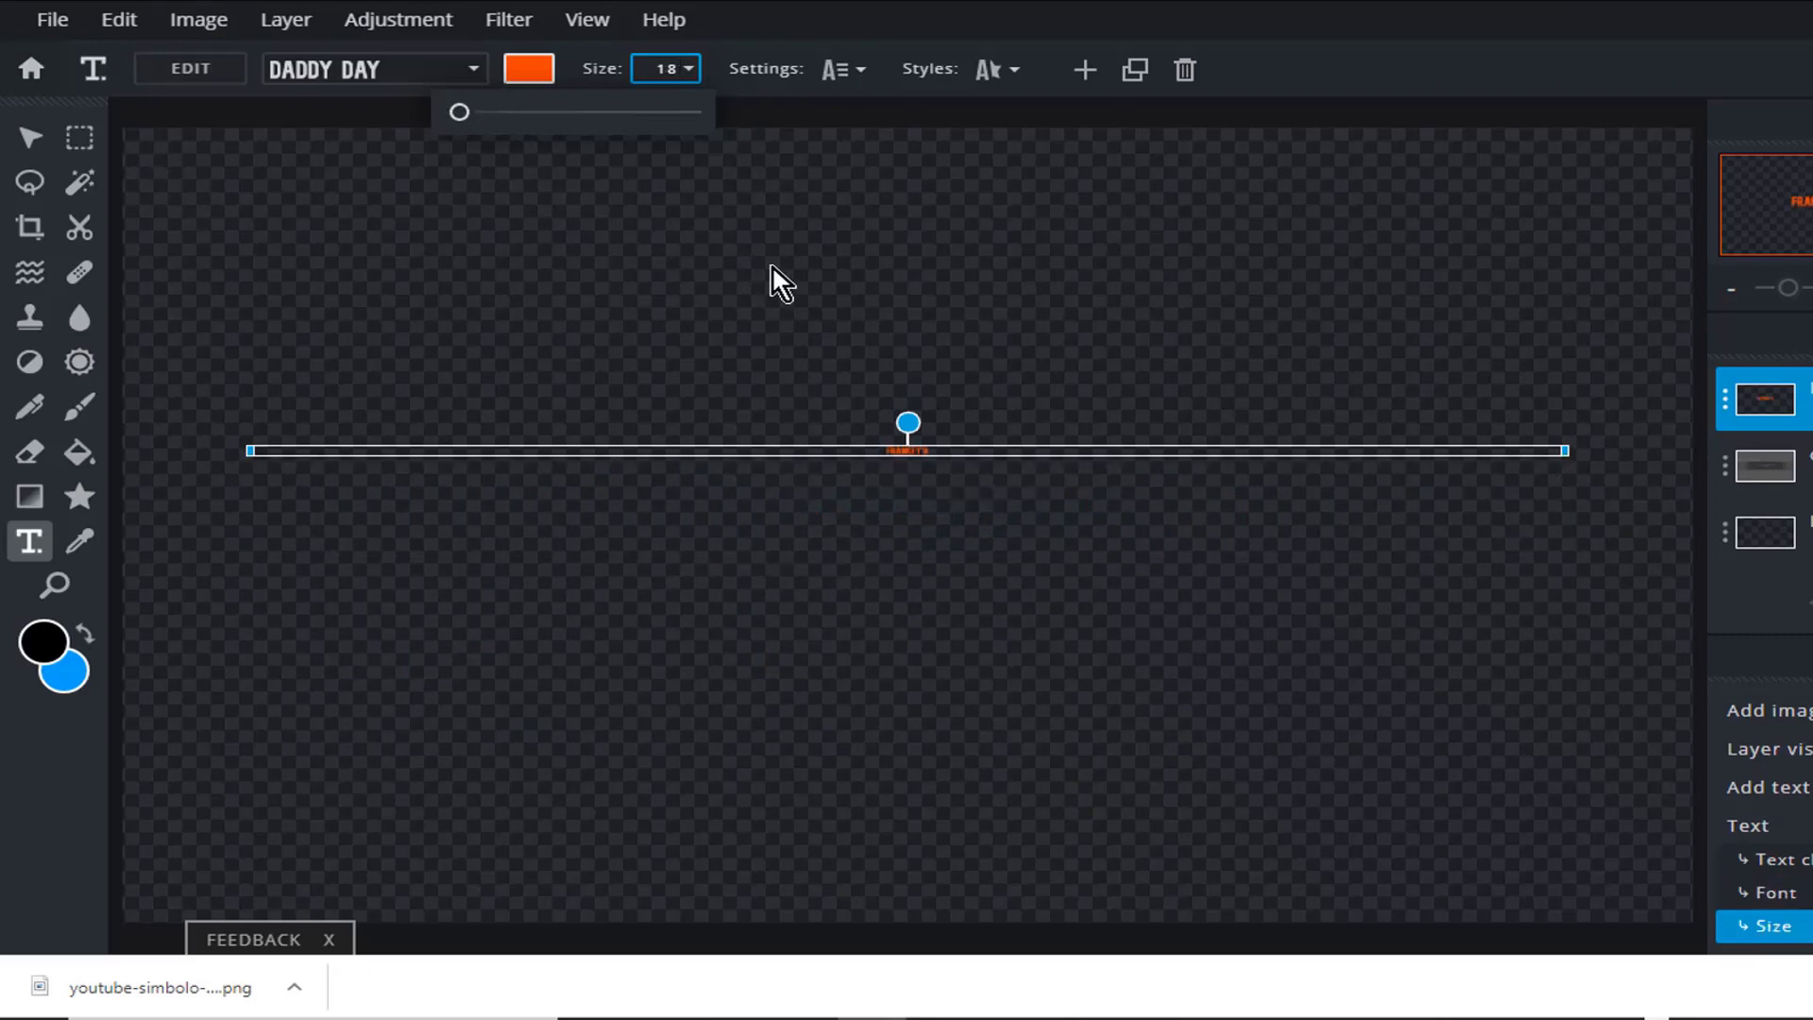
text(0)
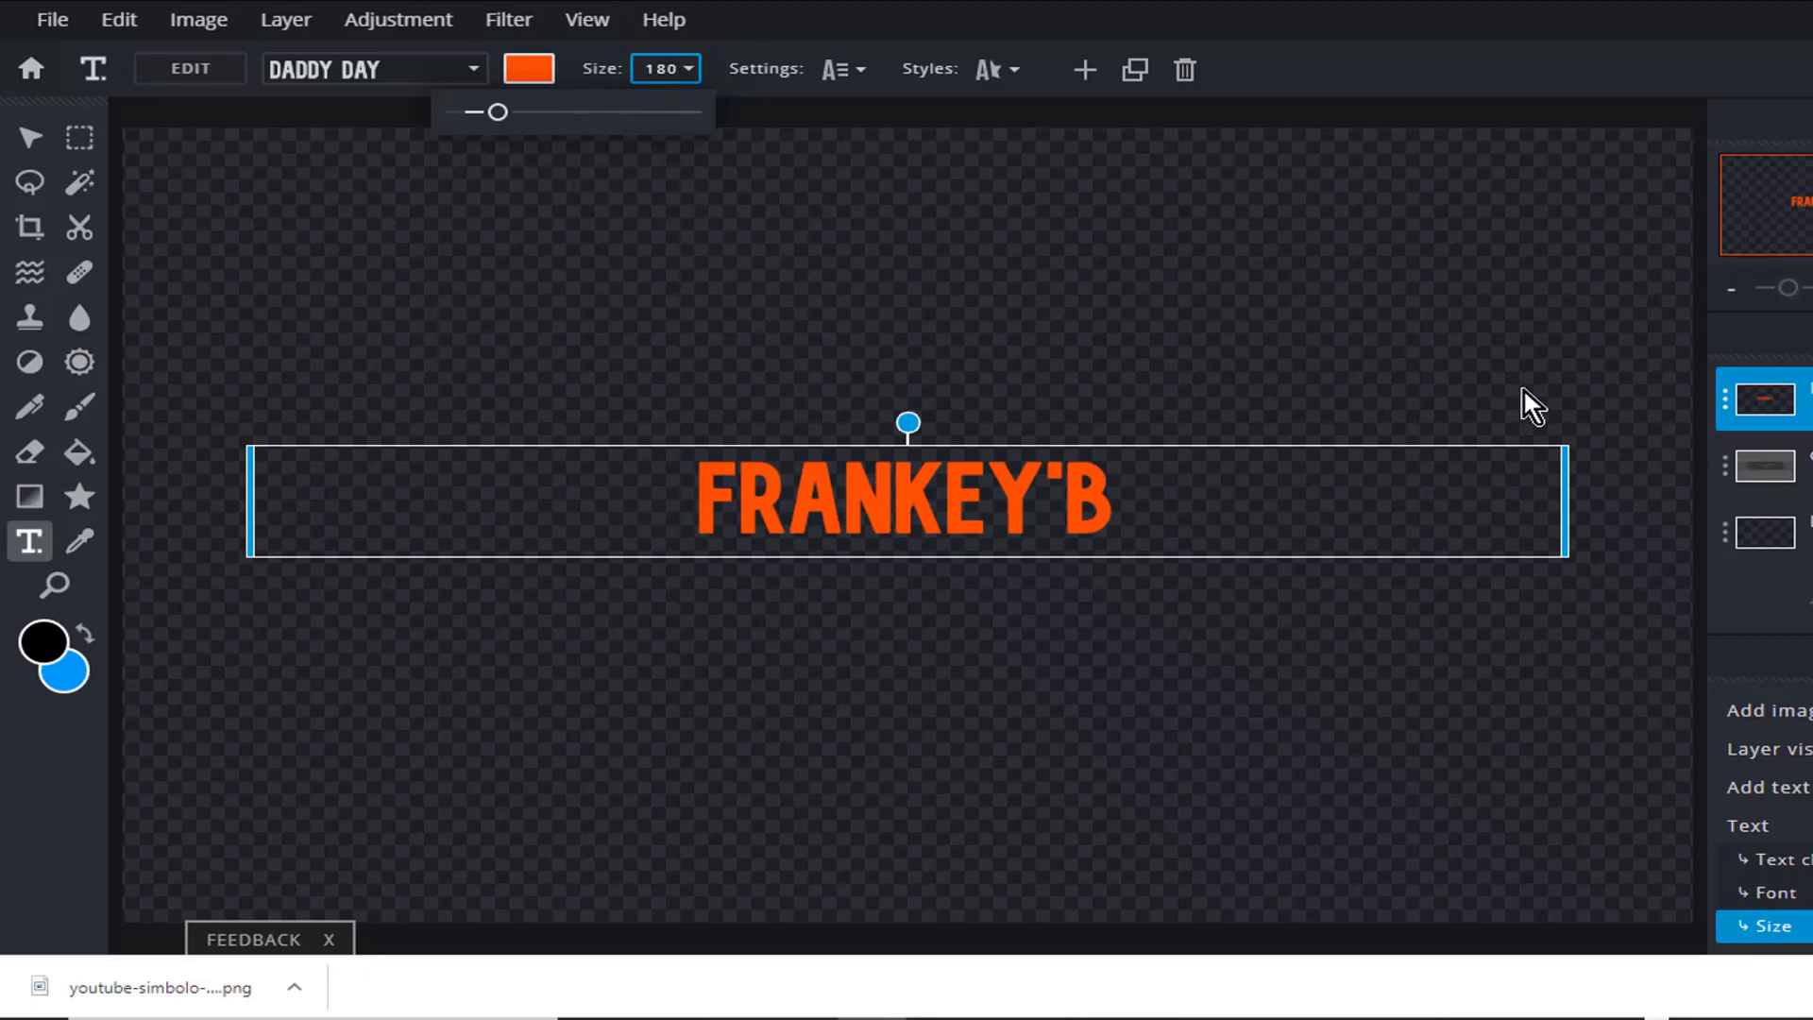
click(1809, 466)
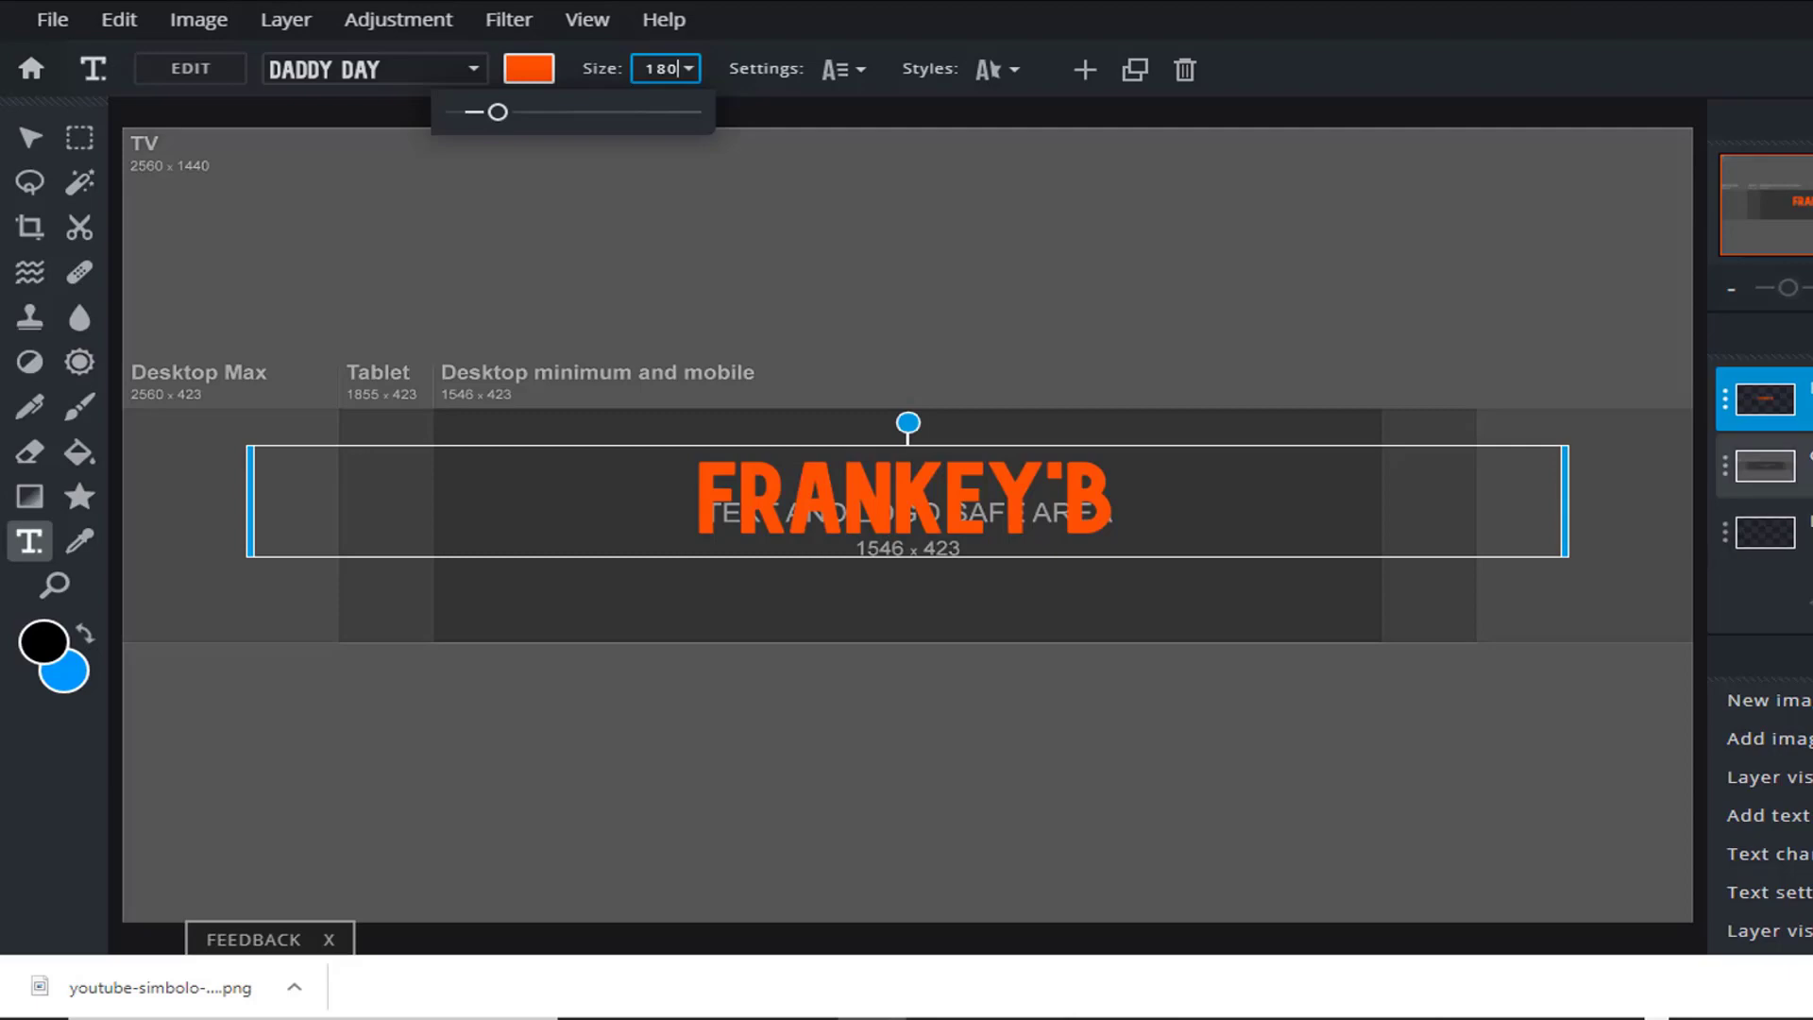
click(1809, 465)
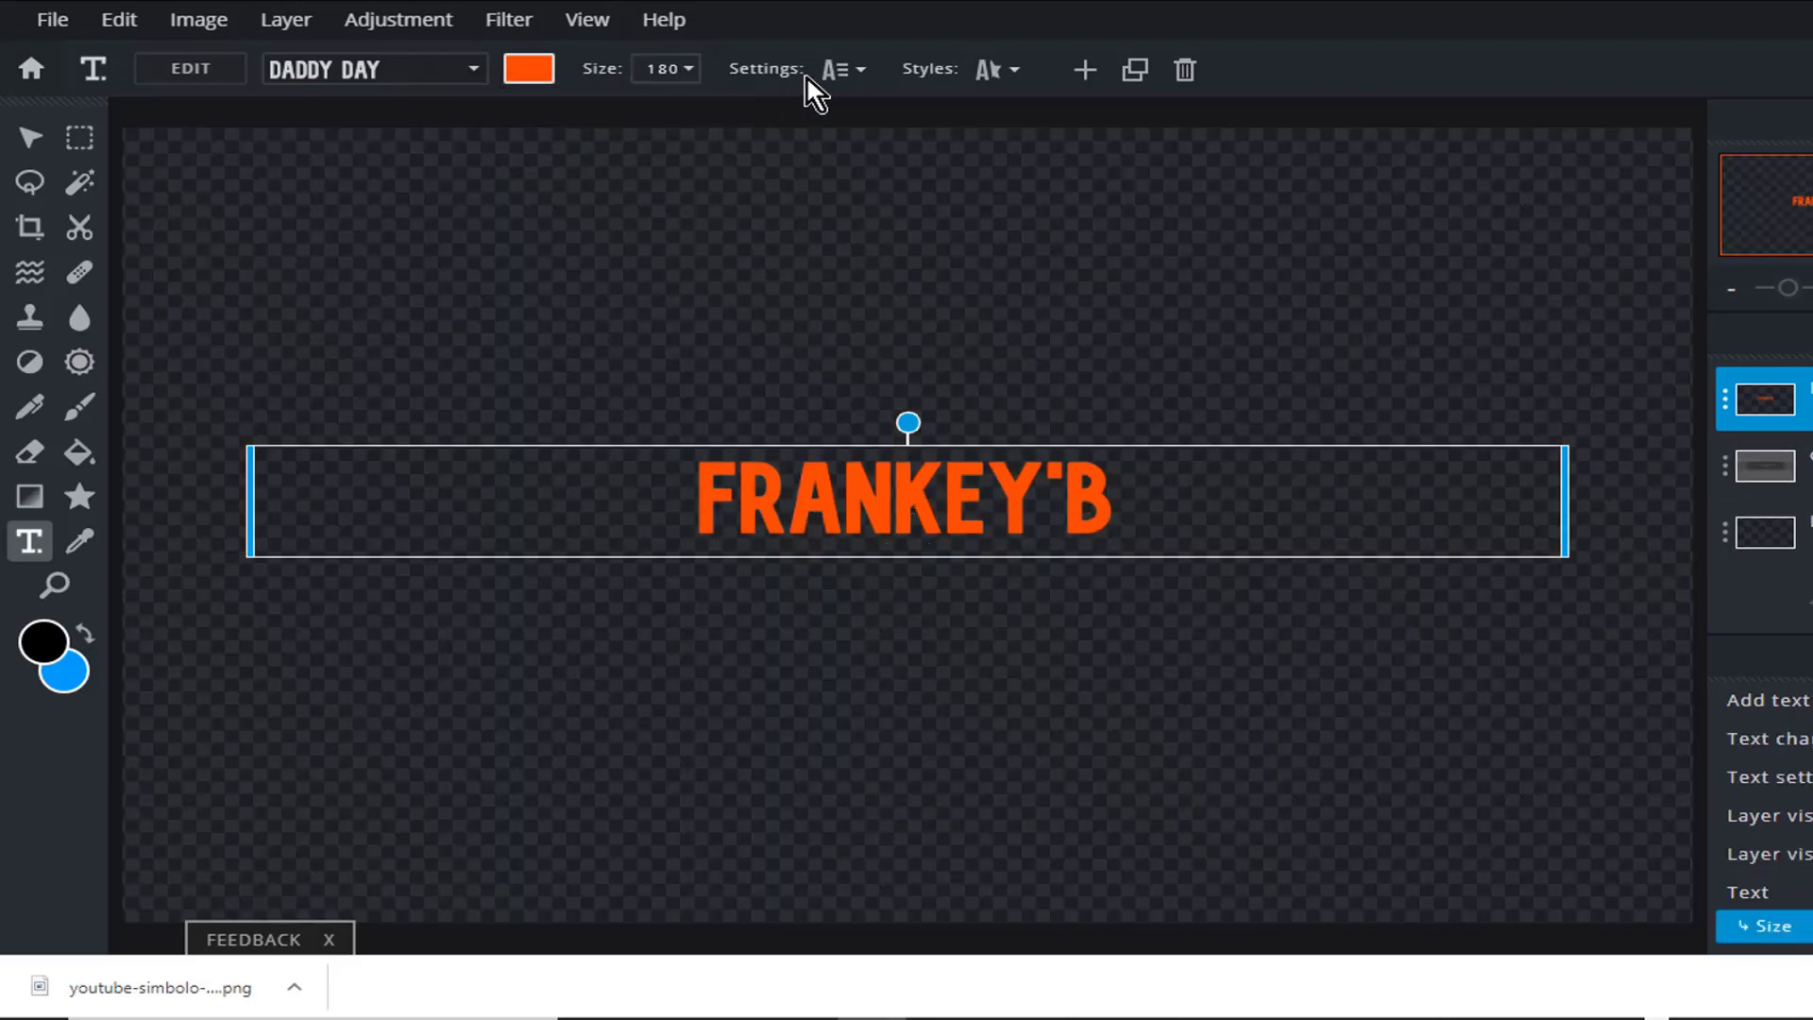
Make the FRANKEY'B title italic in the text Settings panel, leaving bold off
click(864, 76)
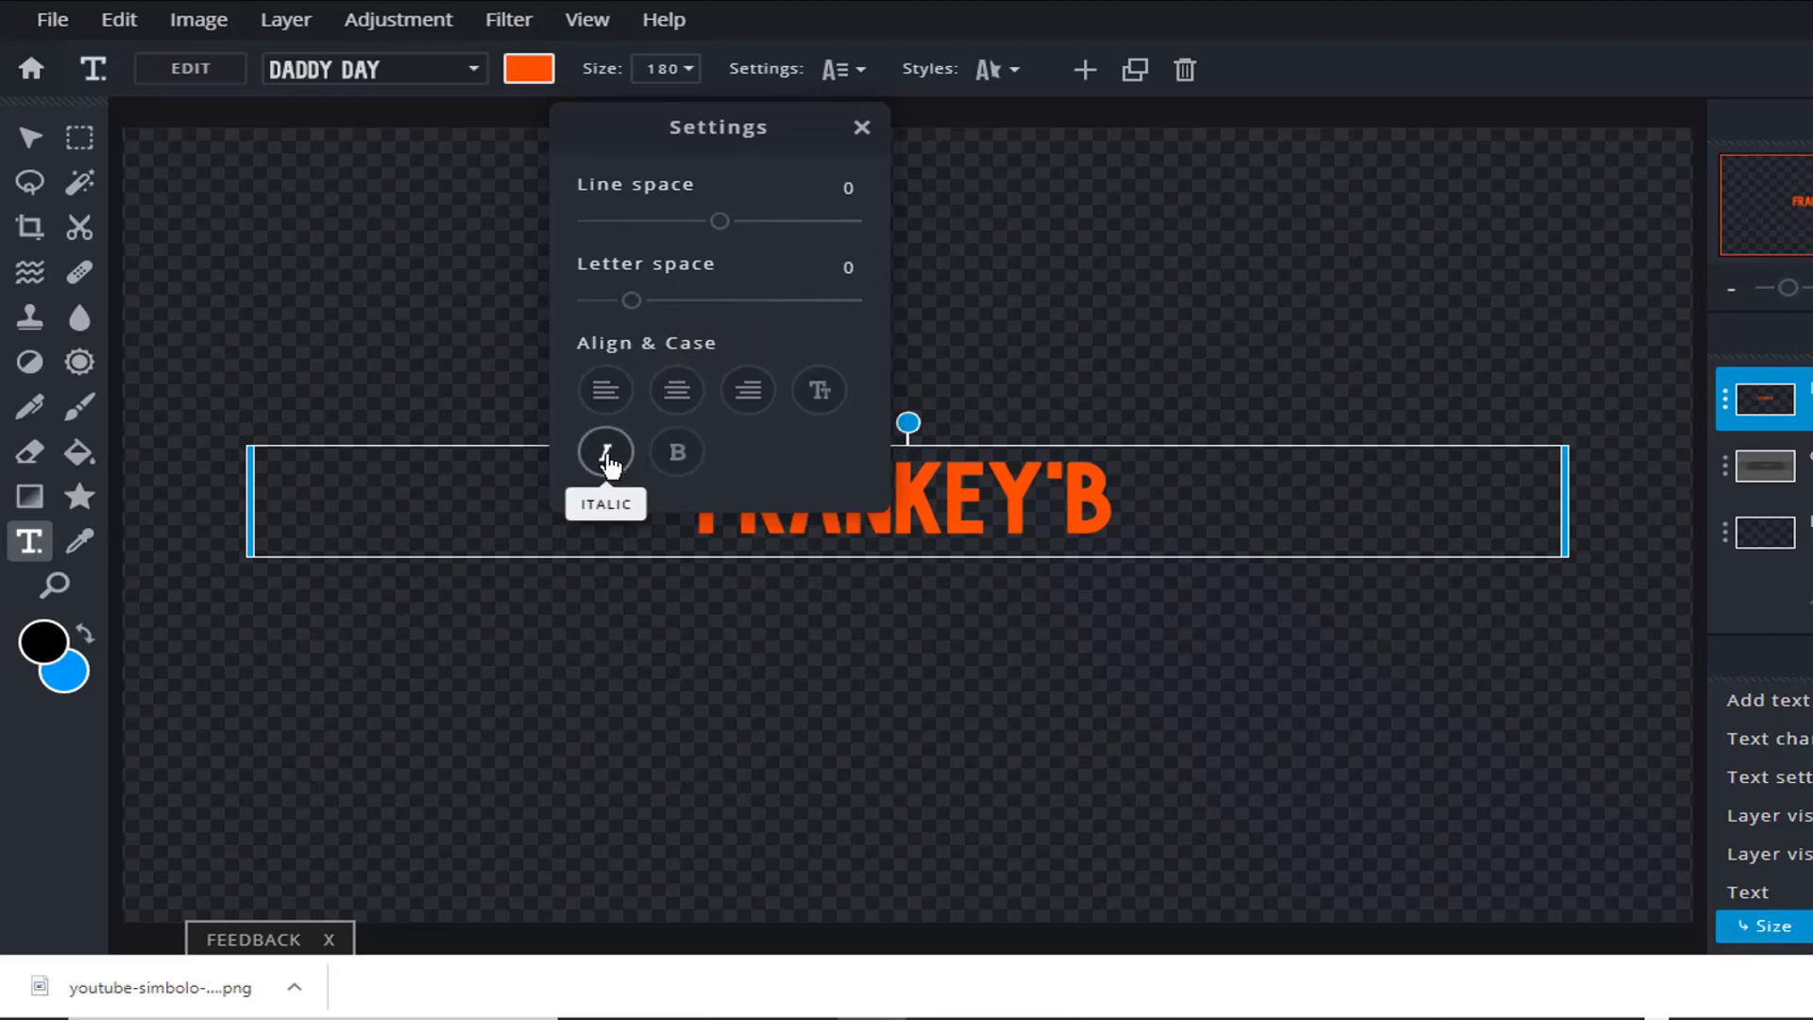
click(607, 453)
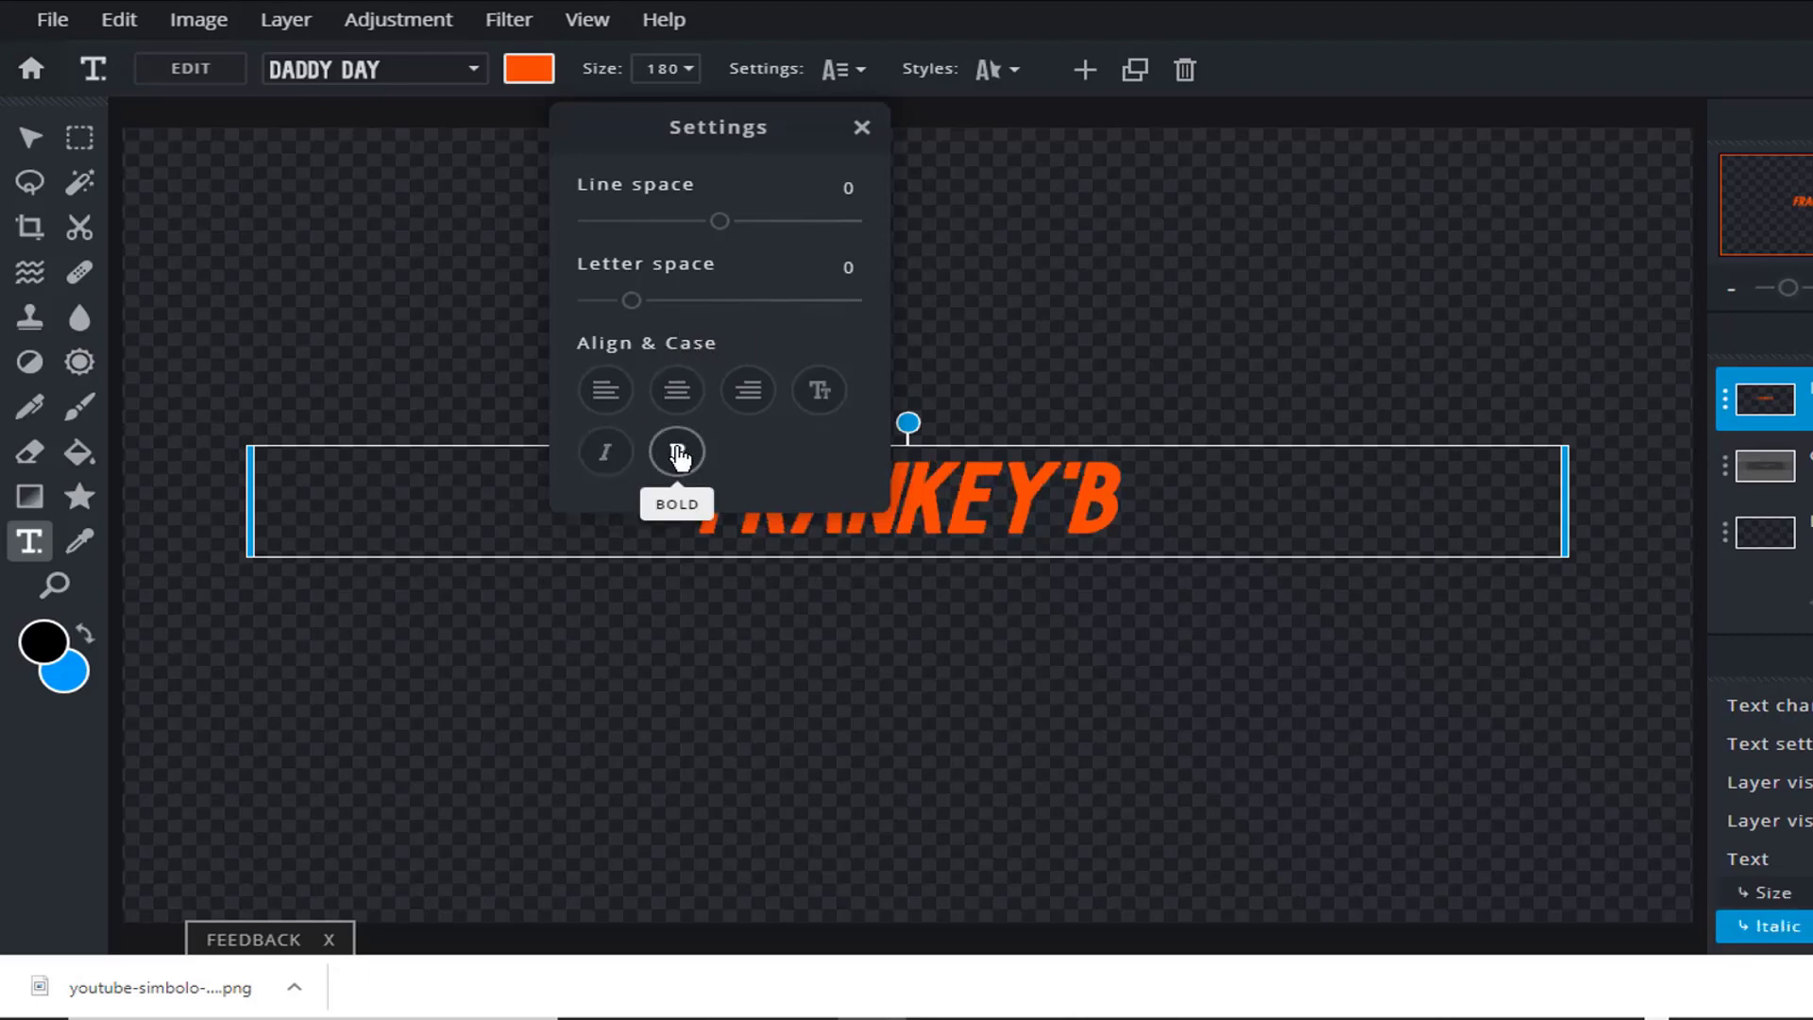
click(677, 453)
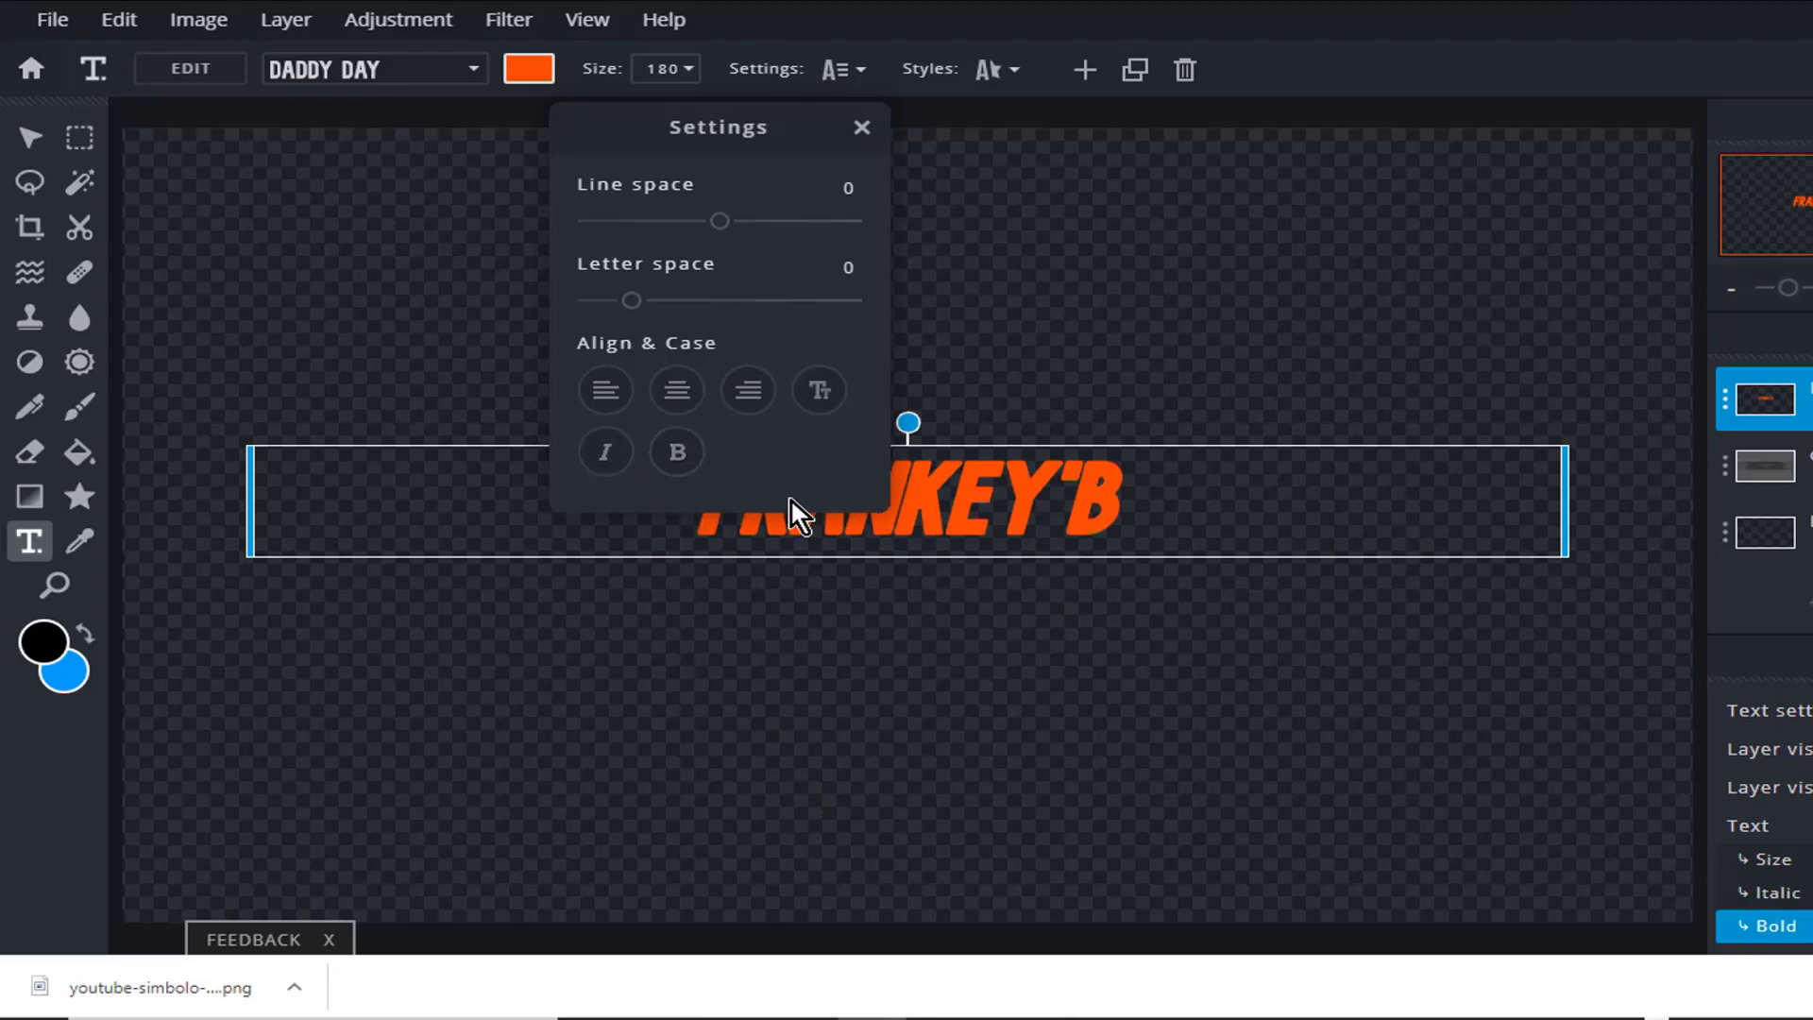
click(678, 458)
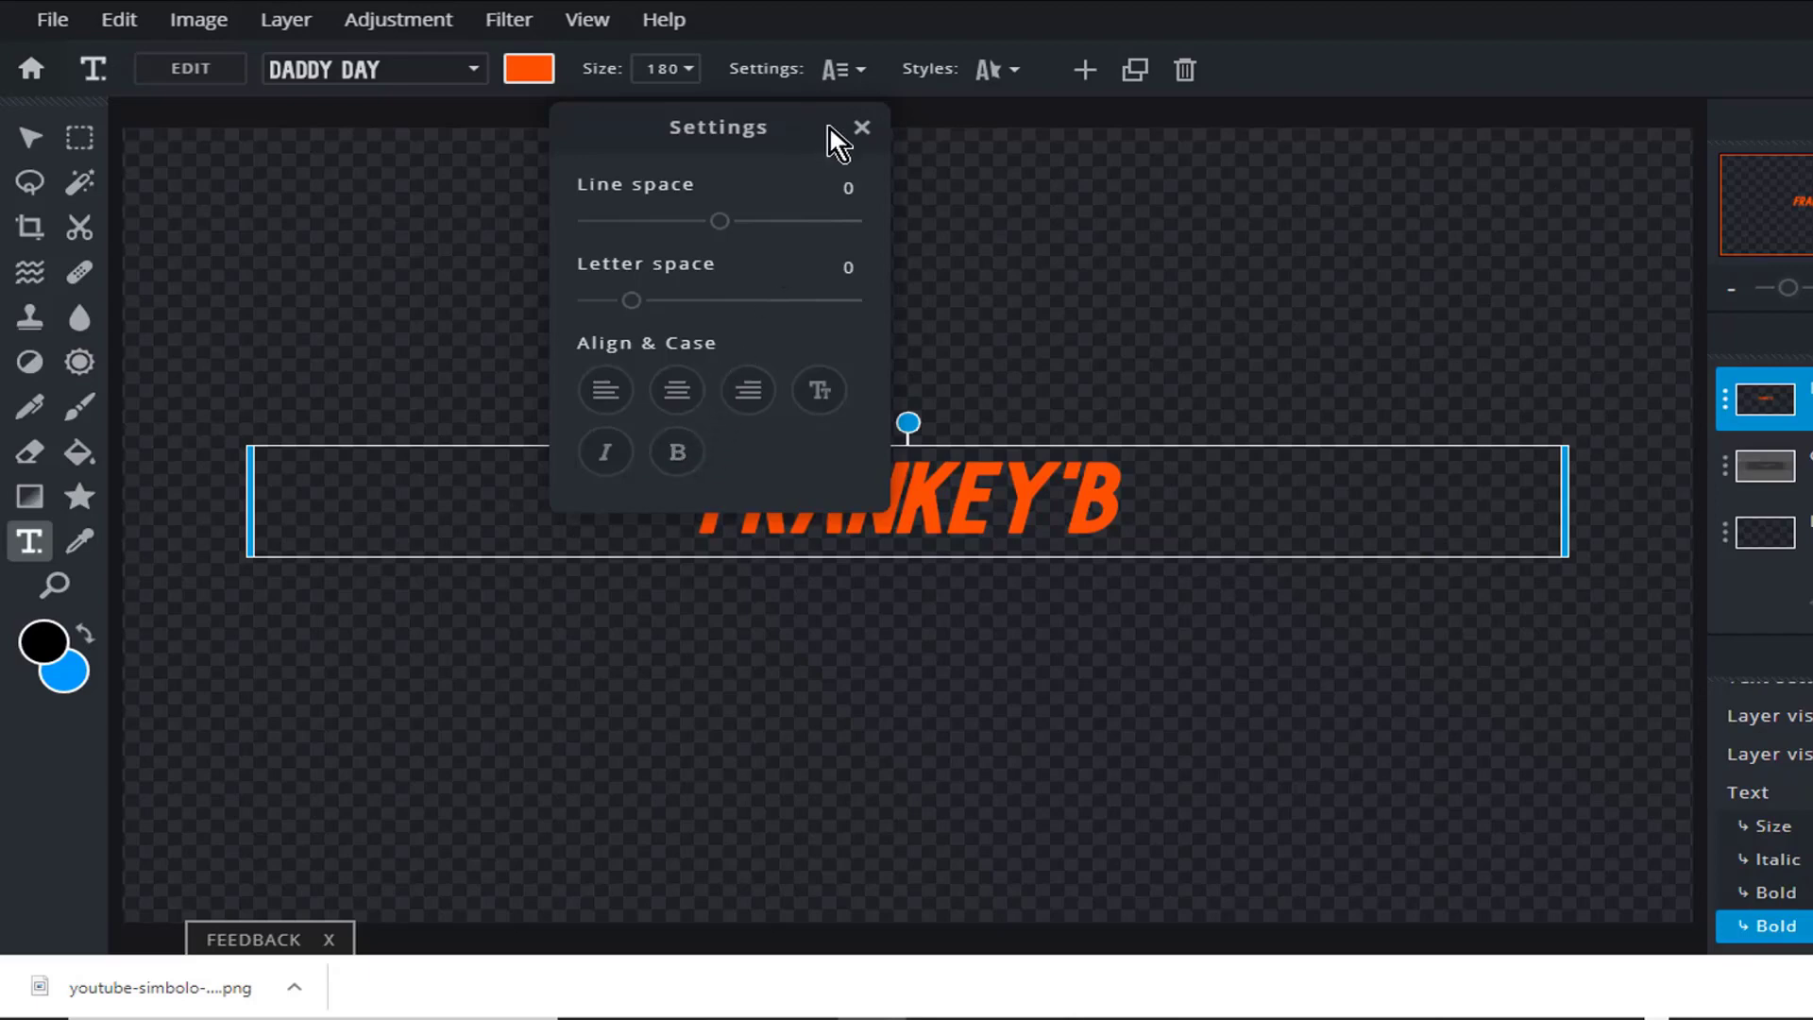
click(860, 129)
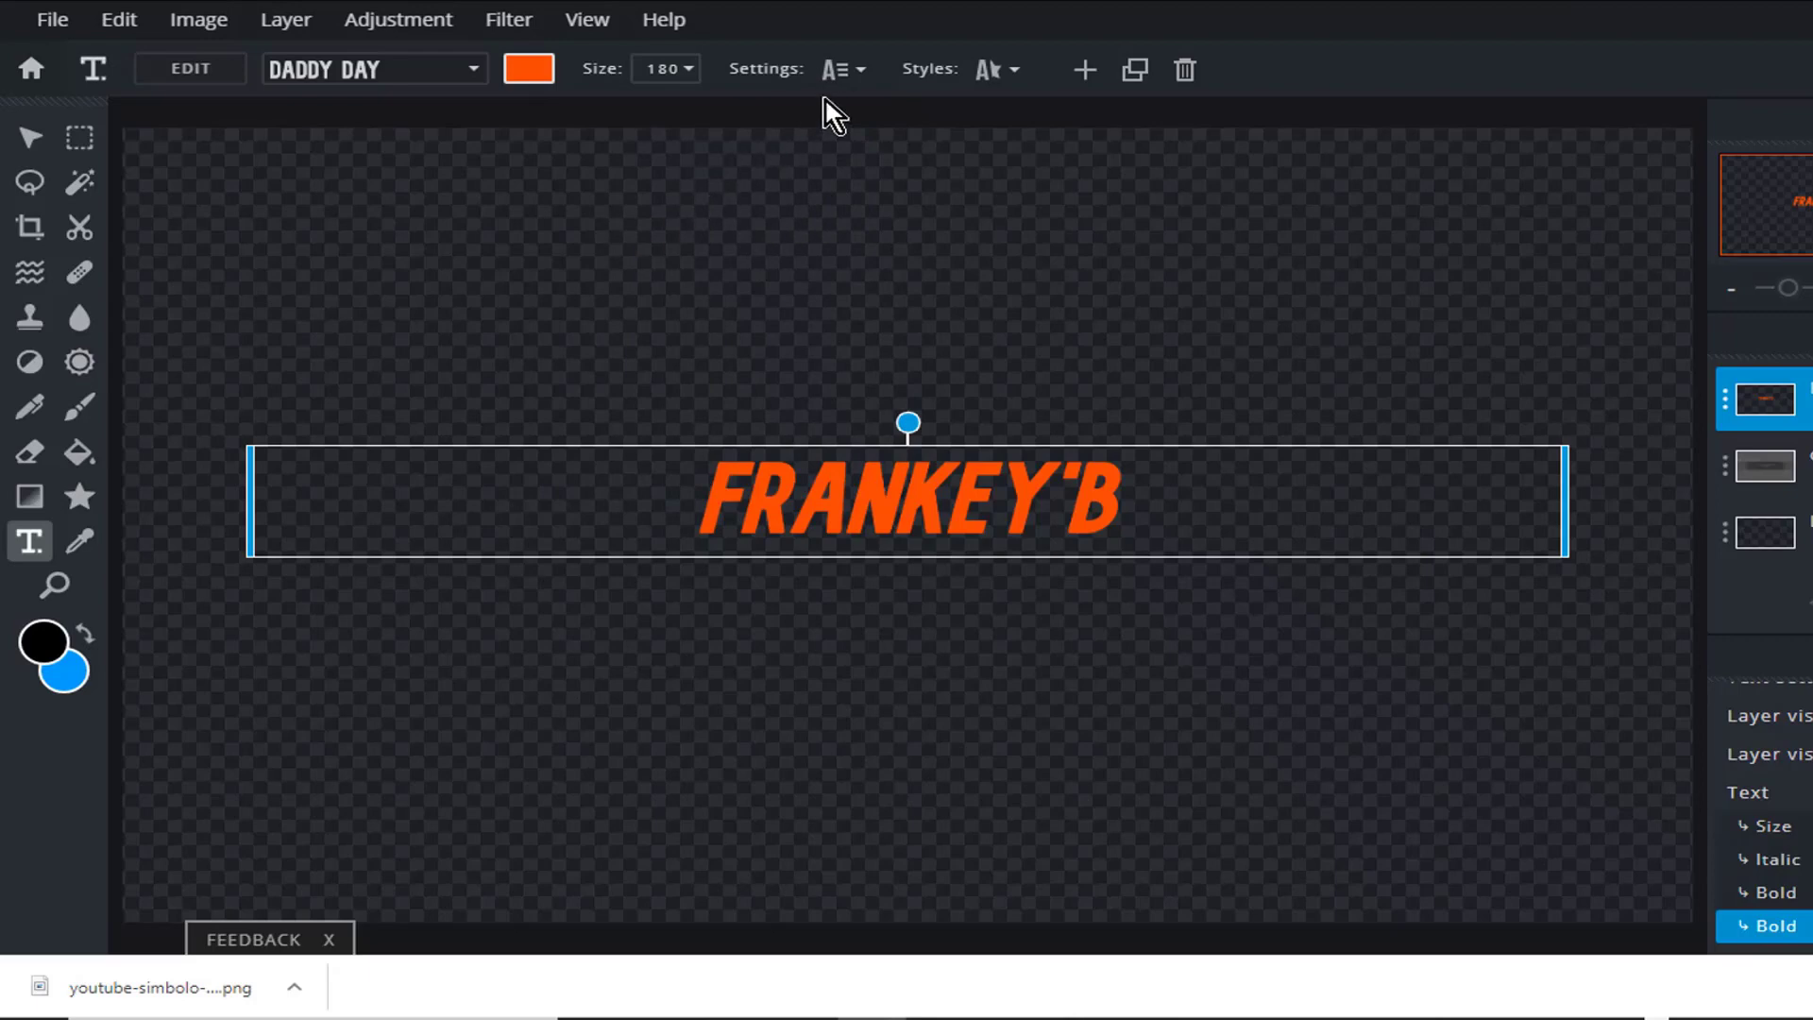
Give the FRANKEY'B title a thin near-white #E8DEDE outline
click(1018, 81)
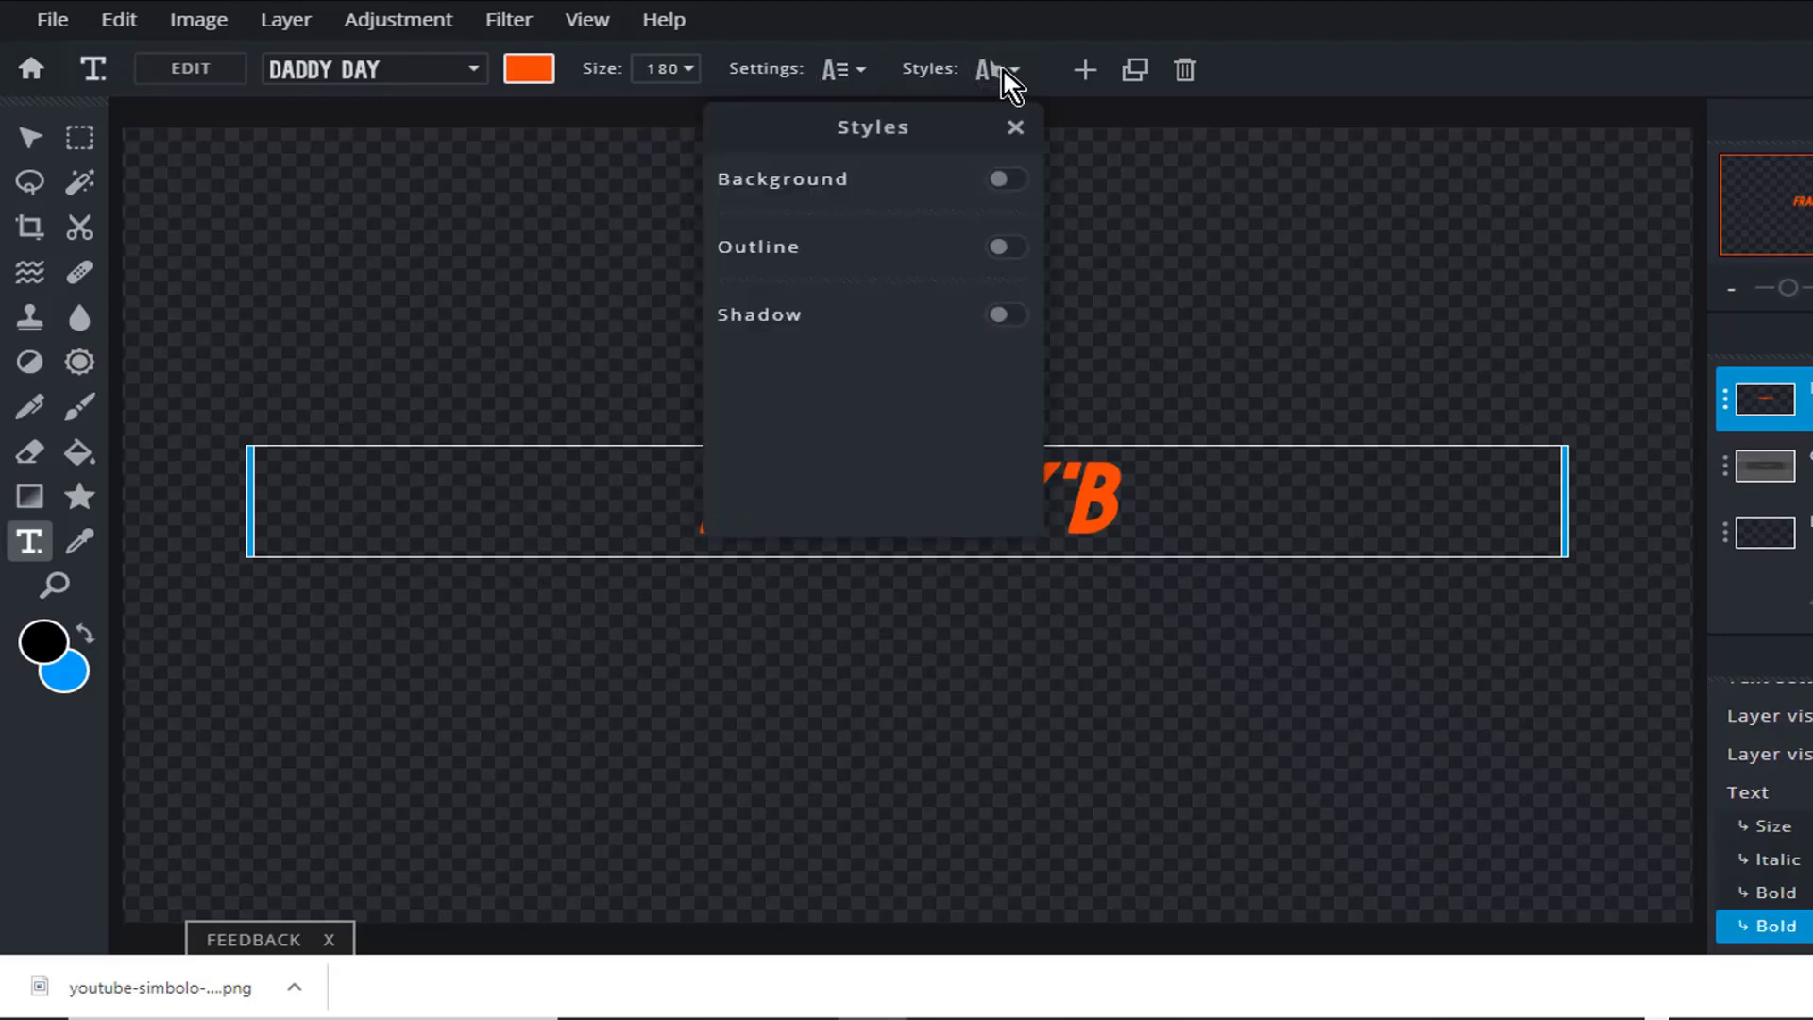
click(1001, 182)
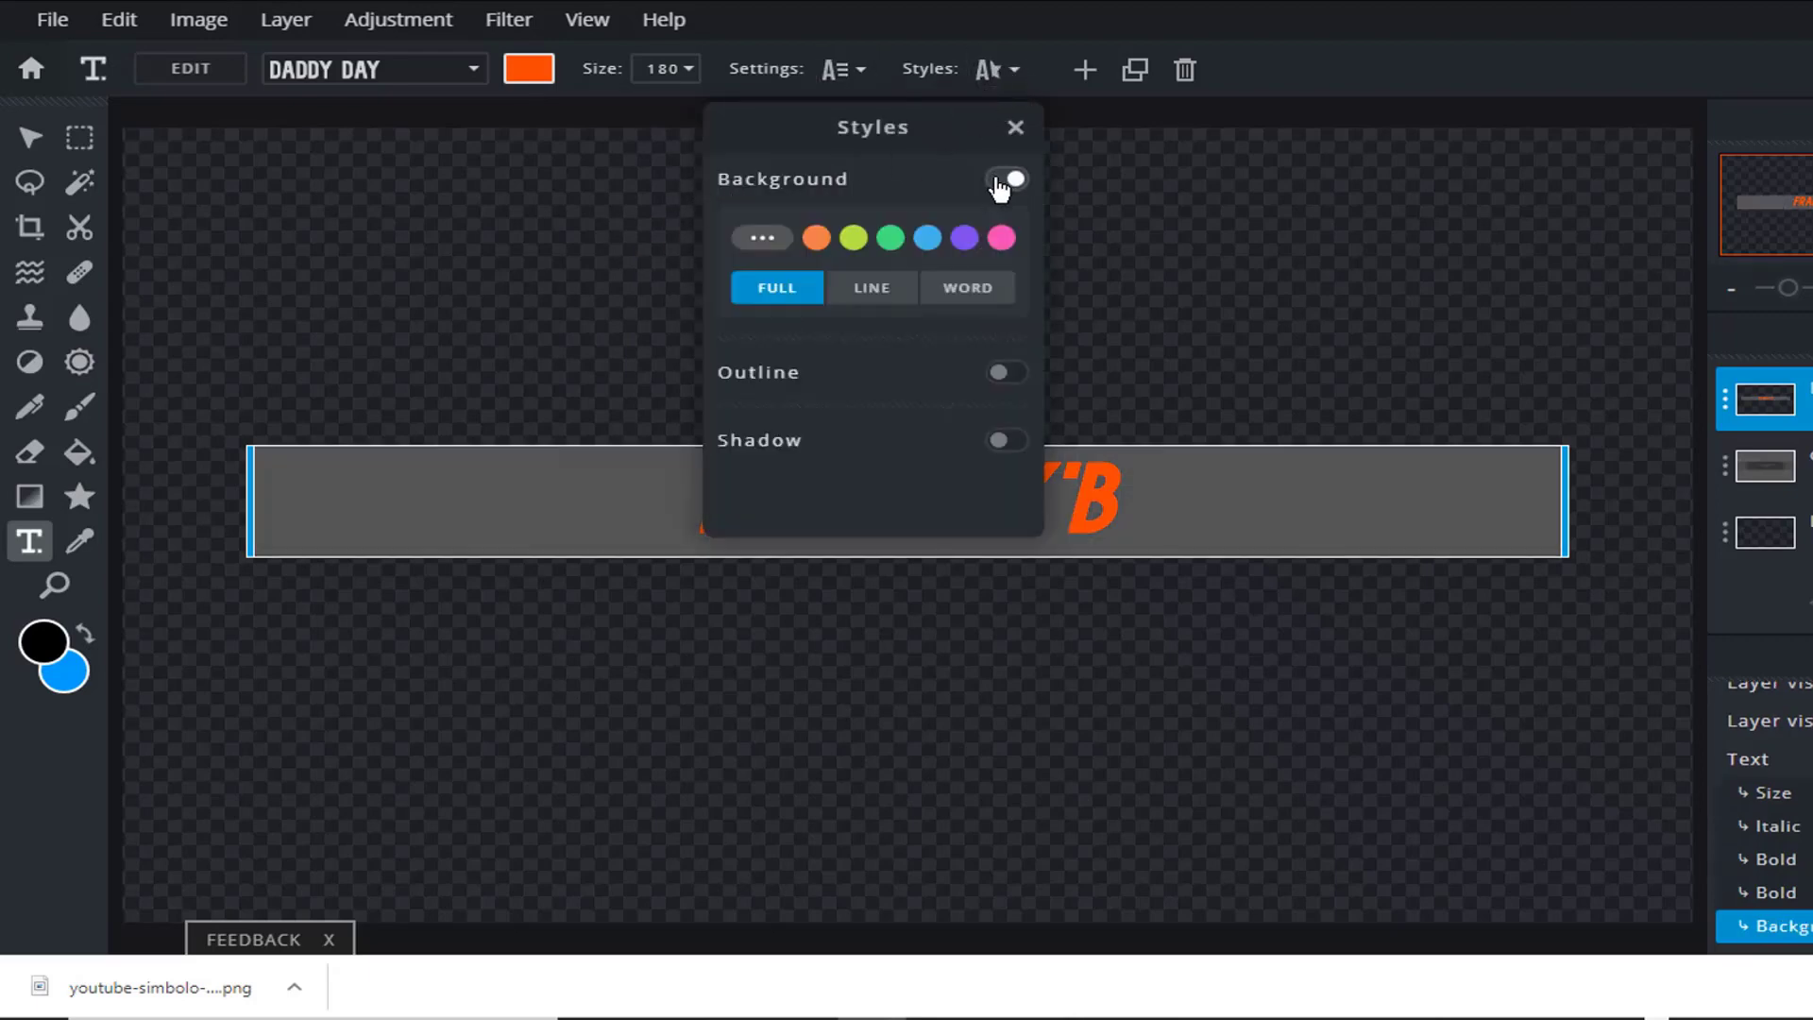
click(1007, 180)
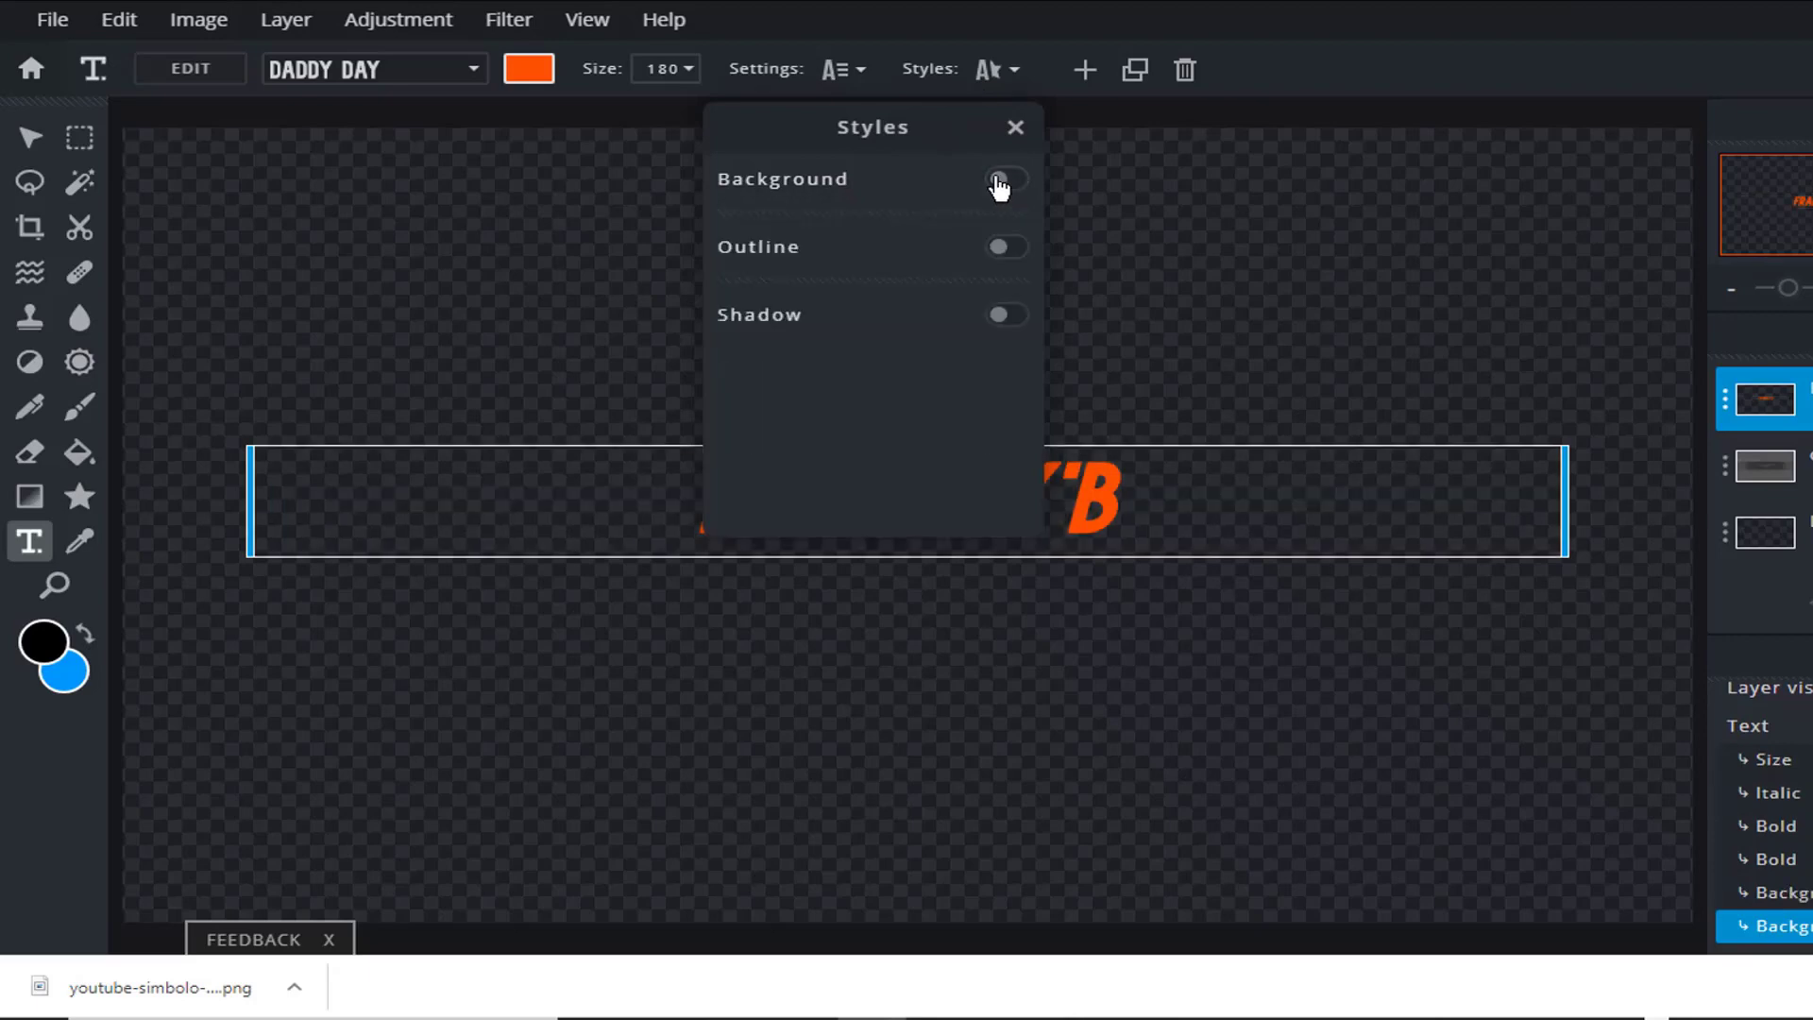
click(1006, 249)
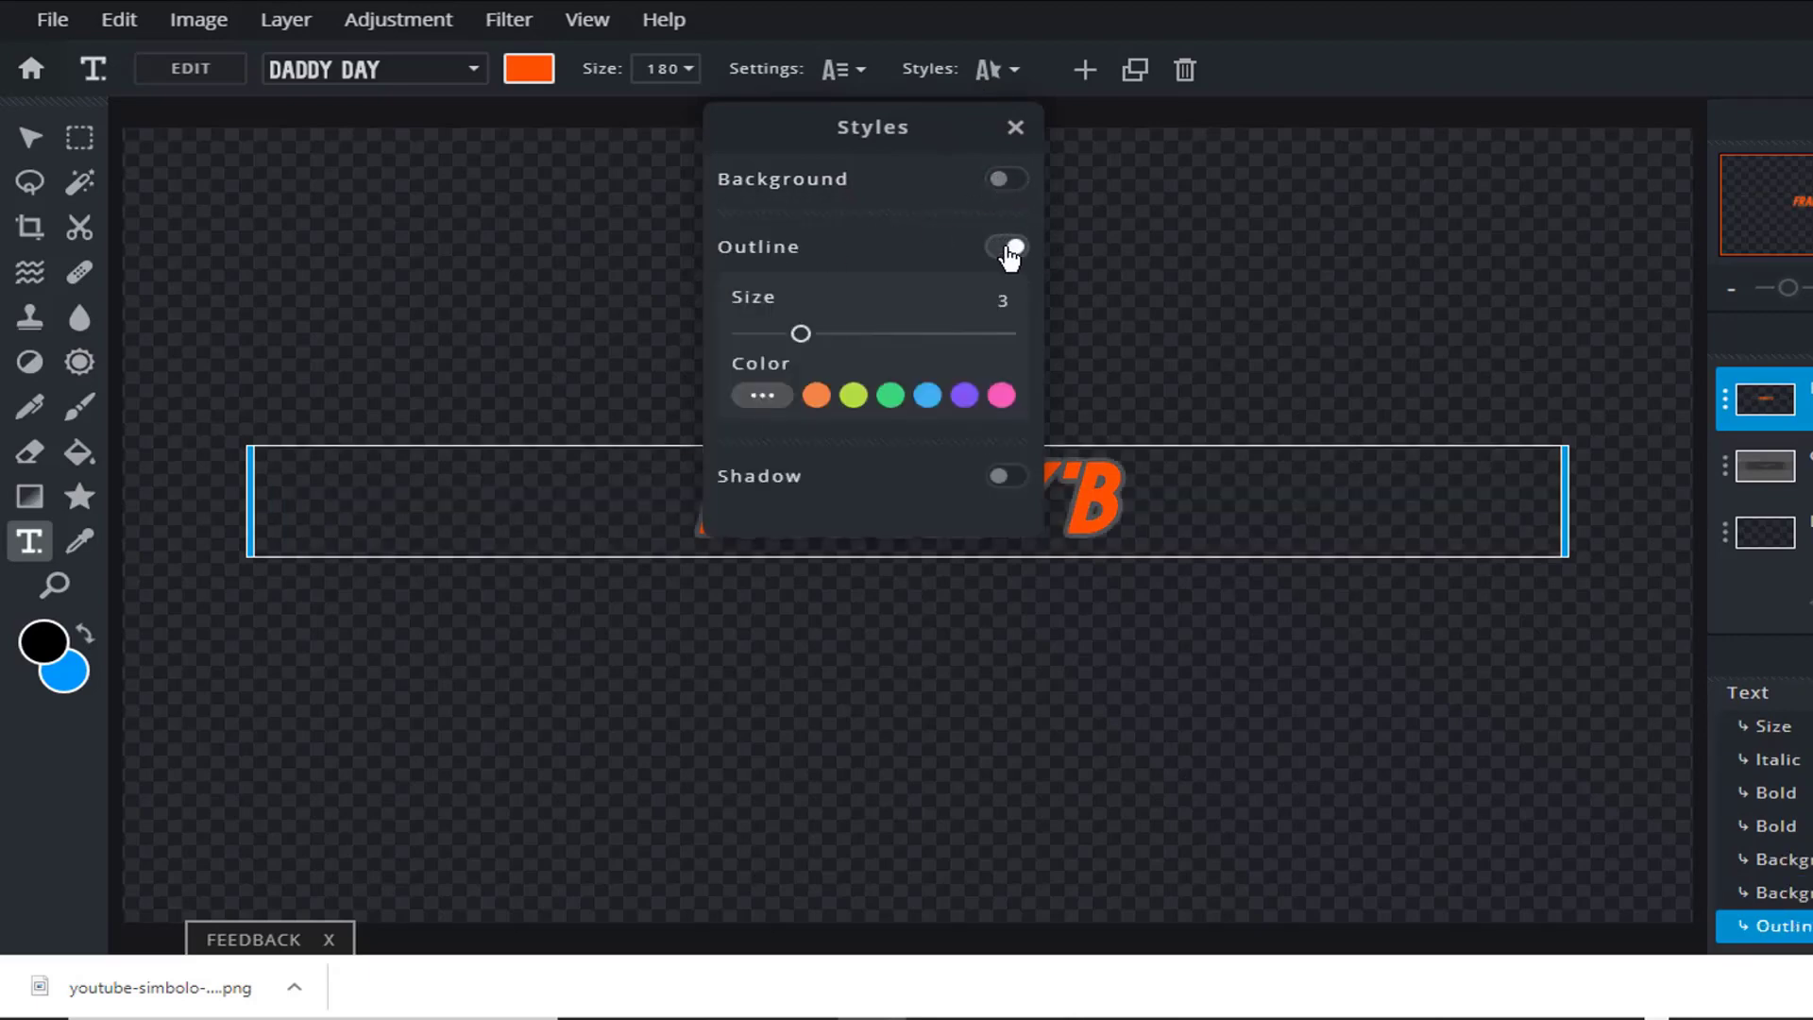
drag(799, 338, 781, 338)
click(765, 398)
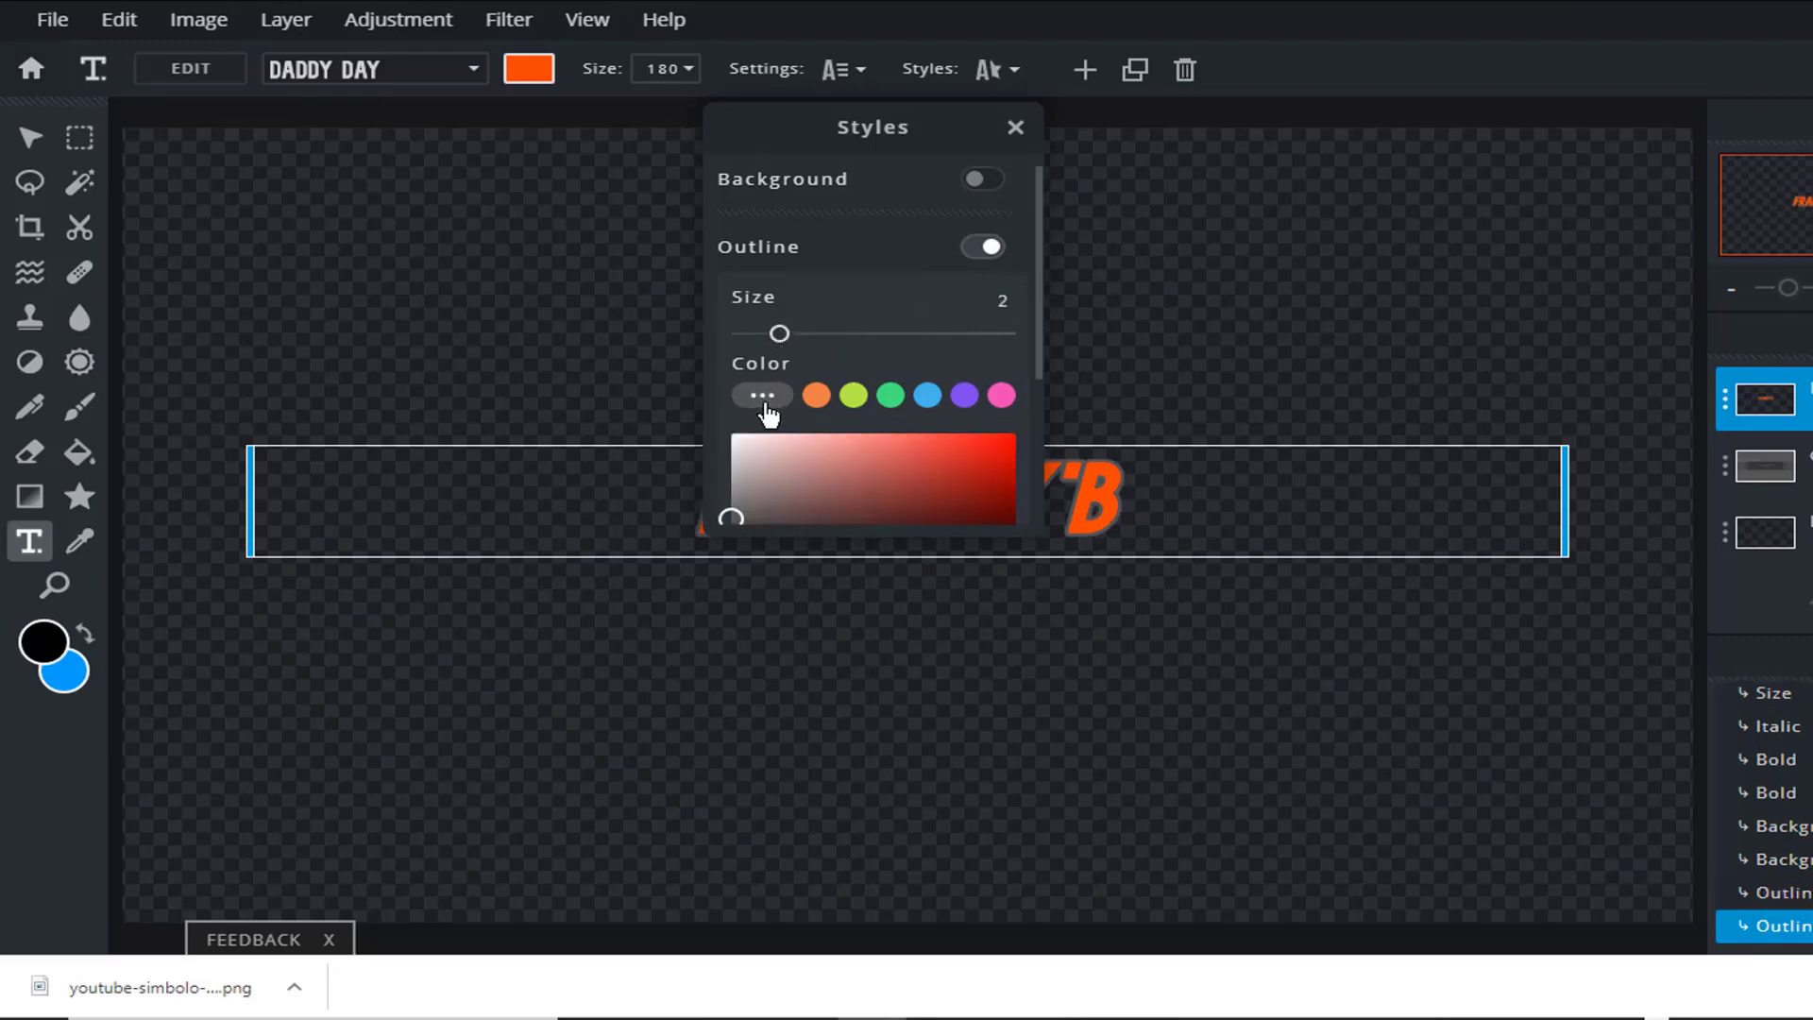
click(740, 448)
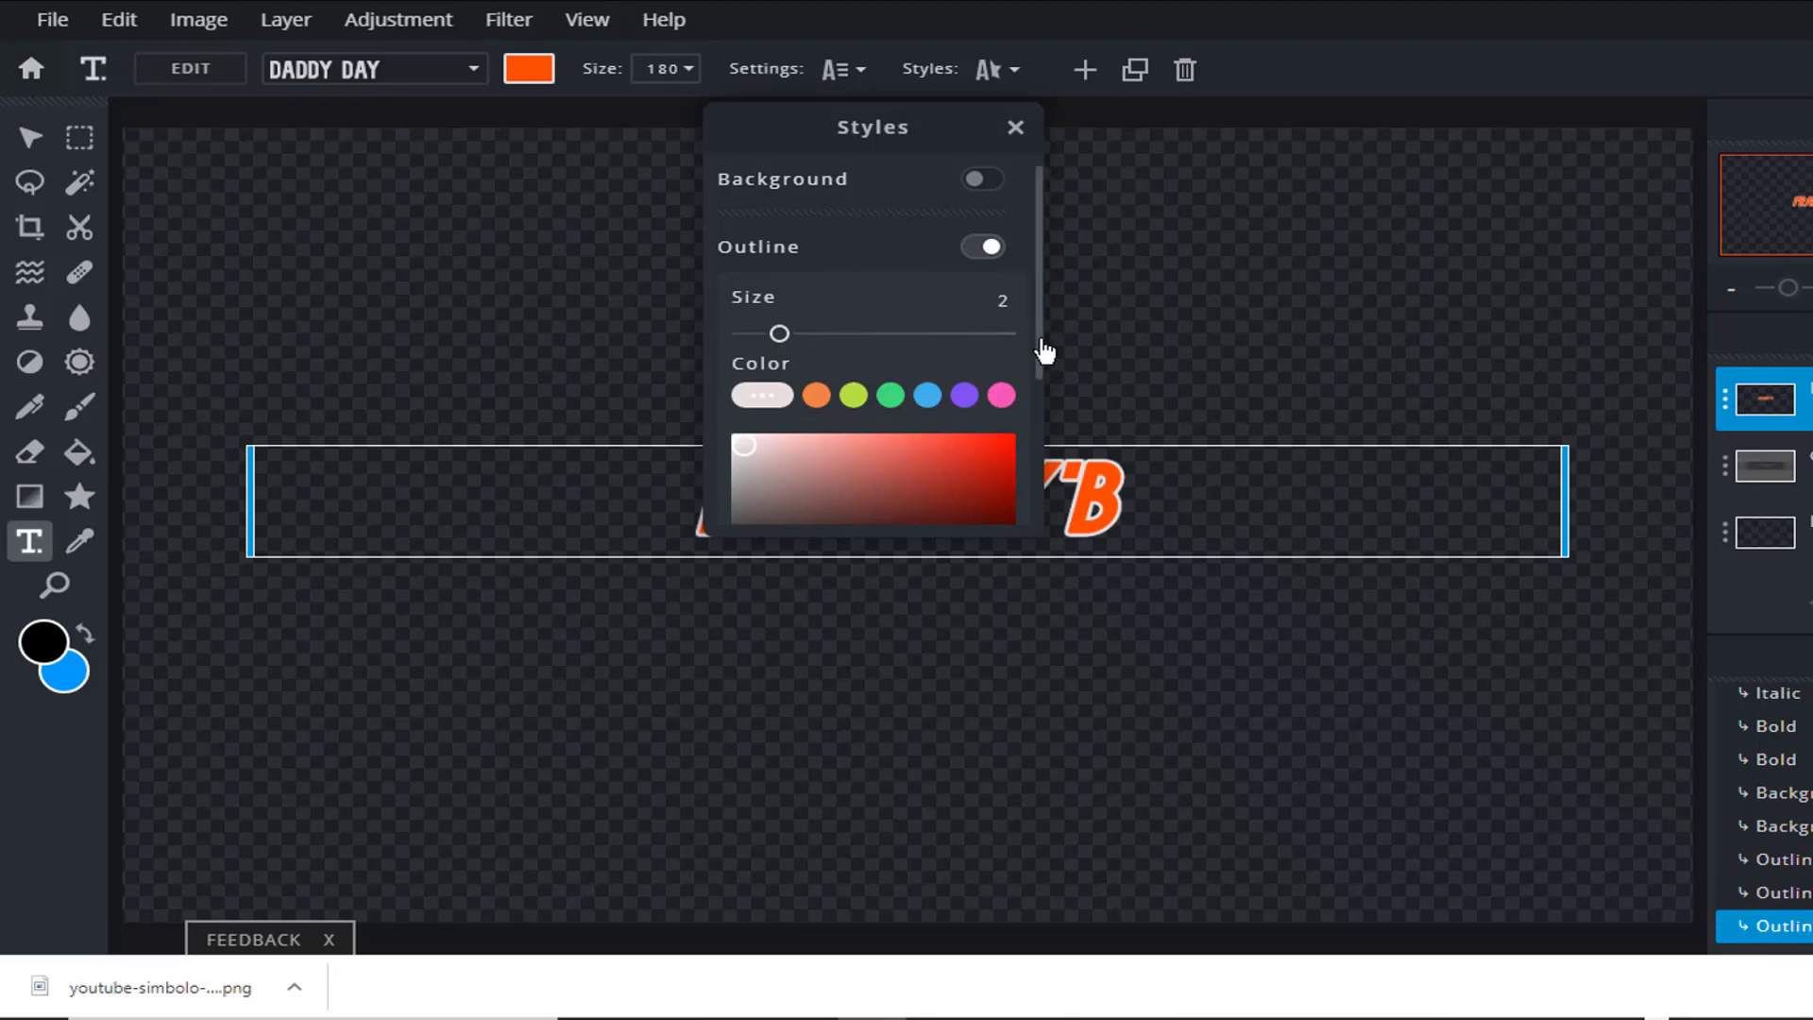
Add a near-black #171616 drop shadow to the title and close the Styles panel
drag(1044, 356, 1044, 520)
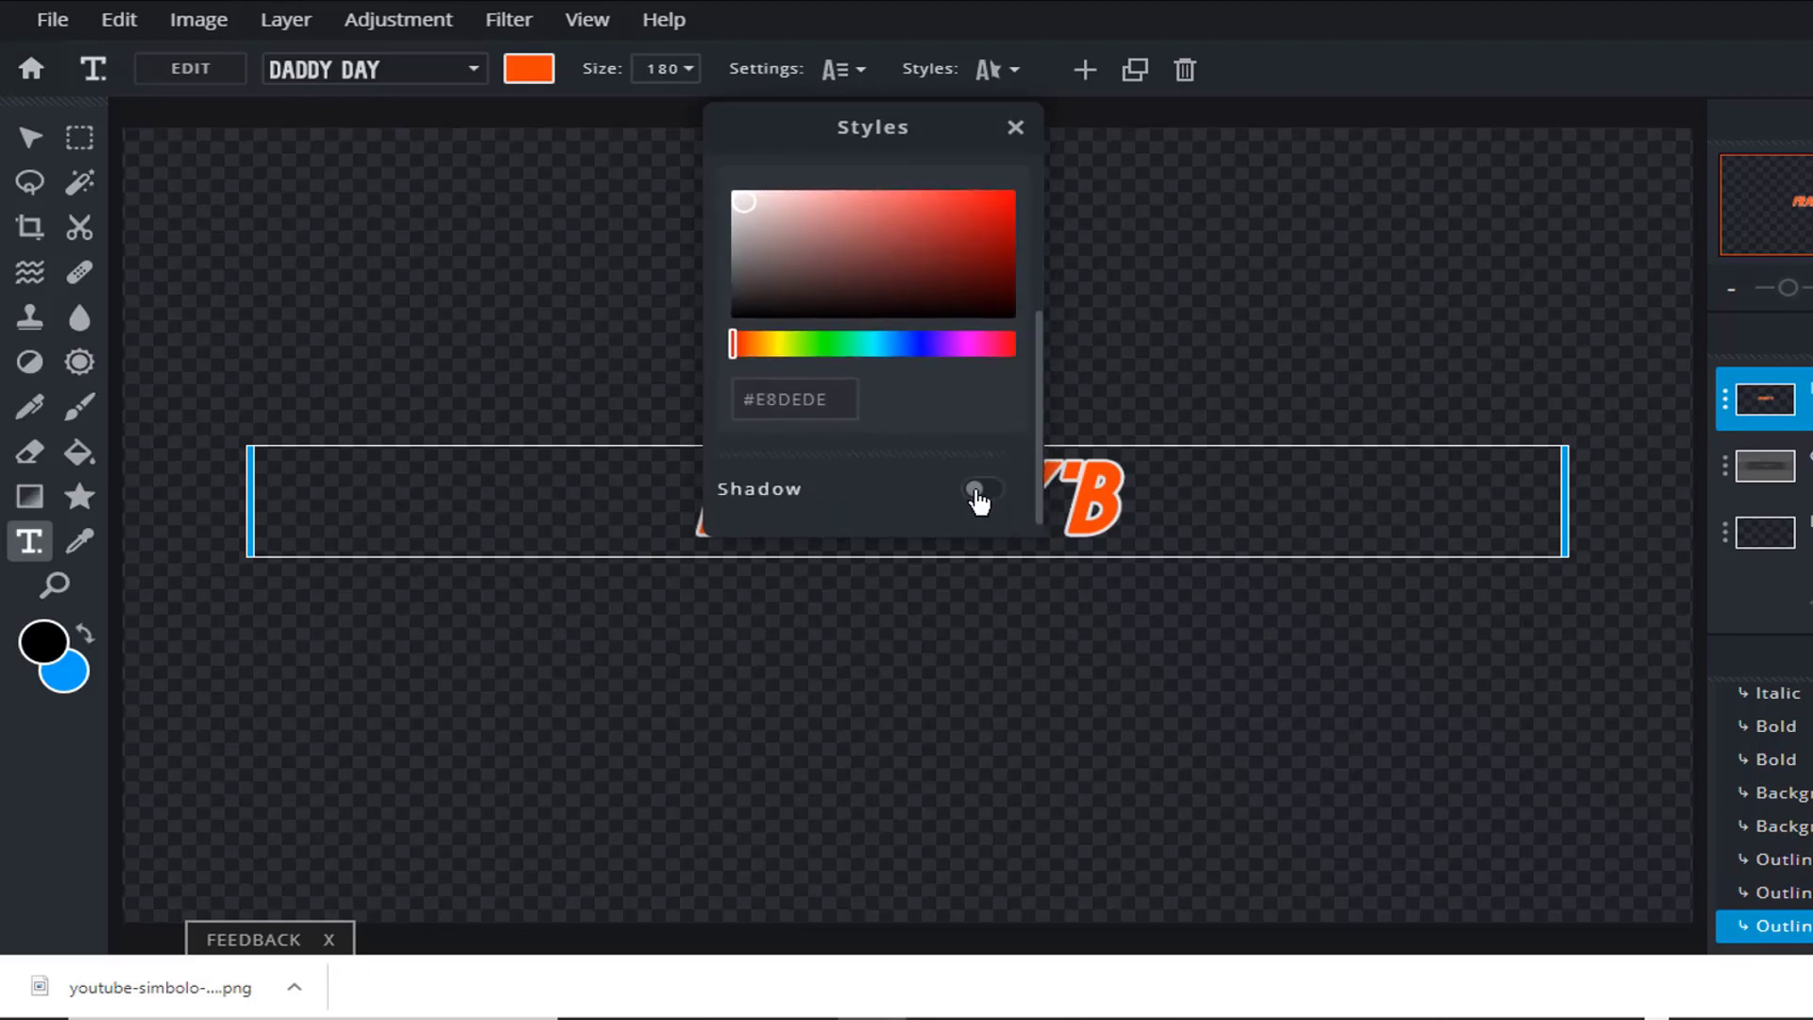
click(981, 489)
drag(1040, 365, 1042, 524)
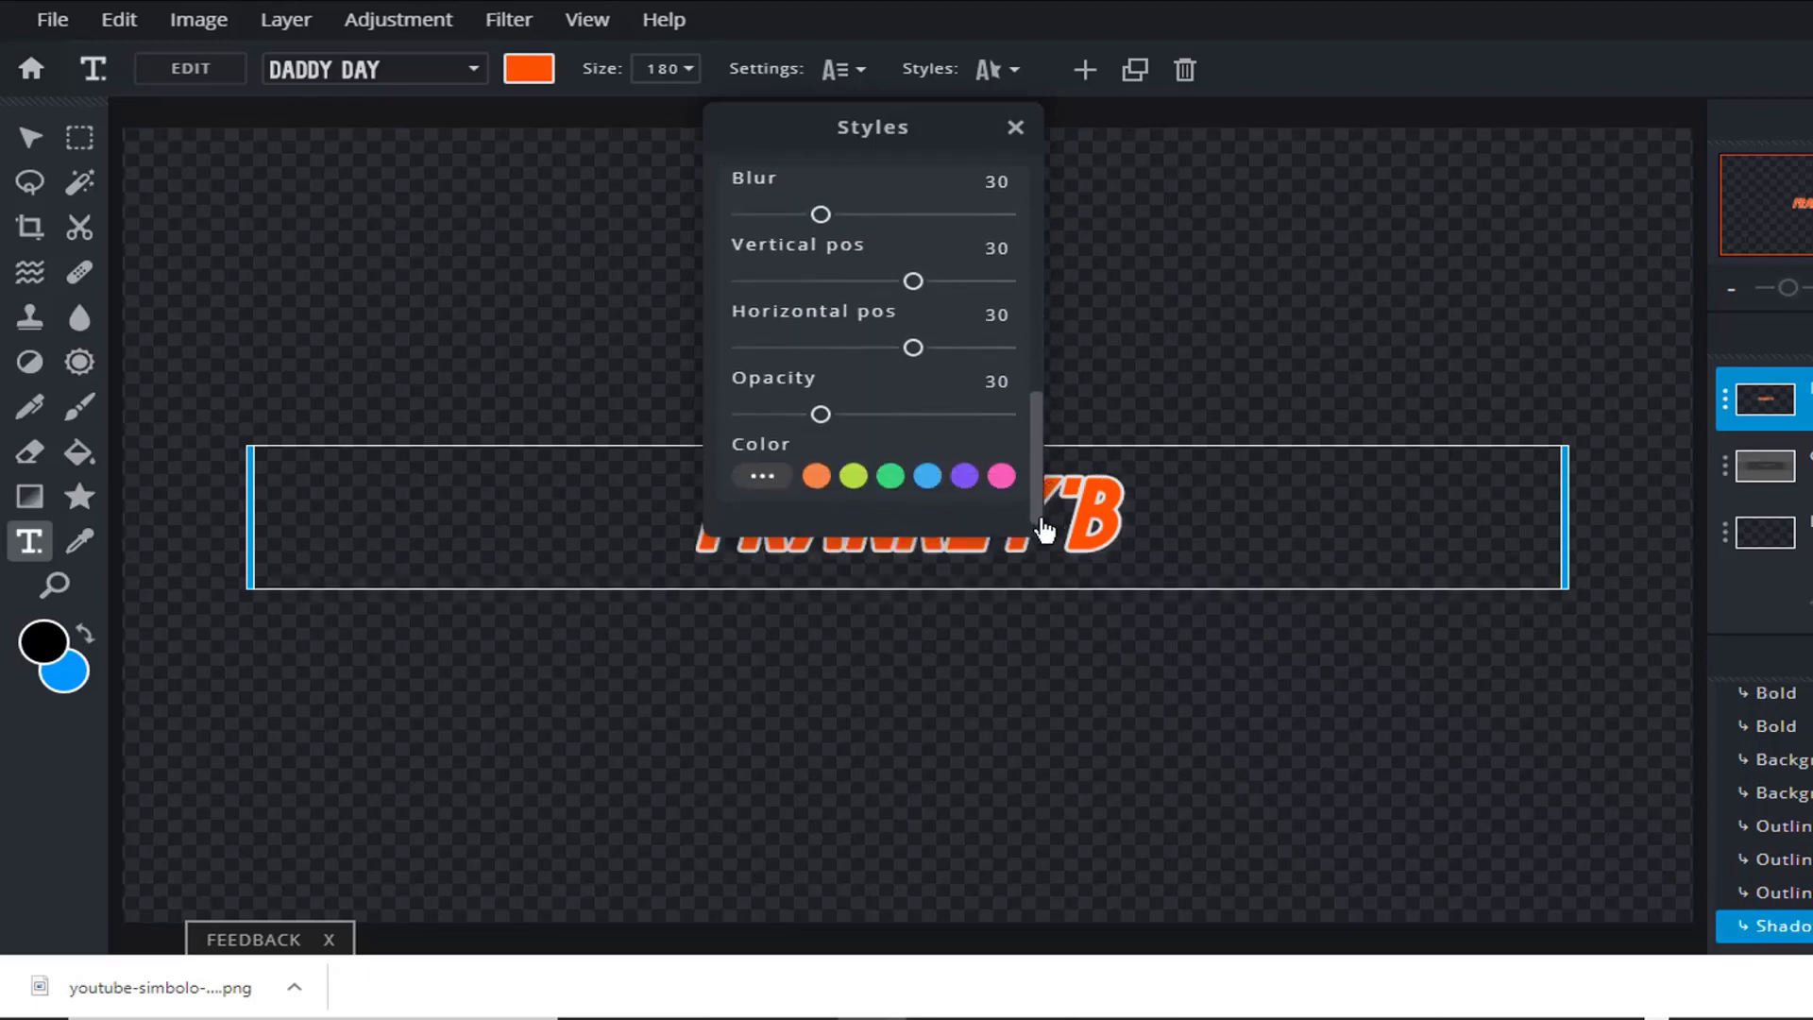
click(764, 481)
scroll(941, 396, down, 3)
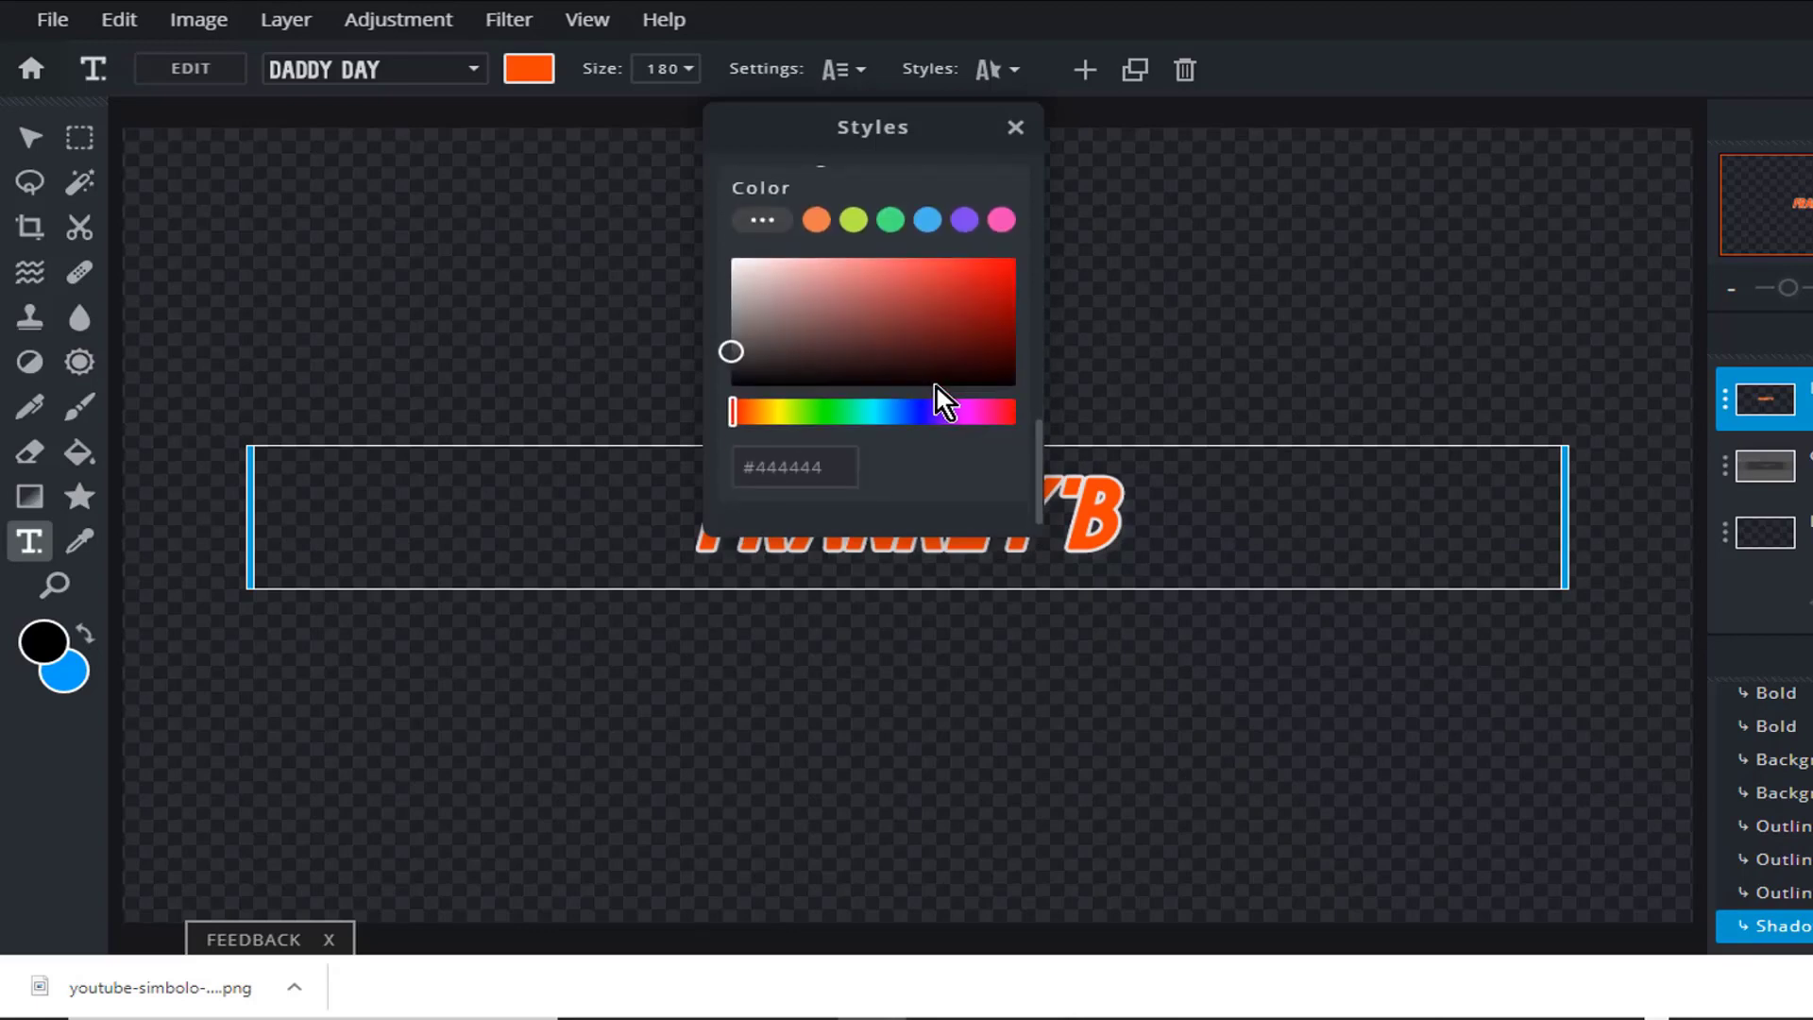
click(746, 375)
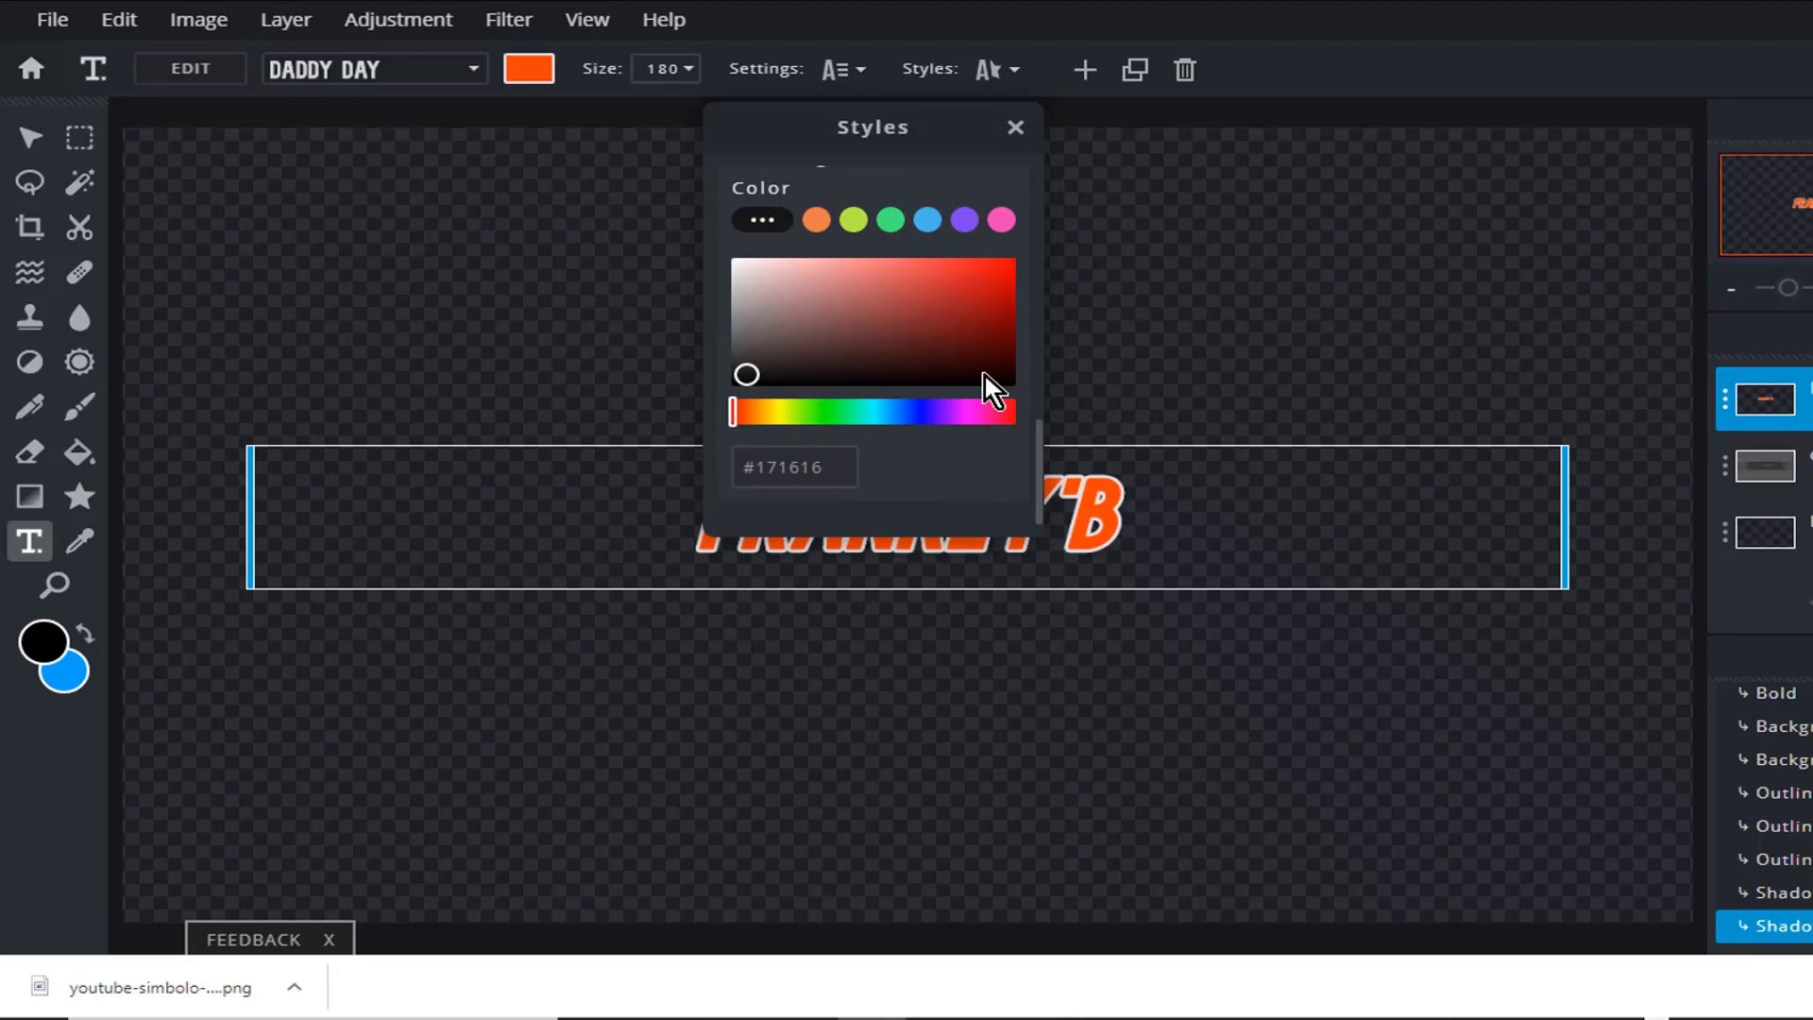
click(1015, 127)
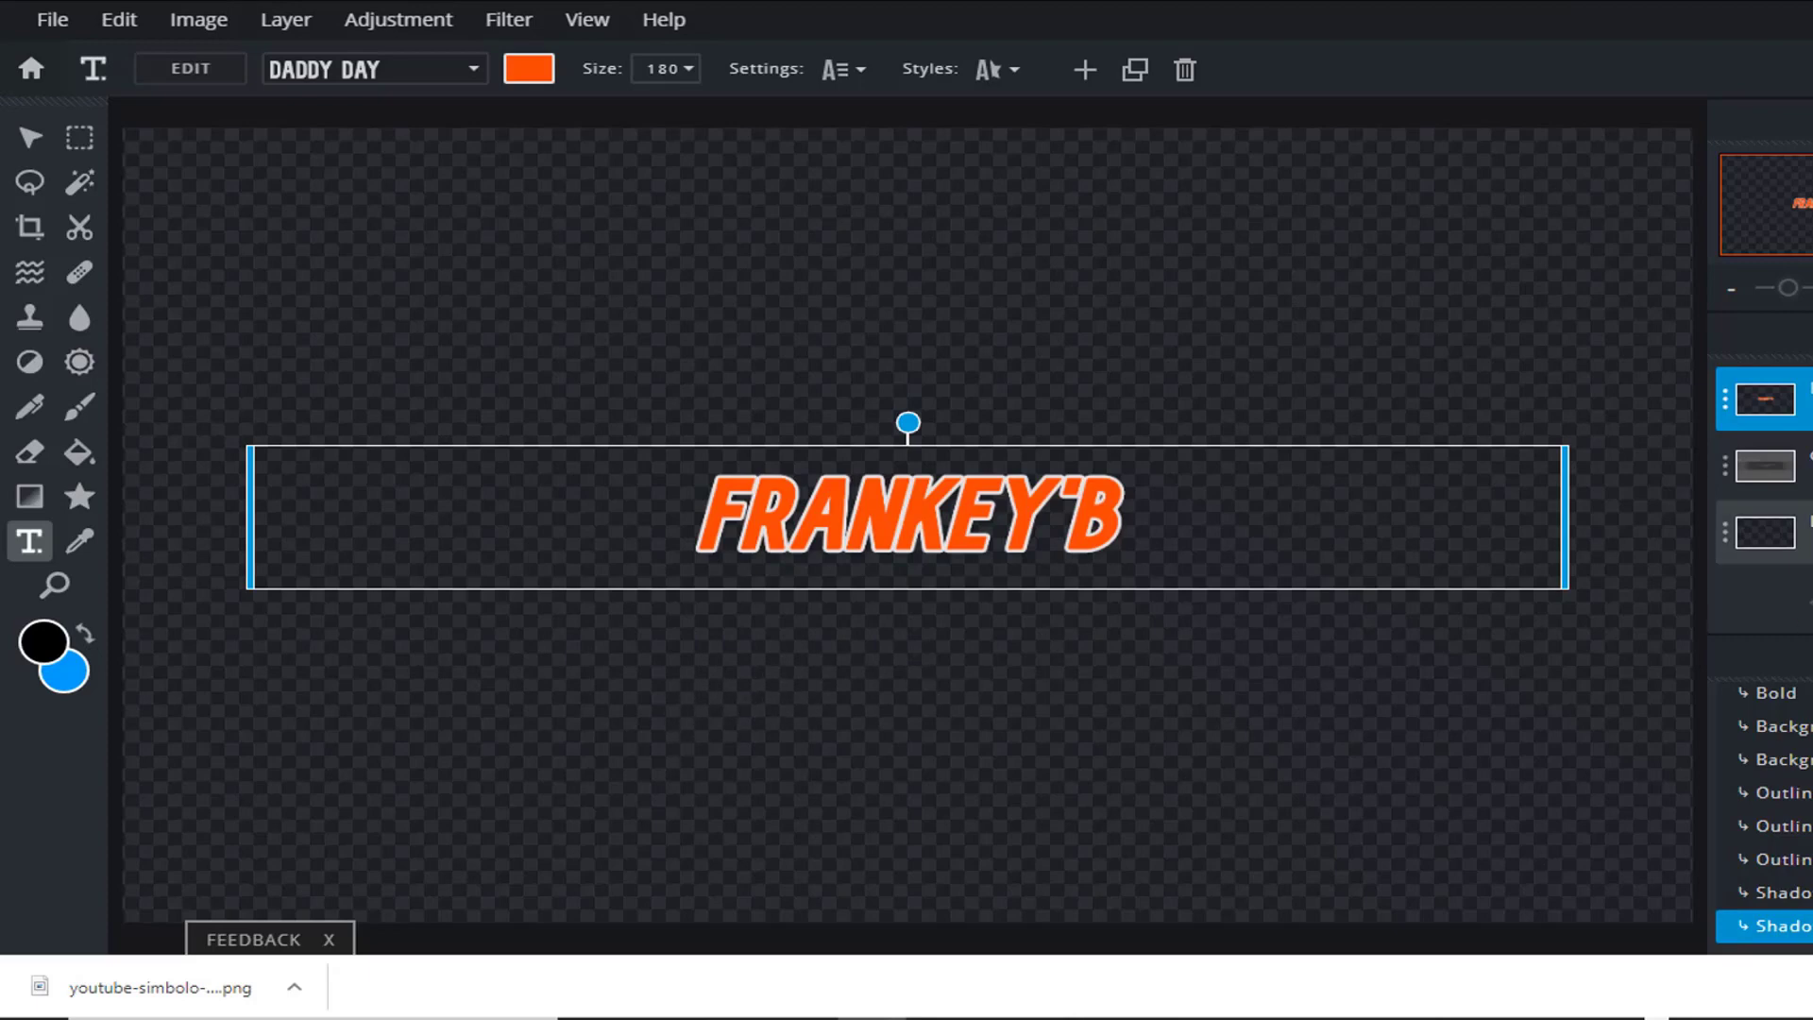
Show the banner guide template and place a duplicate of the FRANKEY'B text below the title
click(1806, 465)
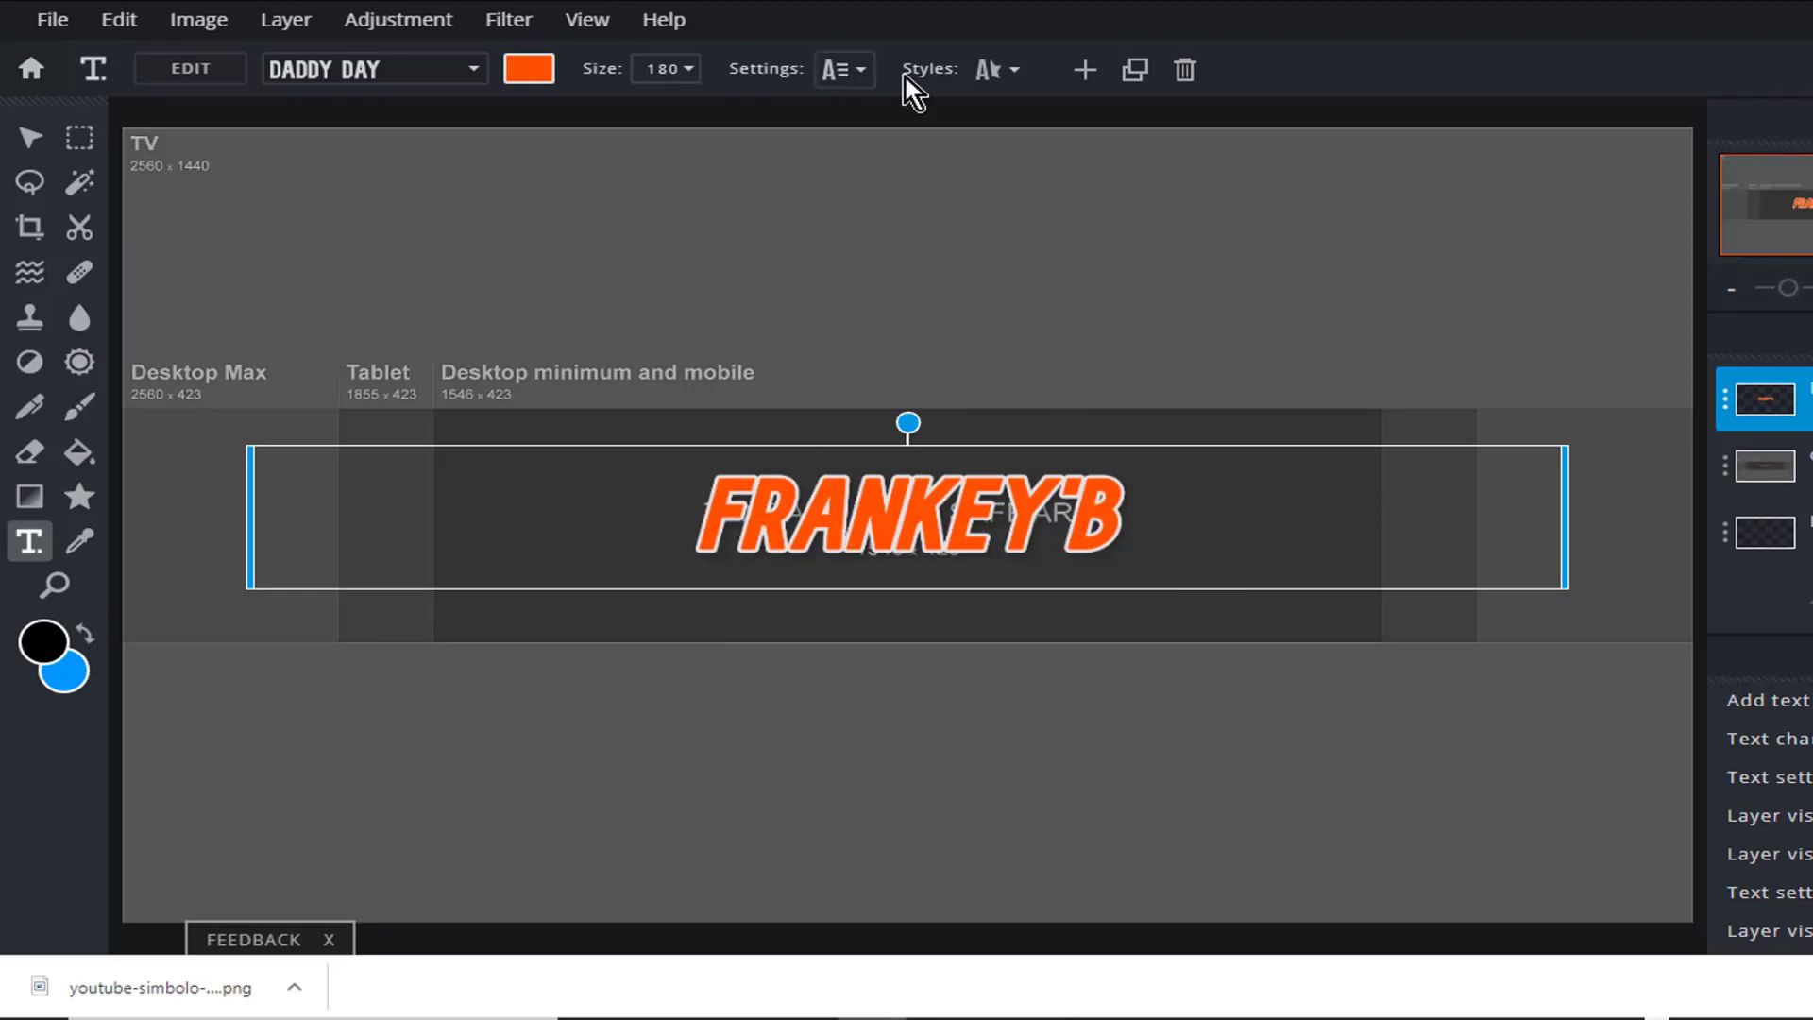
click(1136, 76)
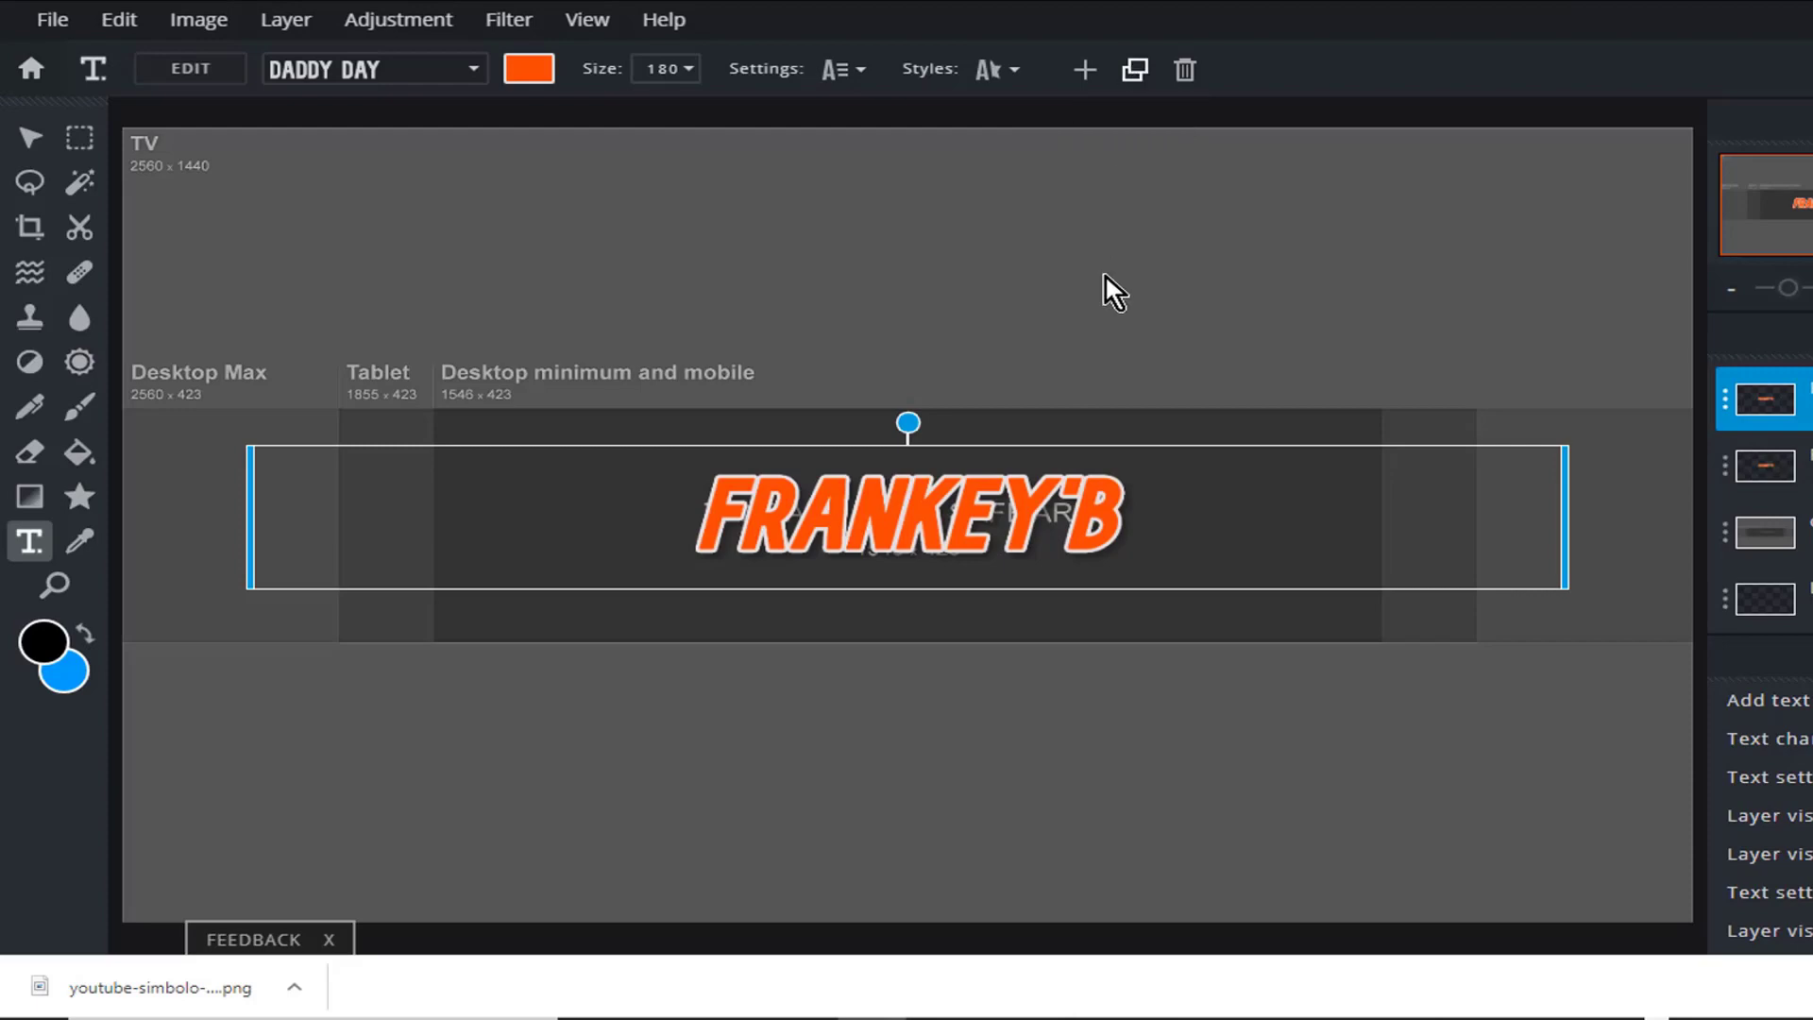
drag(905, 503, 902, 621)
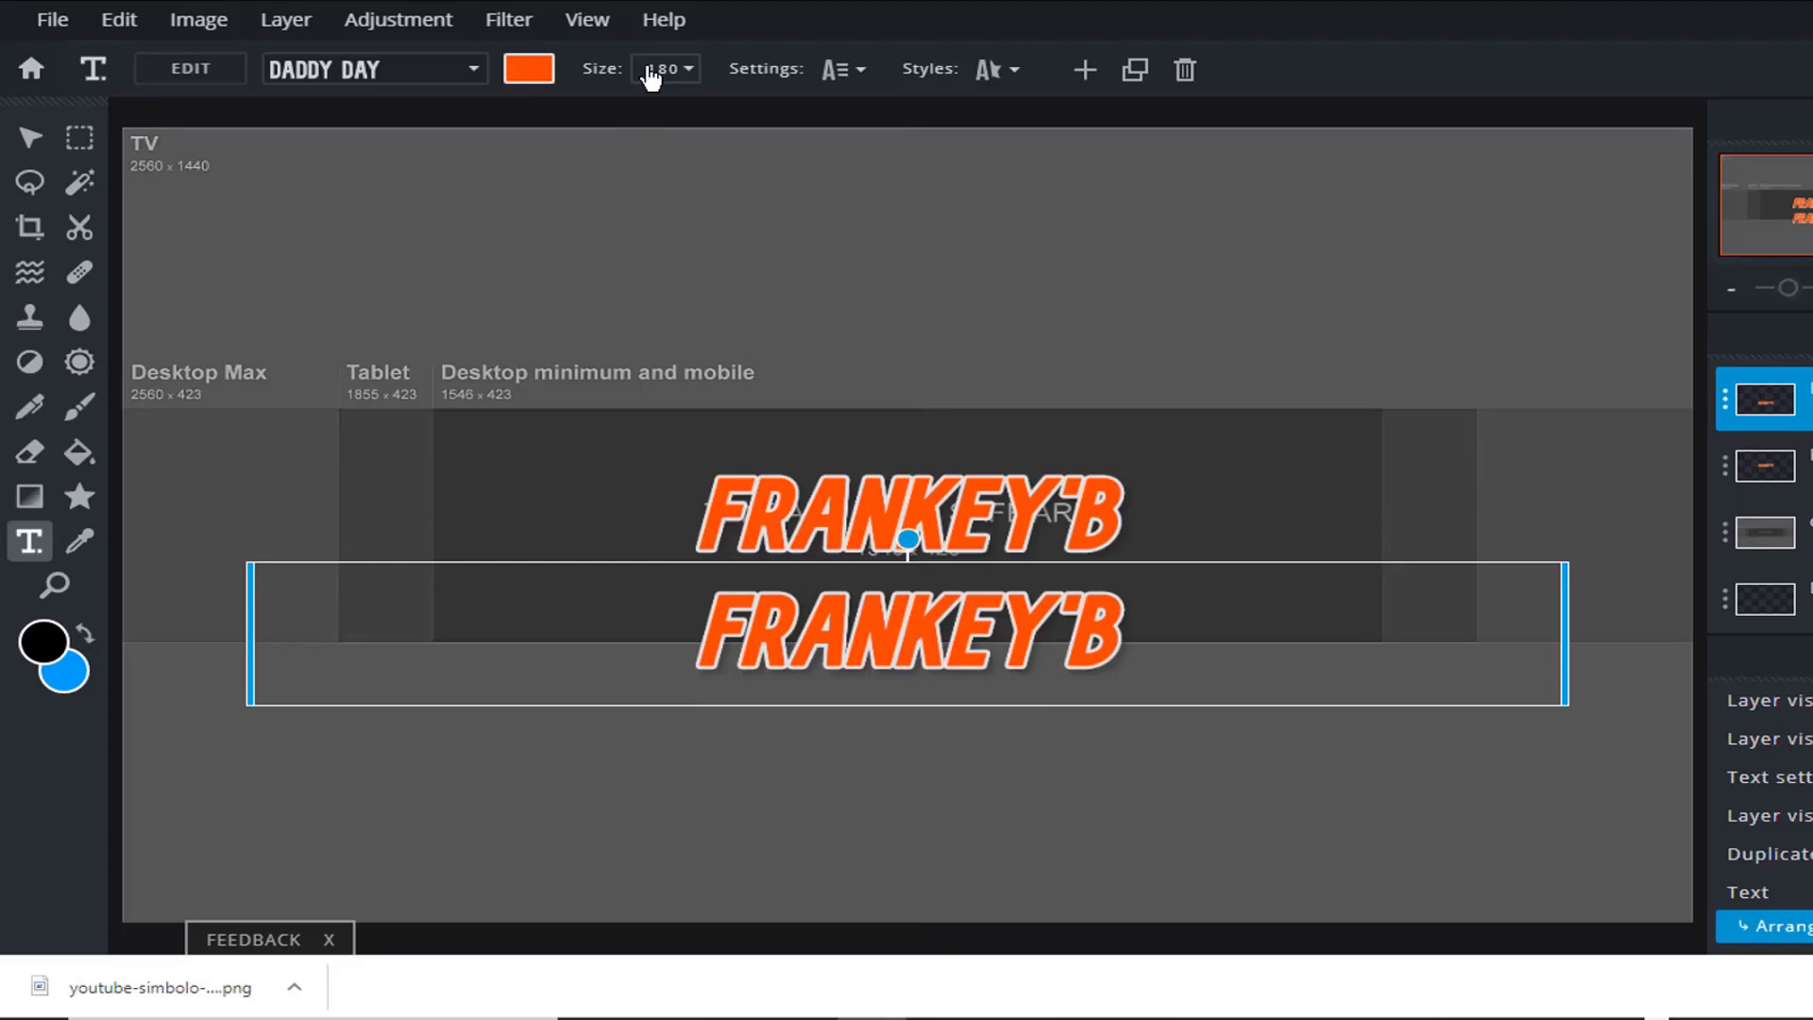
Set the copy to size 40, retype it as TECH TUTORIALS, and centre it under the title
click(665, 72)
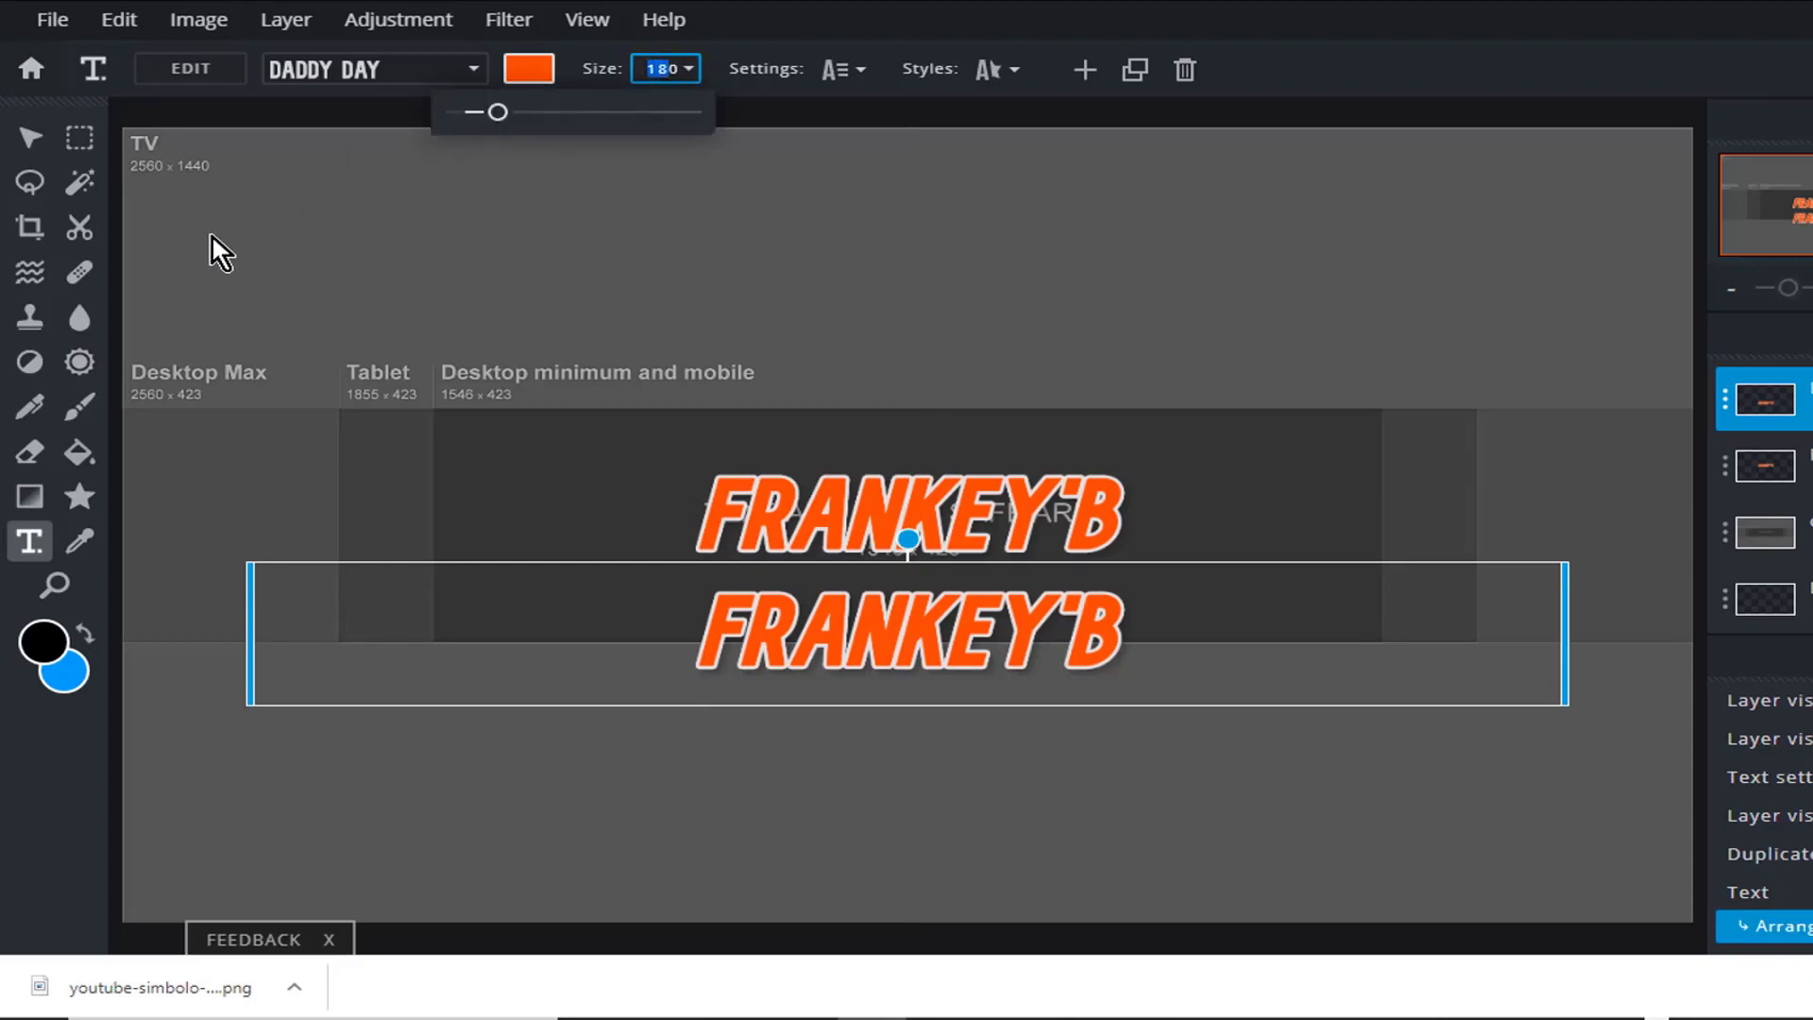
text(40)
double_click(865, 574)
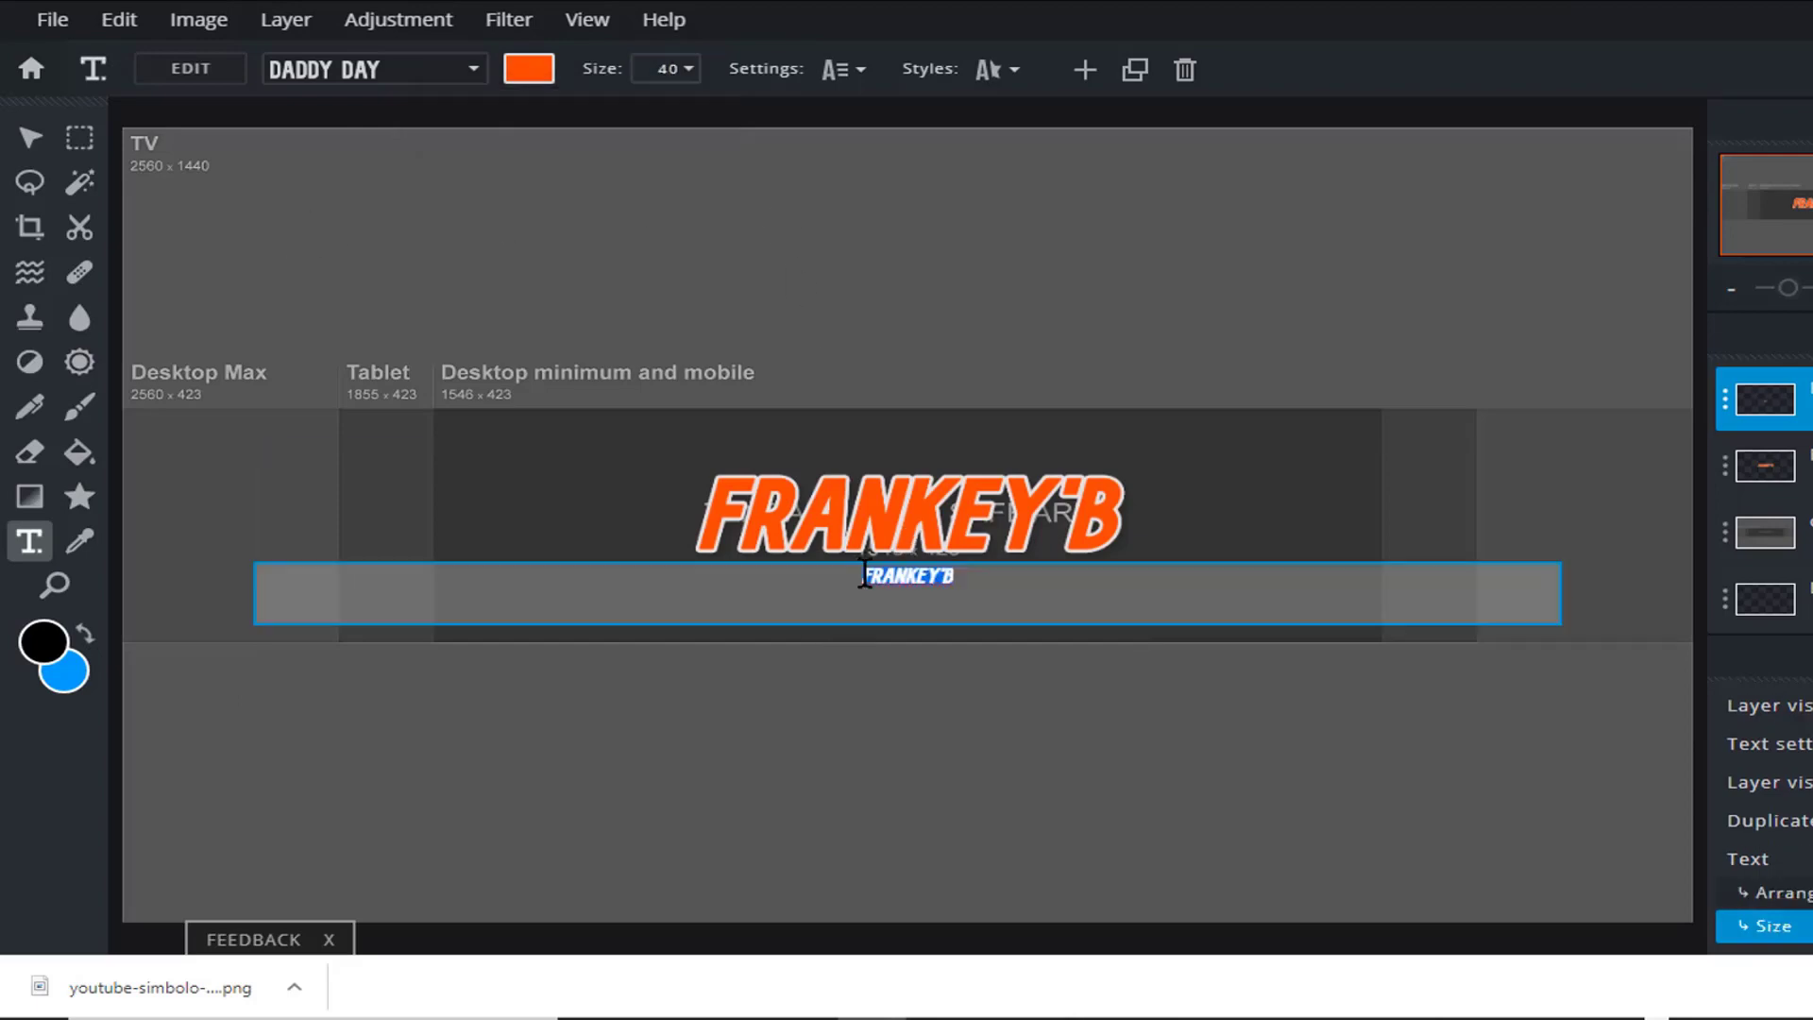
text(TECH 1UTORIALS)
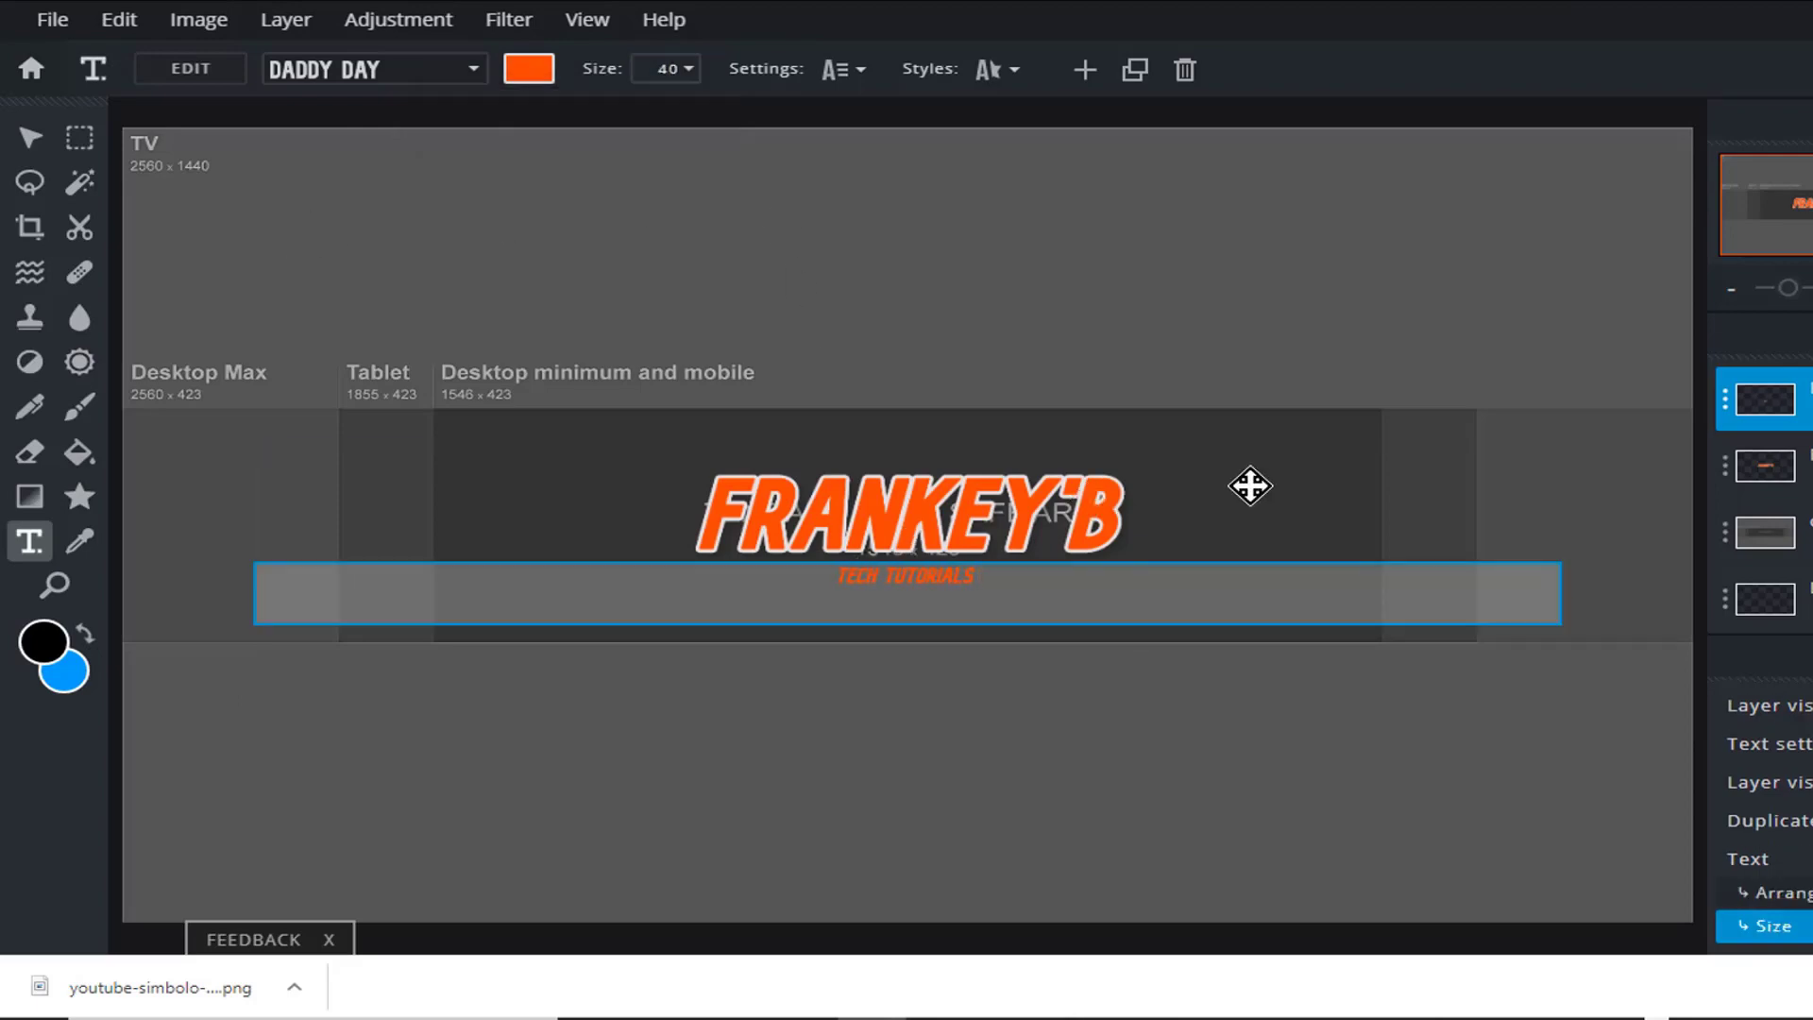
click(1315, 583)
drag(1315, 583, 909, 584)
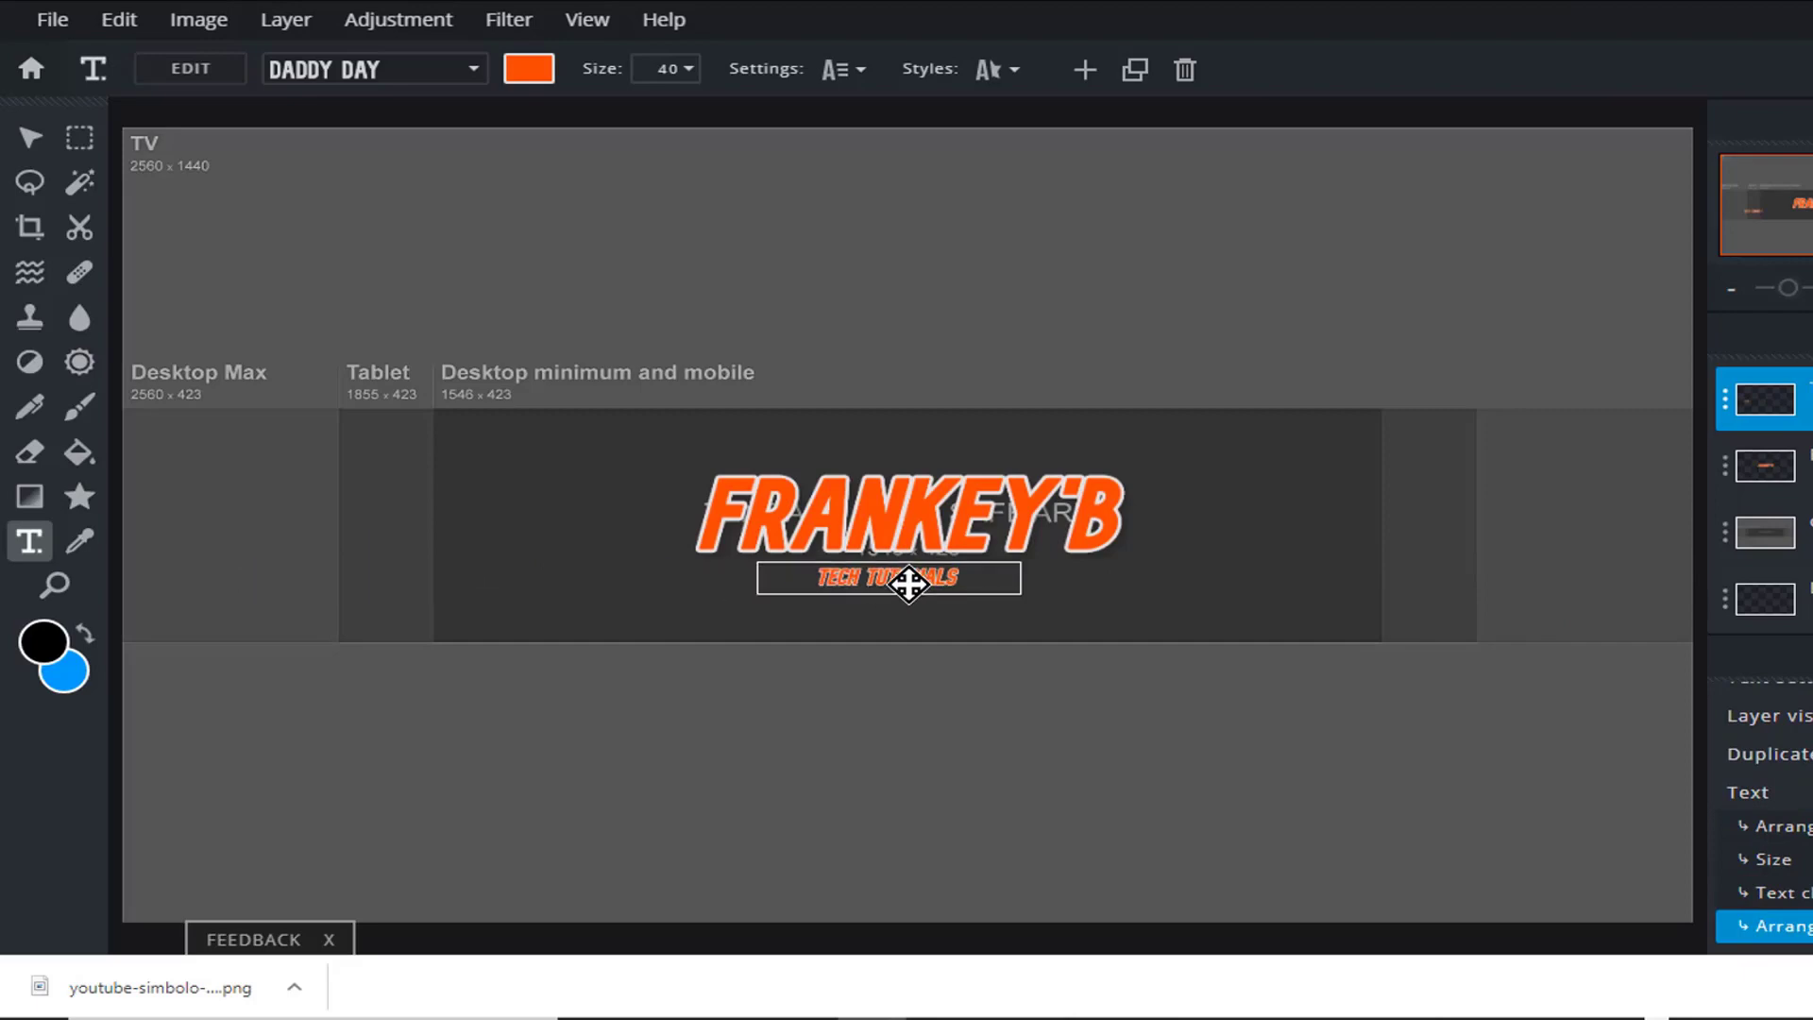
click(700, 166)
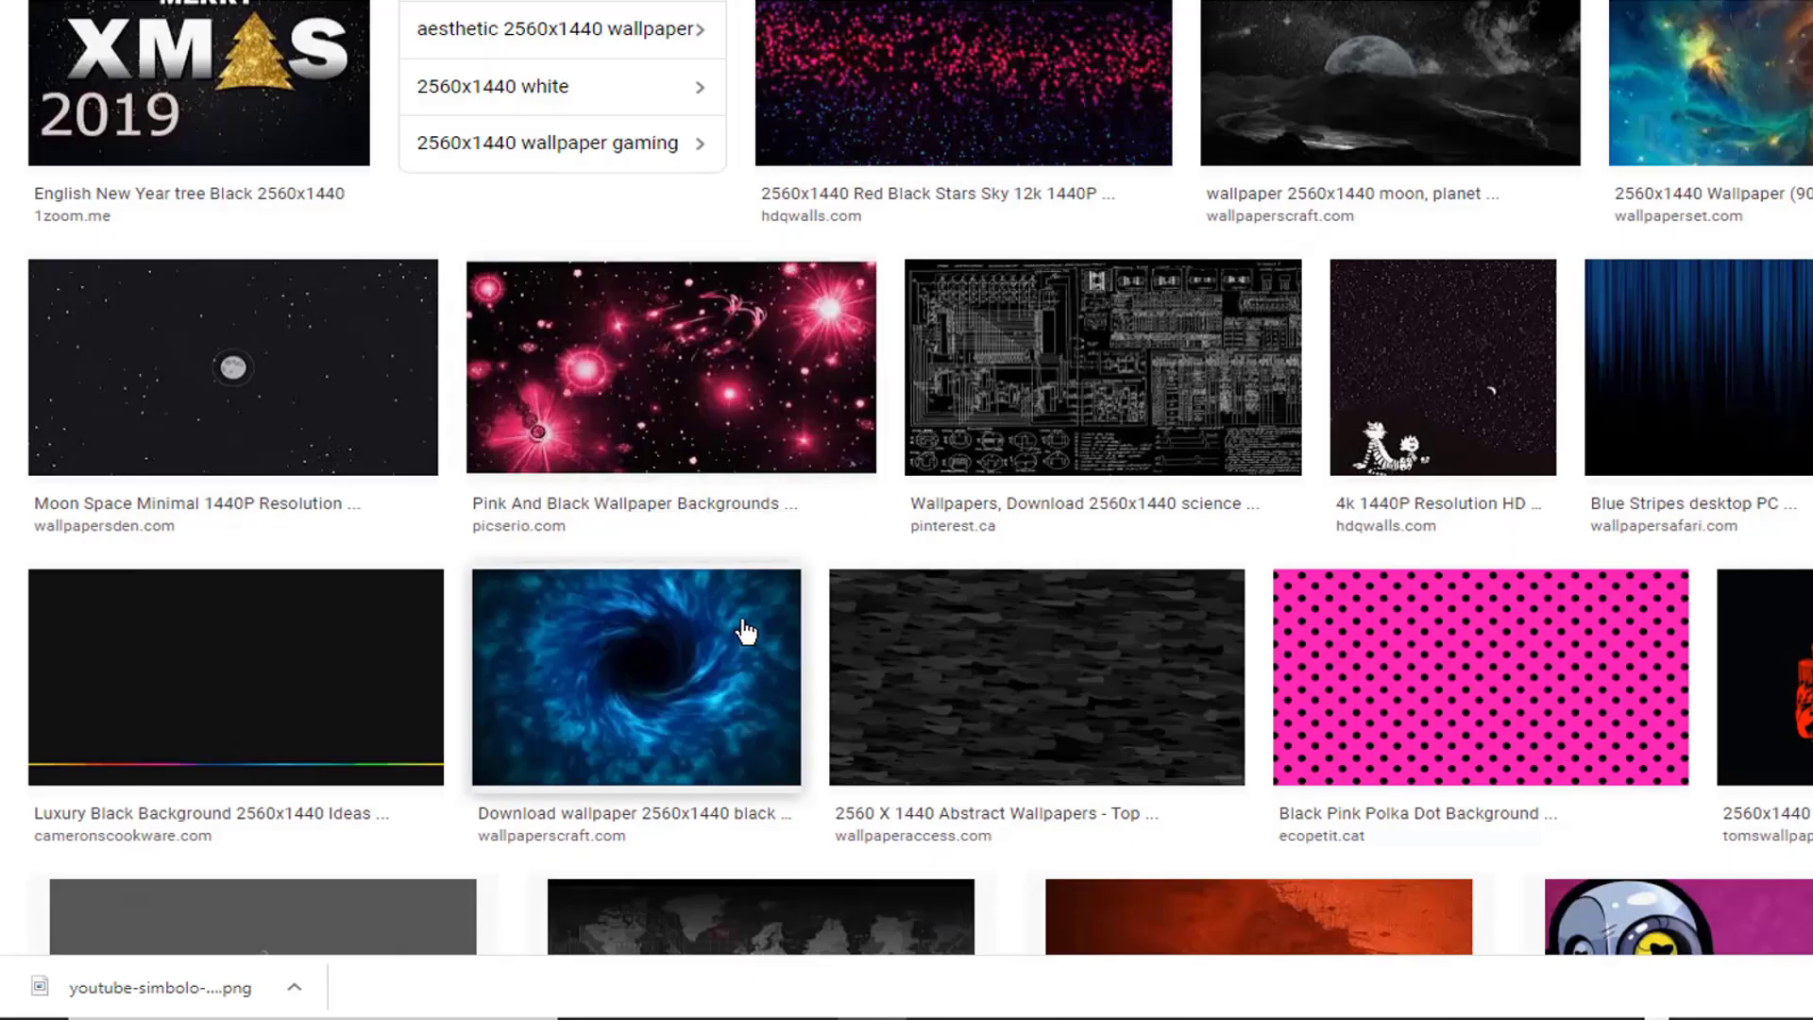
Scroll through the 2560x1440 starry wallpaper image results
scroll(746, 630, up, 8)
scroll(731, 642, down, 6)
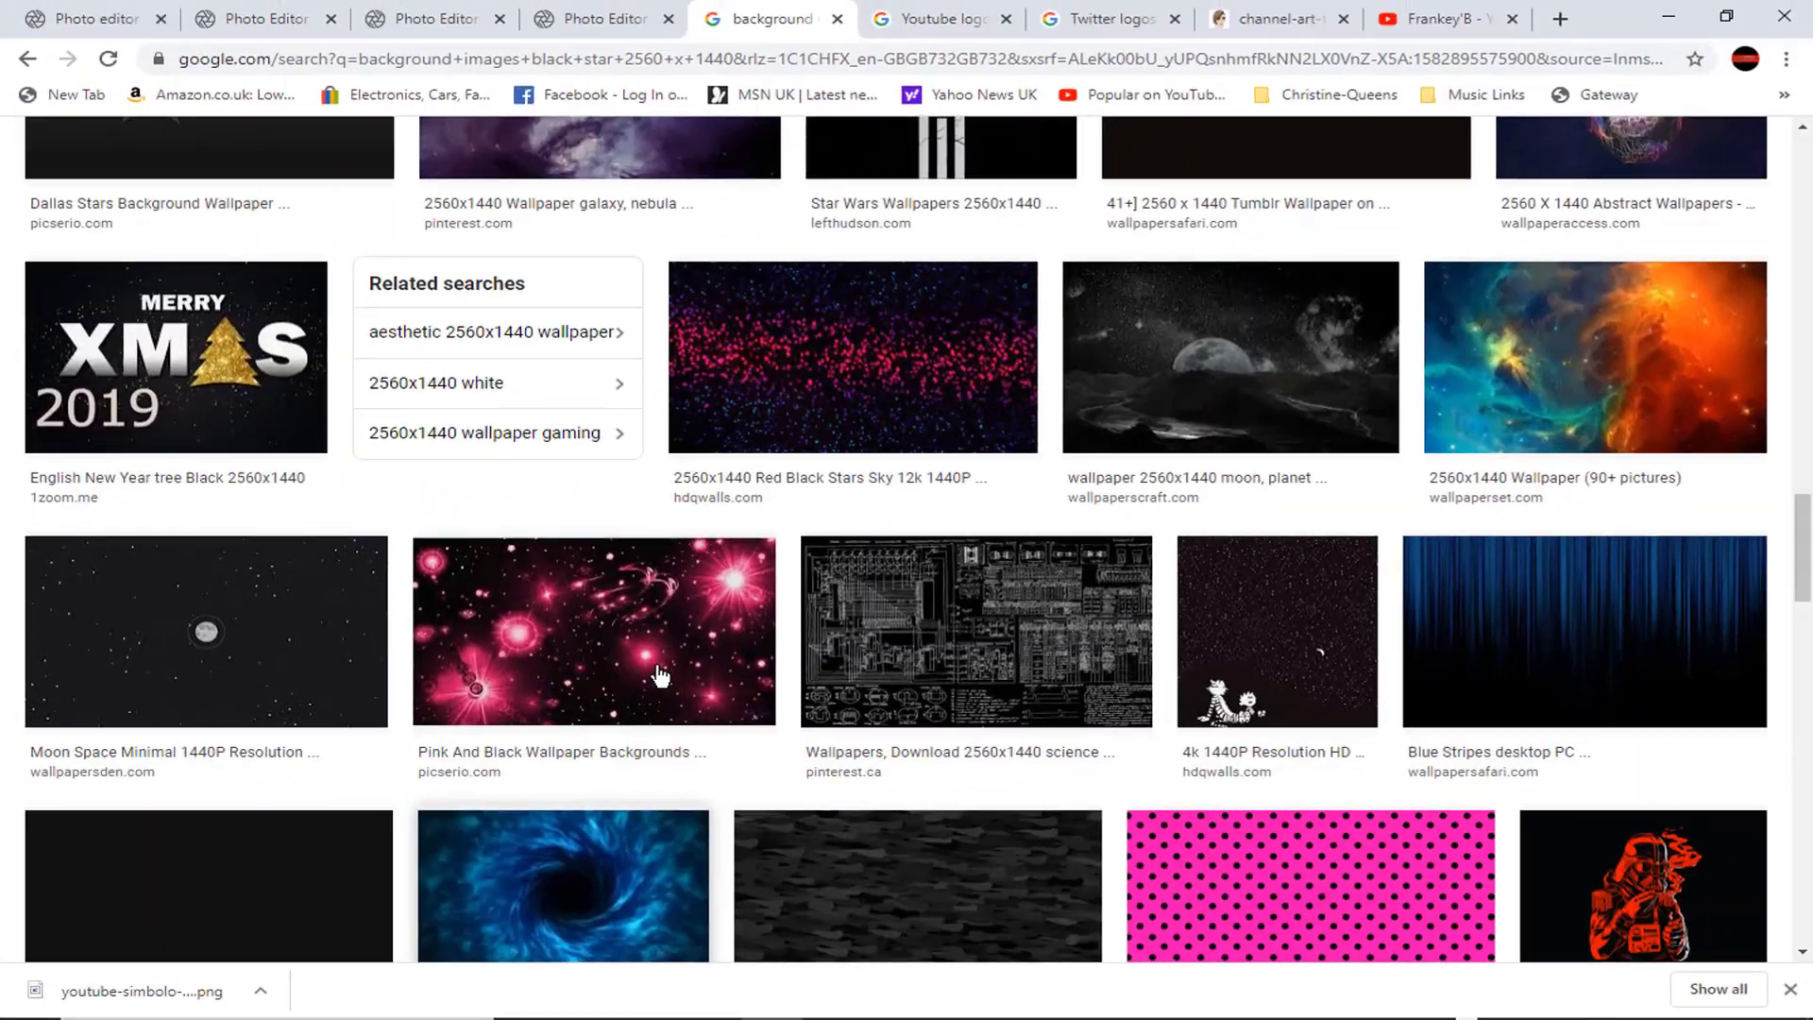
scroll(659, 674, down, 6)
scroll(659, 671, down, 6)
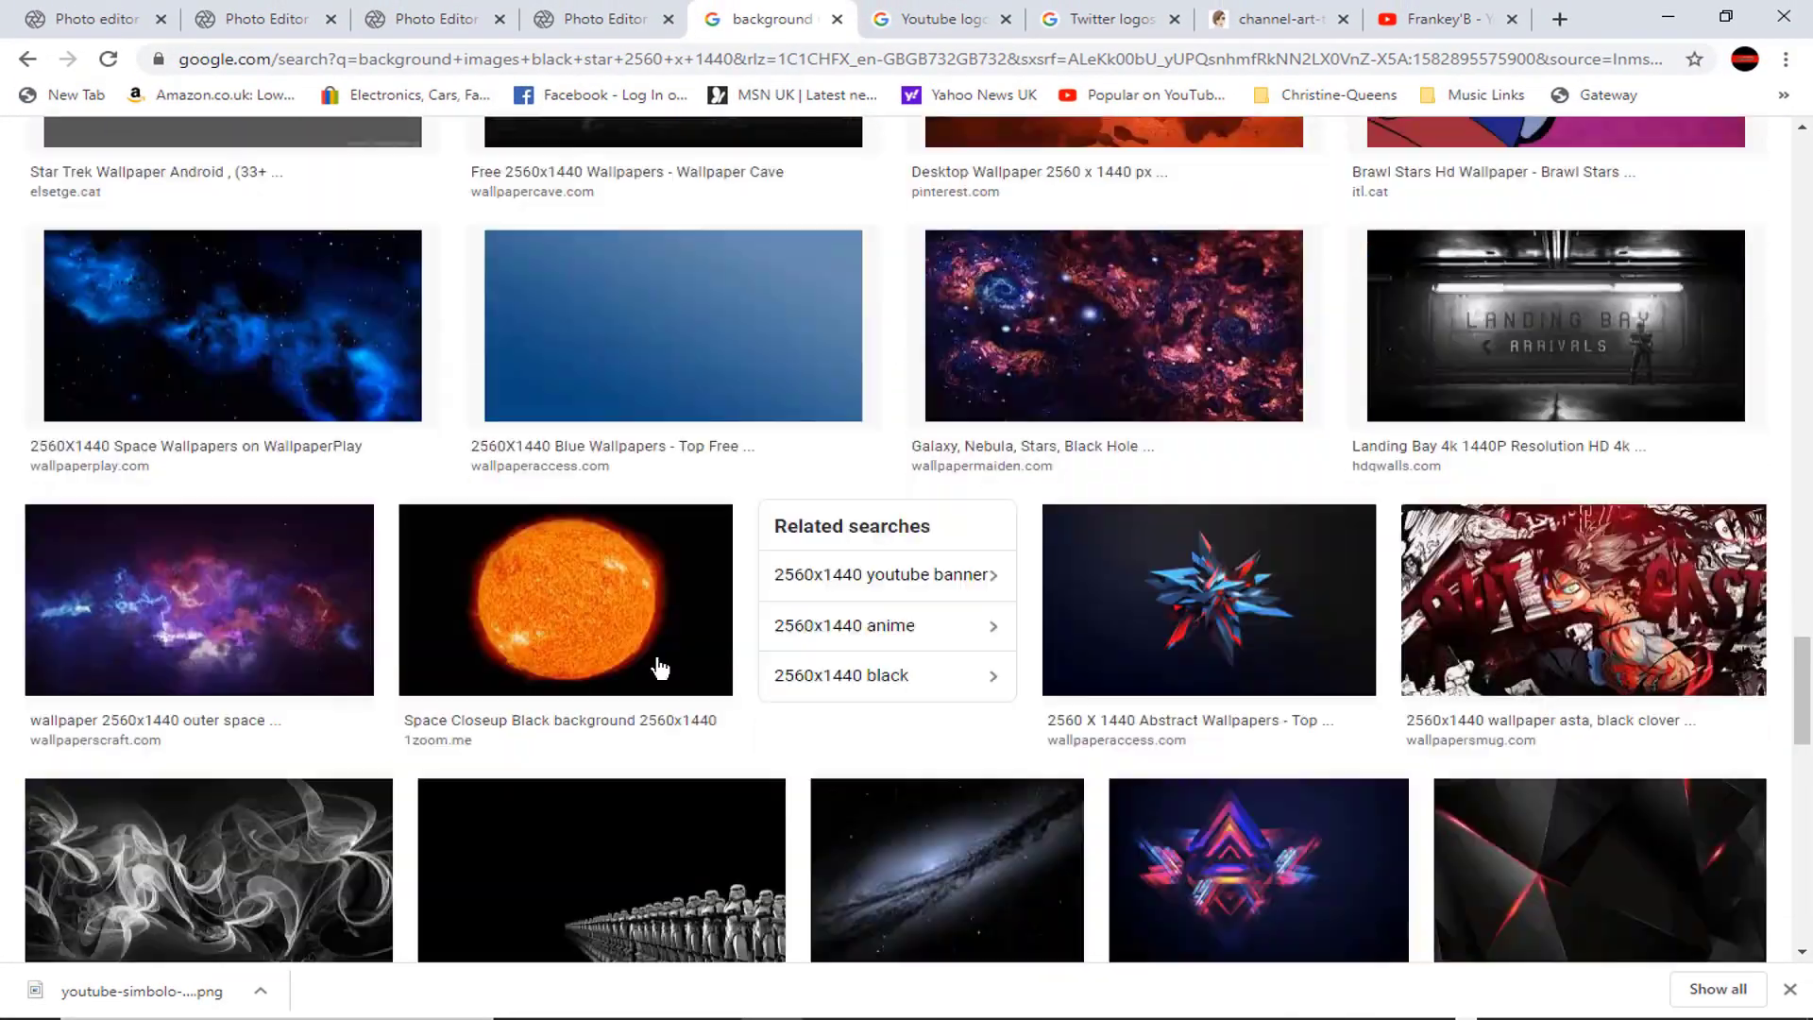
scroll(660, 669, down, 9)
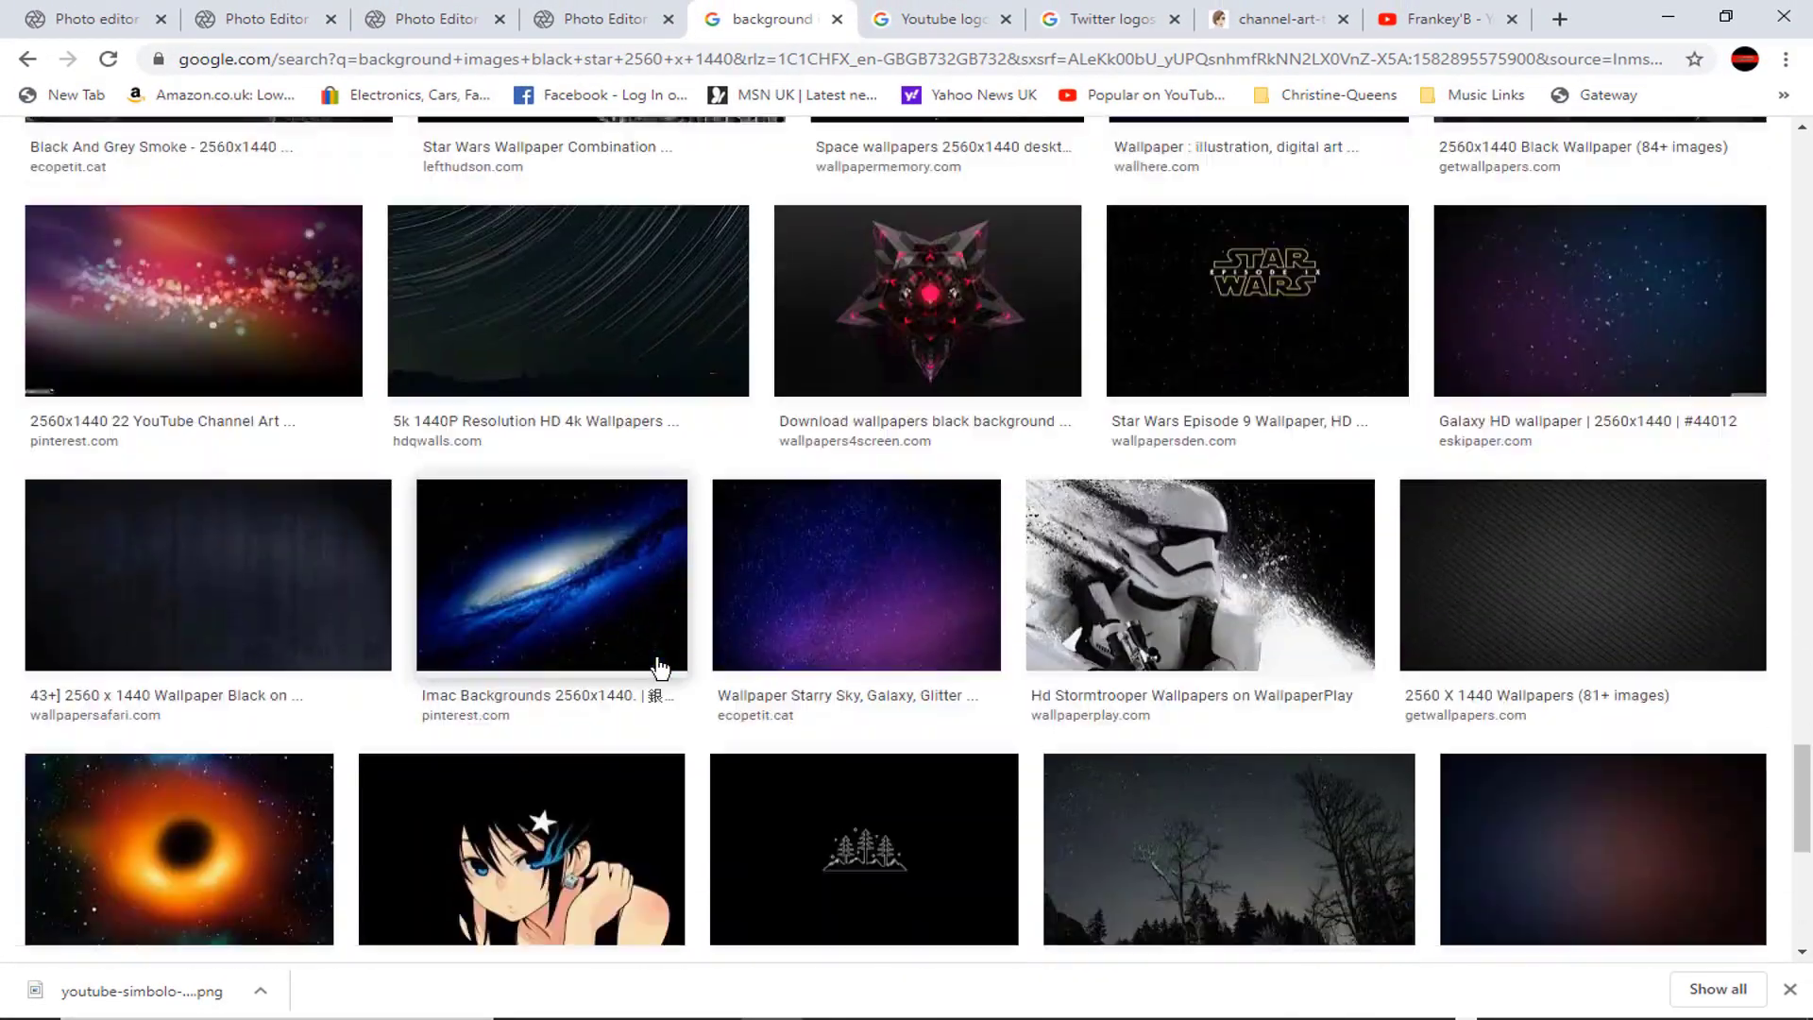
scroll(659, 668, down, 8)
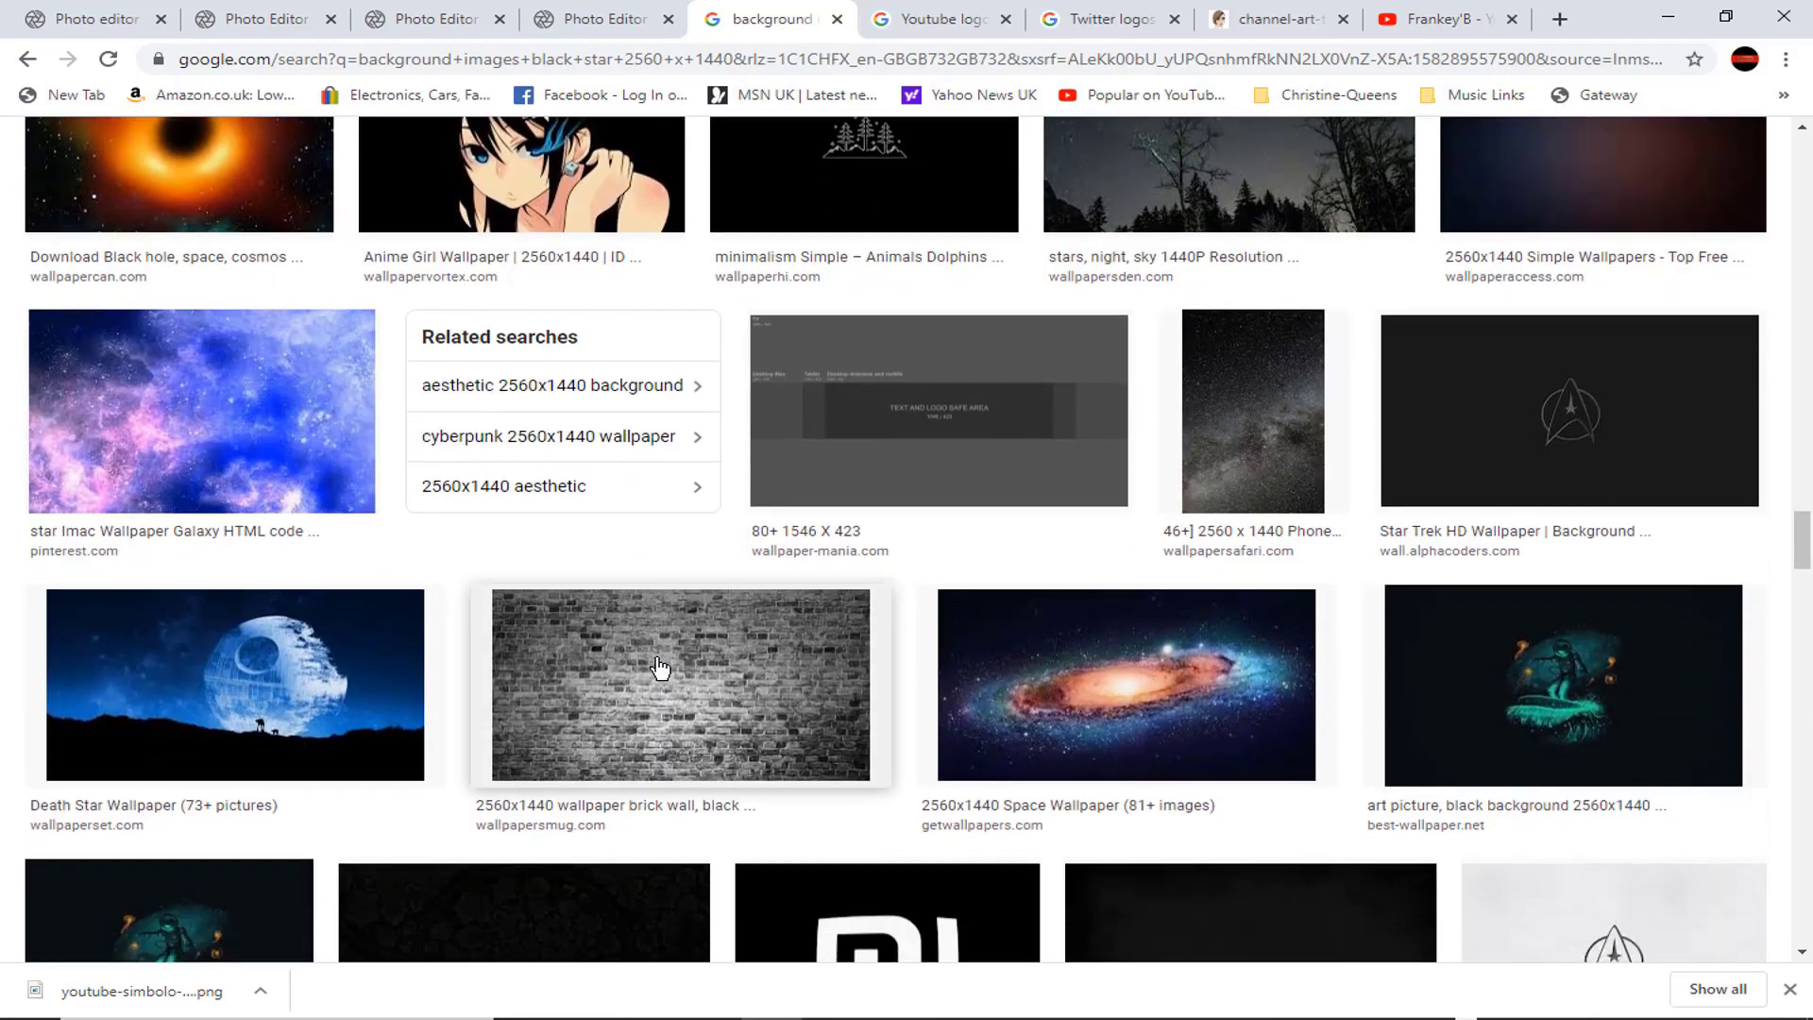
scroll(673, 697, up, 7)
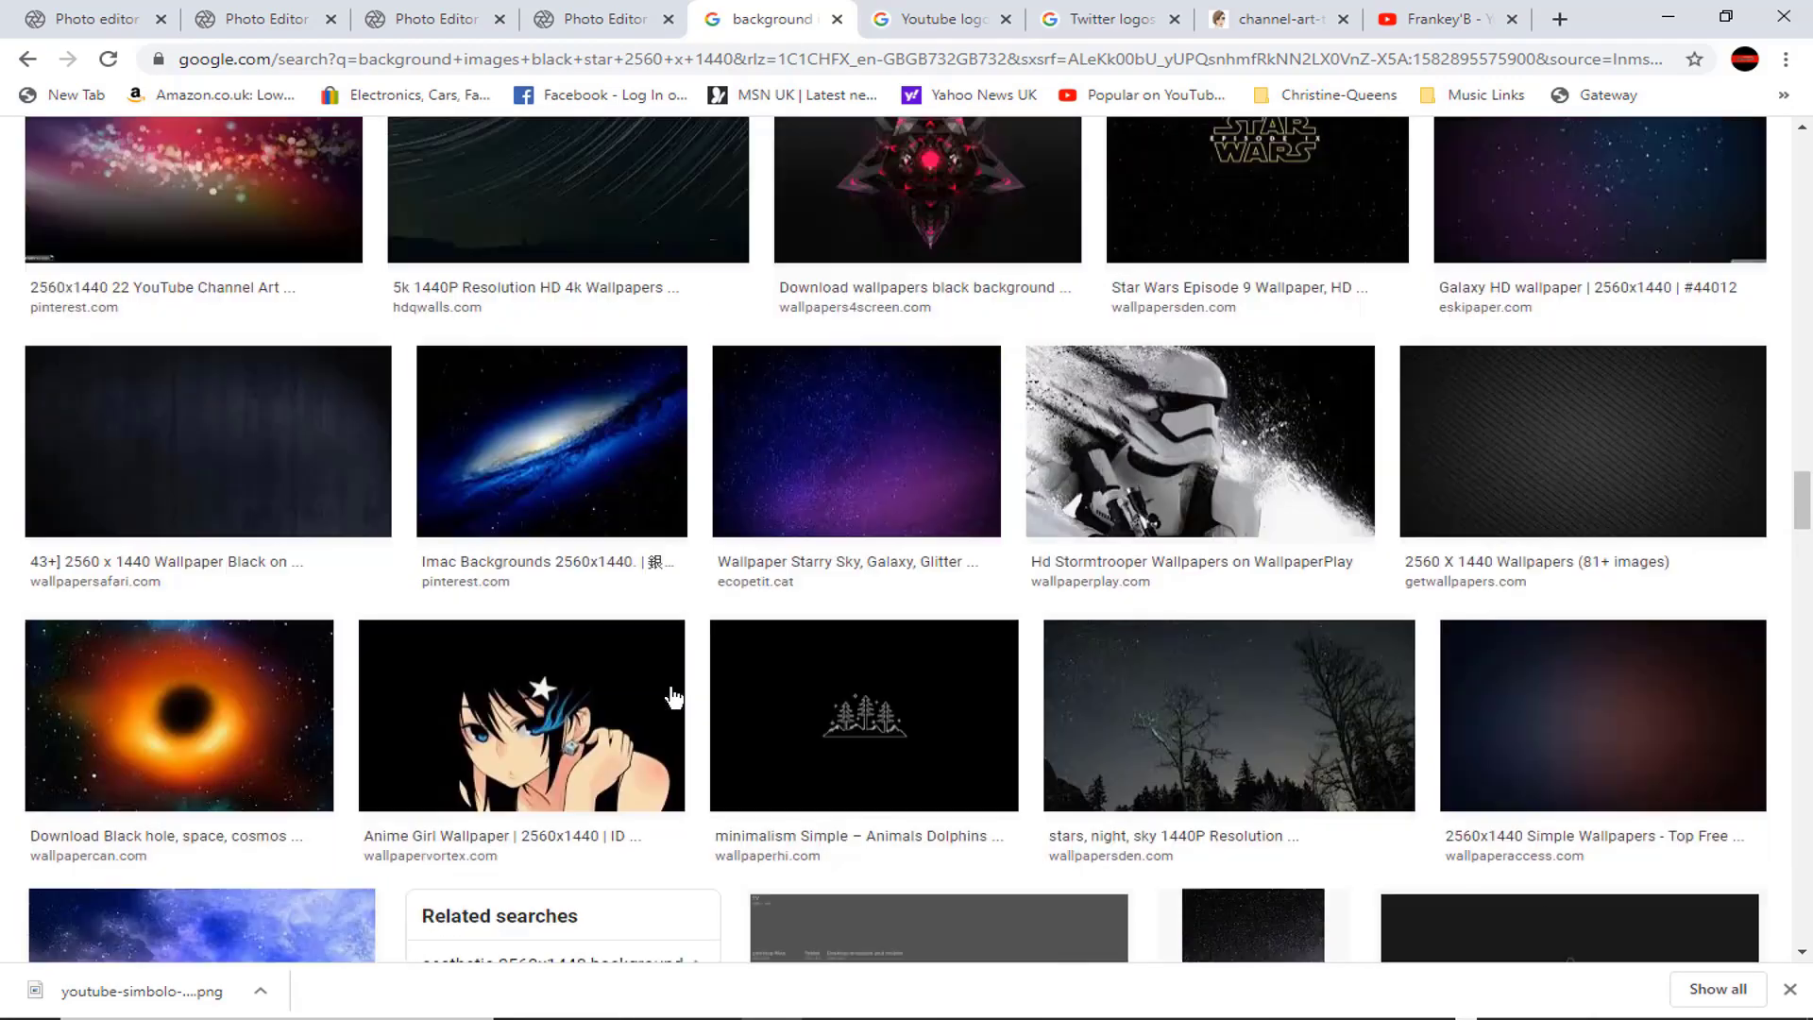
scroll(675, 696, up, 14)
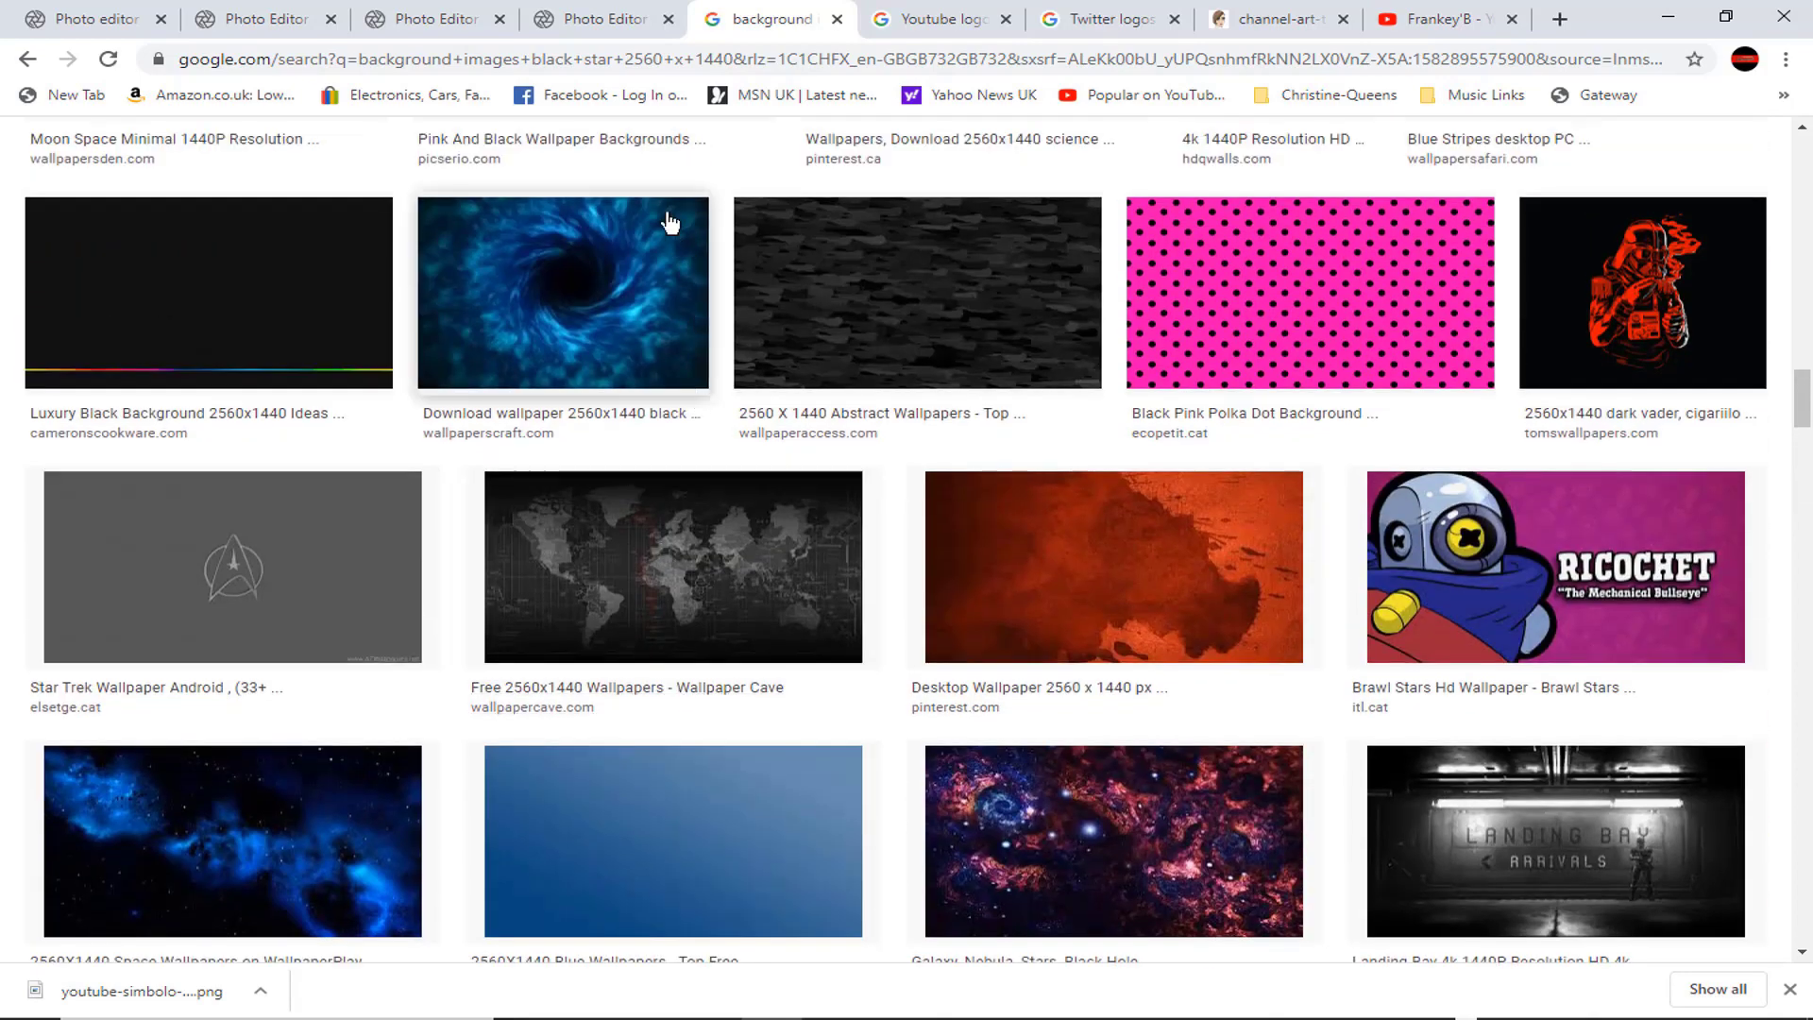
Browse the YouTube logo results, then bring up the Twitter logo image results
click(920, 17)
scroll(697, 480, down, 4)
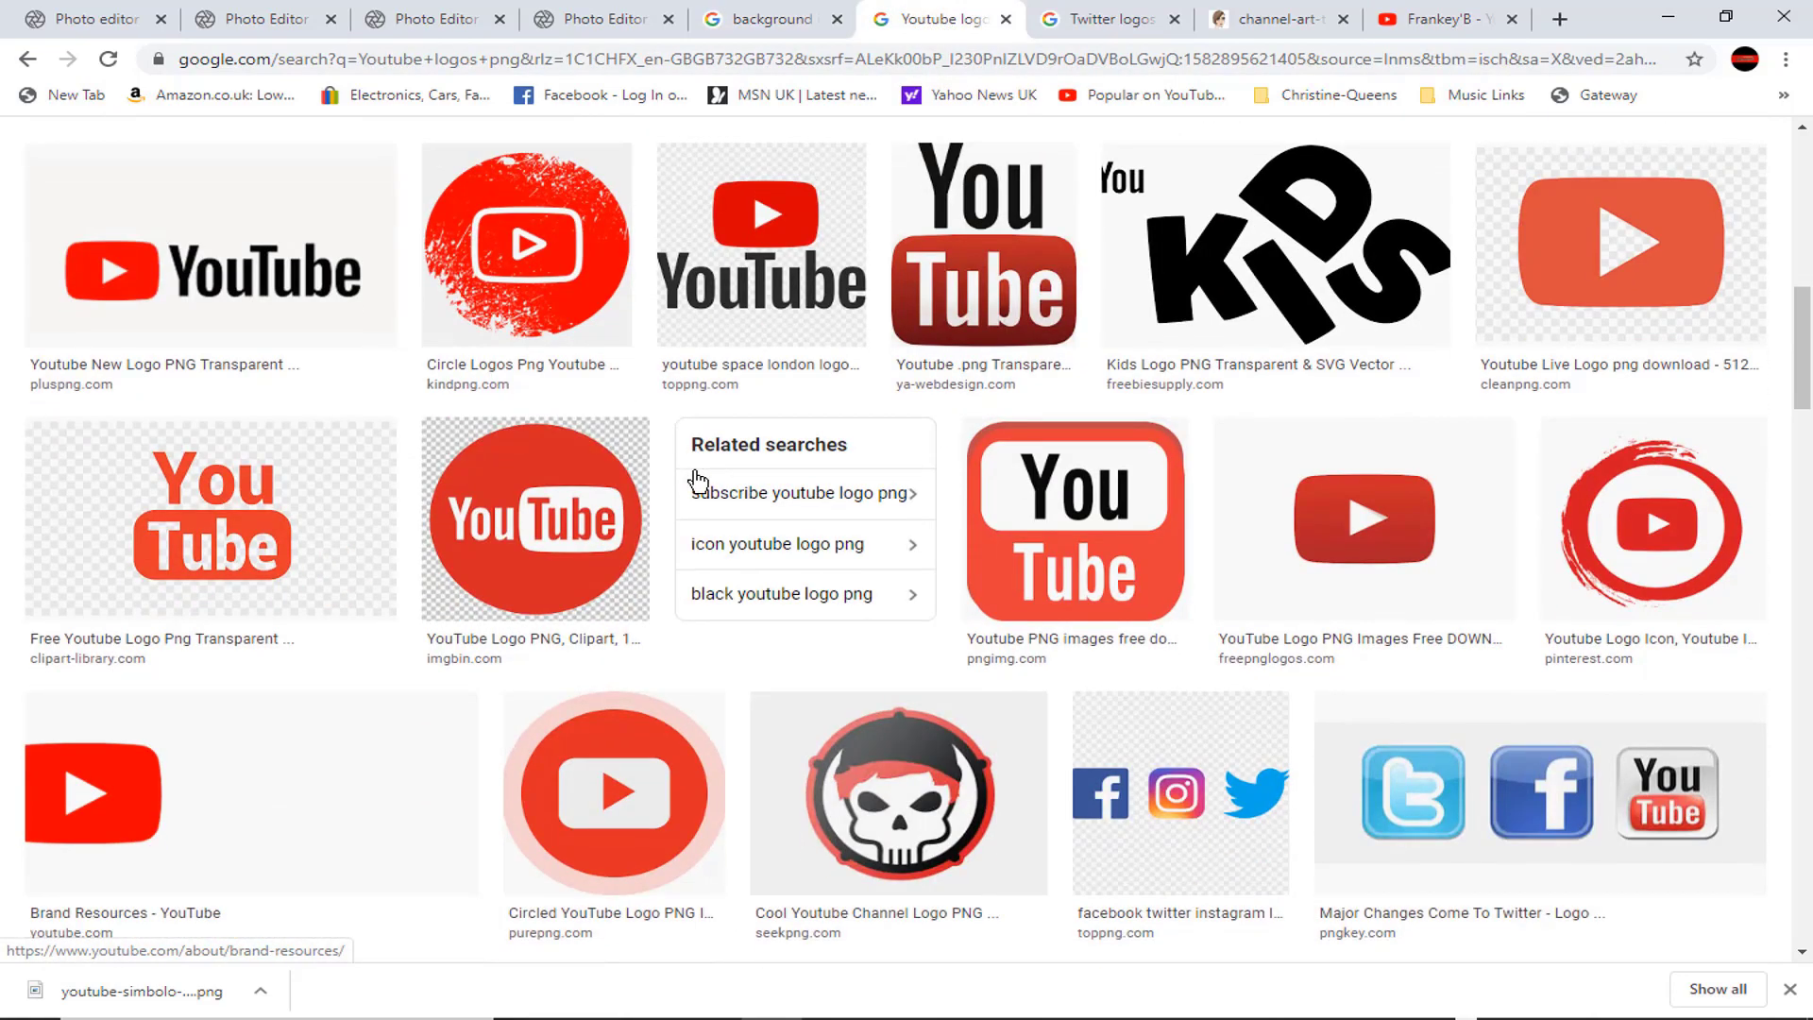
scroll(697, 480, down, 2)
scroll(696, 485, down, 3)
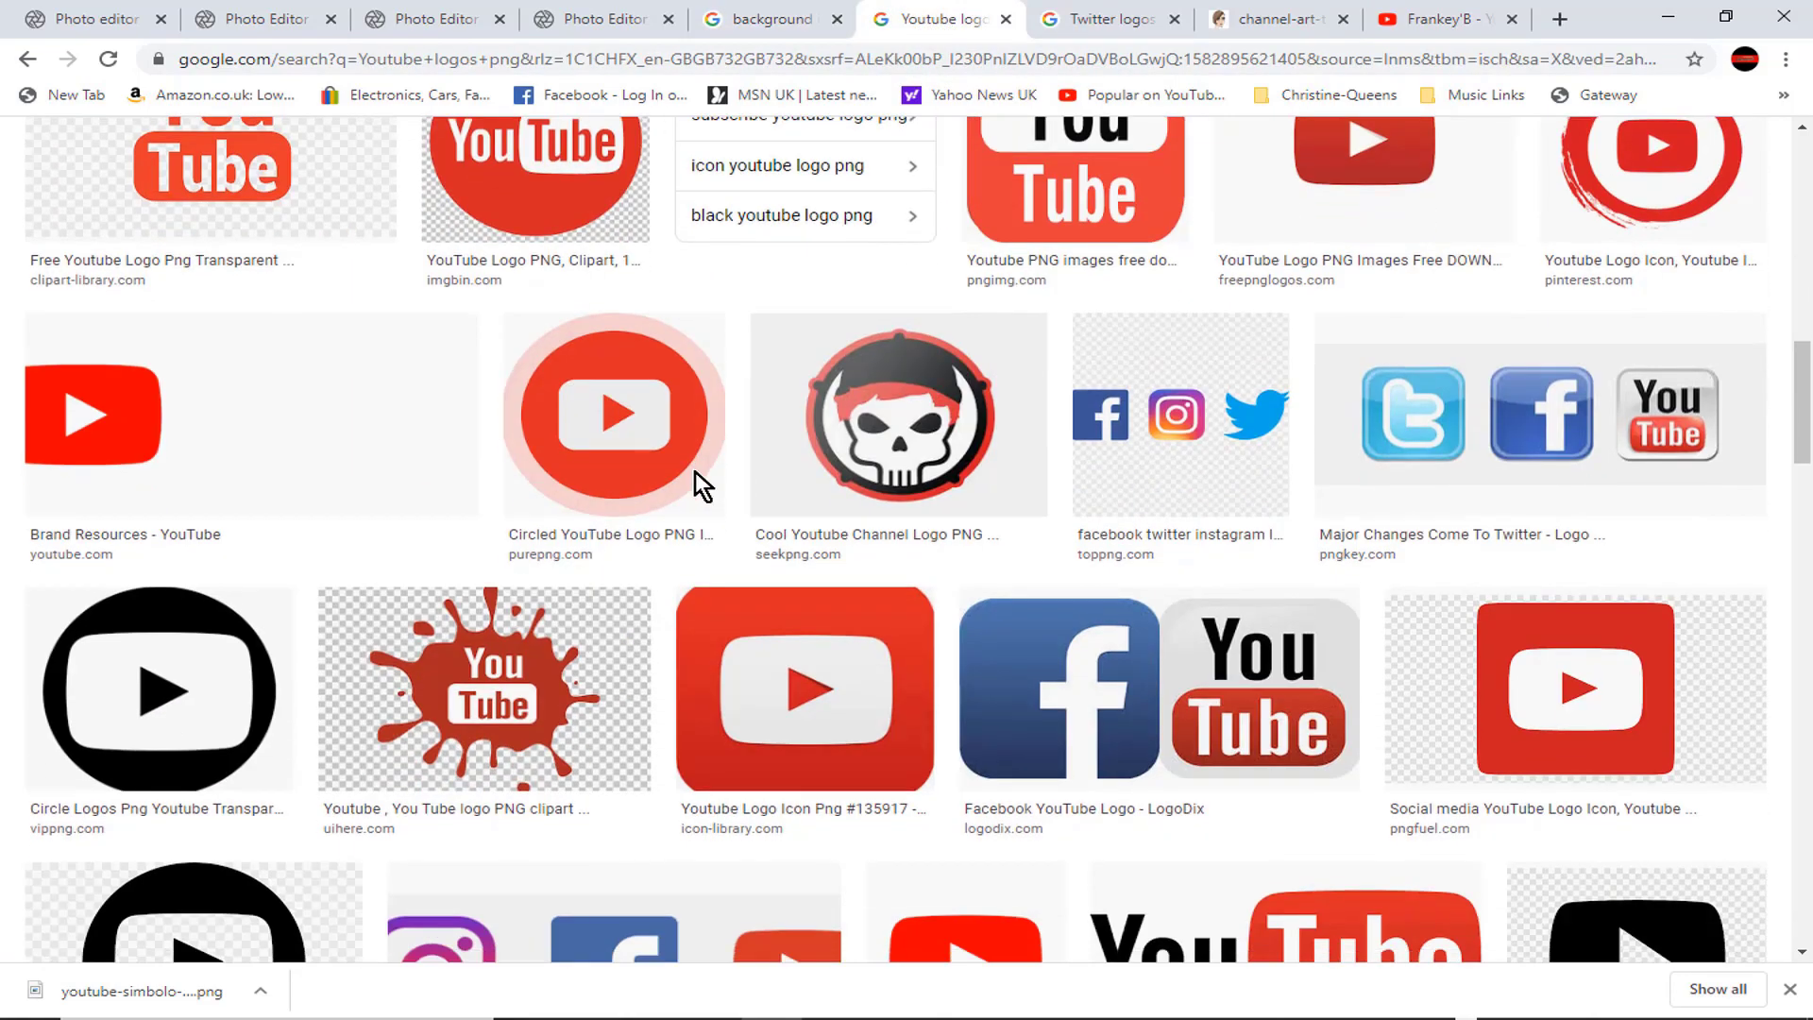
scroll(696, 485, up, 3)
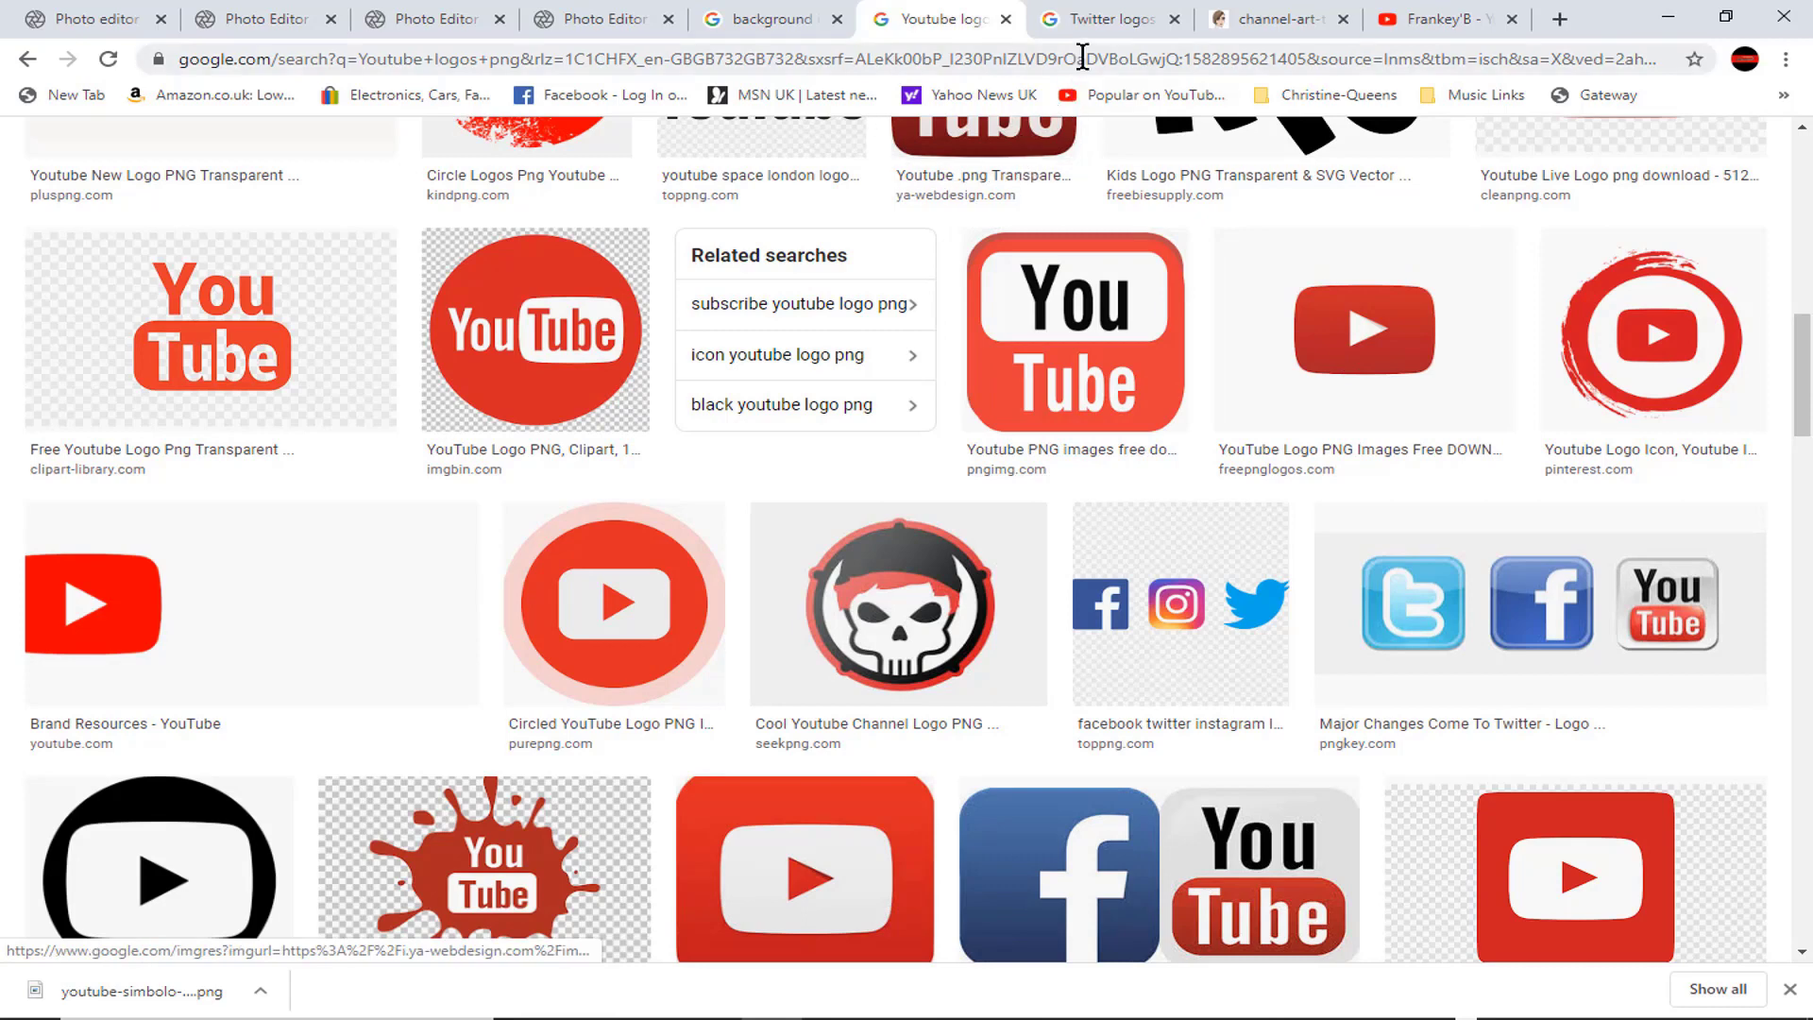
click(1106, 21)
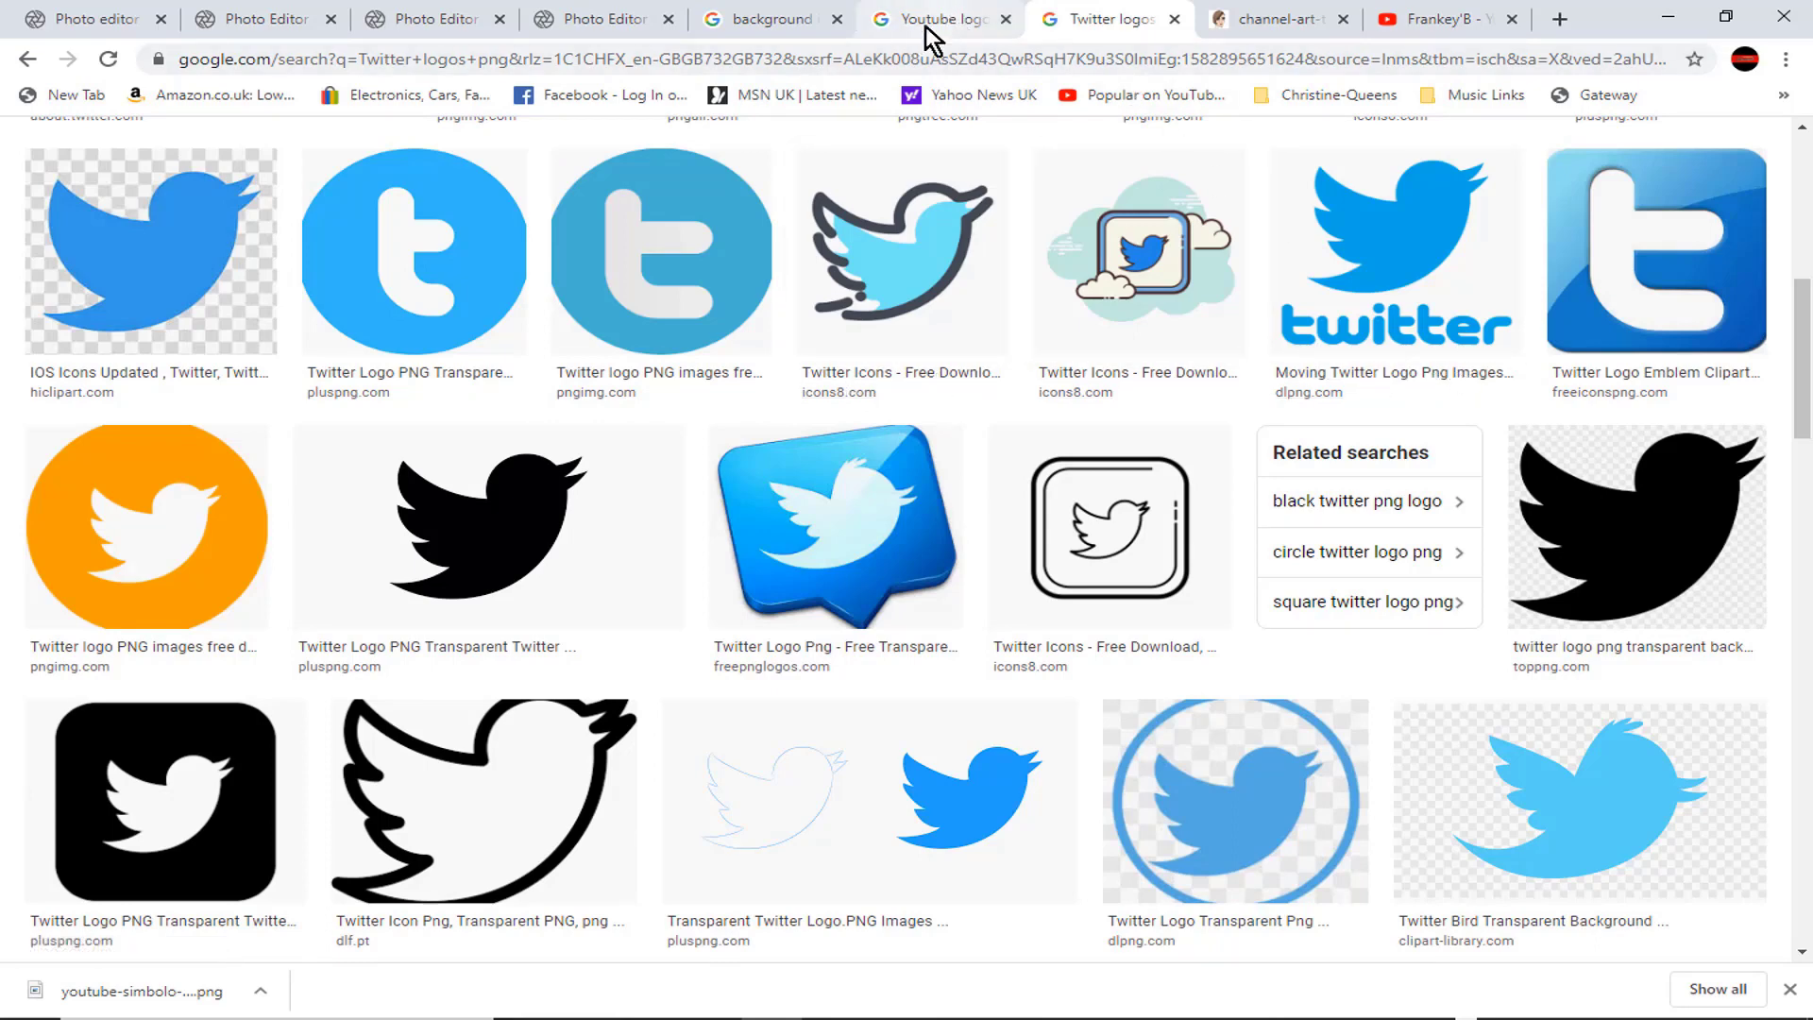
Import the image_preview YouTube logo into the banner as a new layer
click(260, 18)
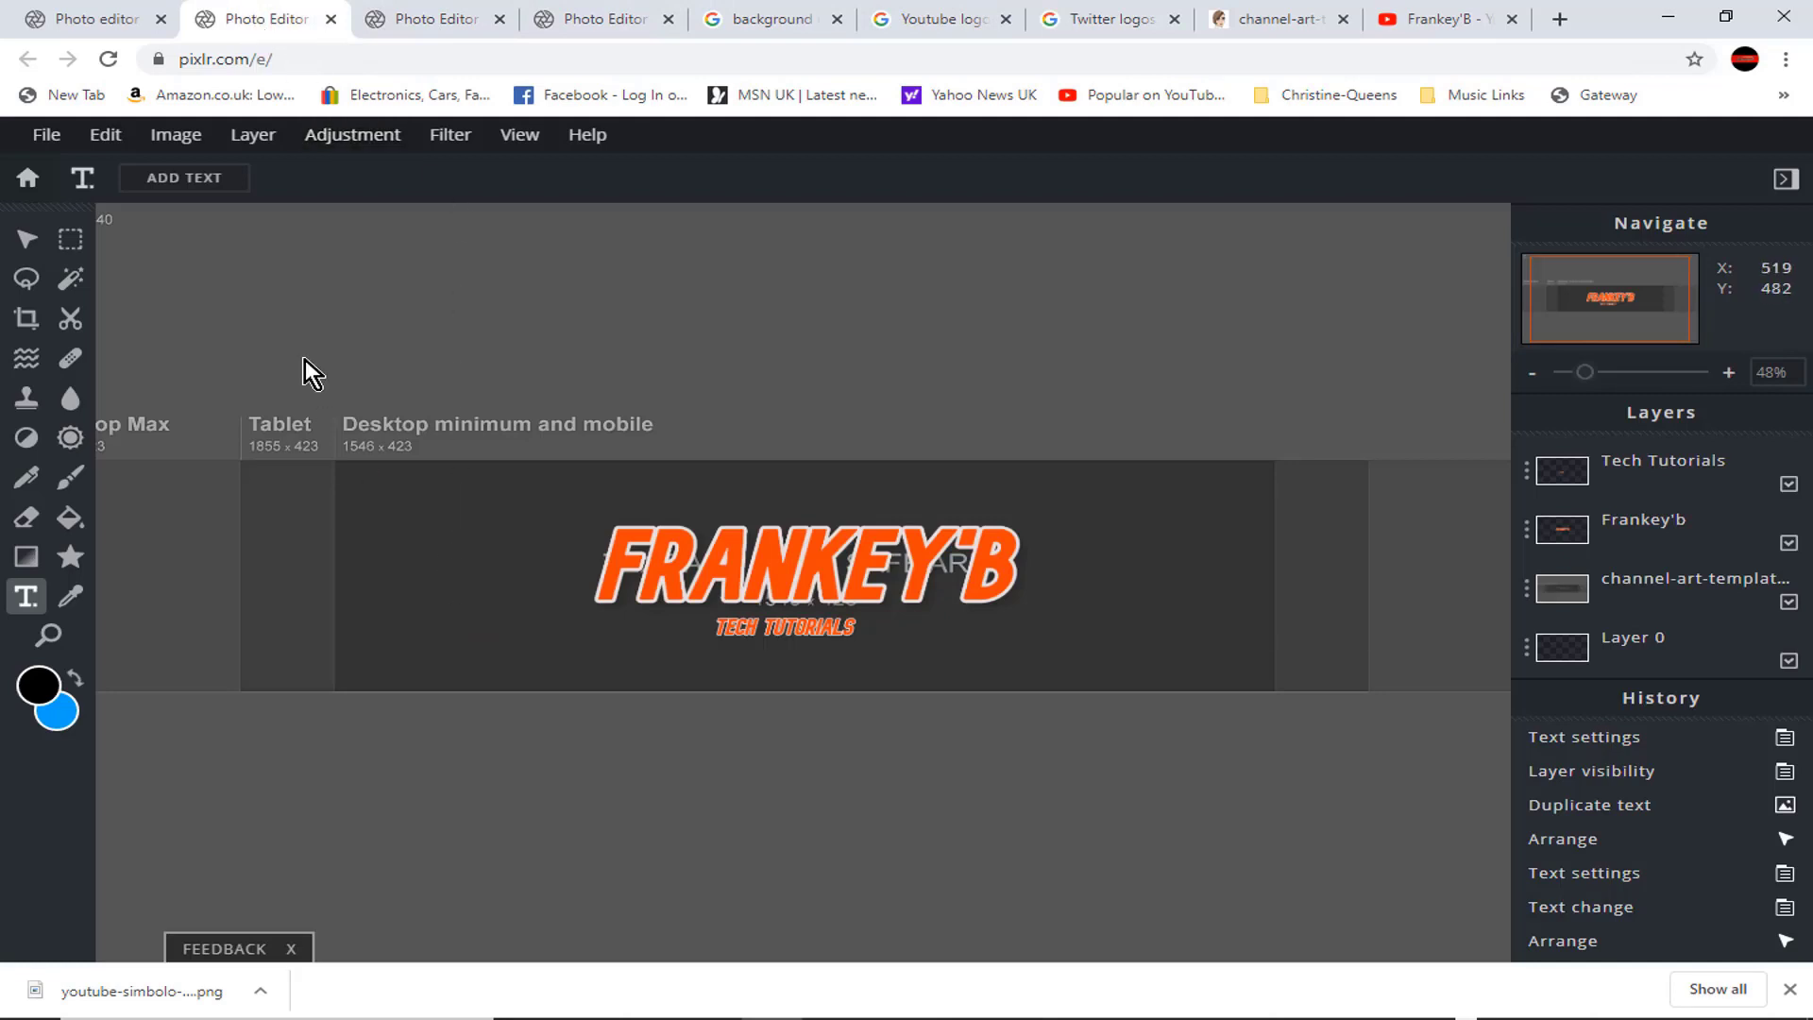
click(255, 137)
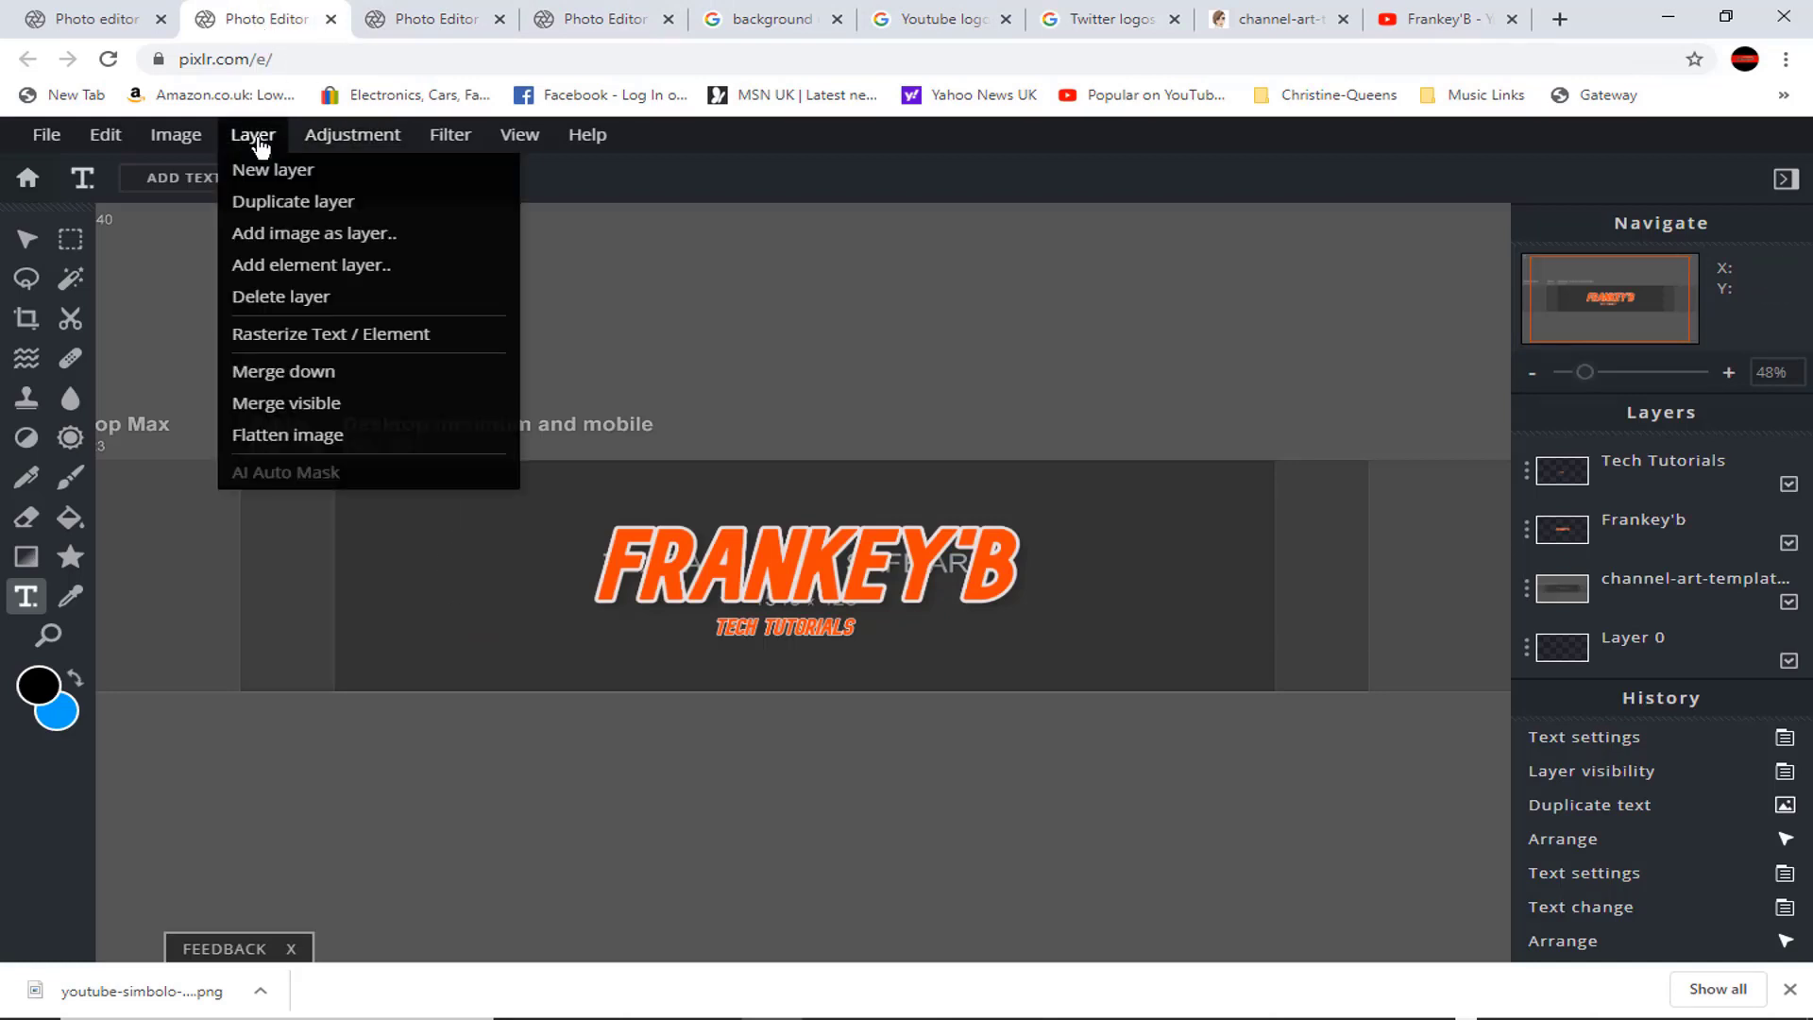
click(273, 238)
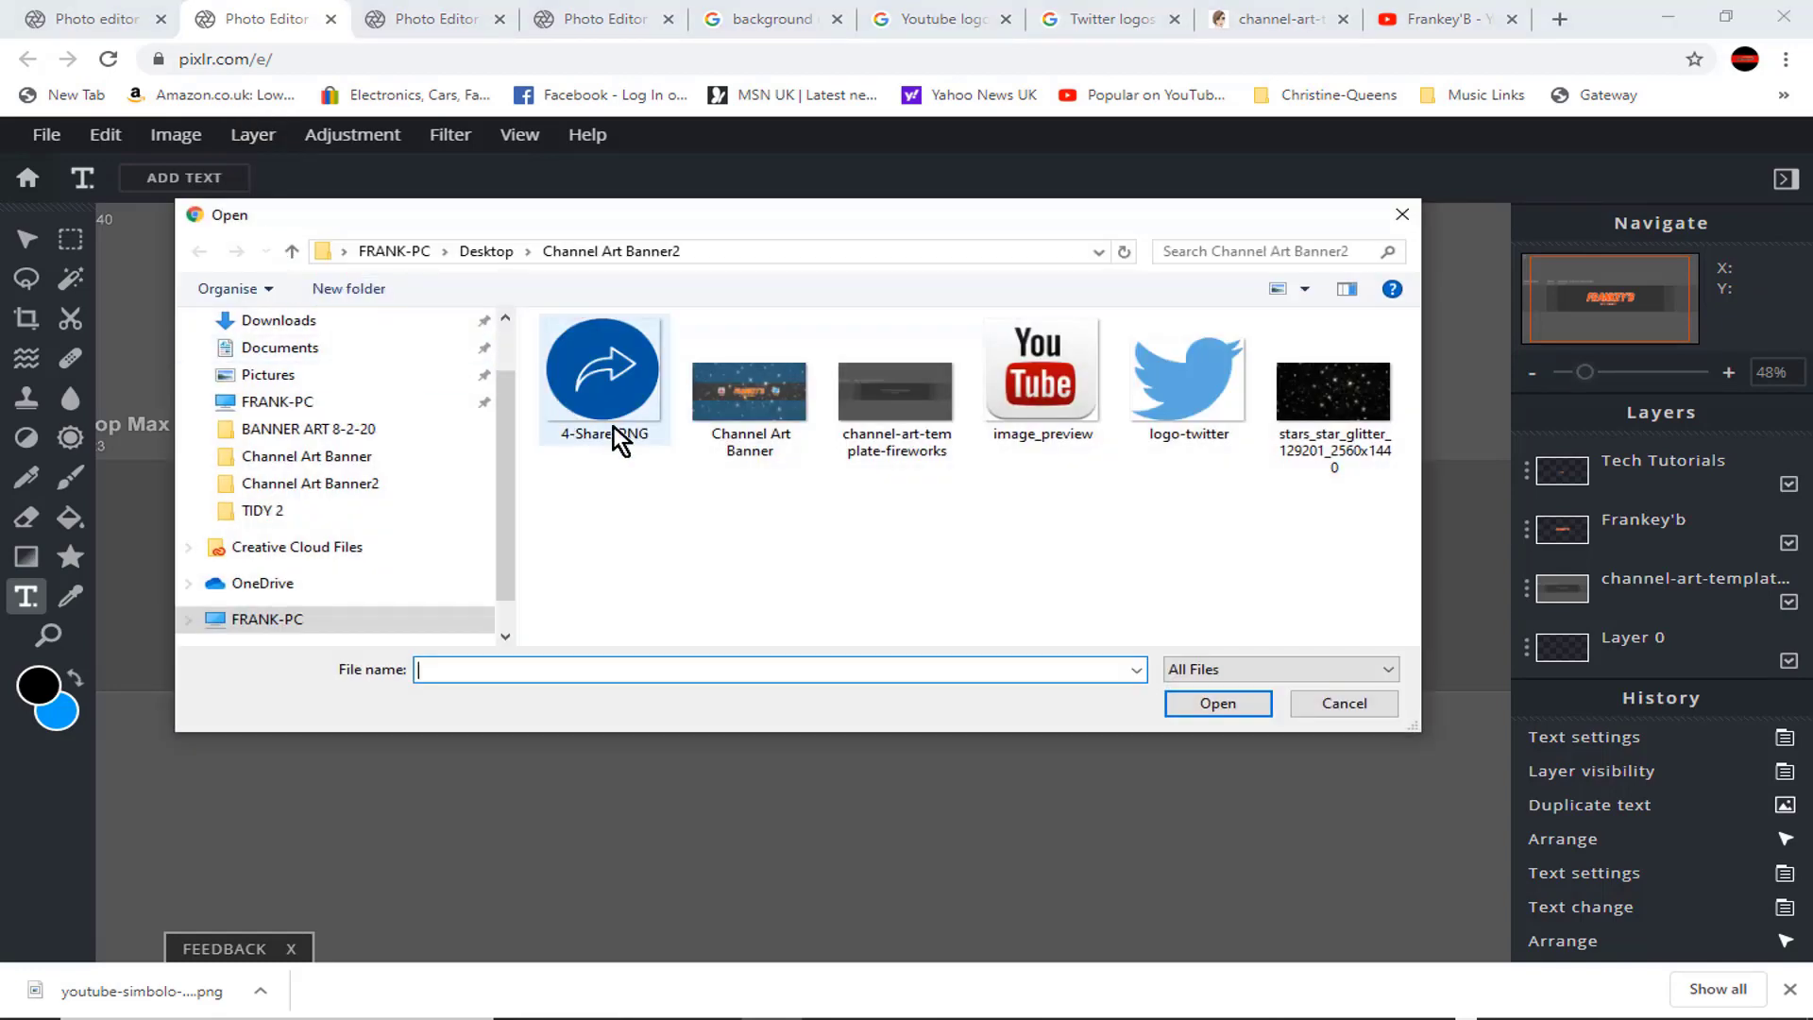
click(1023, 359)
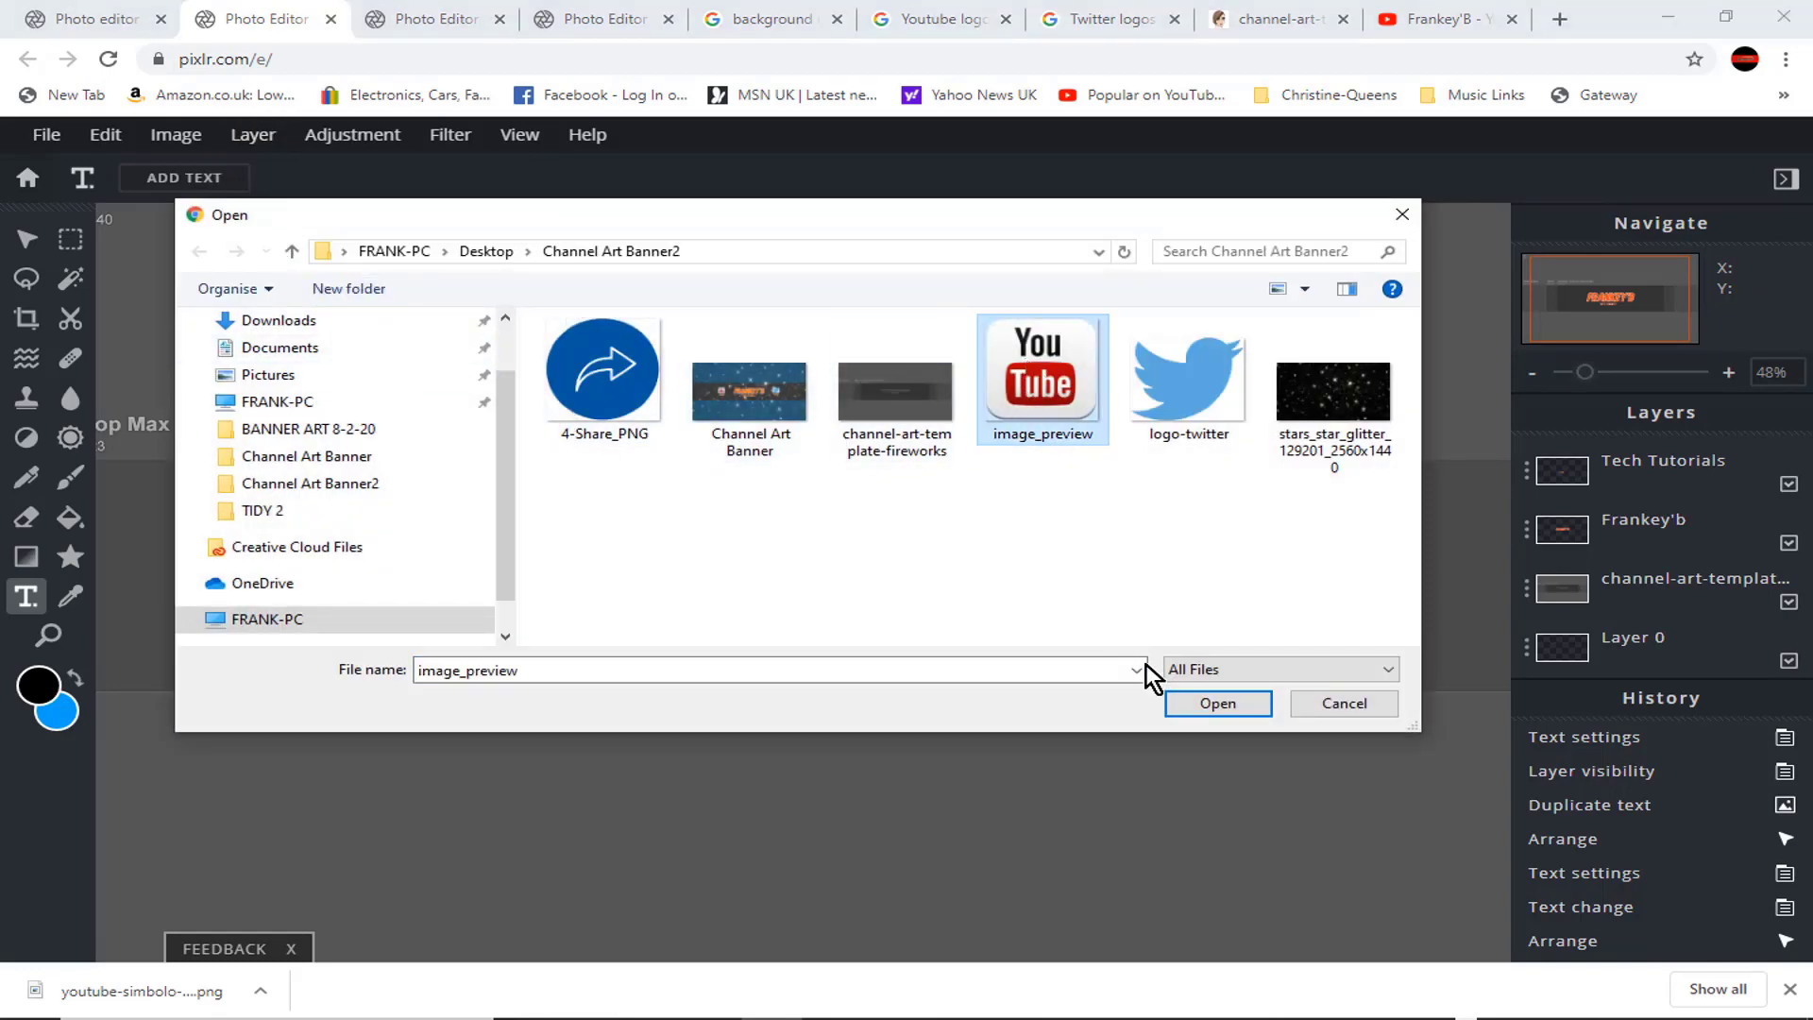
click(1193, 704)
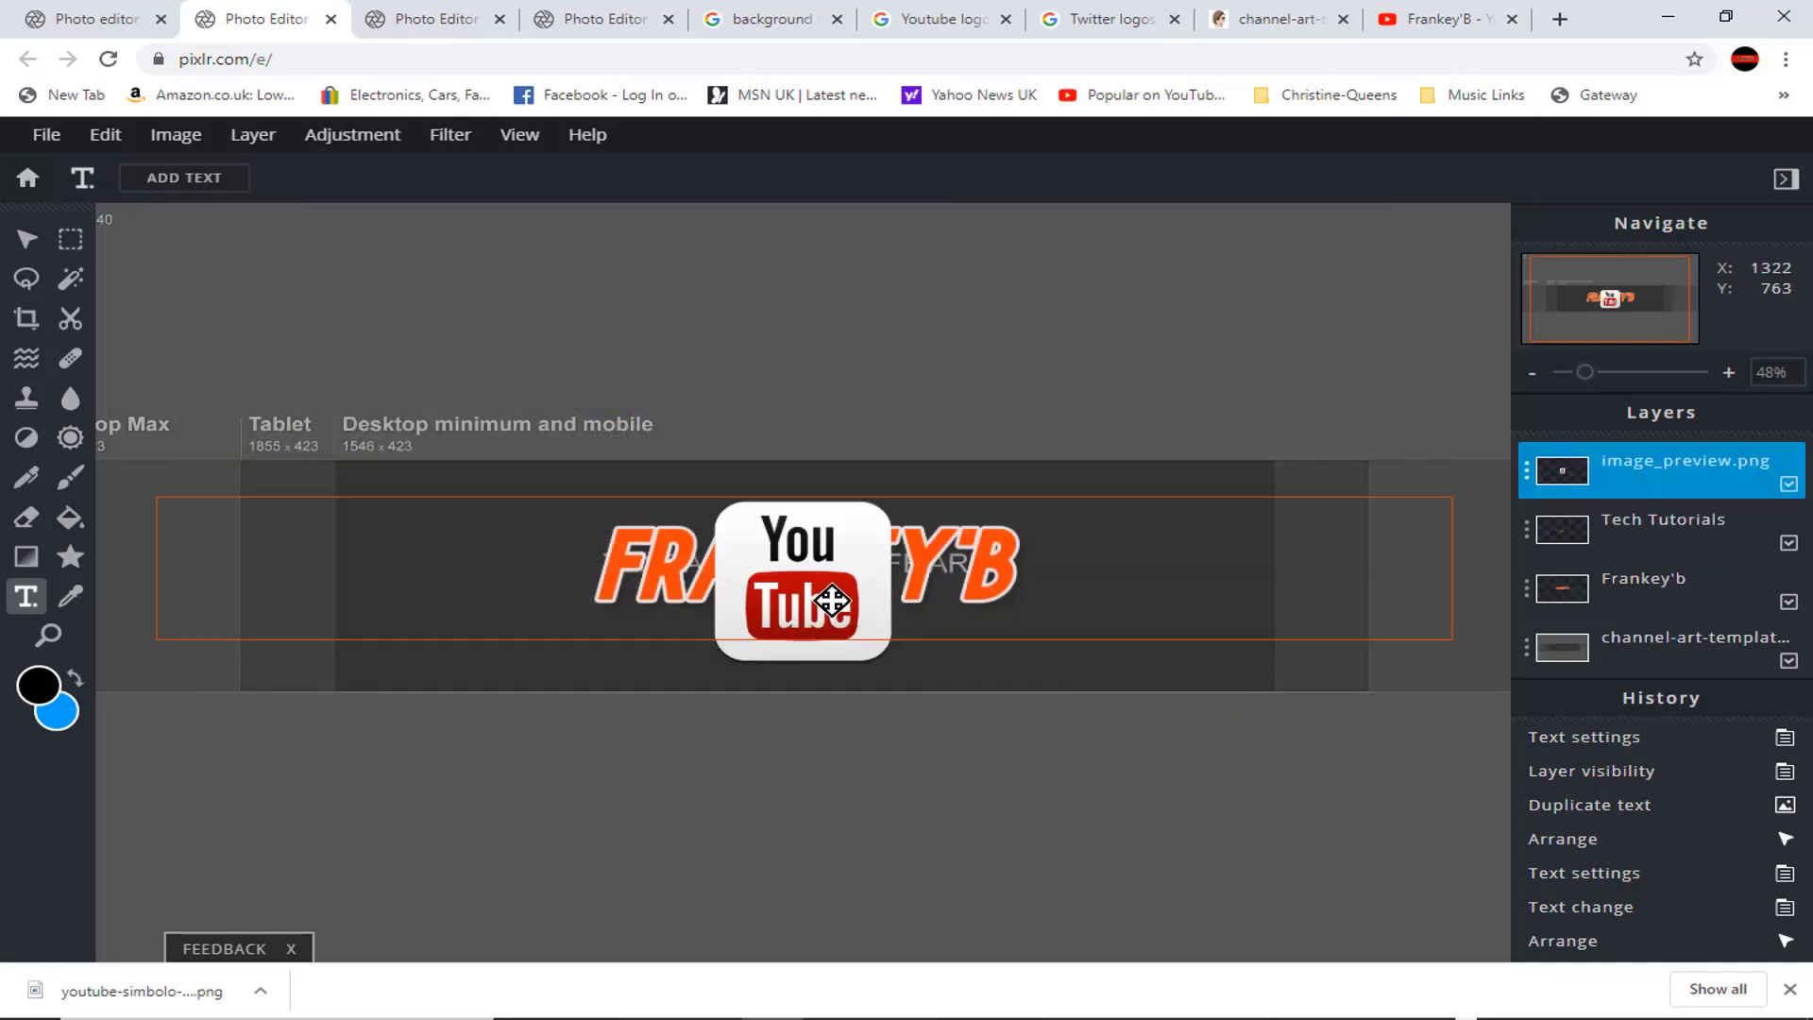
Hide the FRANKEY'B title layer and shrink the YouTube logo to 147×147
click(734, 556)
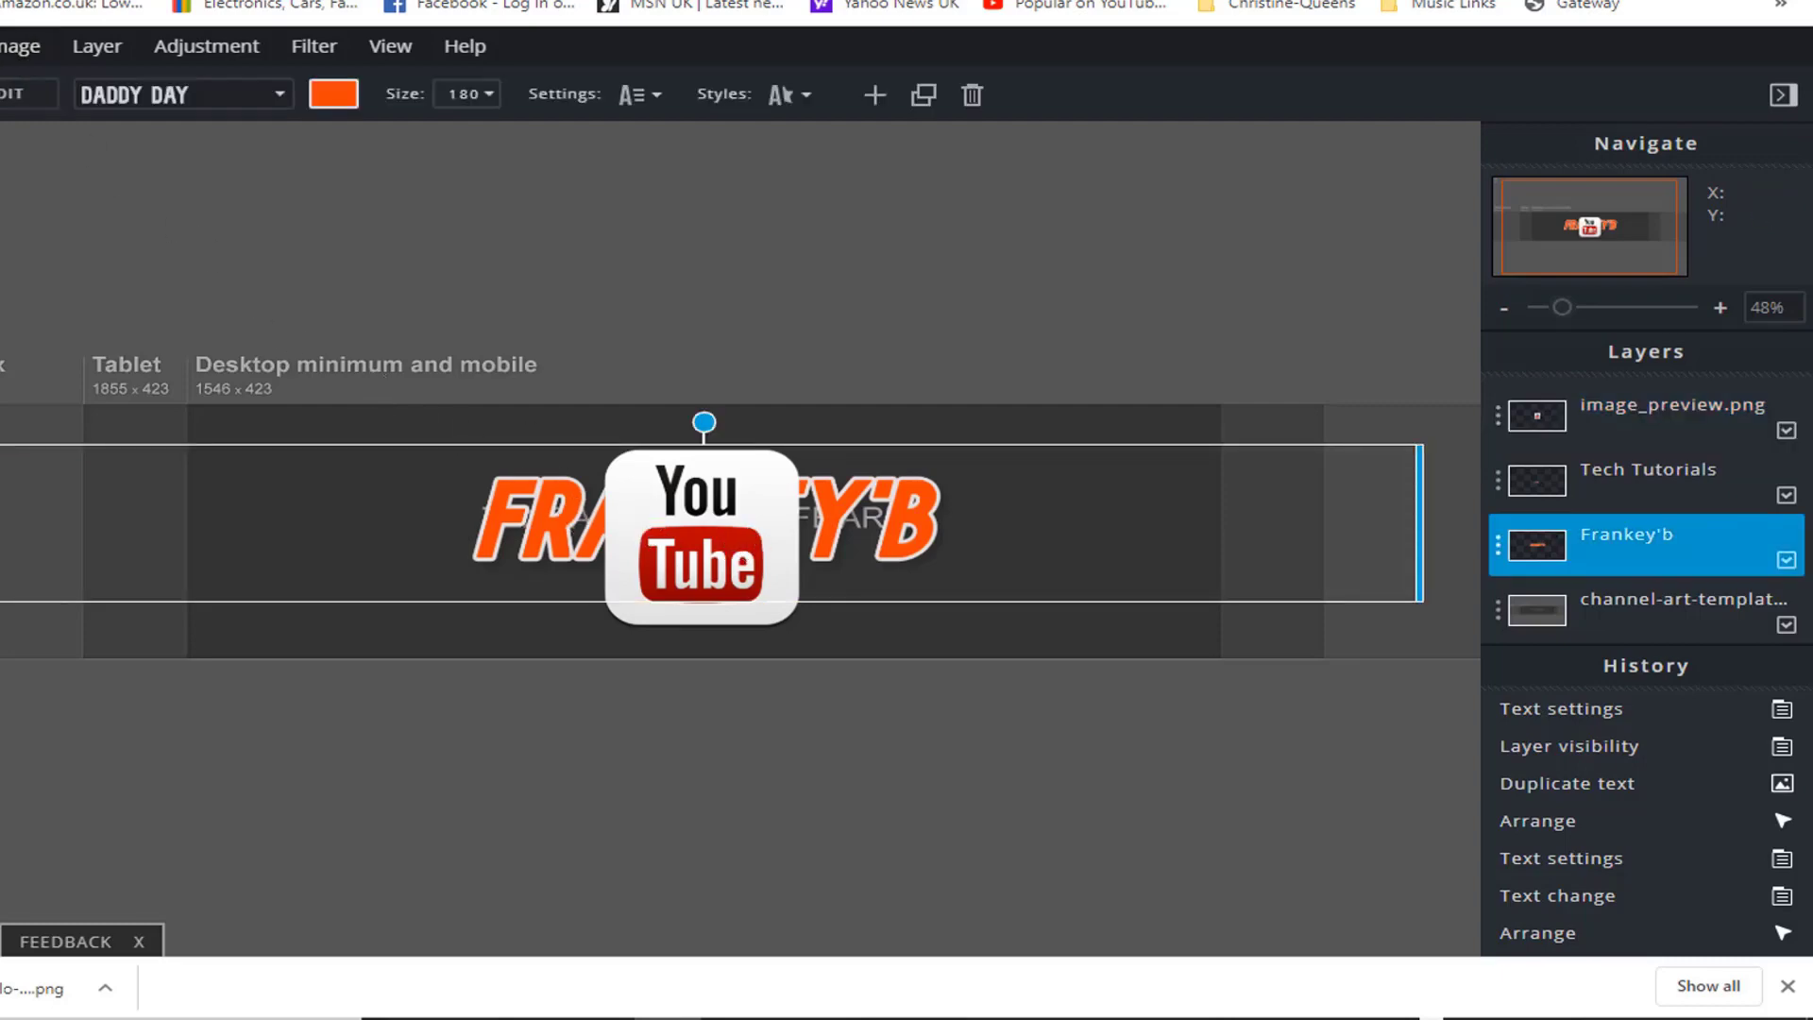
click(3, 46)
click(3, 306)
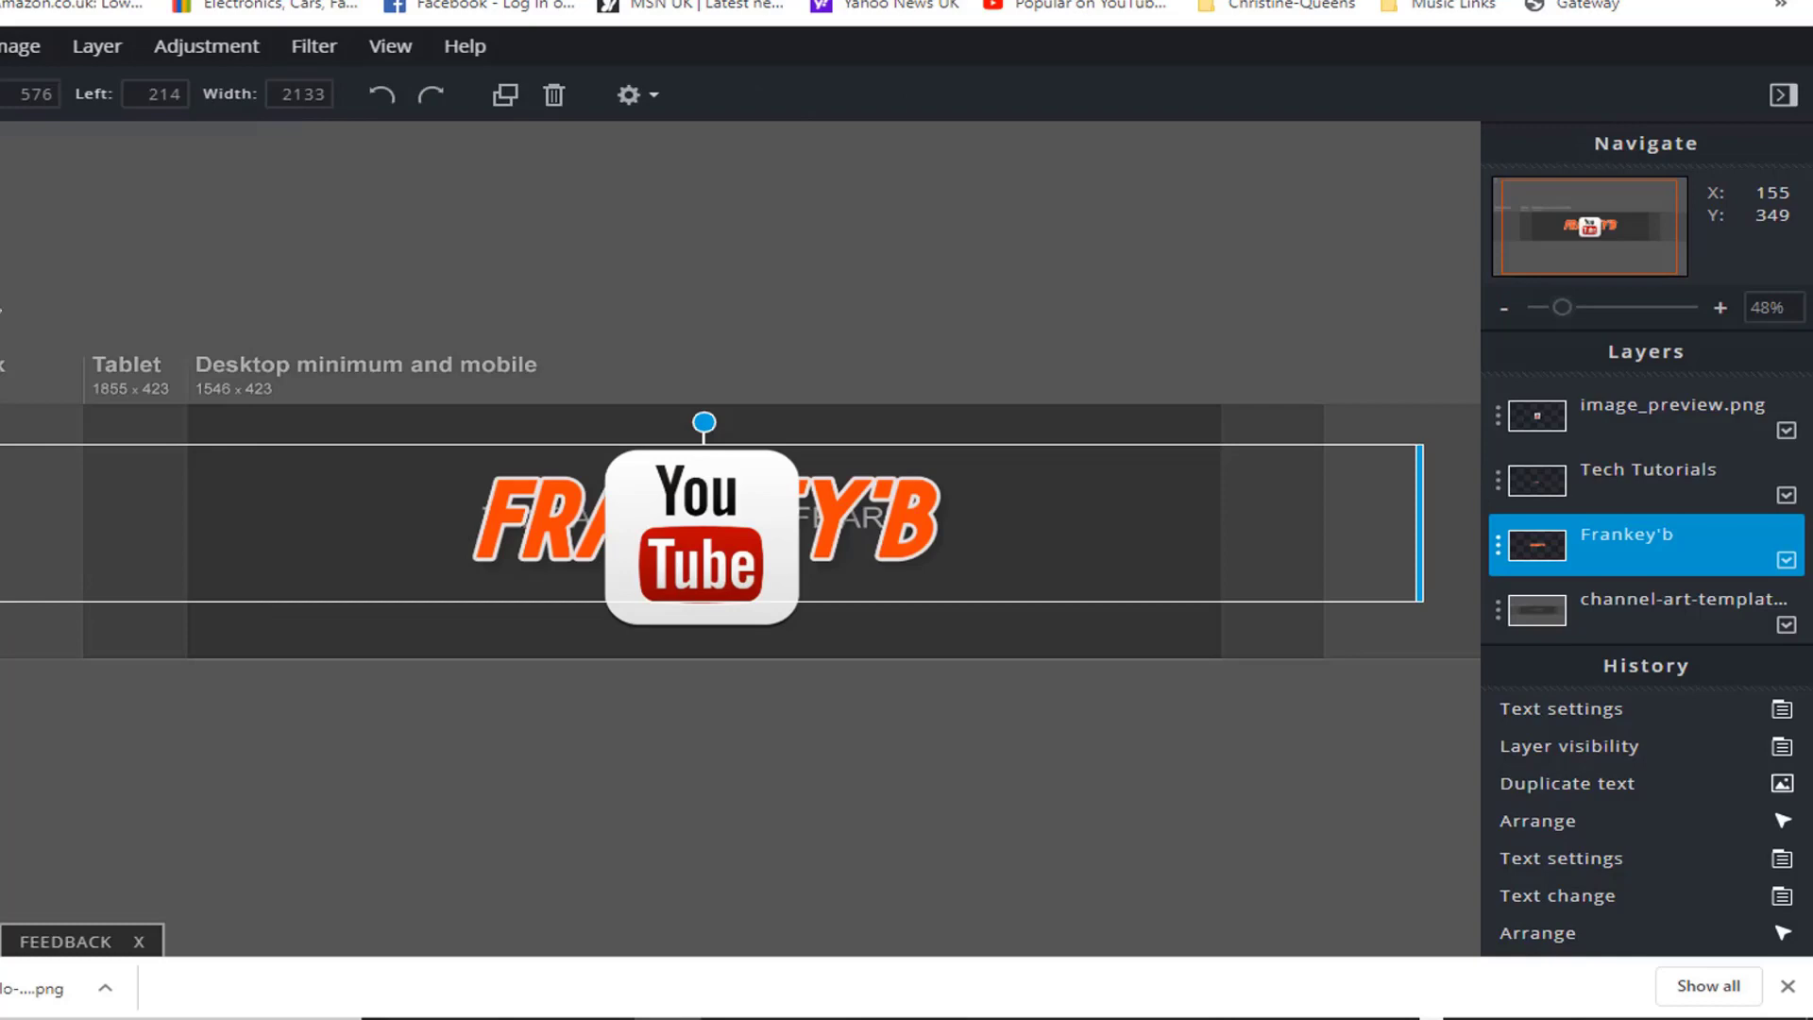
click(1786, 561)
click(728, 526)
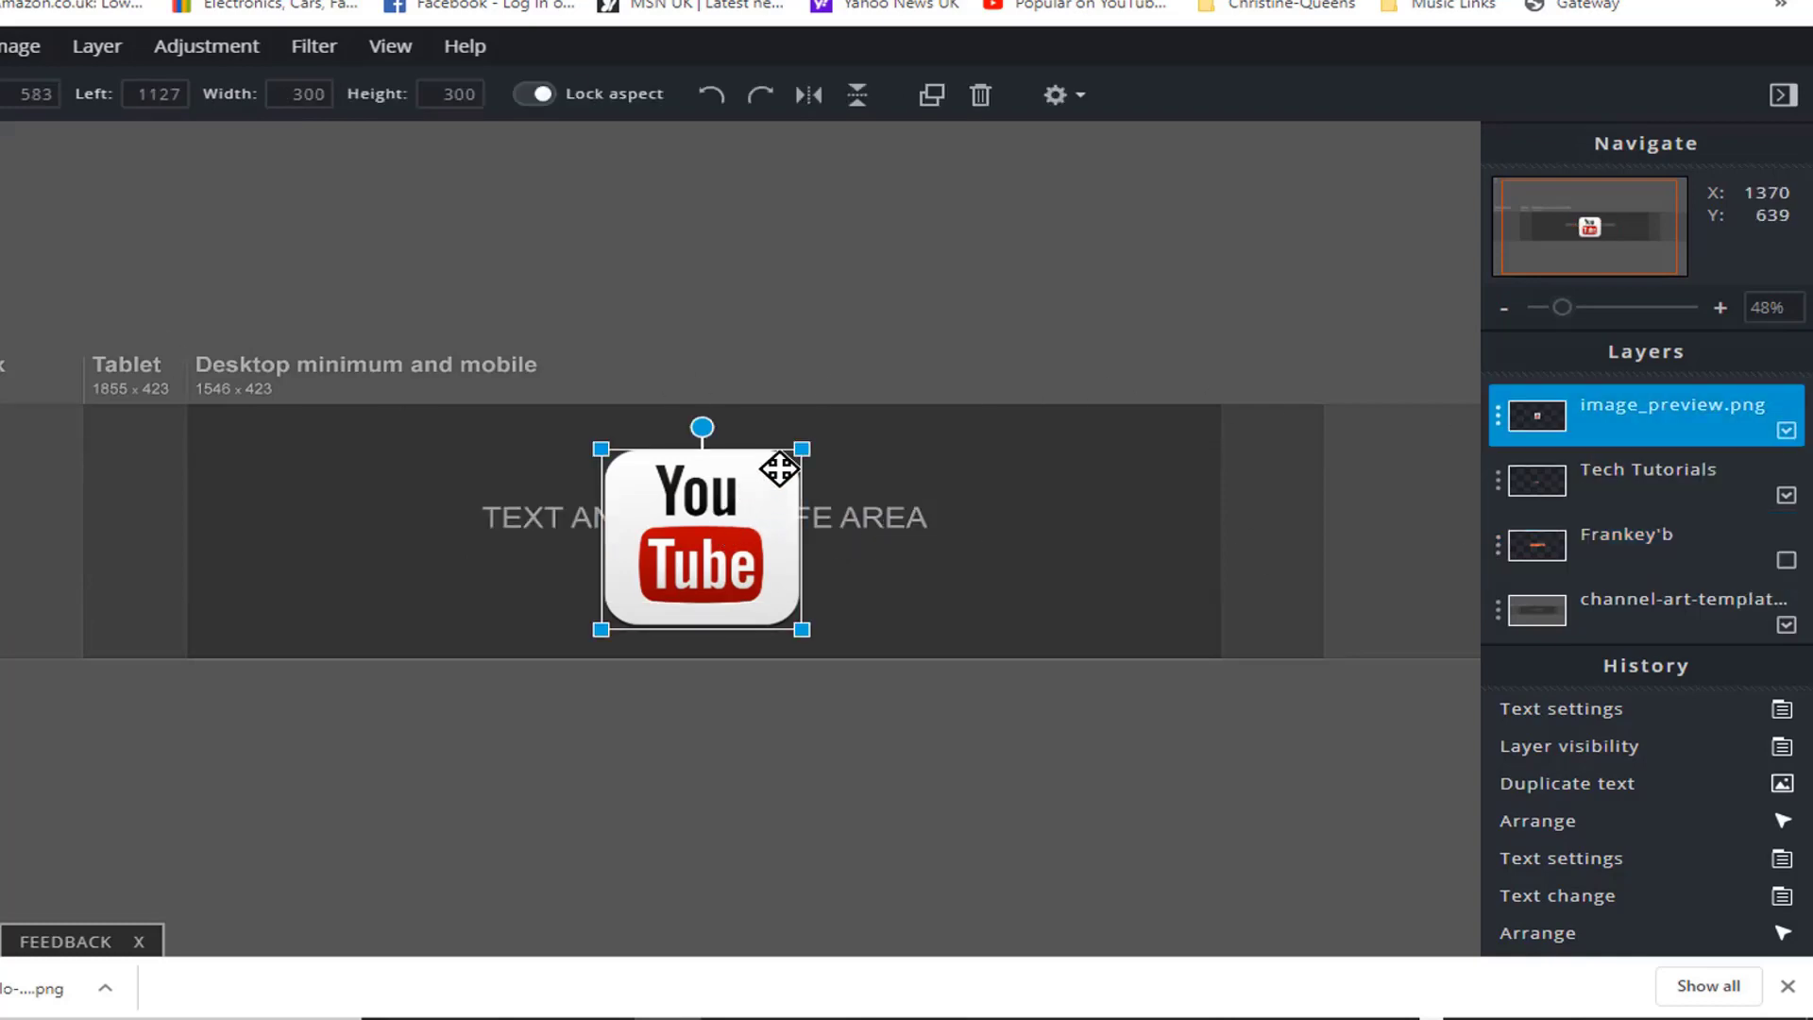
drag(805, 447, 355, 507)
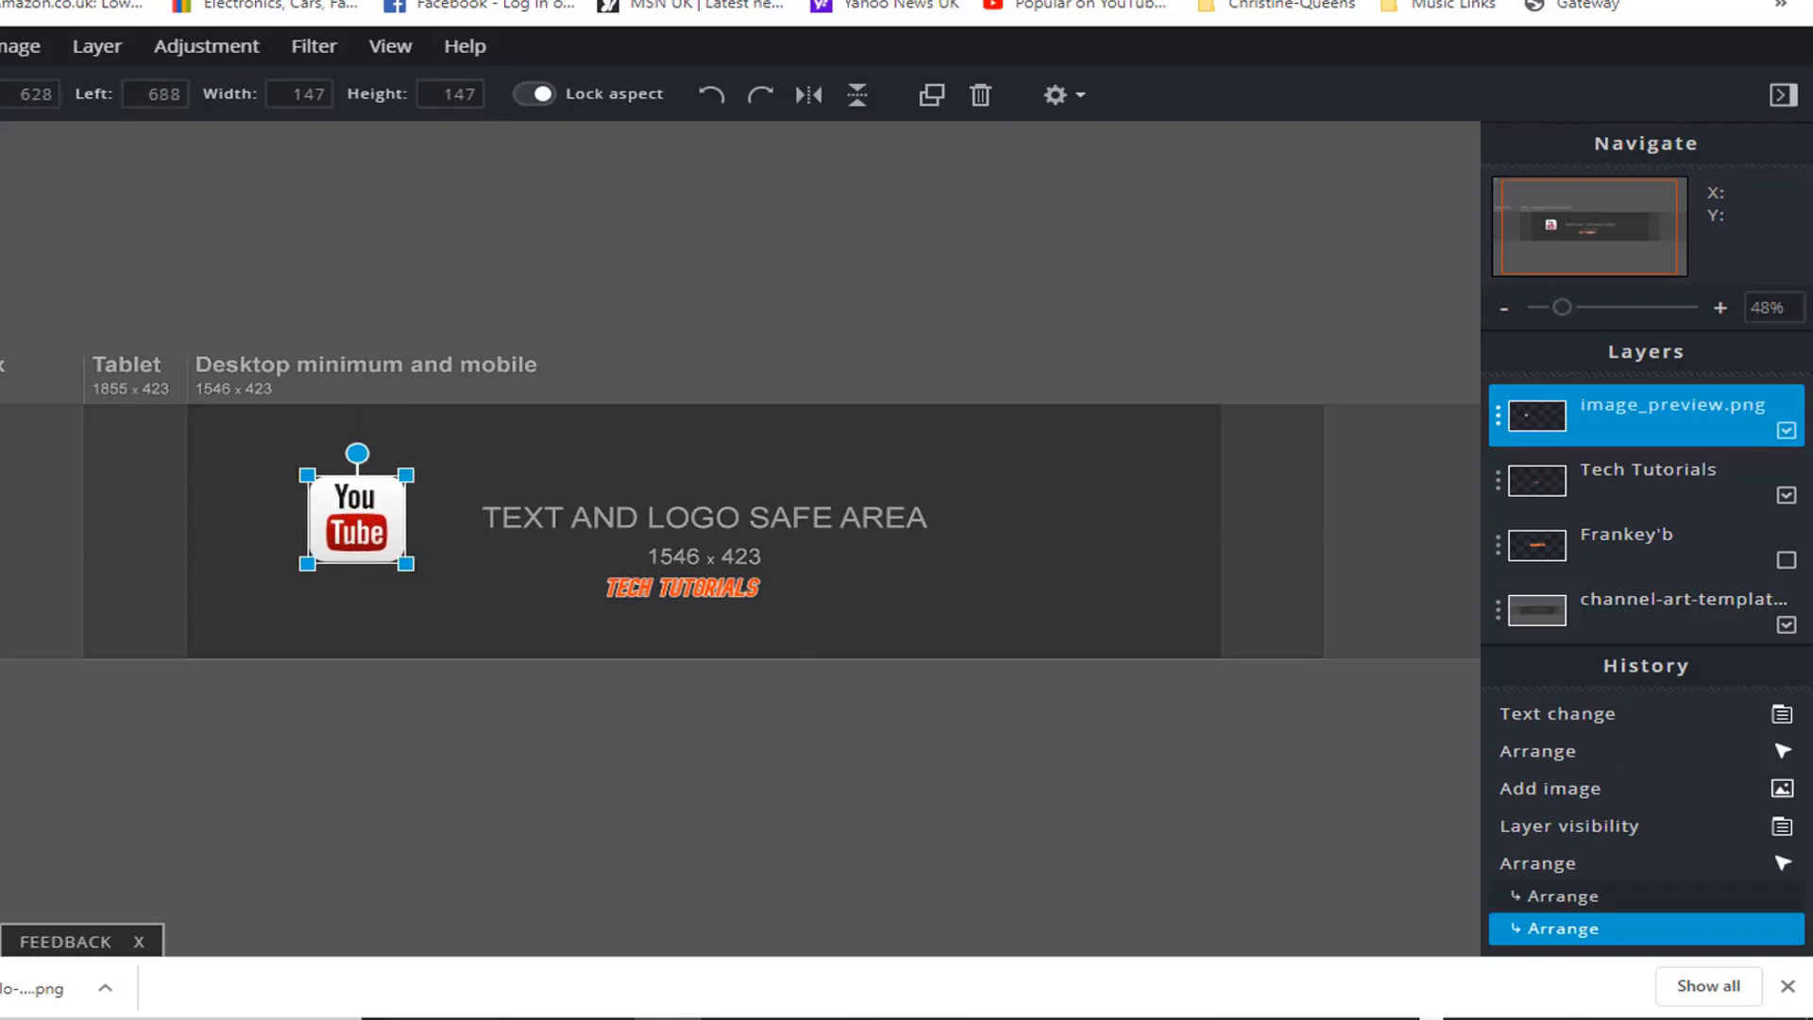
Stroke the YouTube logo with a size-4 near-white #F6EEEE outline at 100% opacity
click(19, 46)
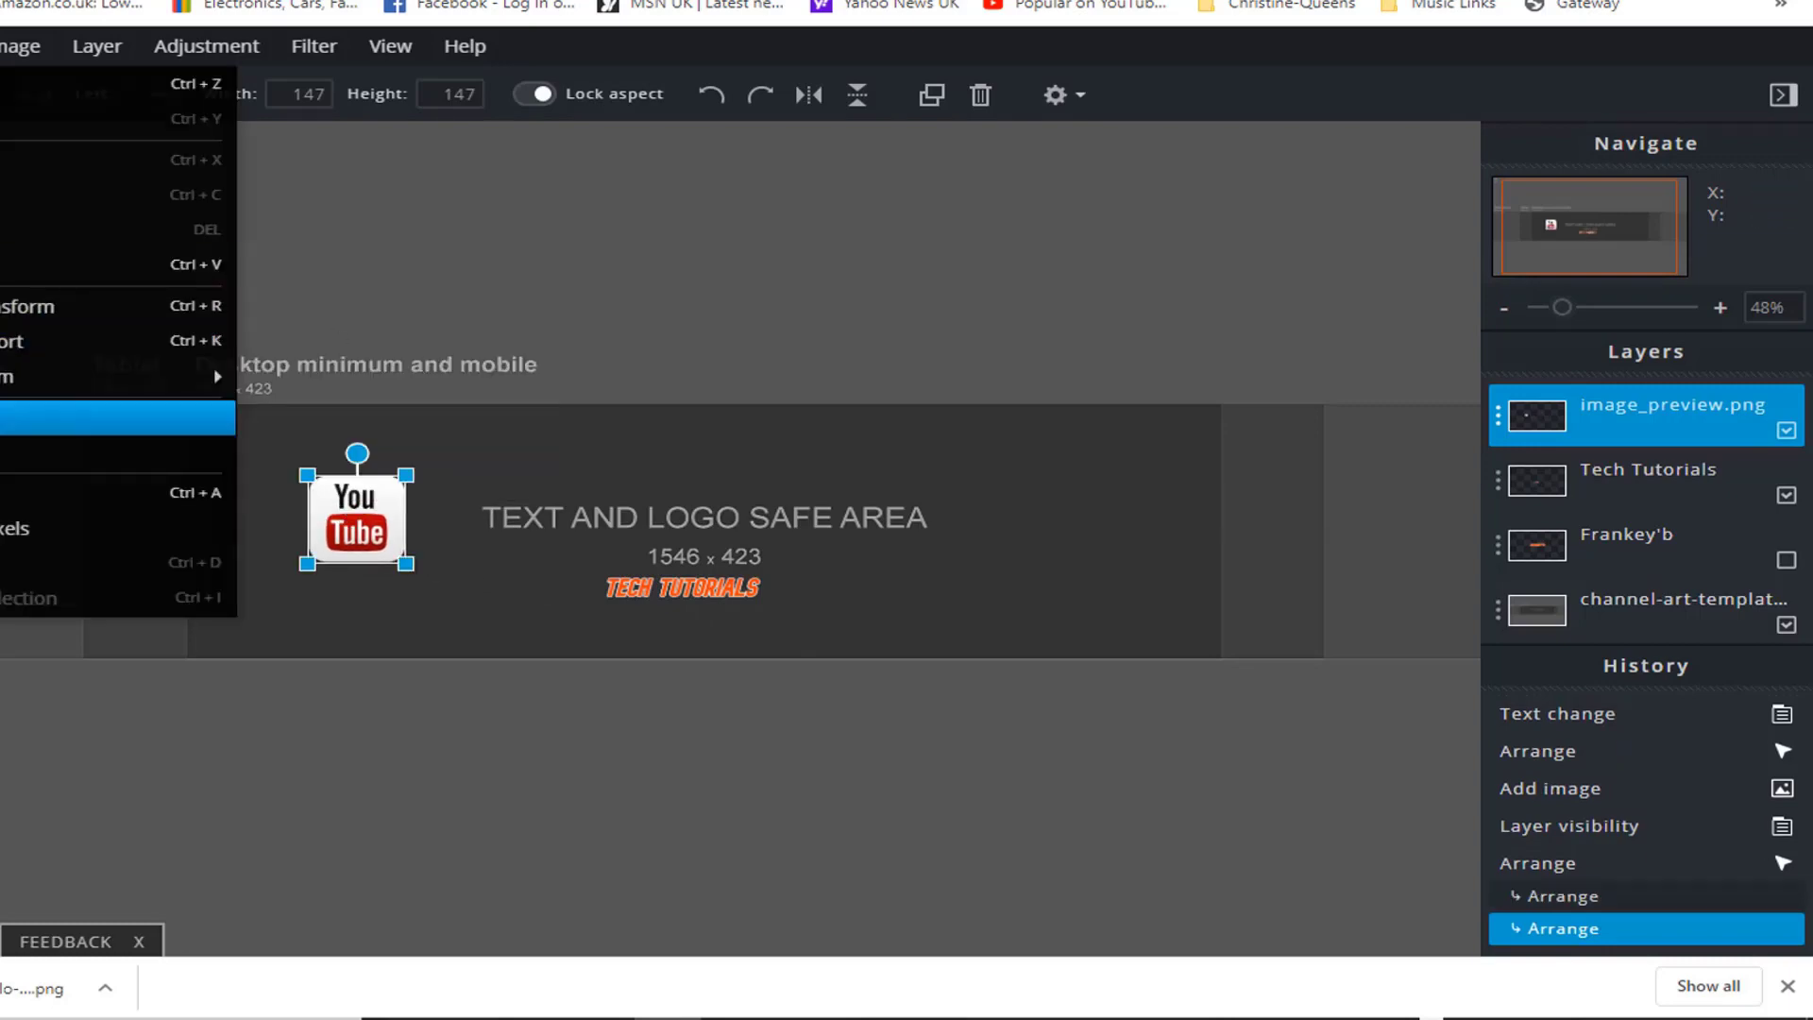
click(56, 417)
click(969, 370)
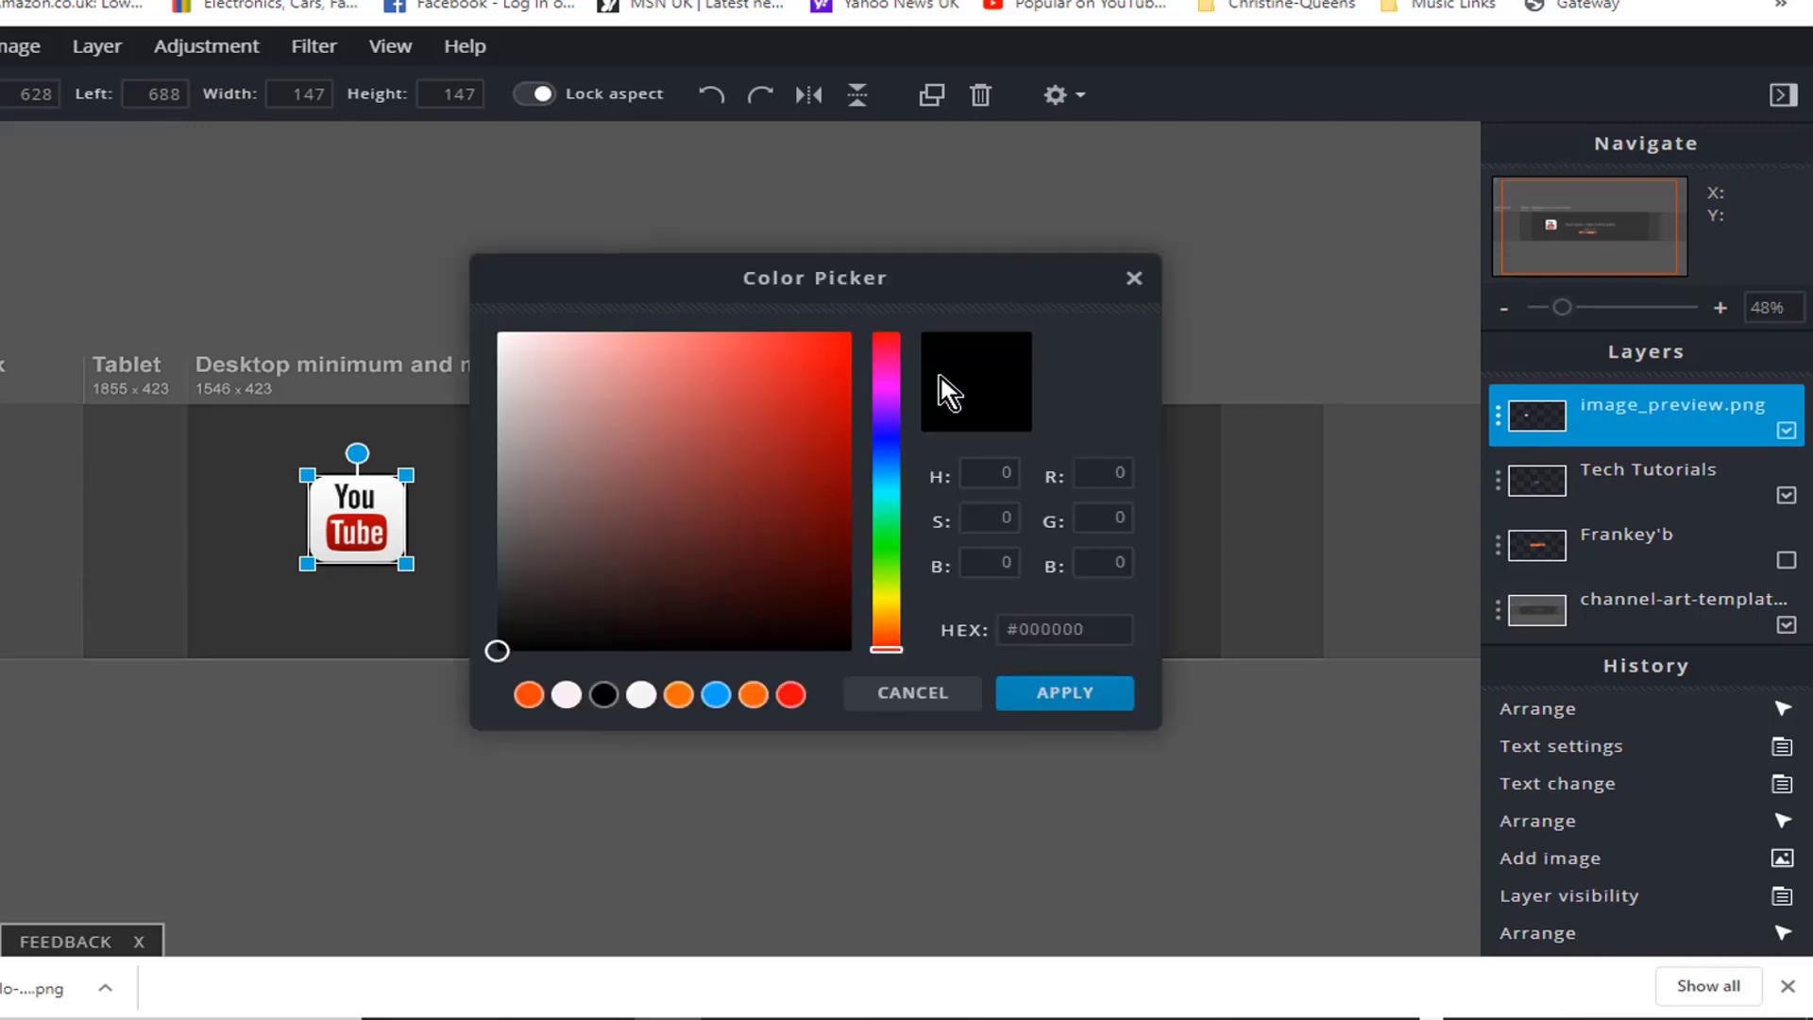
click(567, 695)
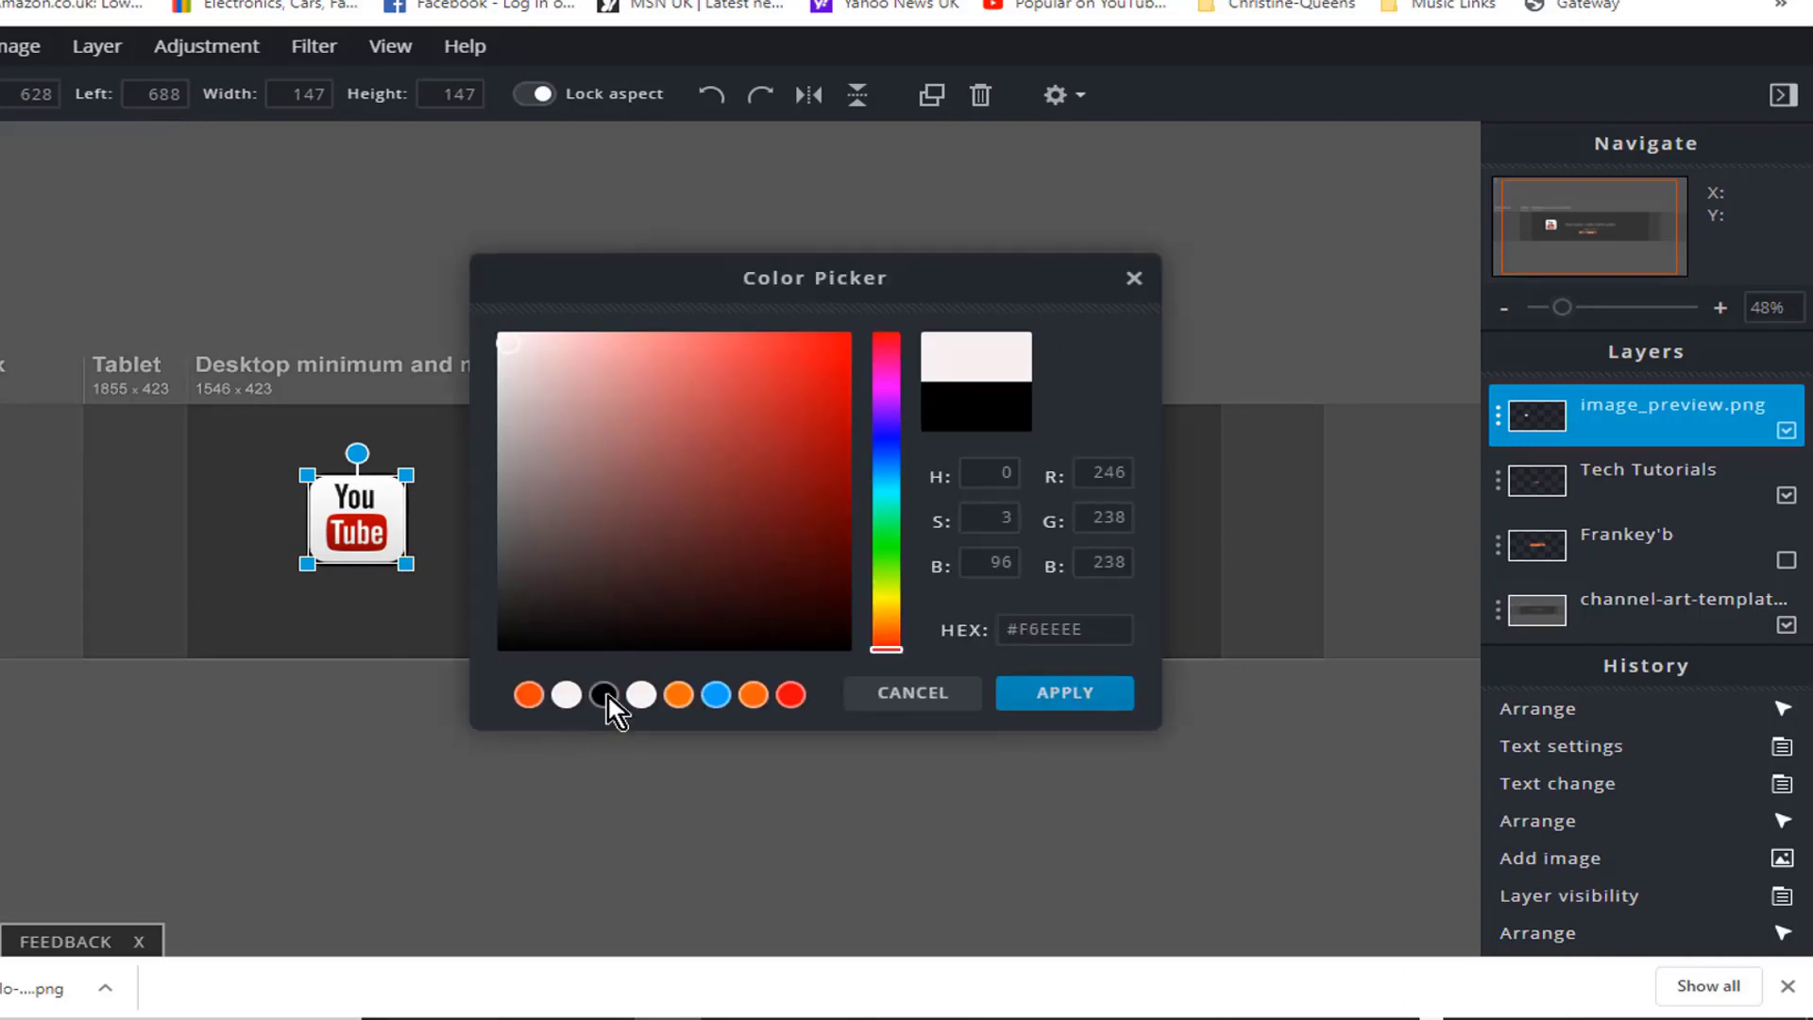
click(1070, 703)
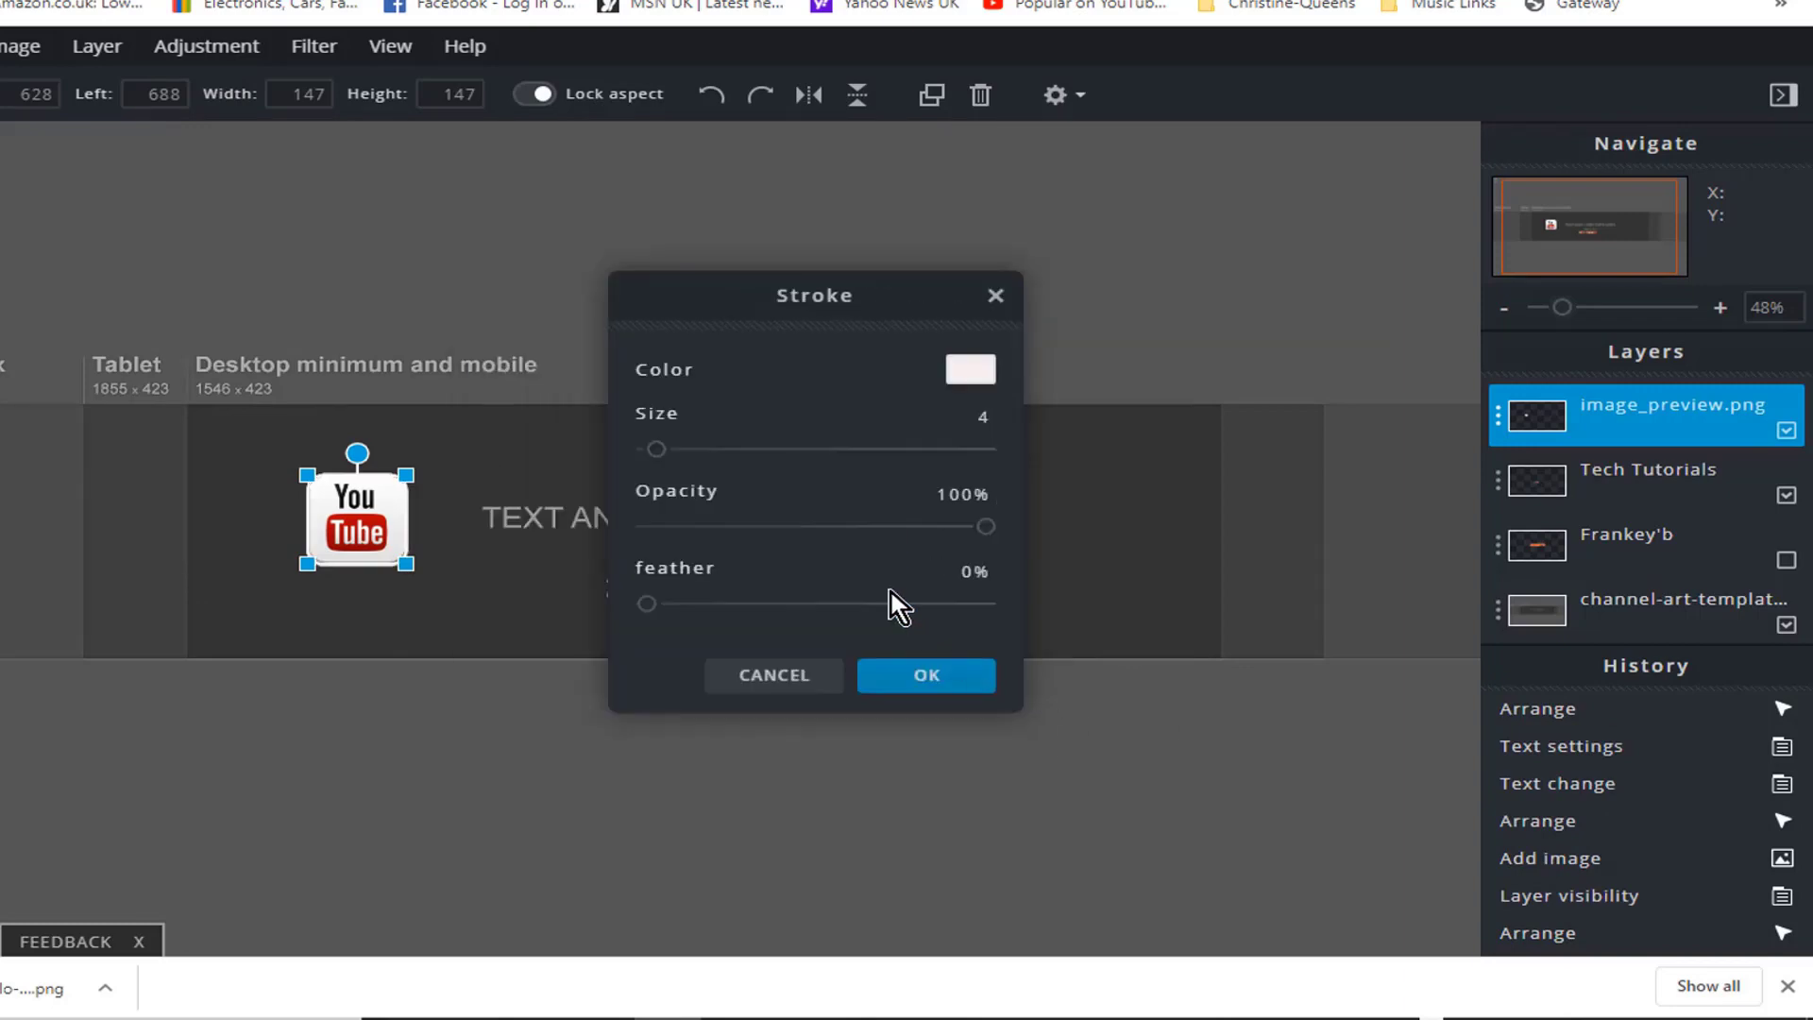
click(921, 678)
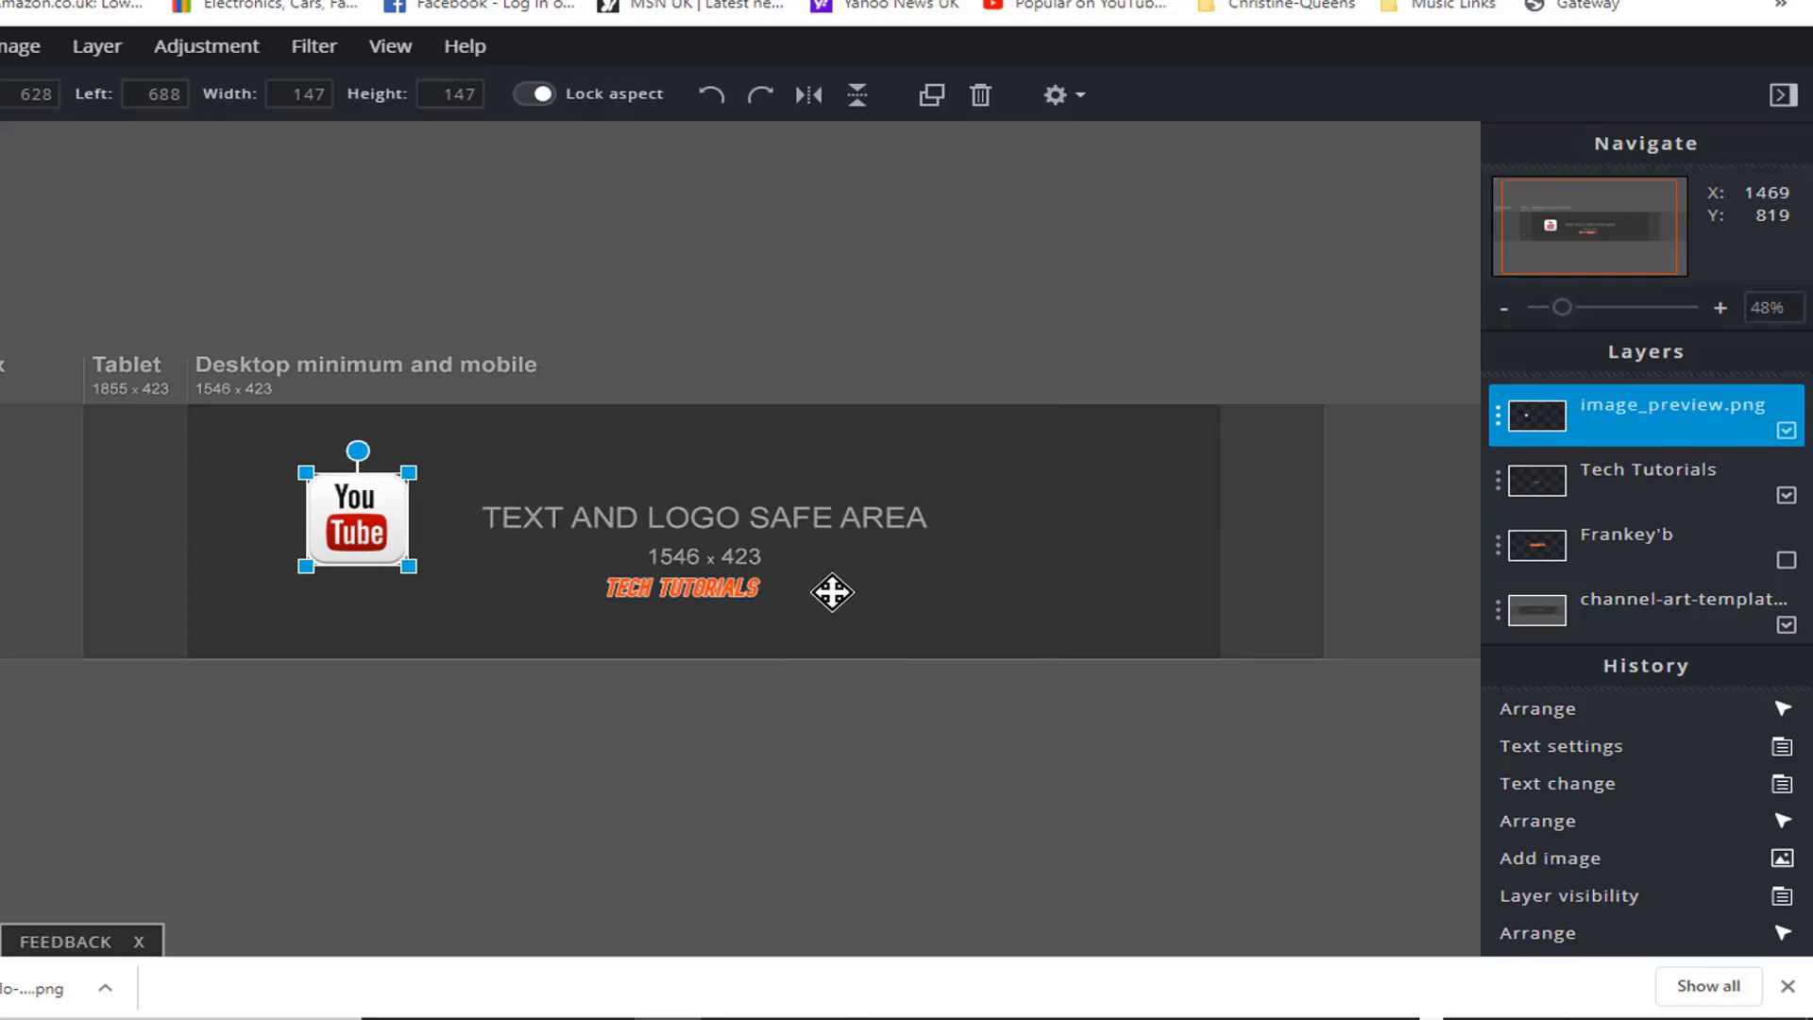
Duplicate the TECH TUTORIALS text and move the copy beneath the YouTube logo
click(374, 511)
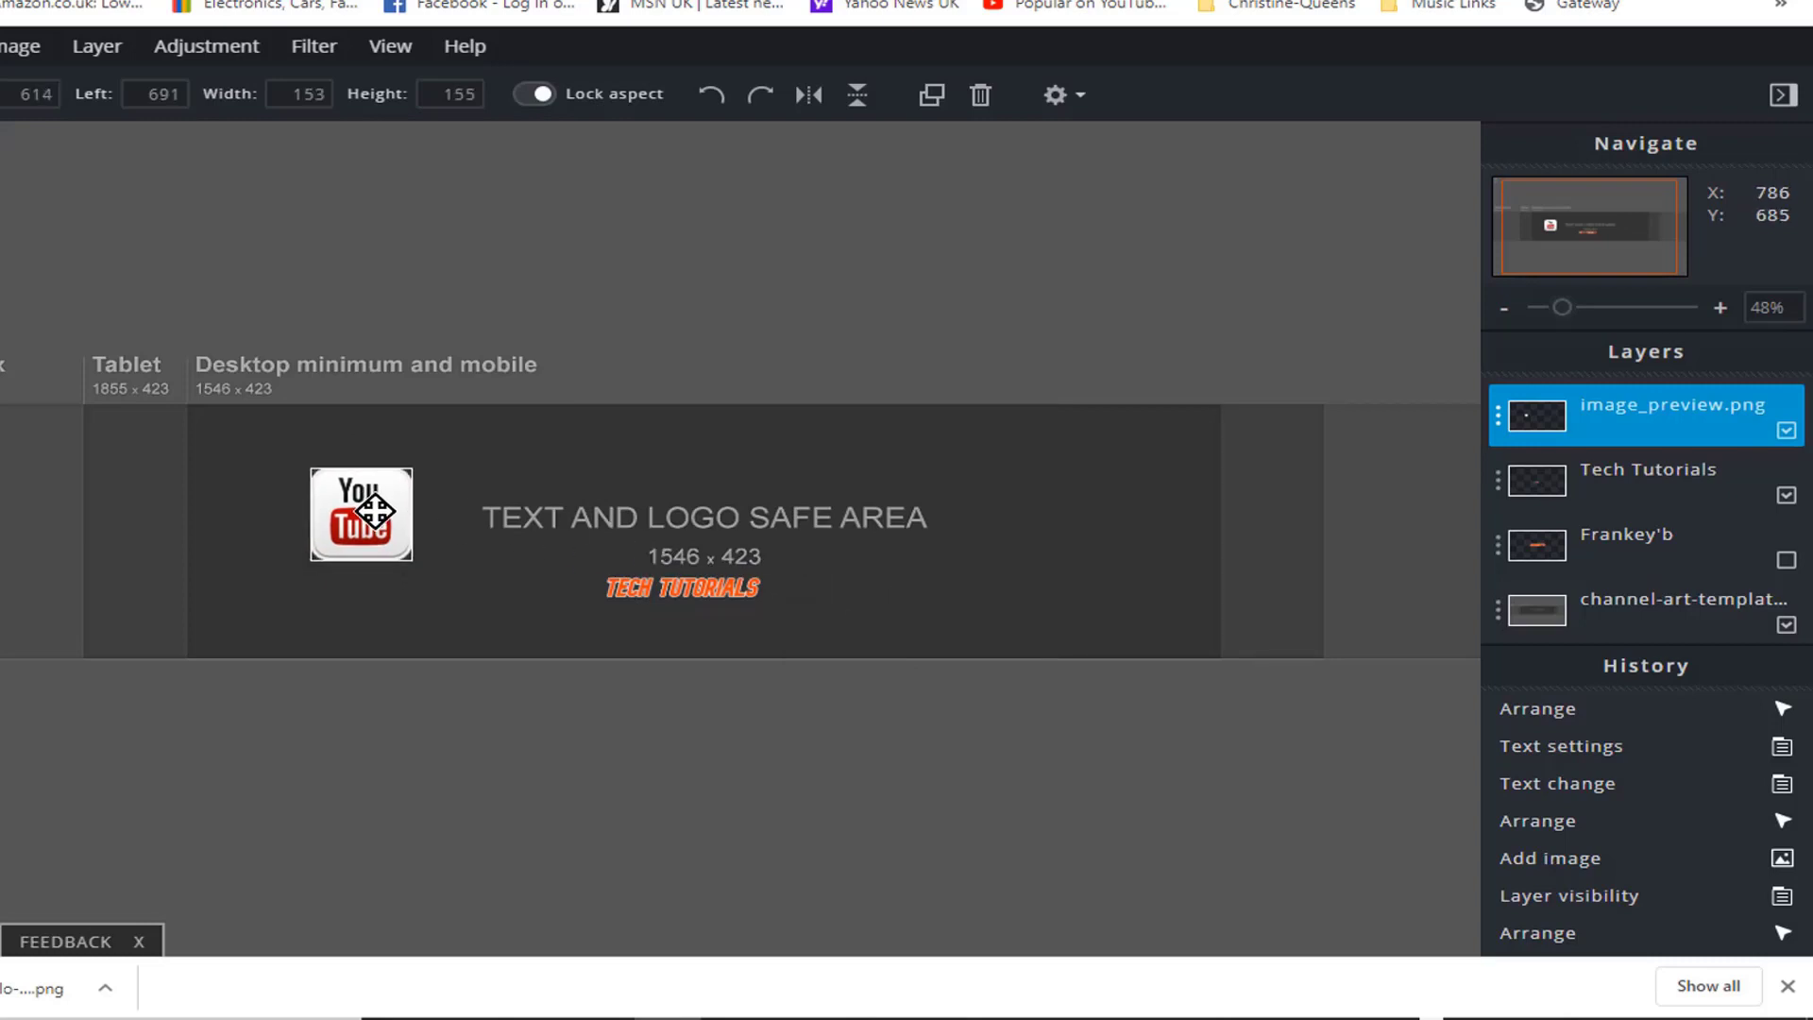
click(374, 511)
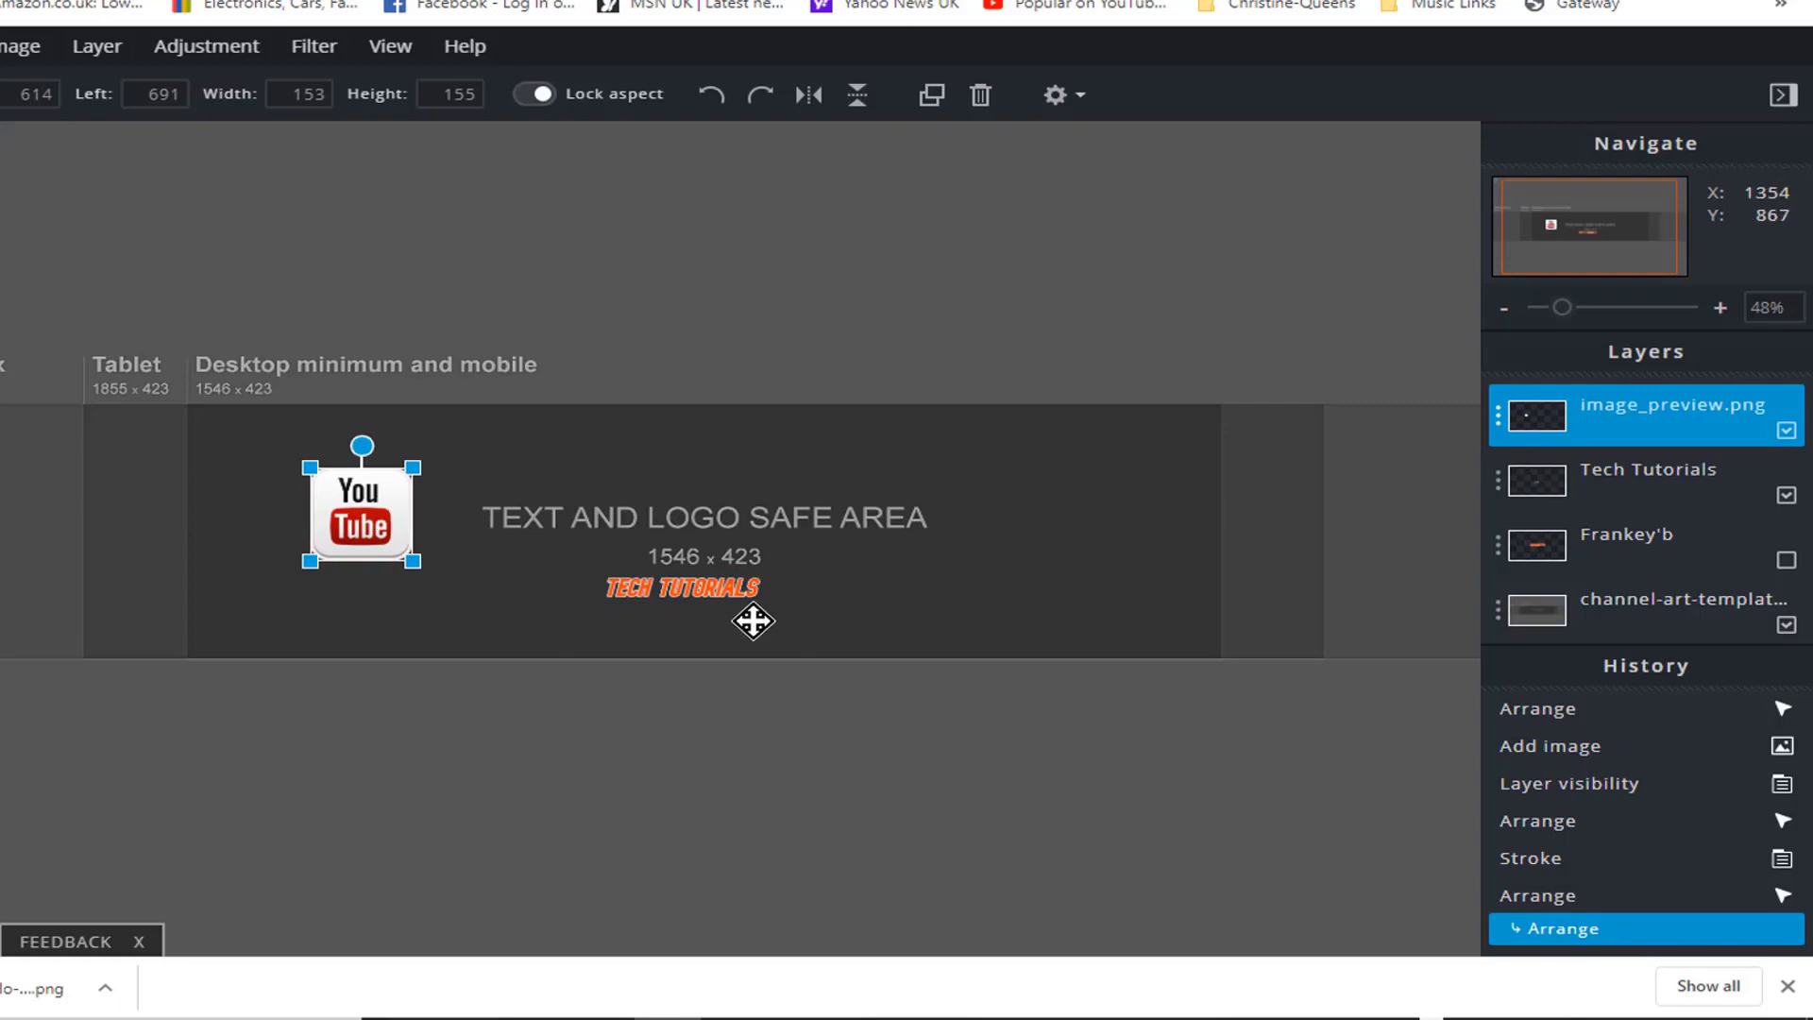
click(672, 590)
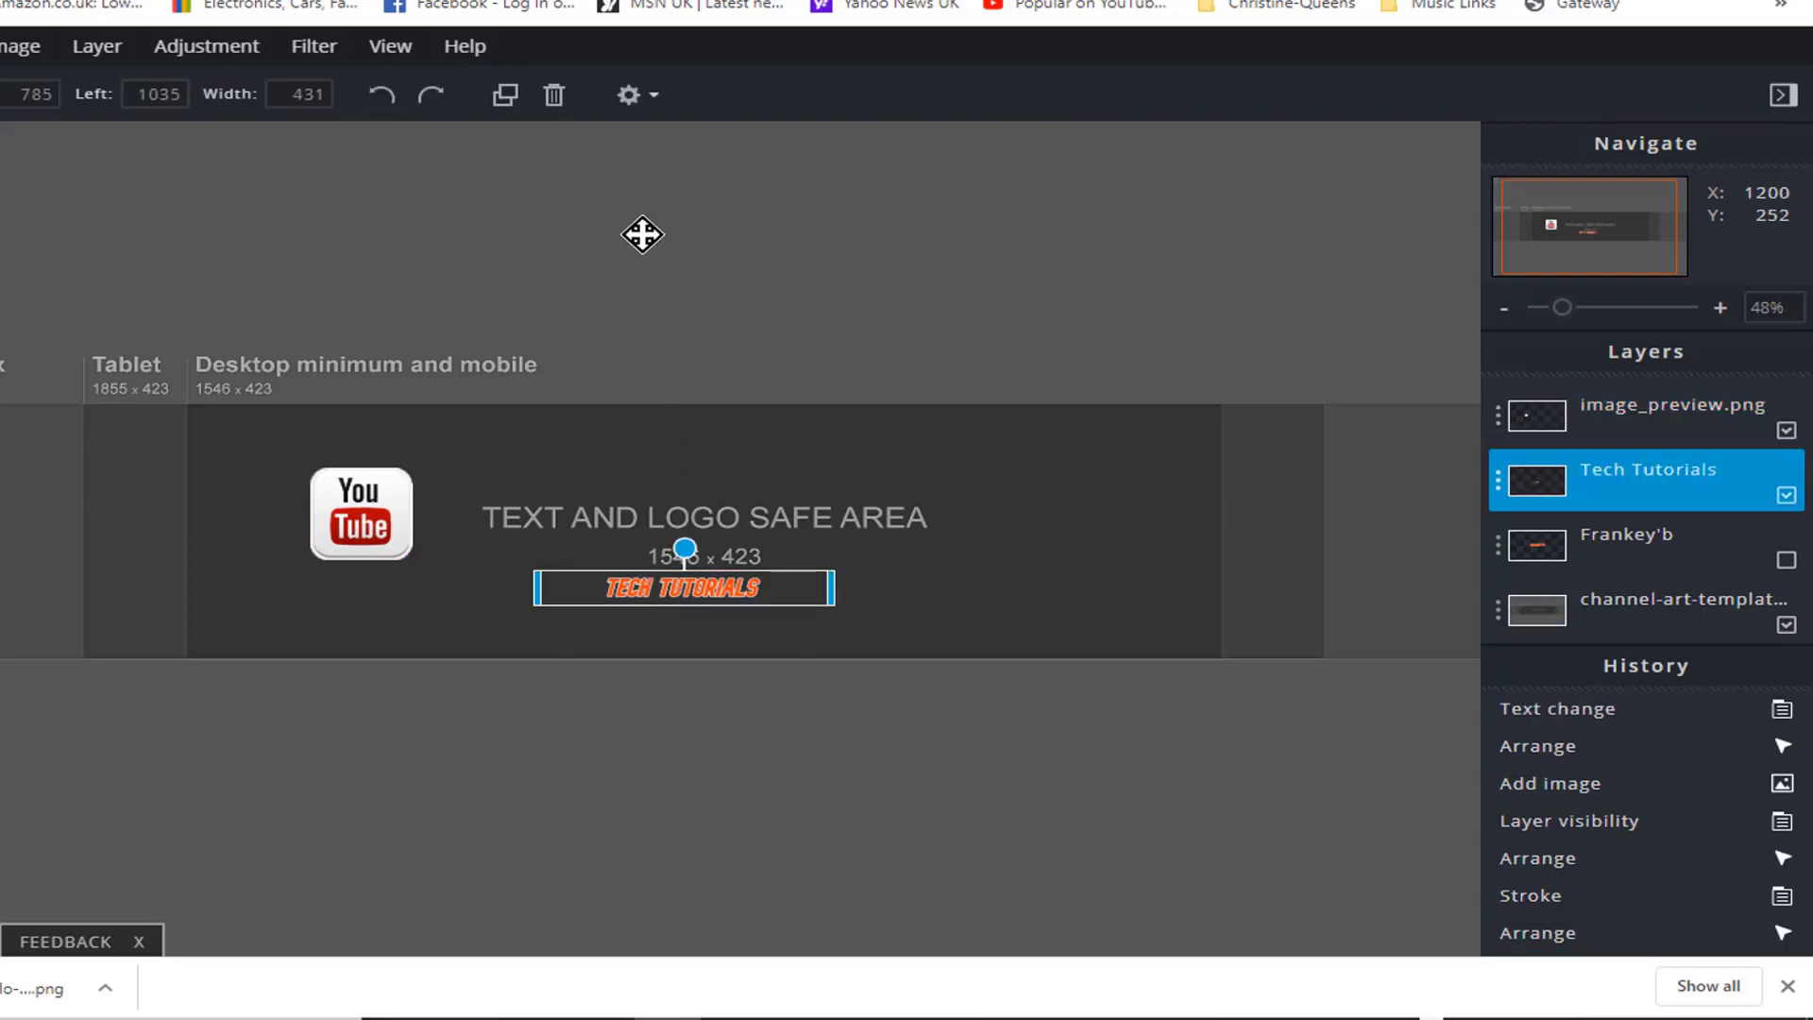
click(507, 97)
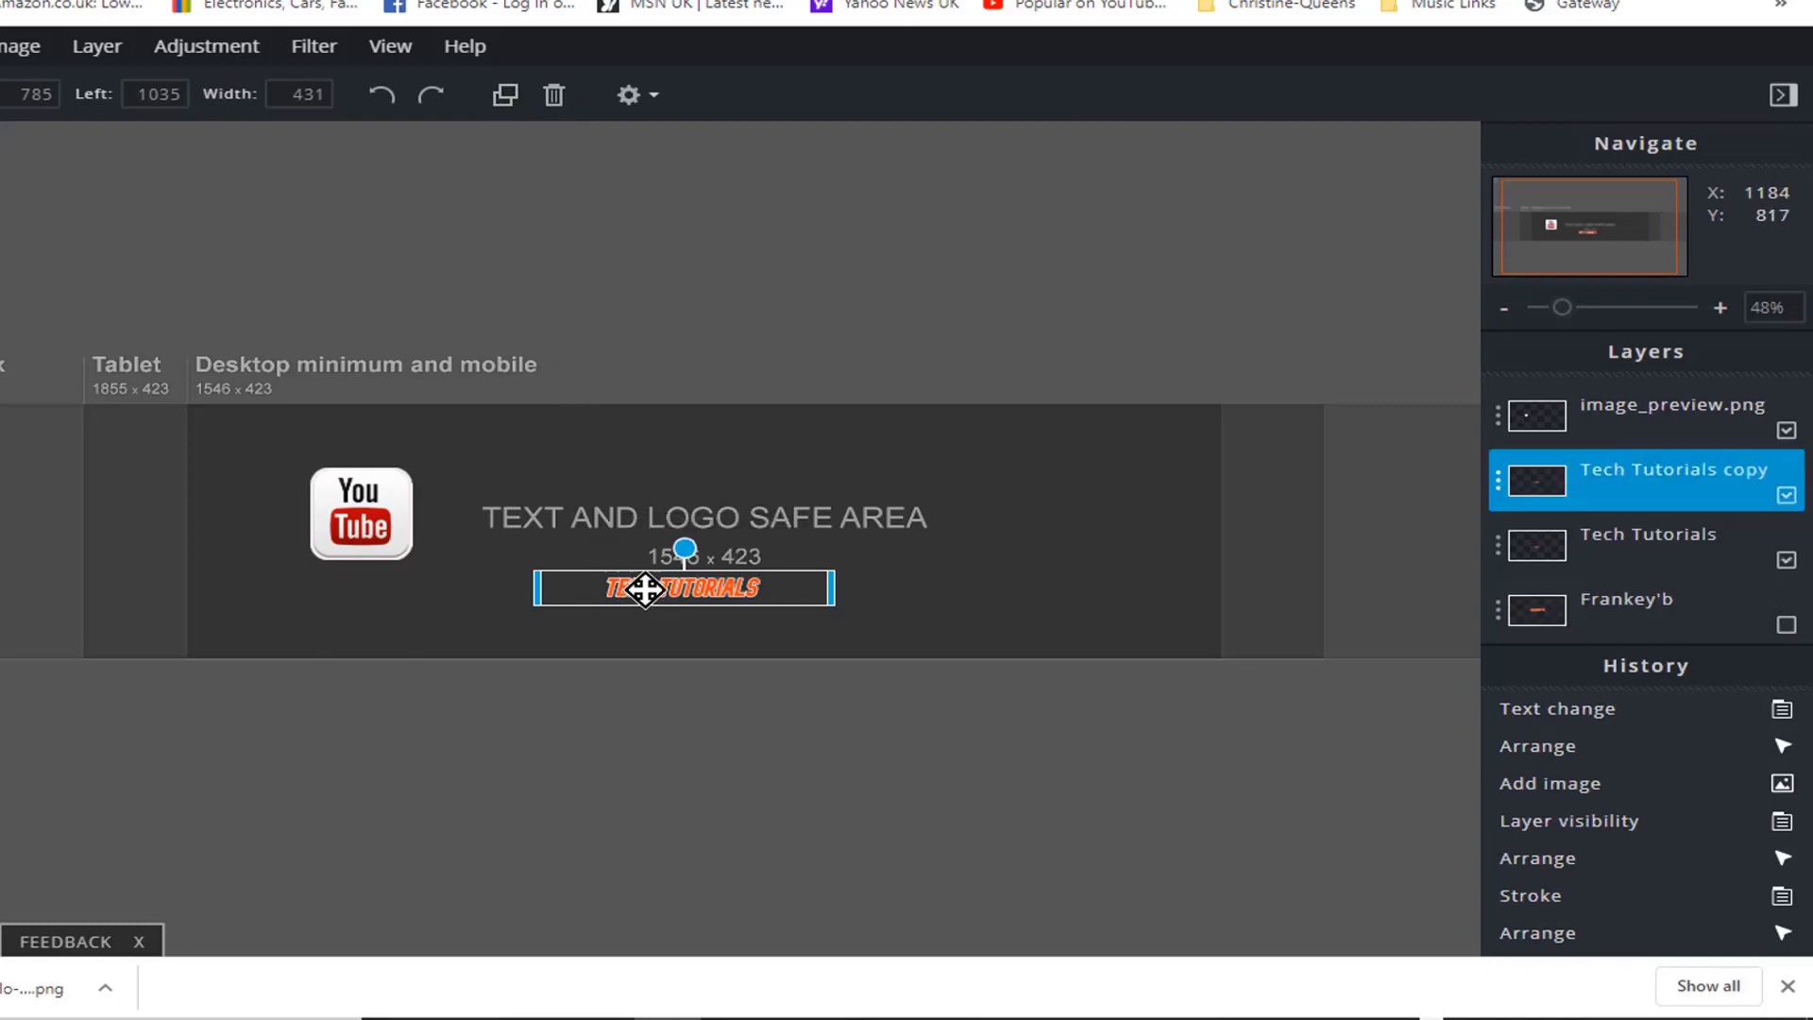
drag(645, 589, 332, 576)
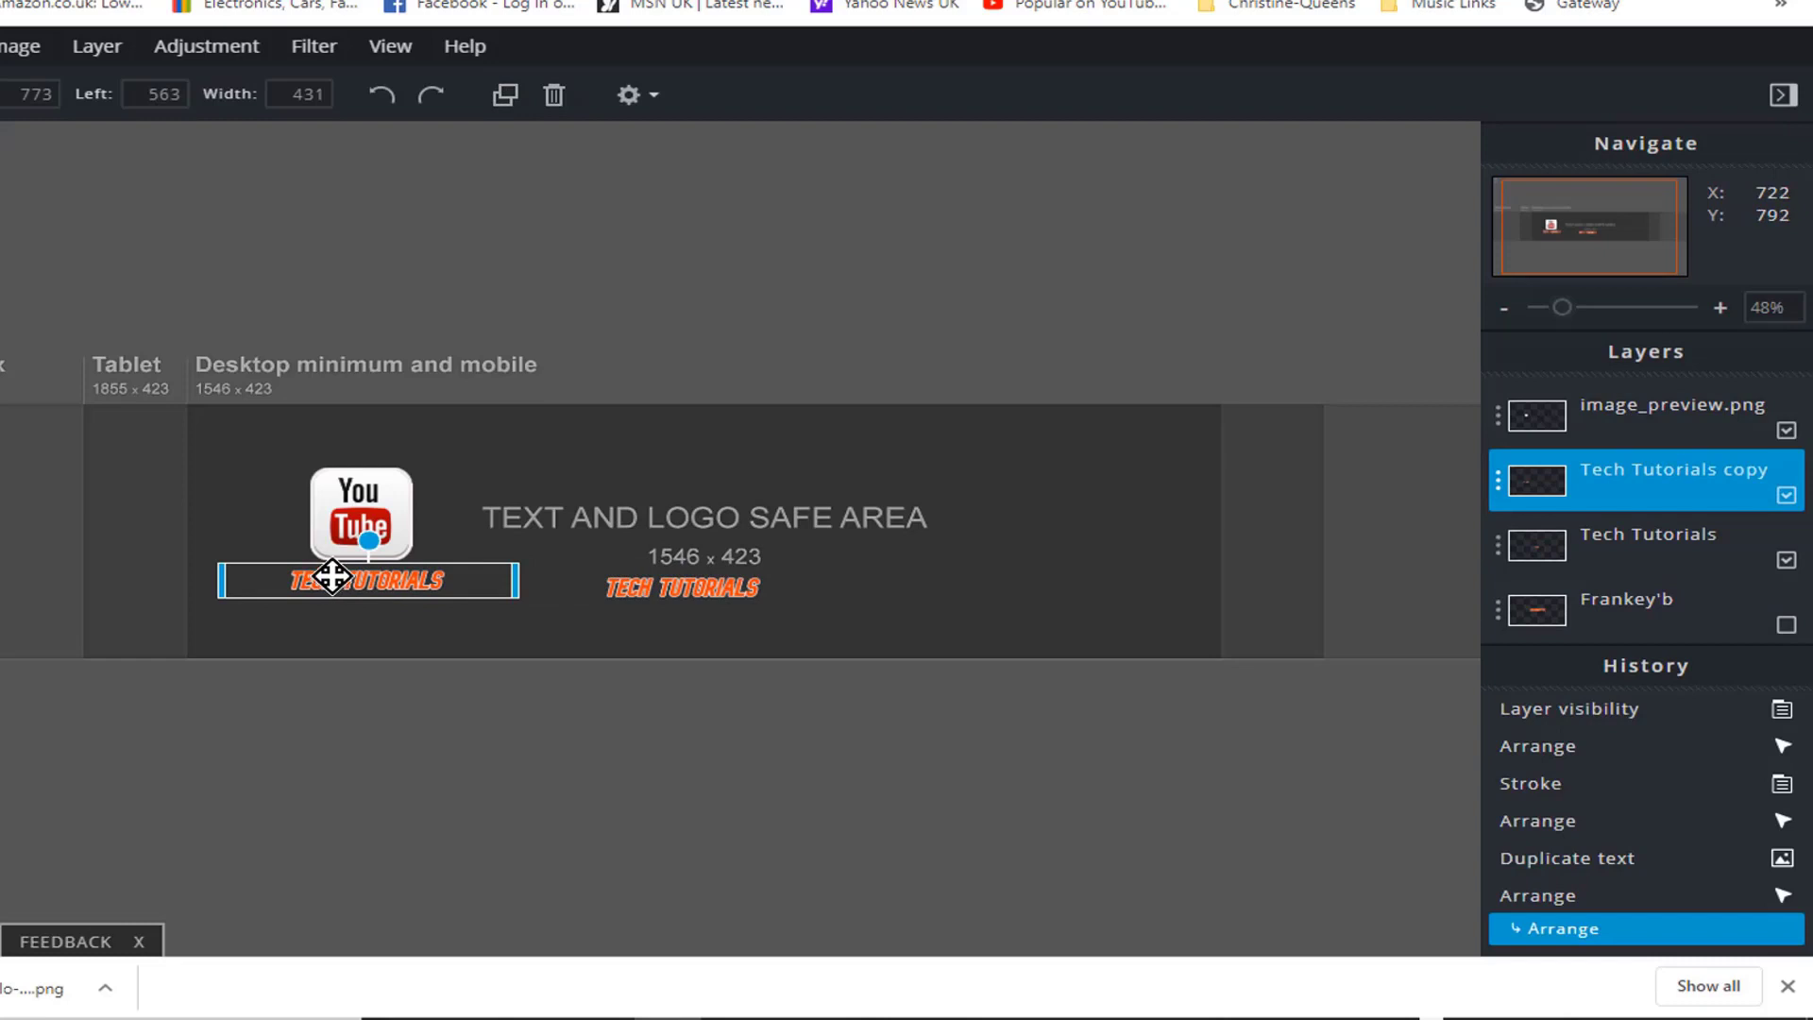
Retype the copy as YOUTUBE, narrow its box, and turn off italics
double_click(332, 576)
text(M)
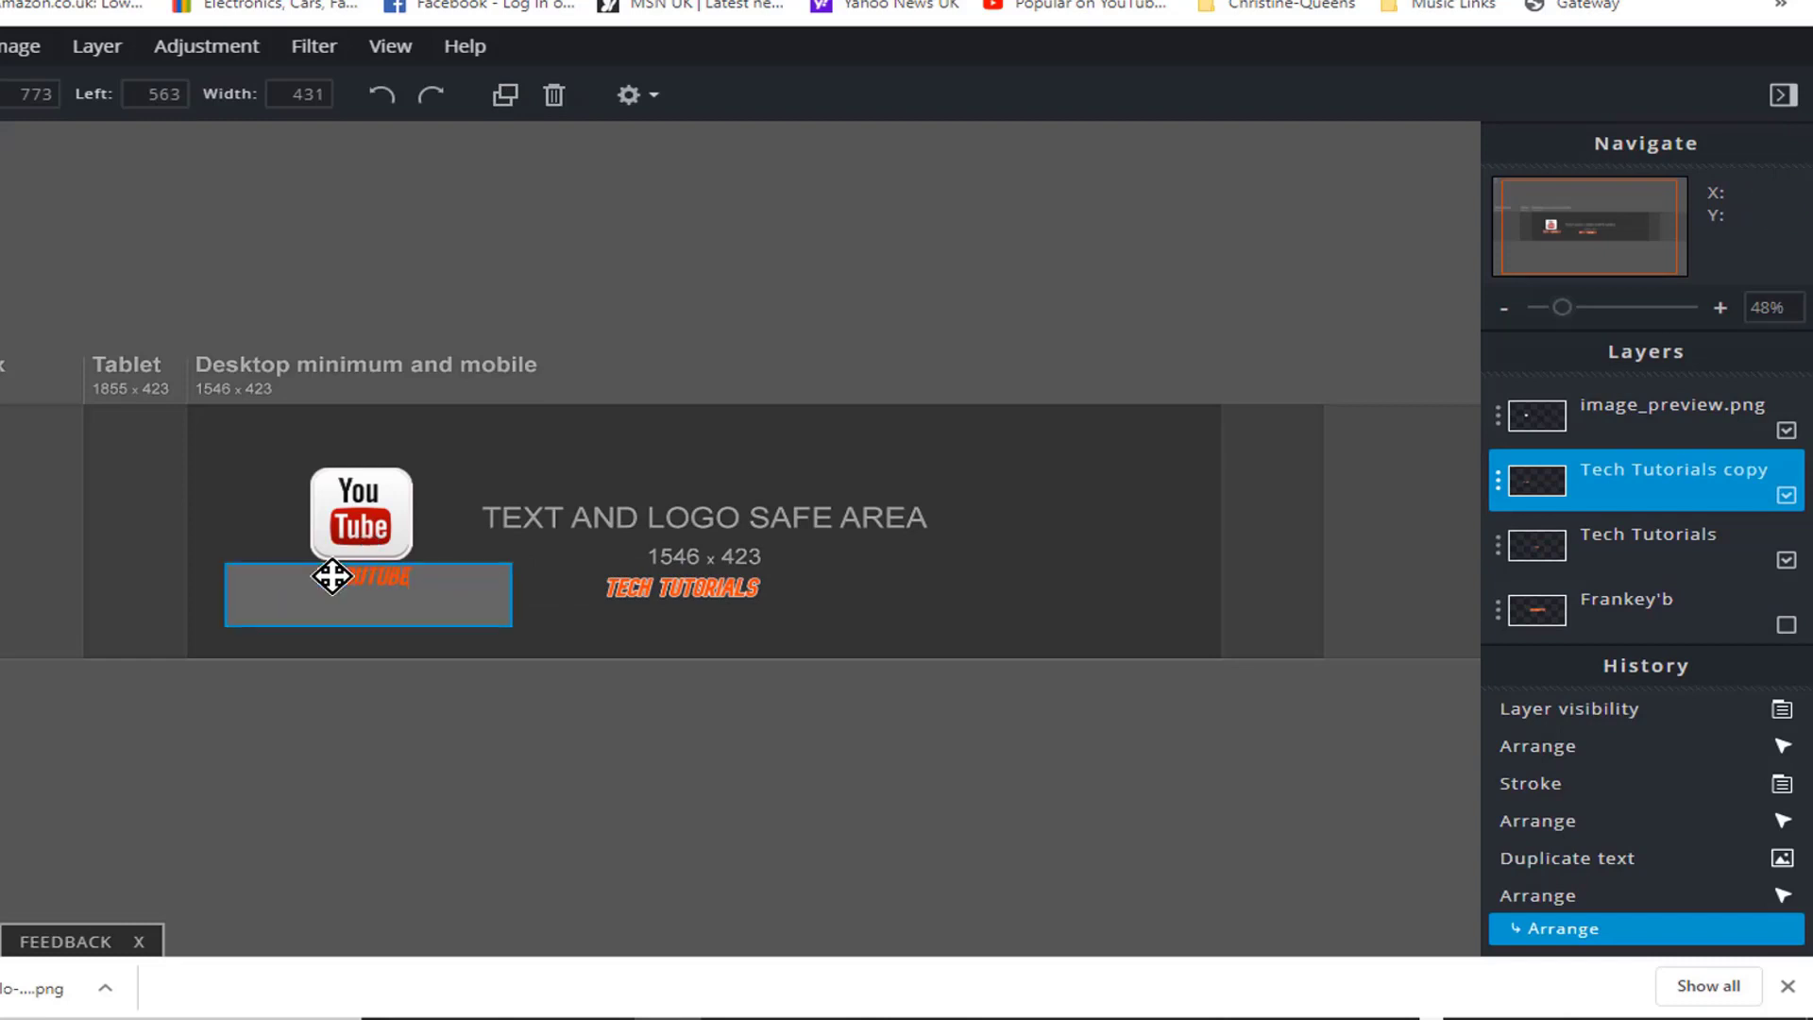
text(OUTUBE)
click(631, 826)
drag(511, 580, 364, 579)
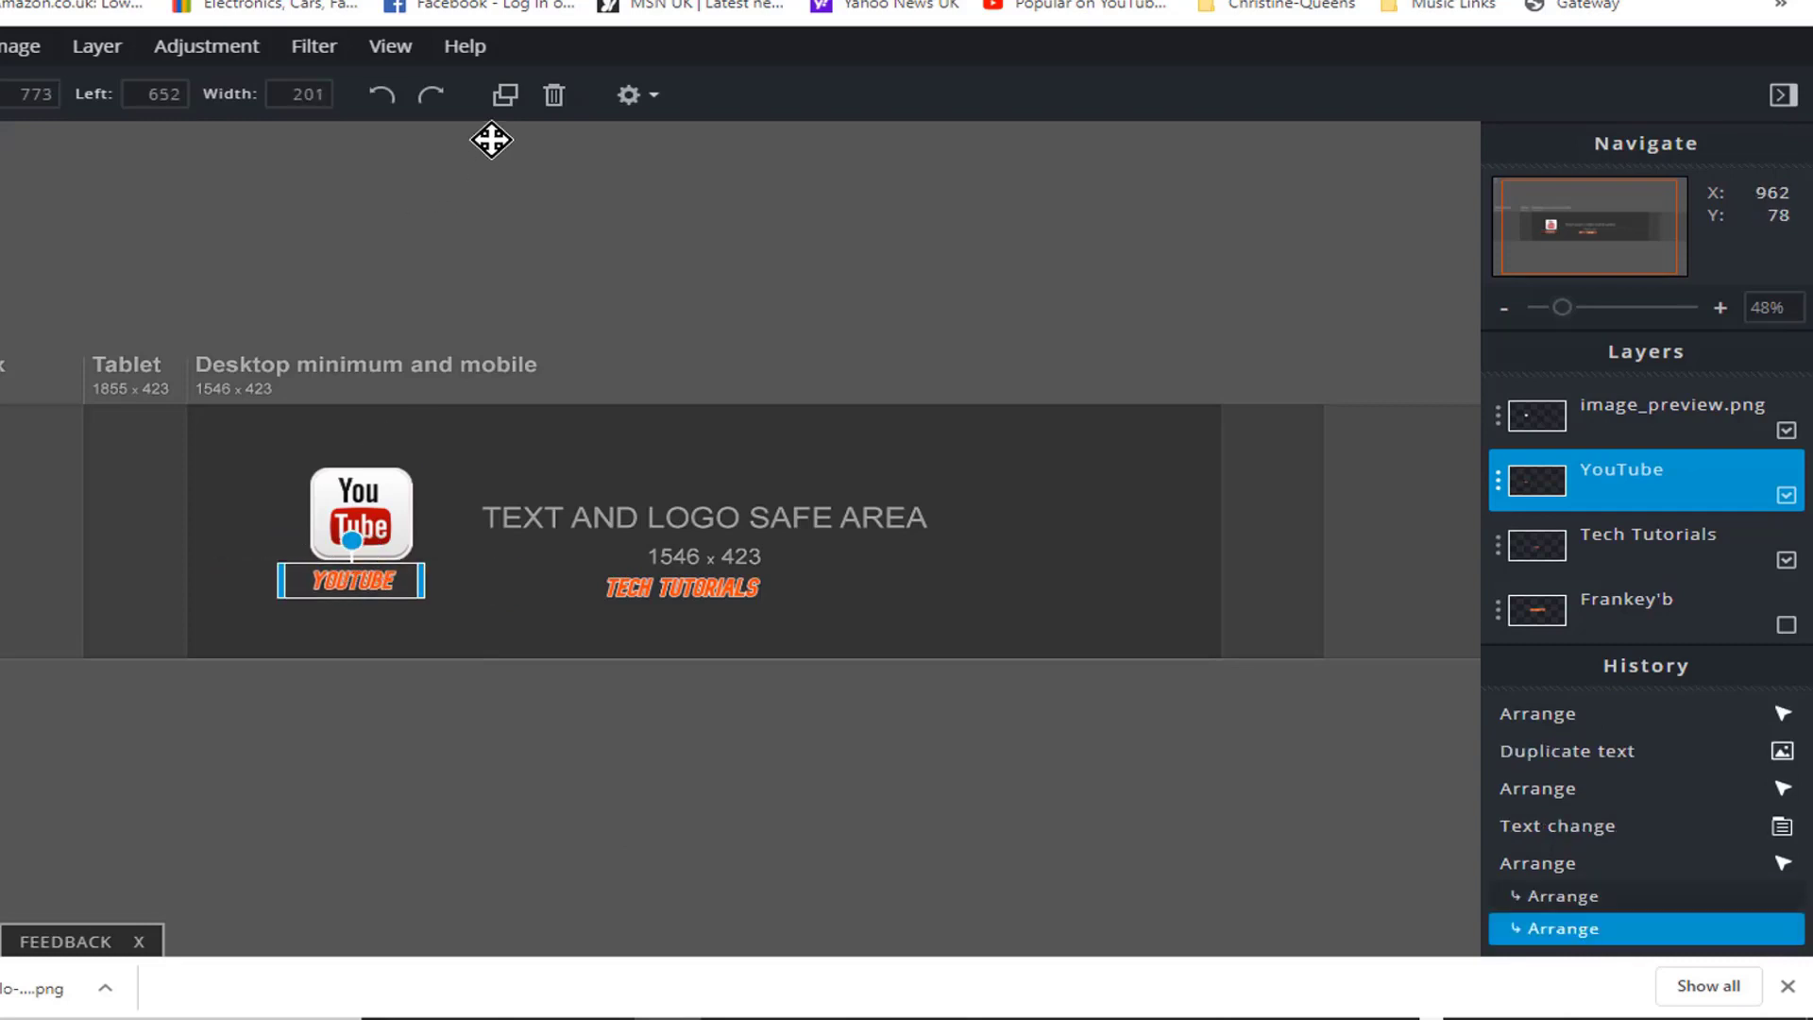
key(t)
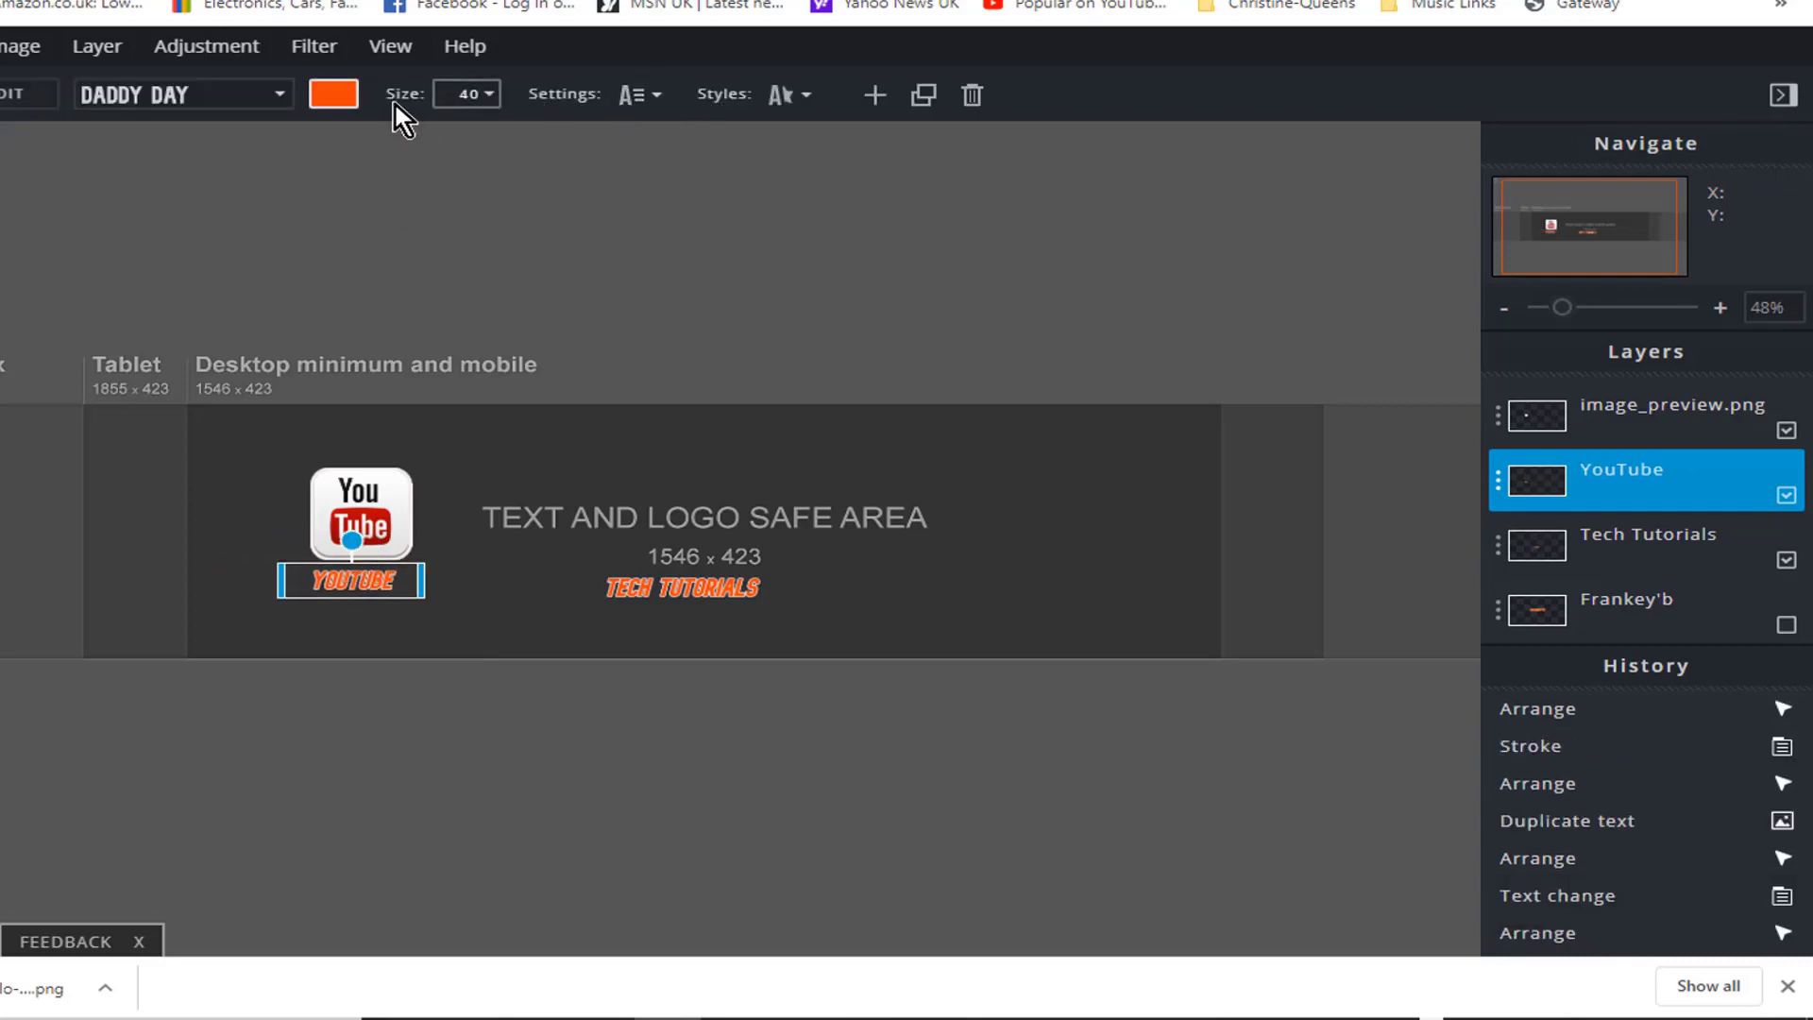
click(661, 100)
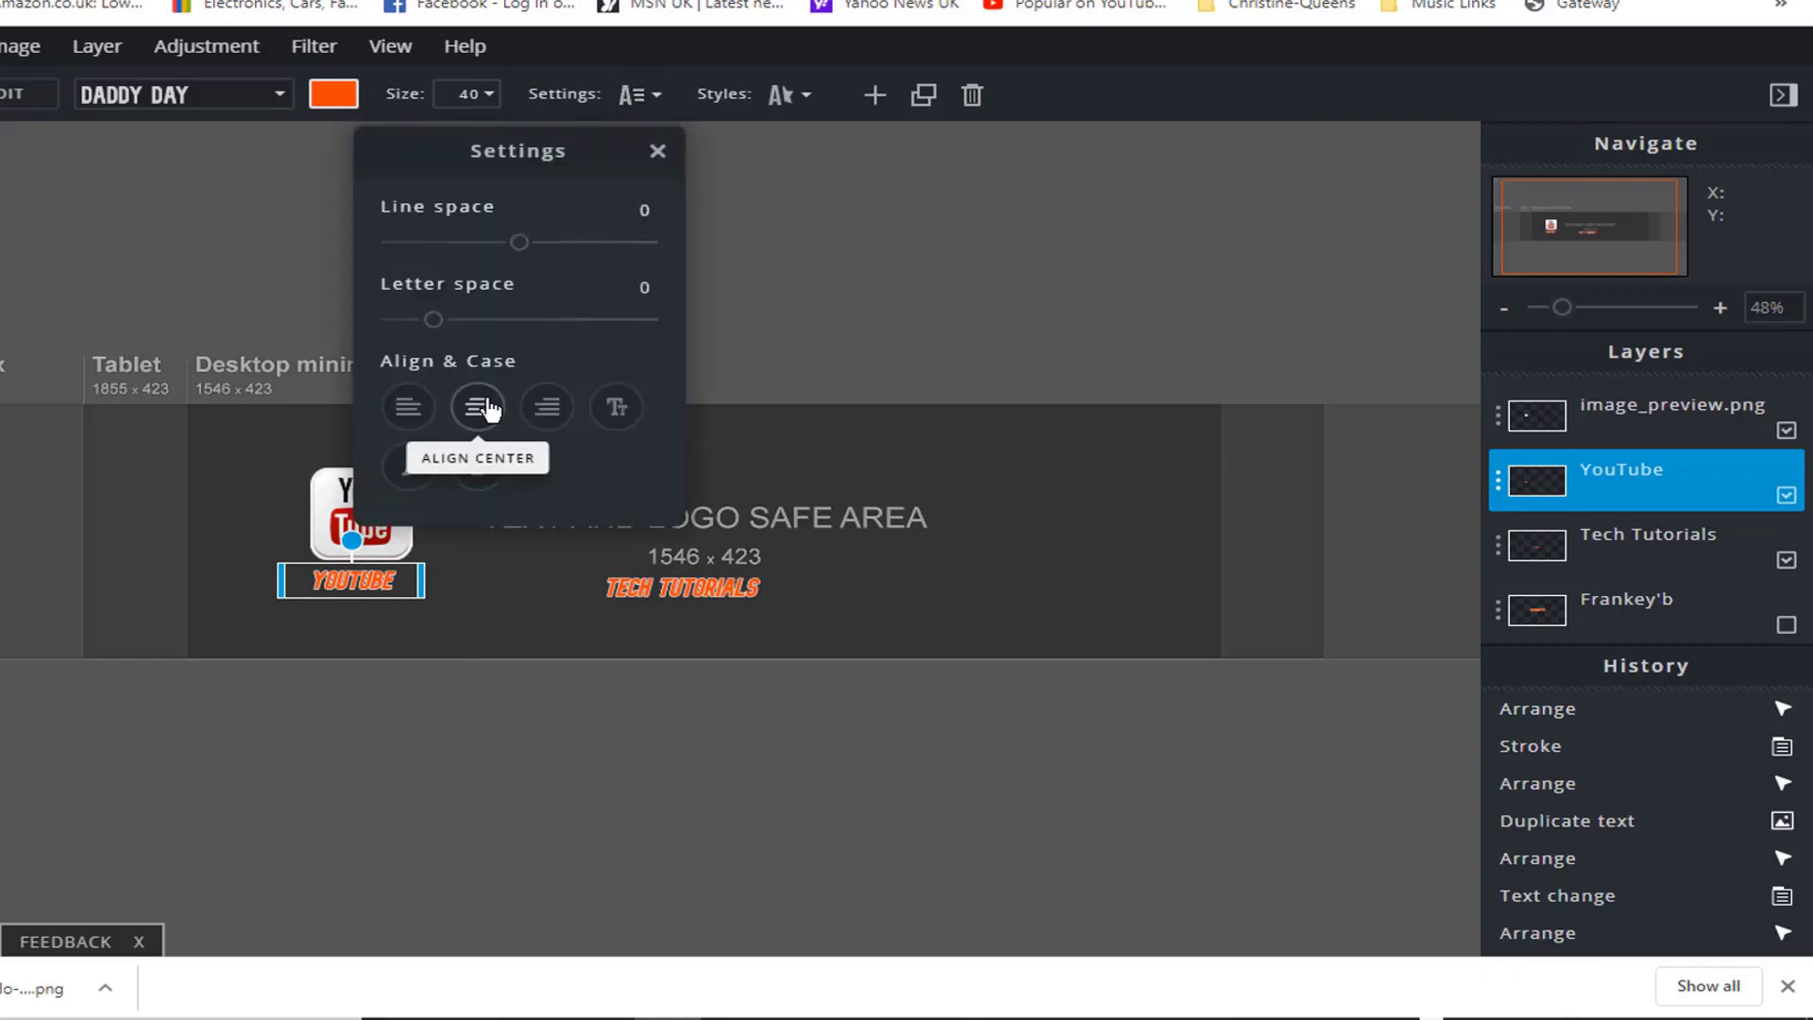
click(405, 472)
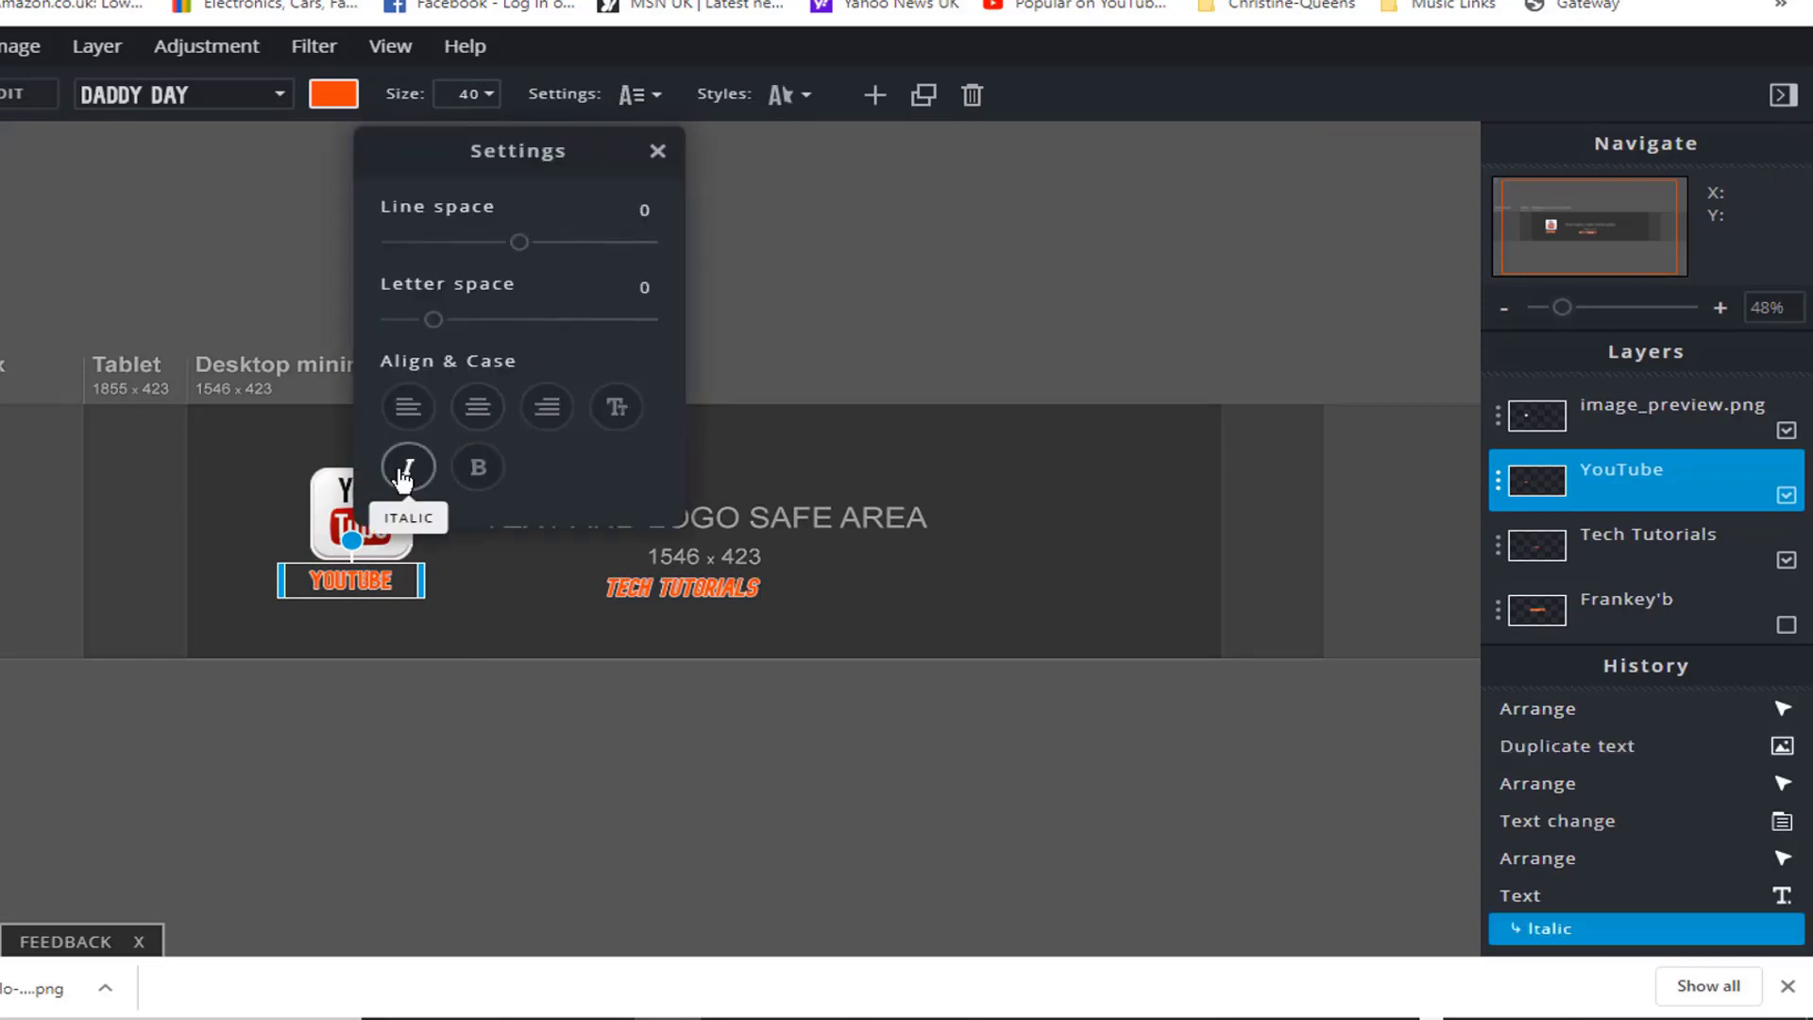
click(570, 780)
click(433, 778)
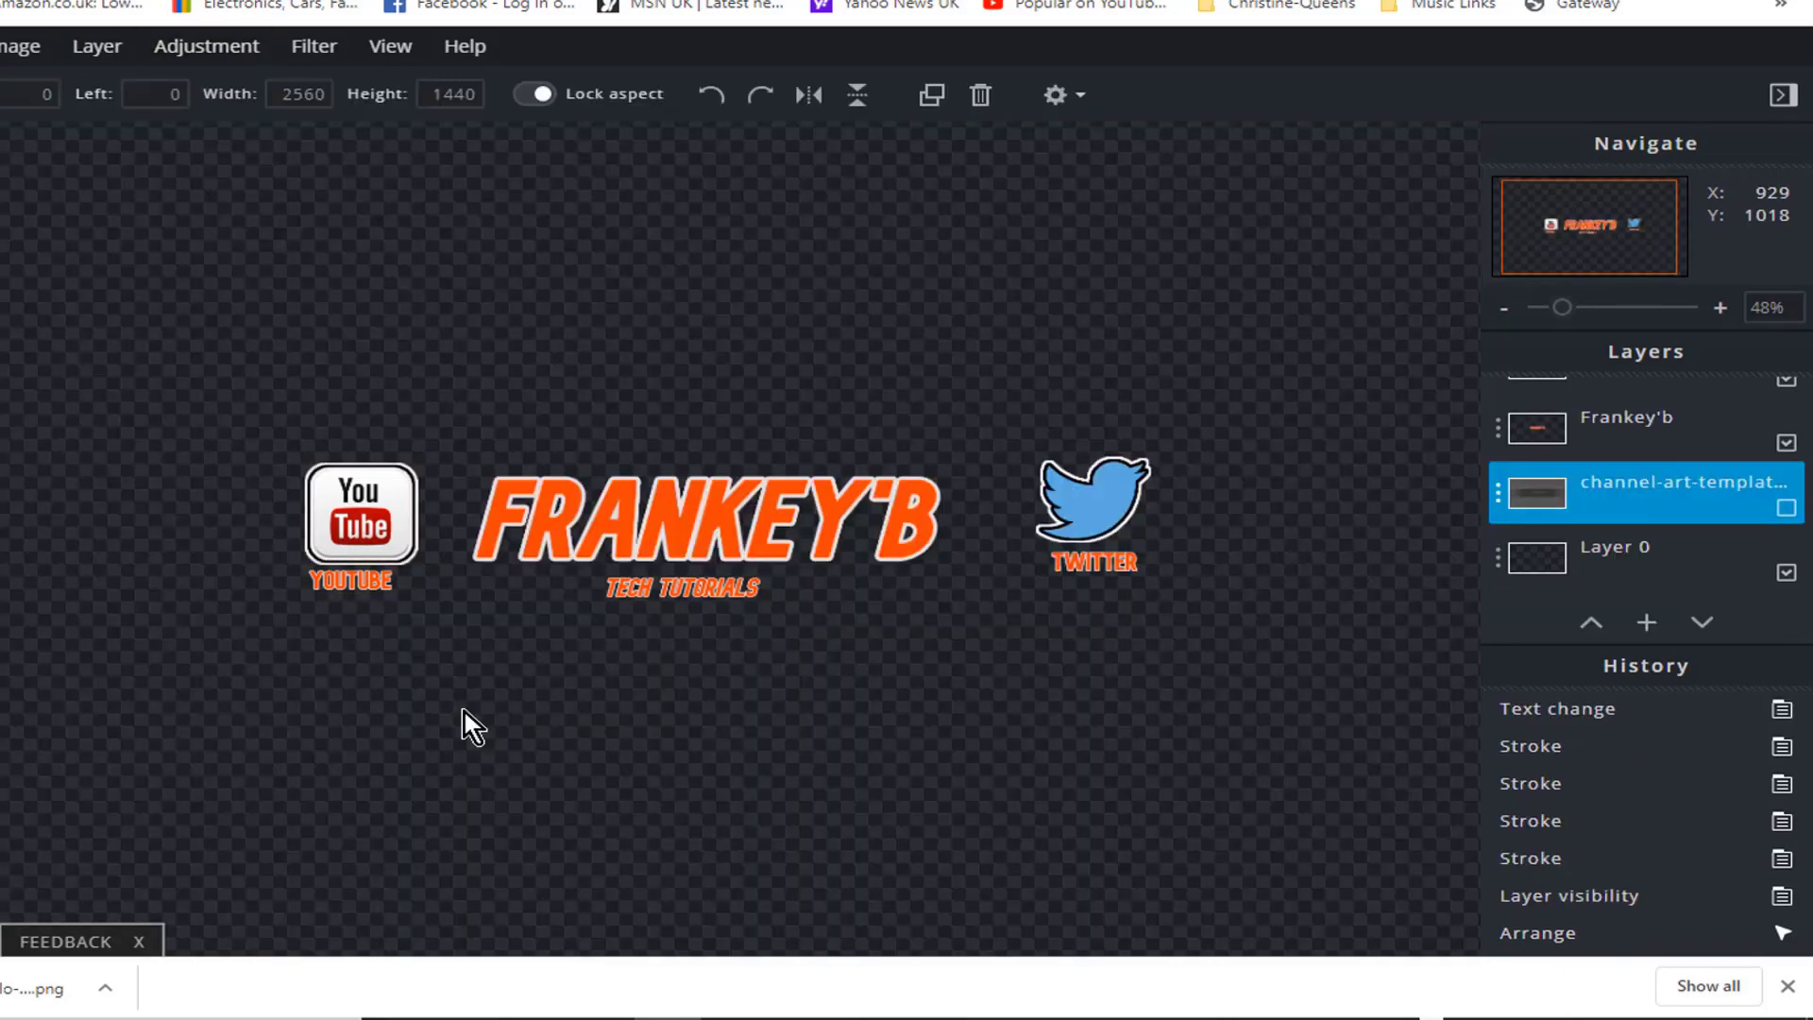
Add stars_star_glitter_129201_2560x1440 to the banner as a new full-canvas layer
click(90, 55)
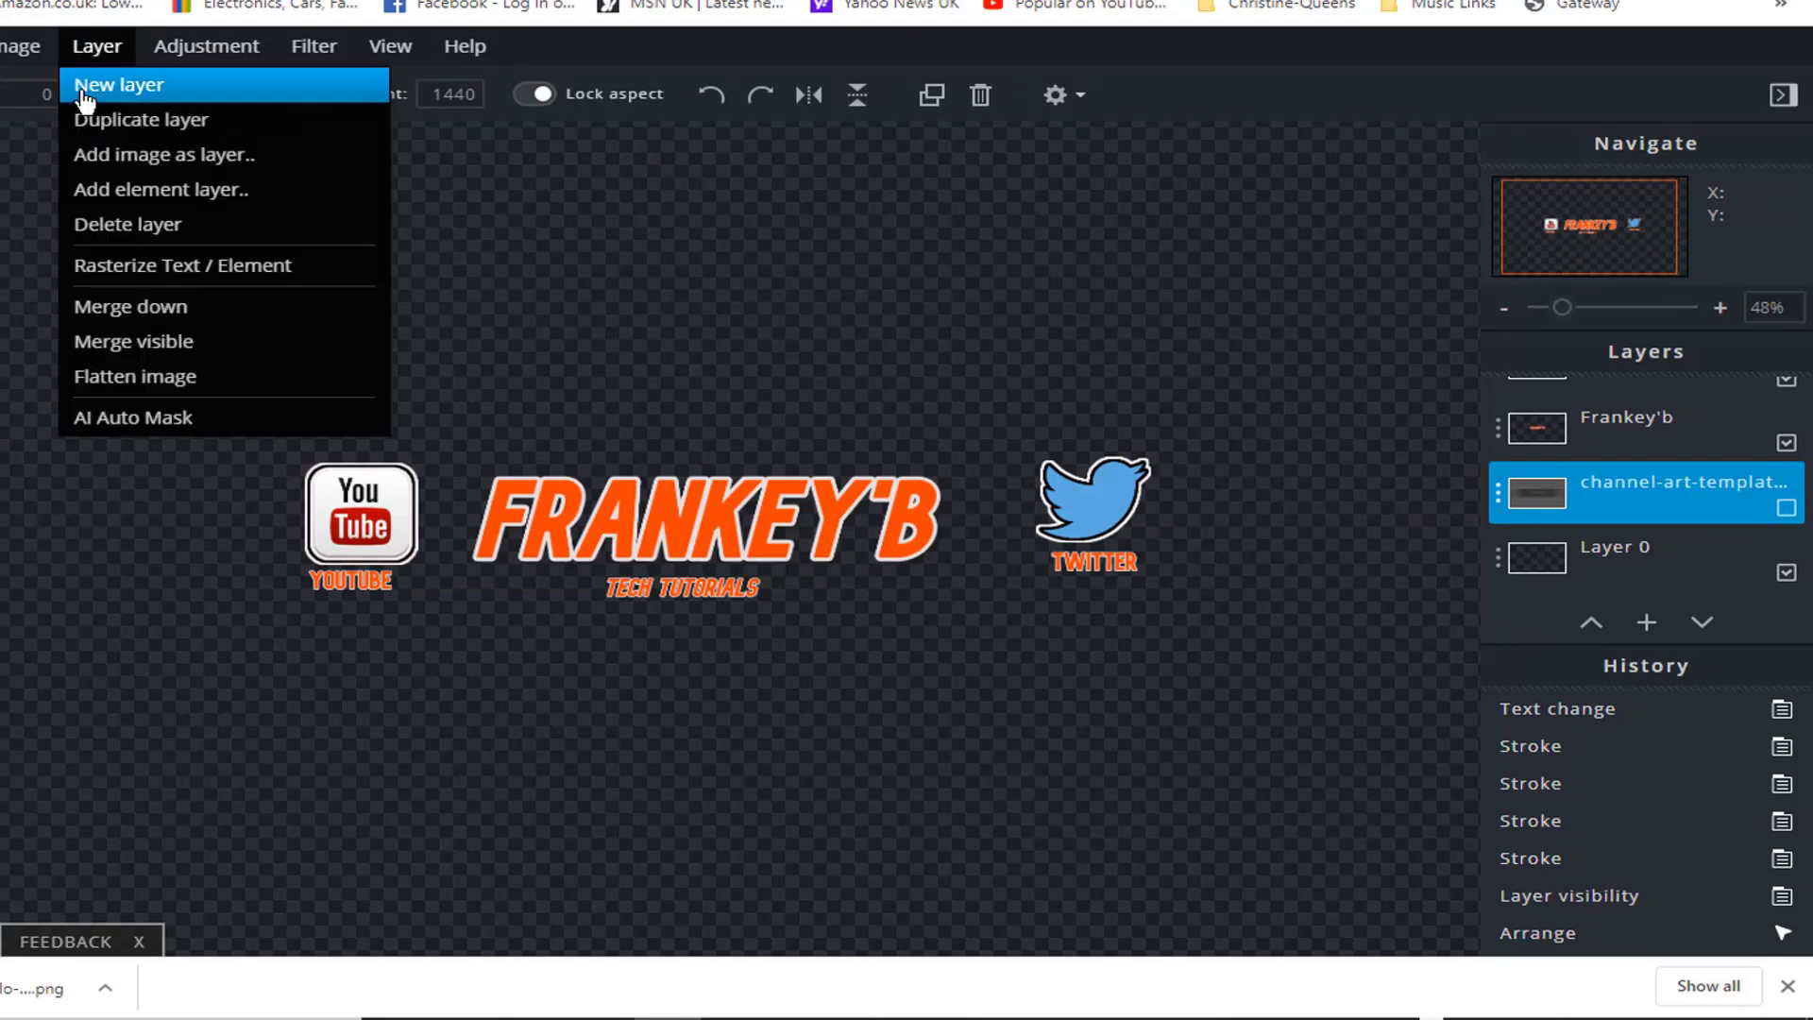
click(108, 160)
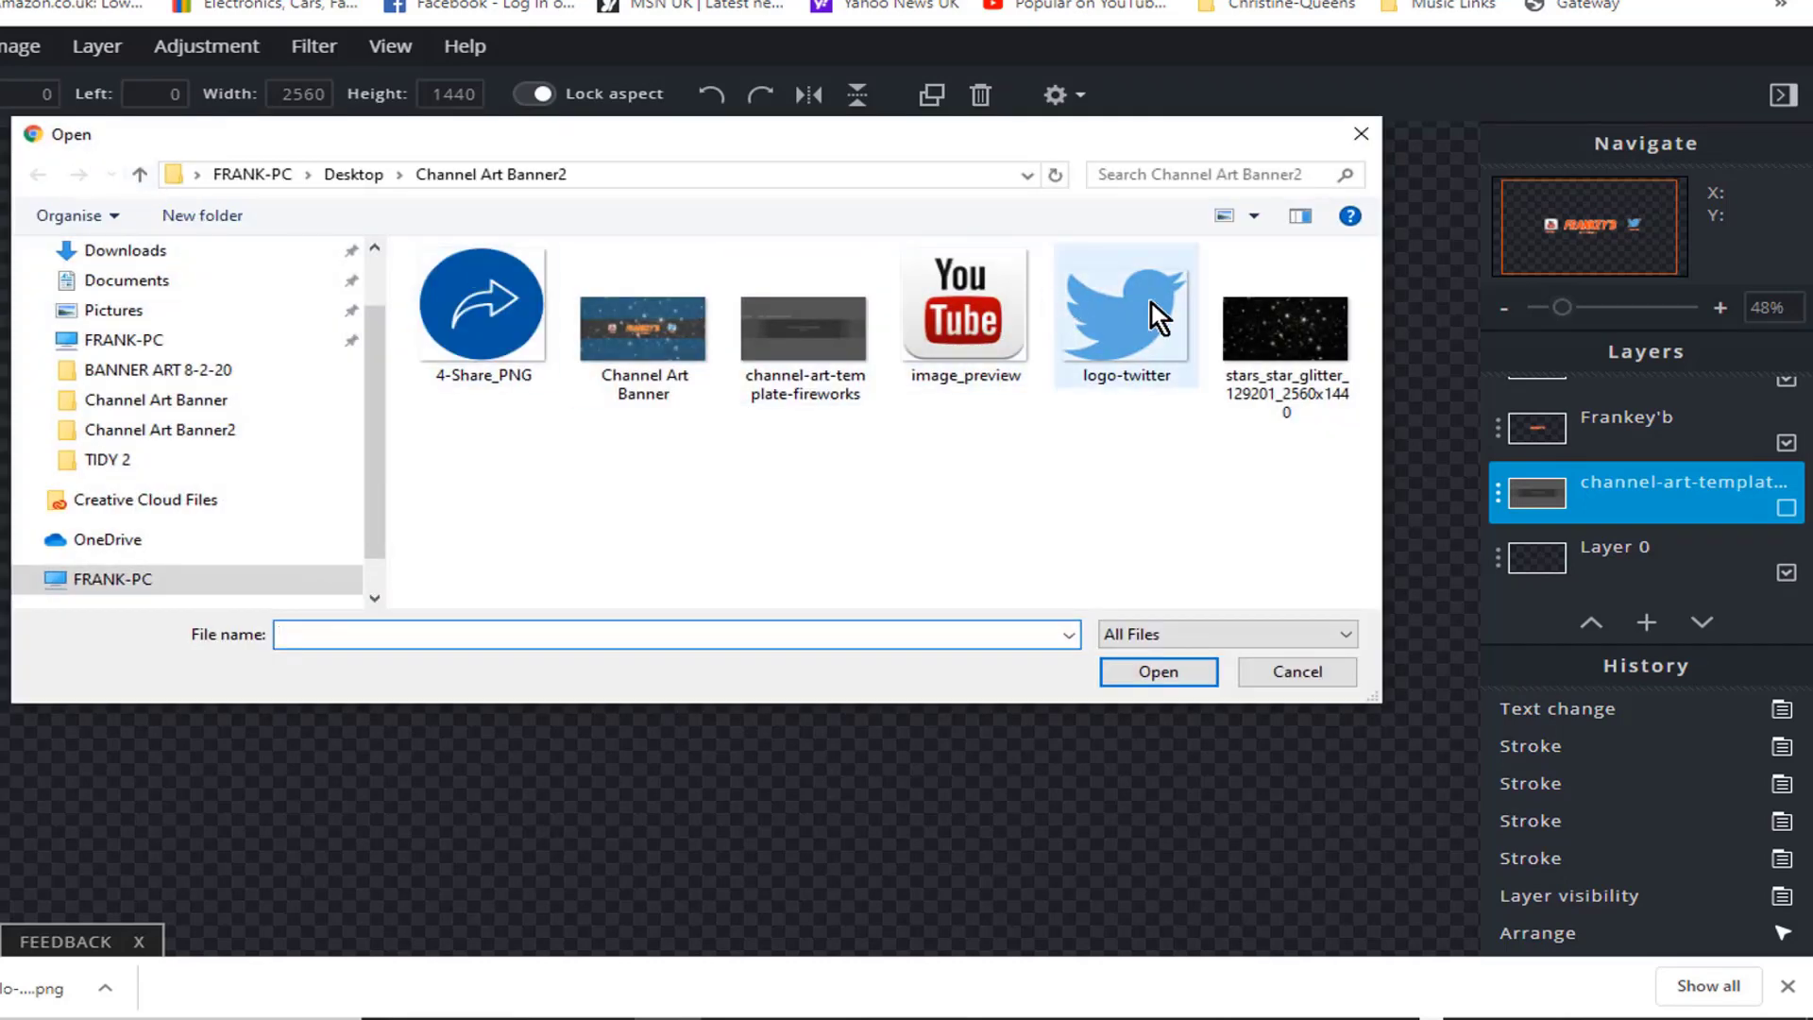
click(1268, 317)
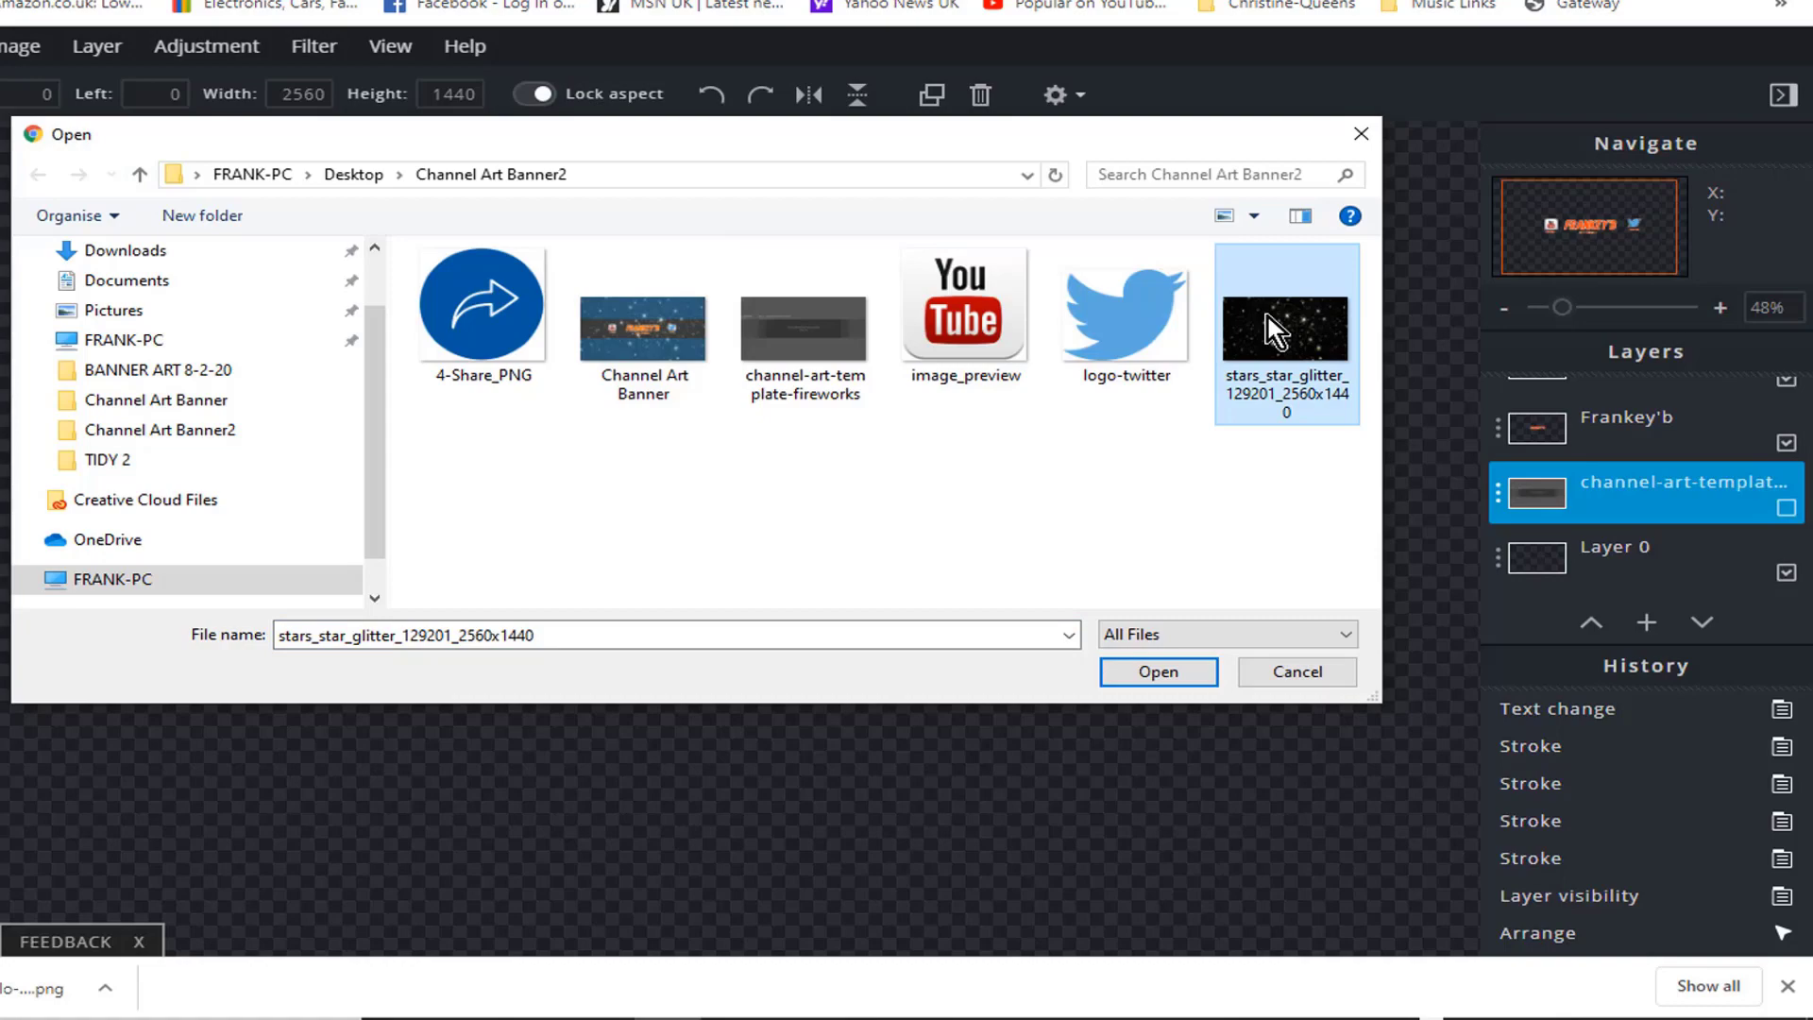
click(1145, 678)
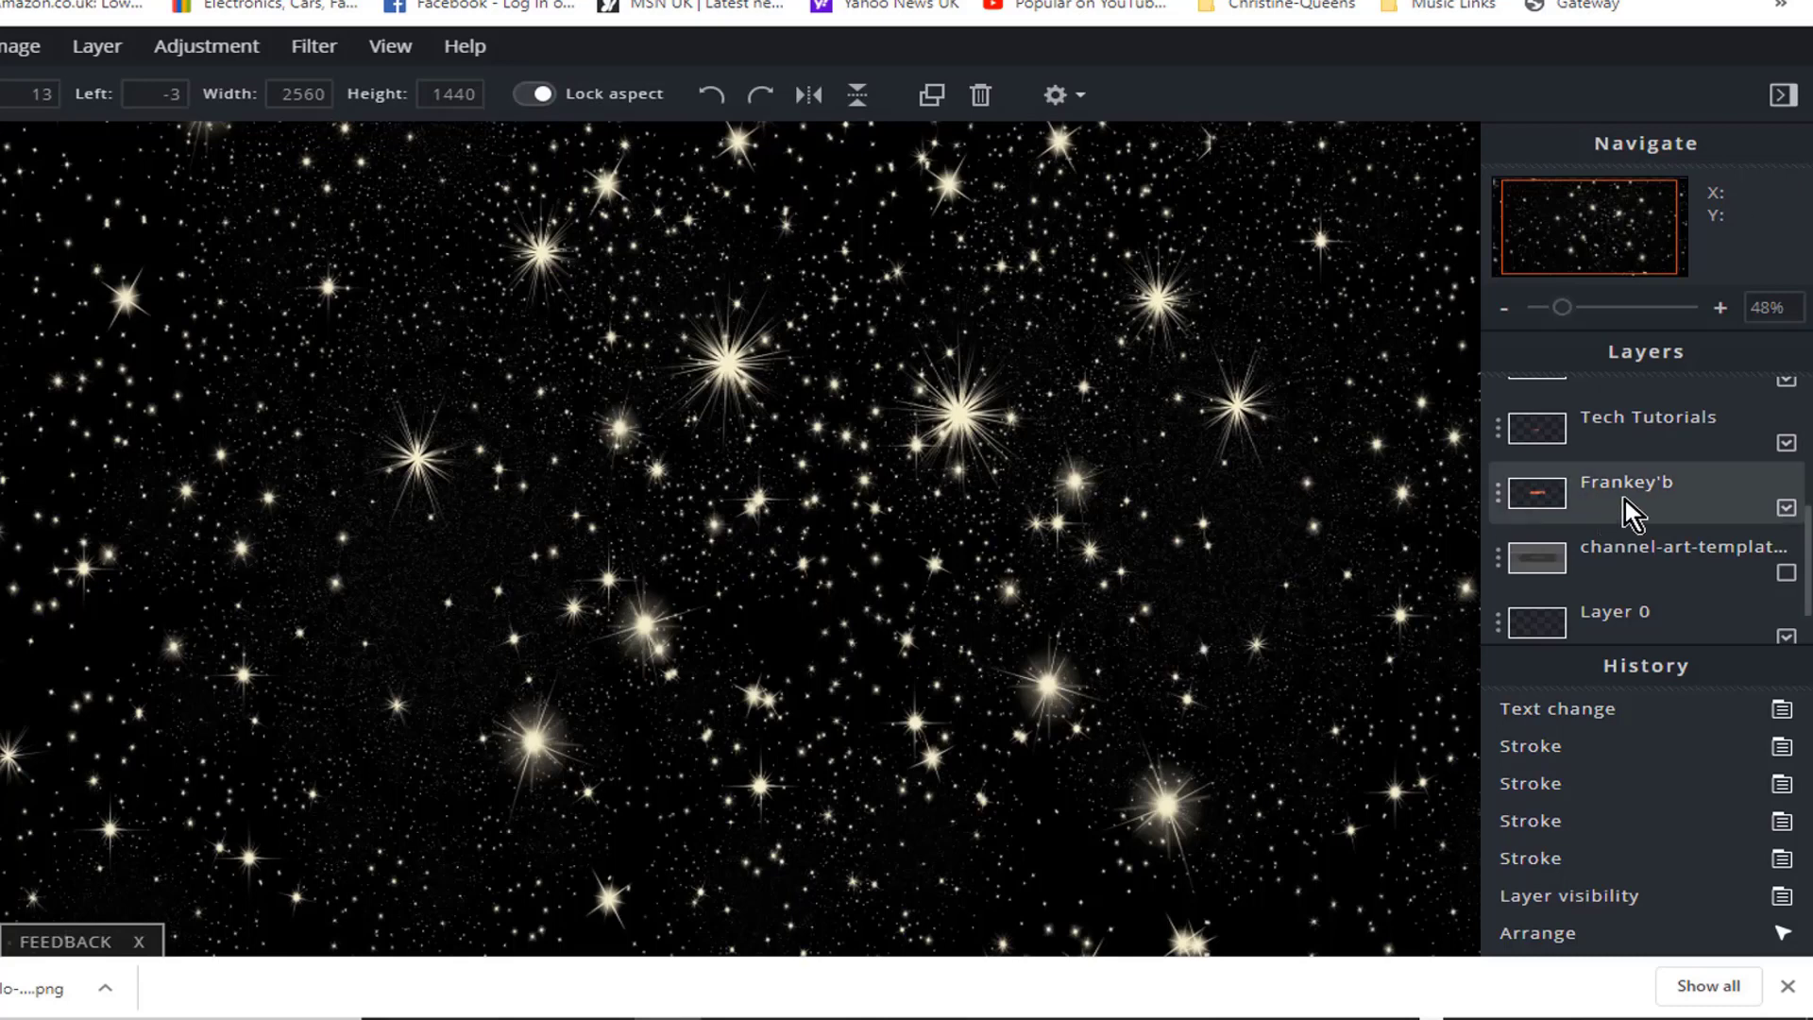
Drag the stars layer to the bottom of the Layers panel and re-show the template layer
scroll(1625, 496, up, 5)
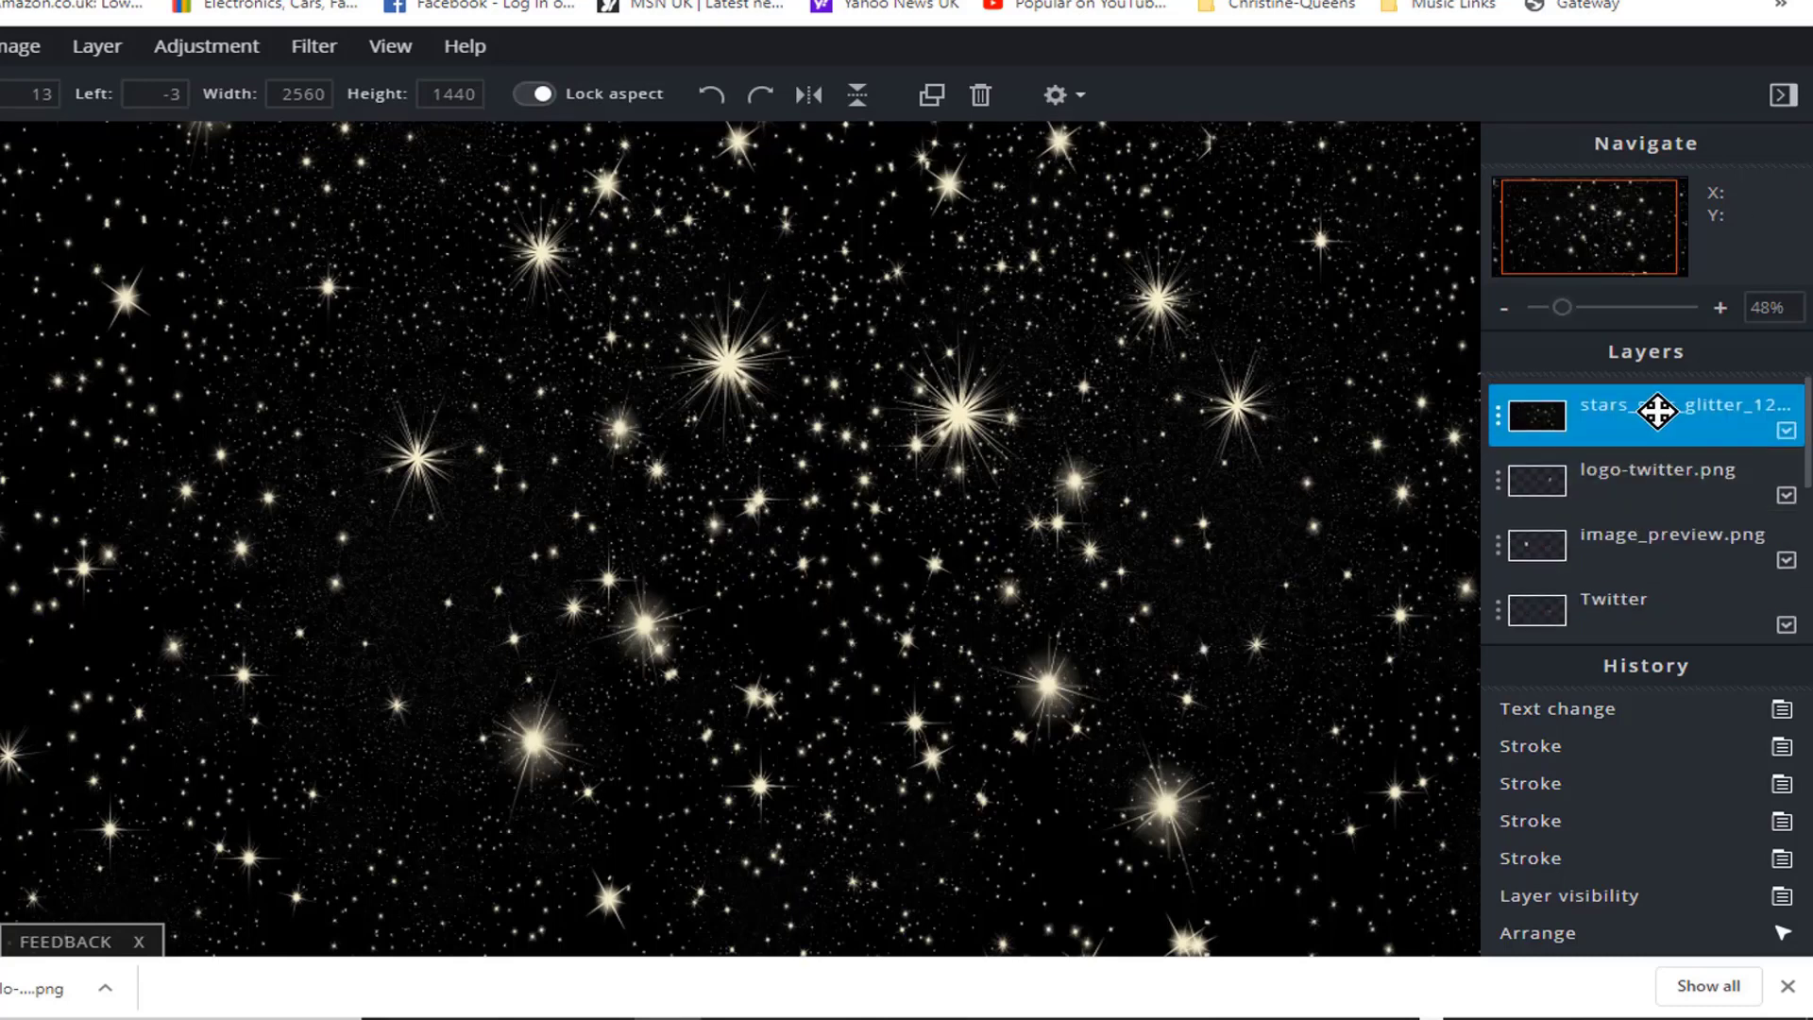
drag(1655, 409, 1641, 584)
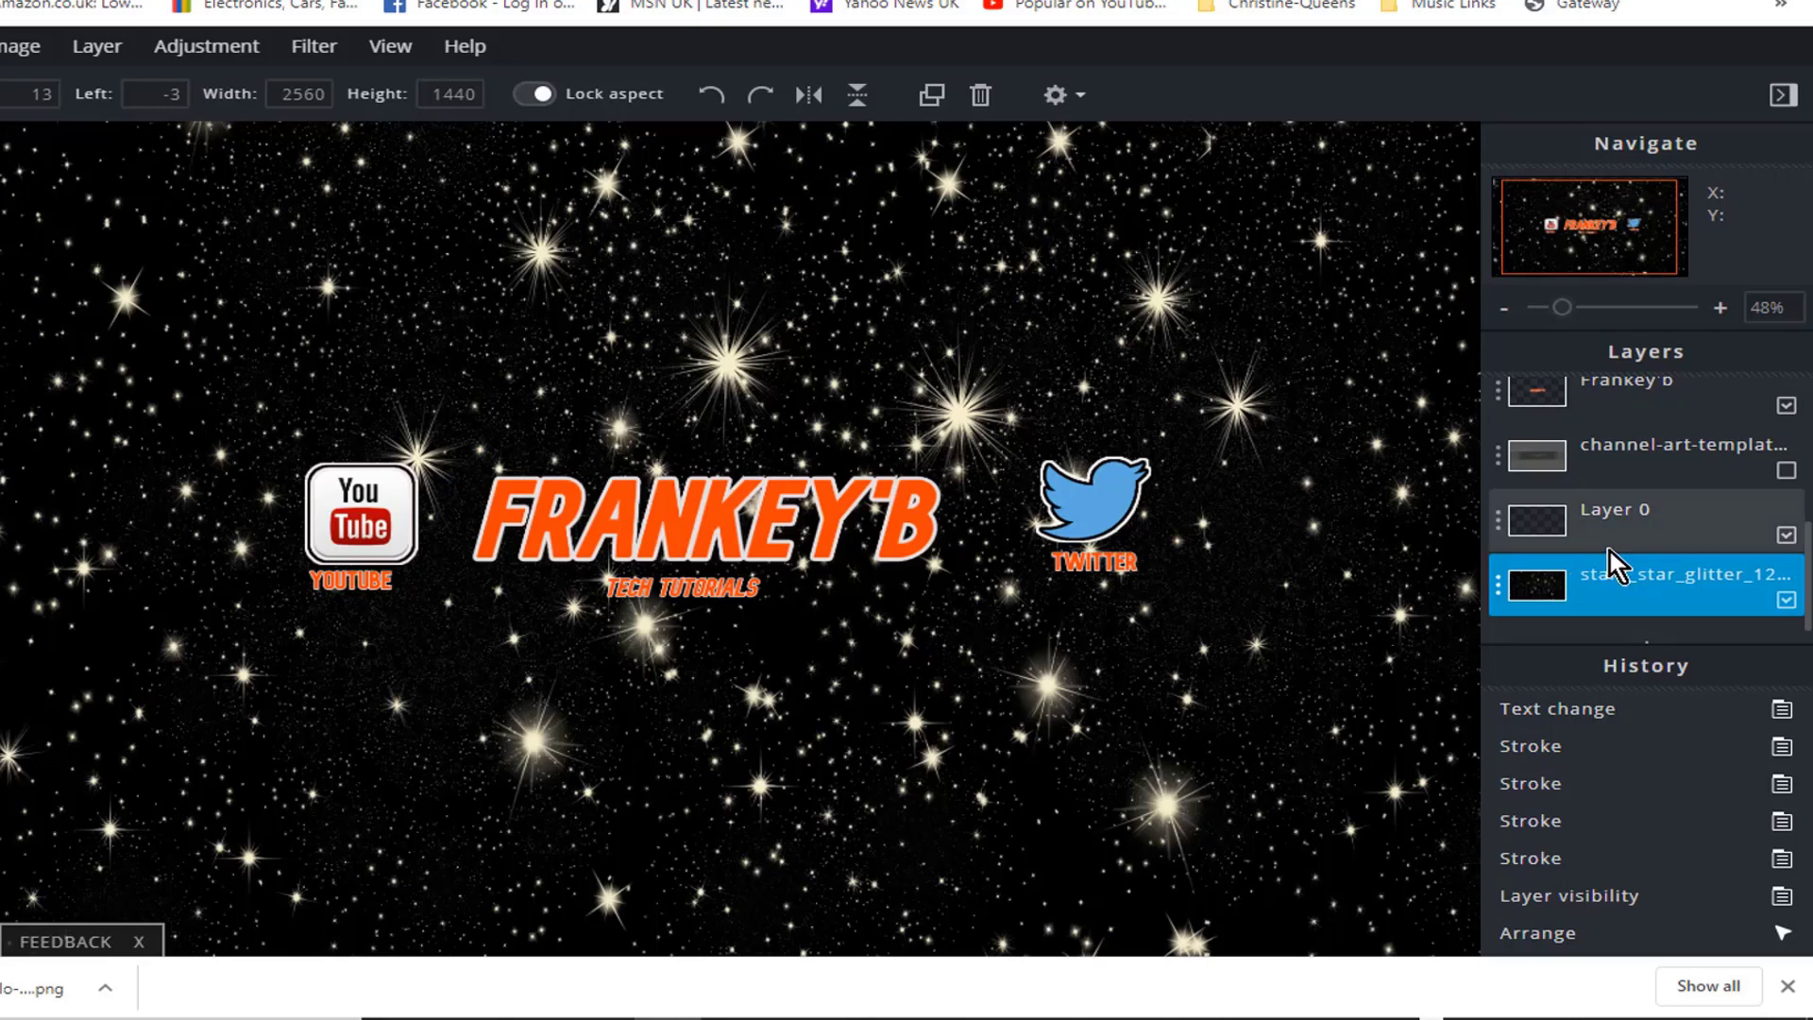
click(1787, 471)
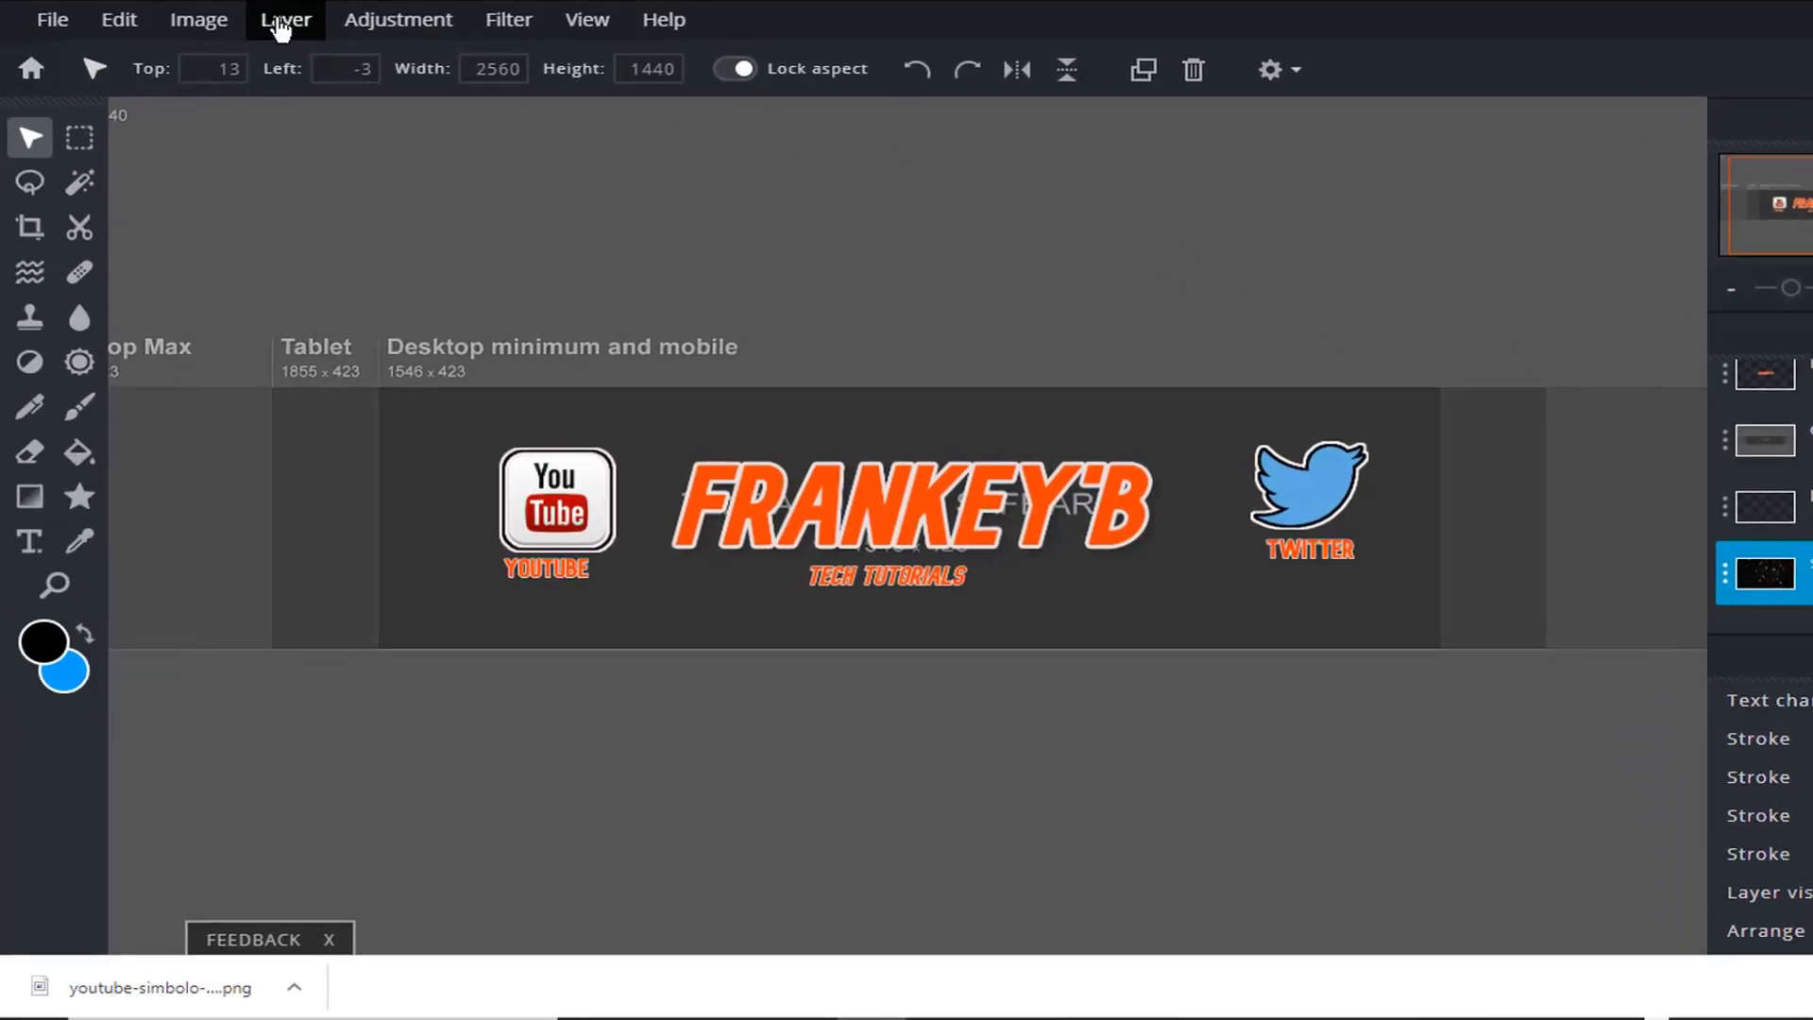
Create a new empty layer and fit the 2560x1440 canvas in view
click(279, 23)
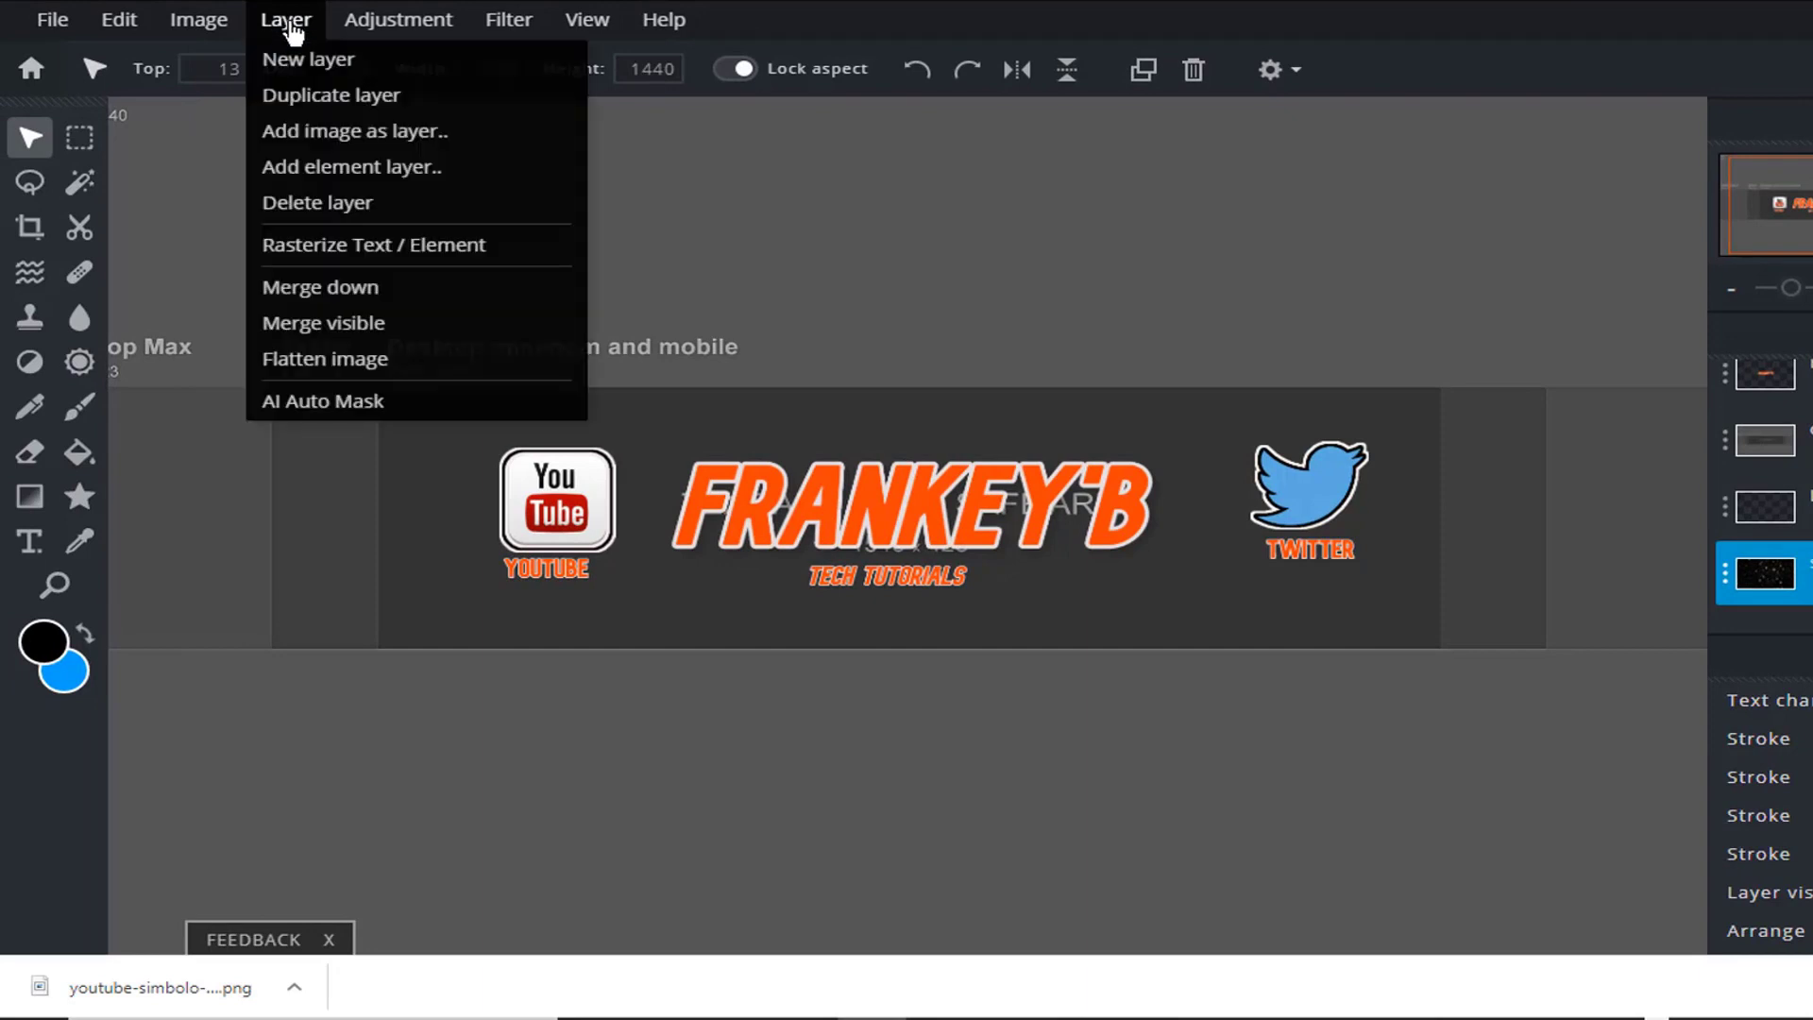
click(291, 58)
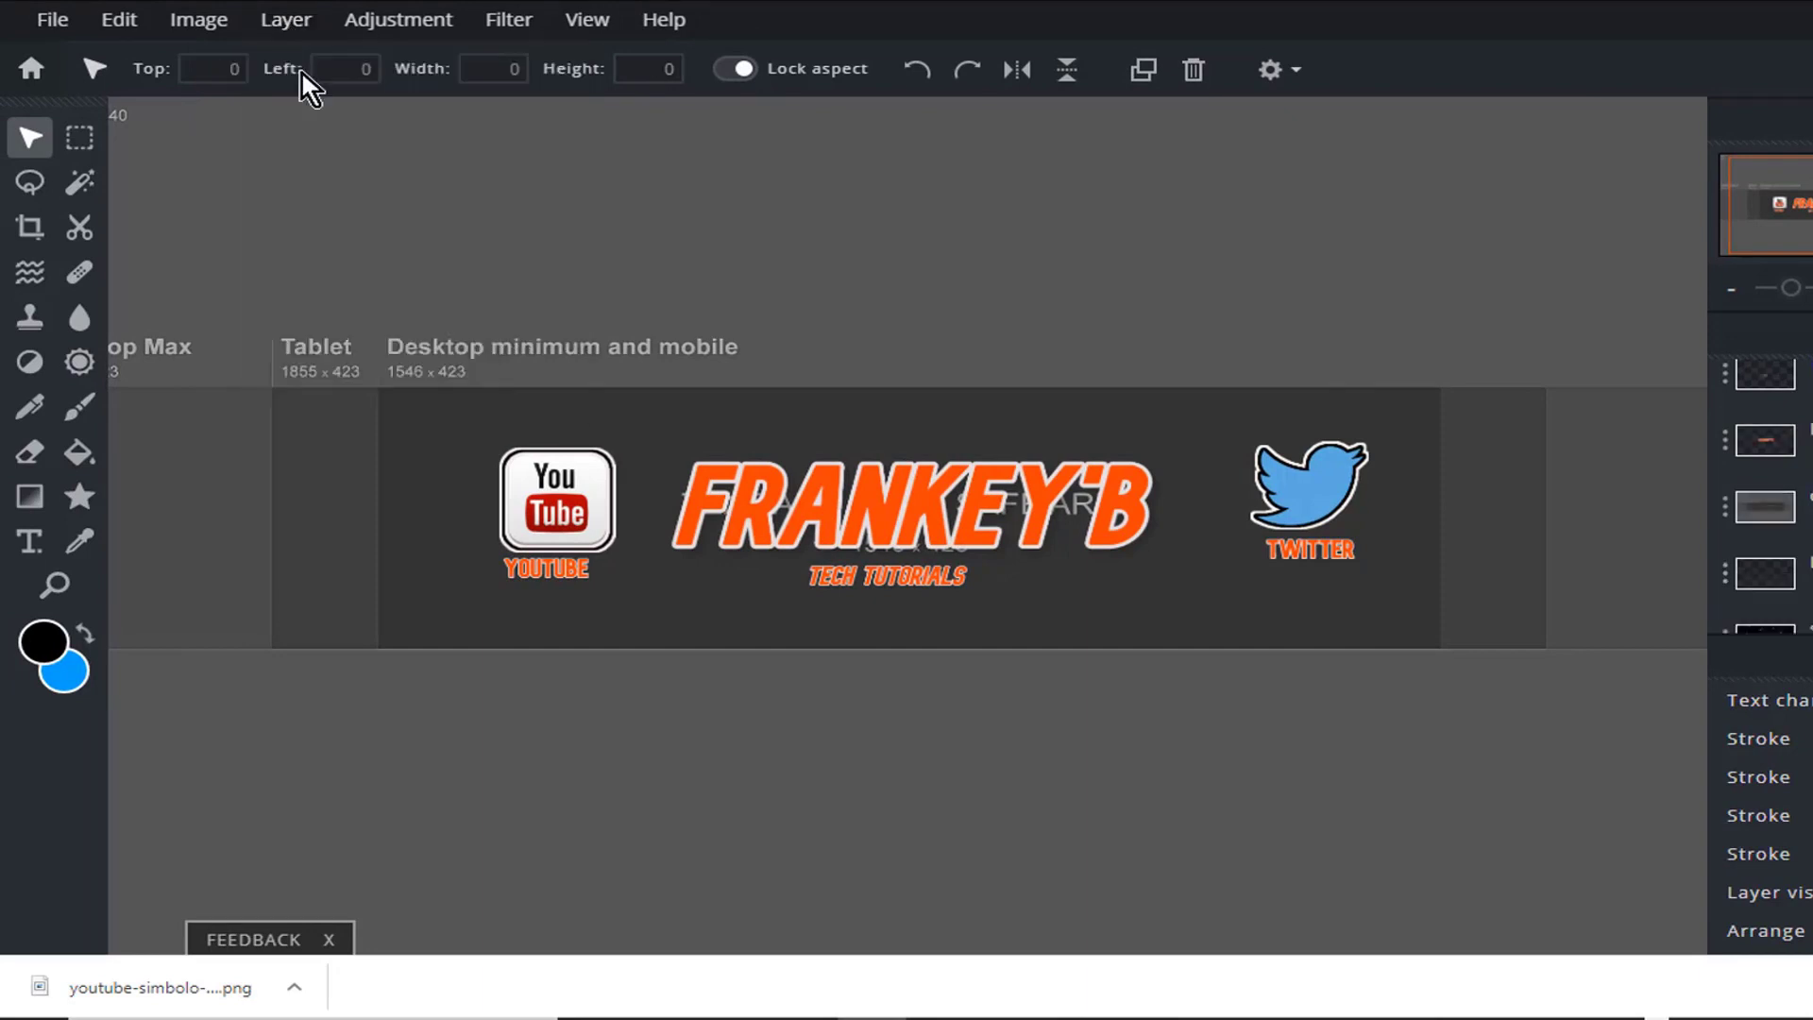
key(ctrl+0)
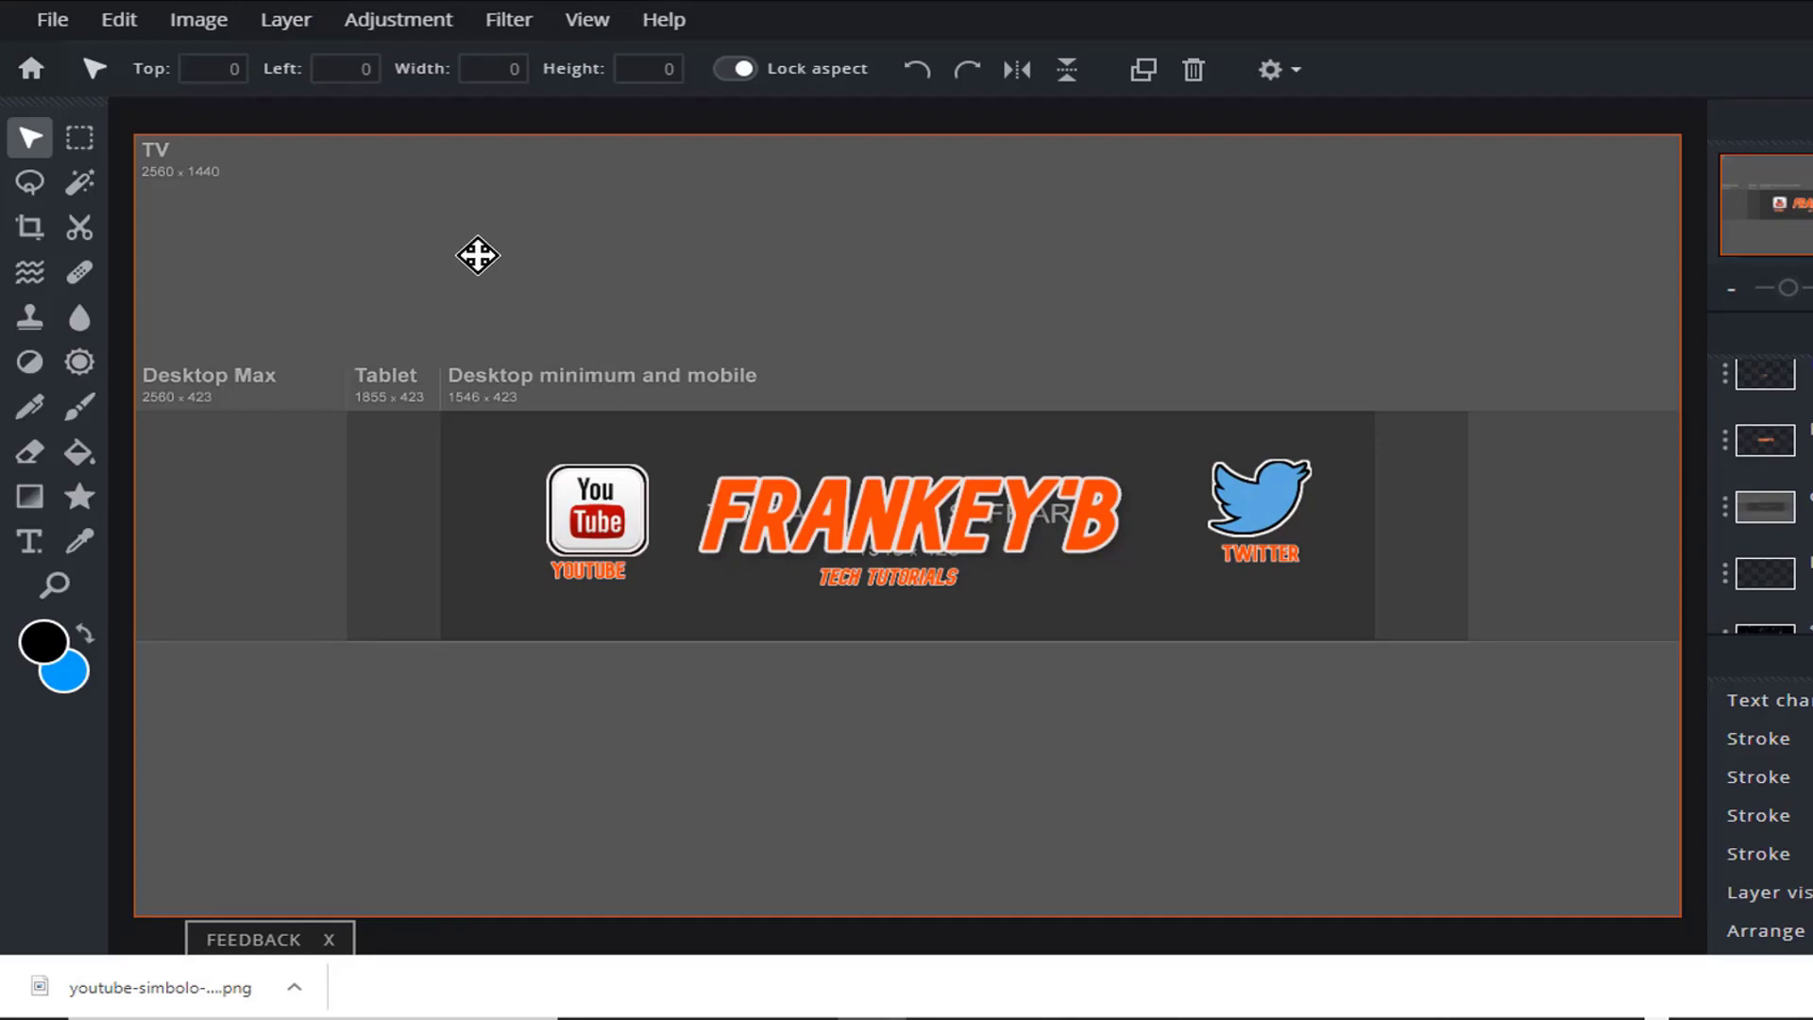
key(ctrl+minus)
key(ctrl+plus)
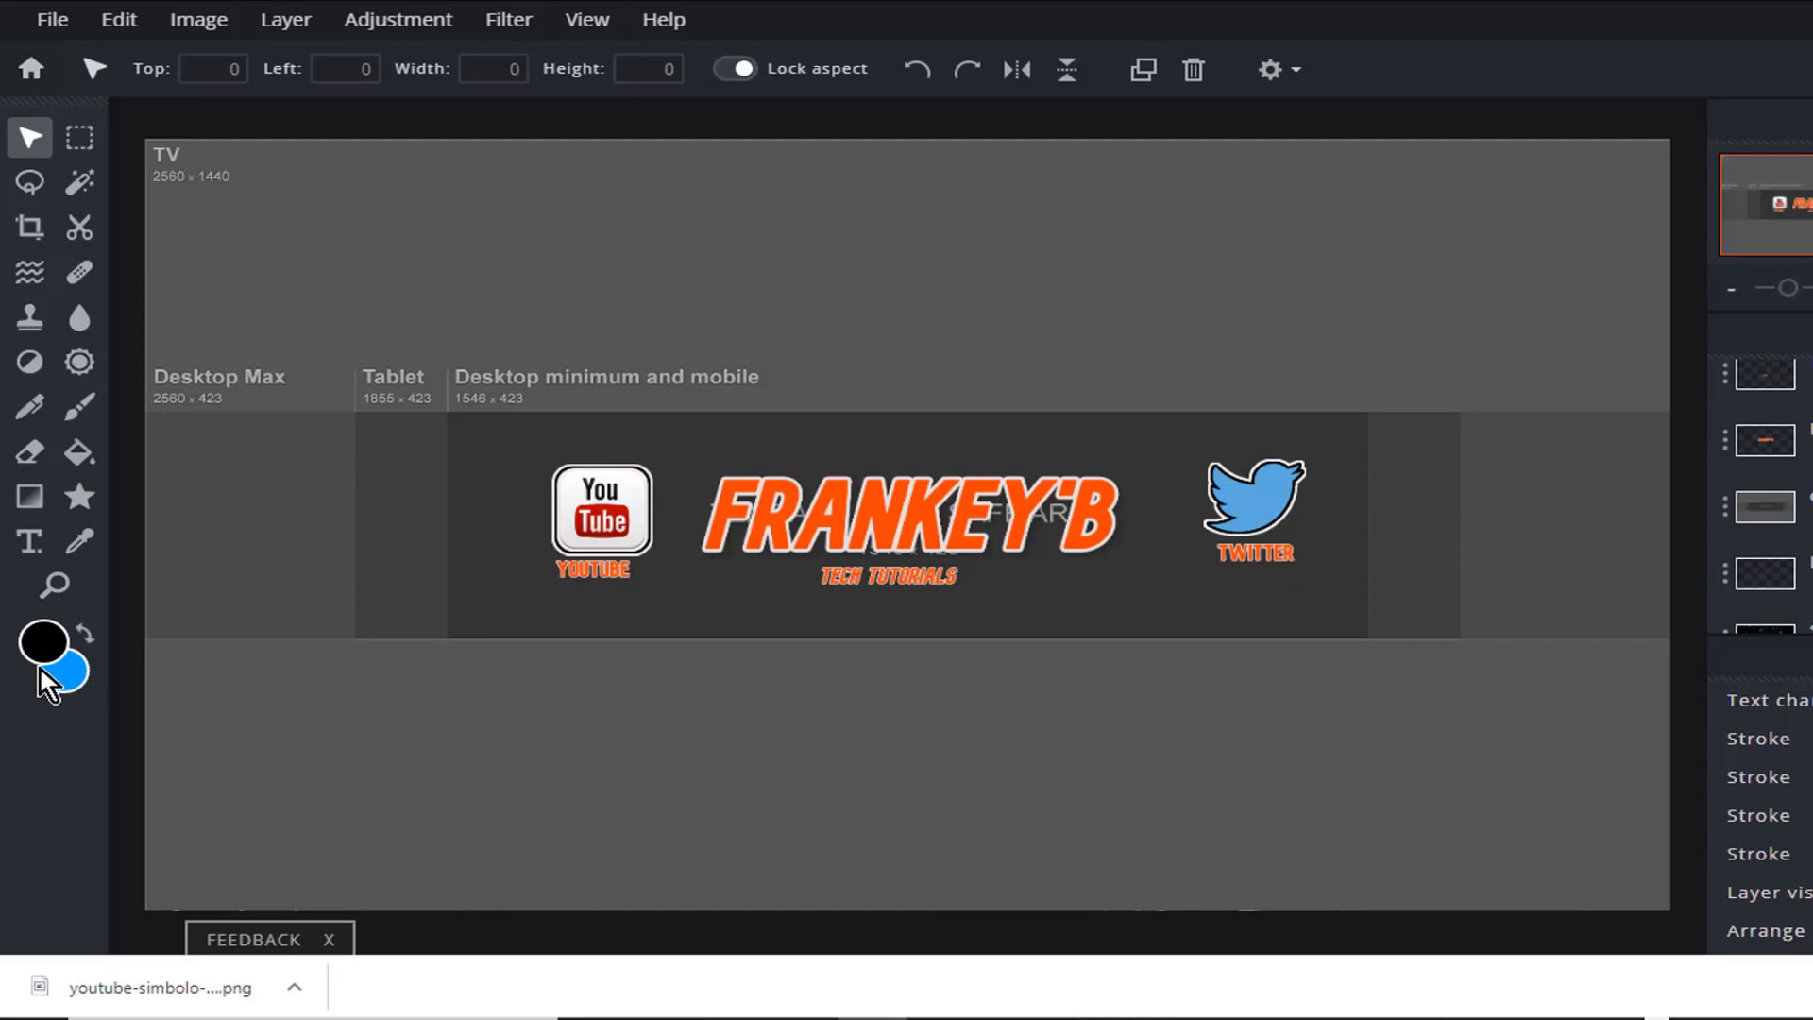
Draw two blue filled rectangles covering the banner above and below the title strip
click(79, 496)
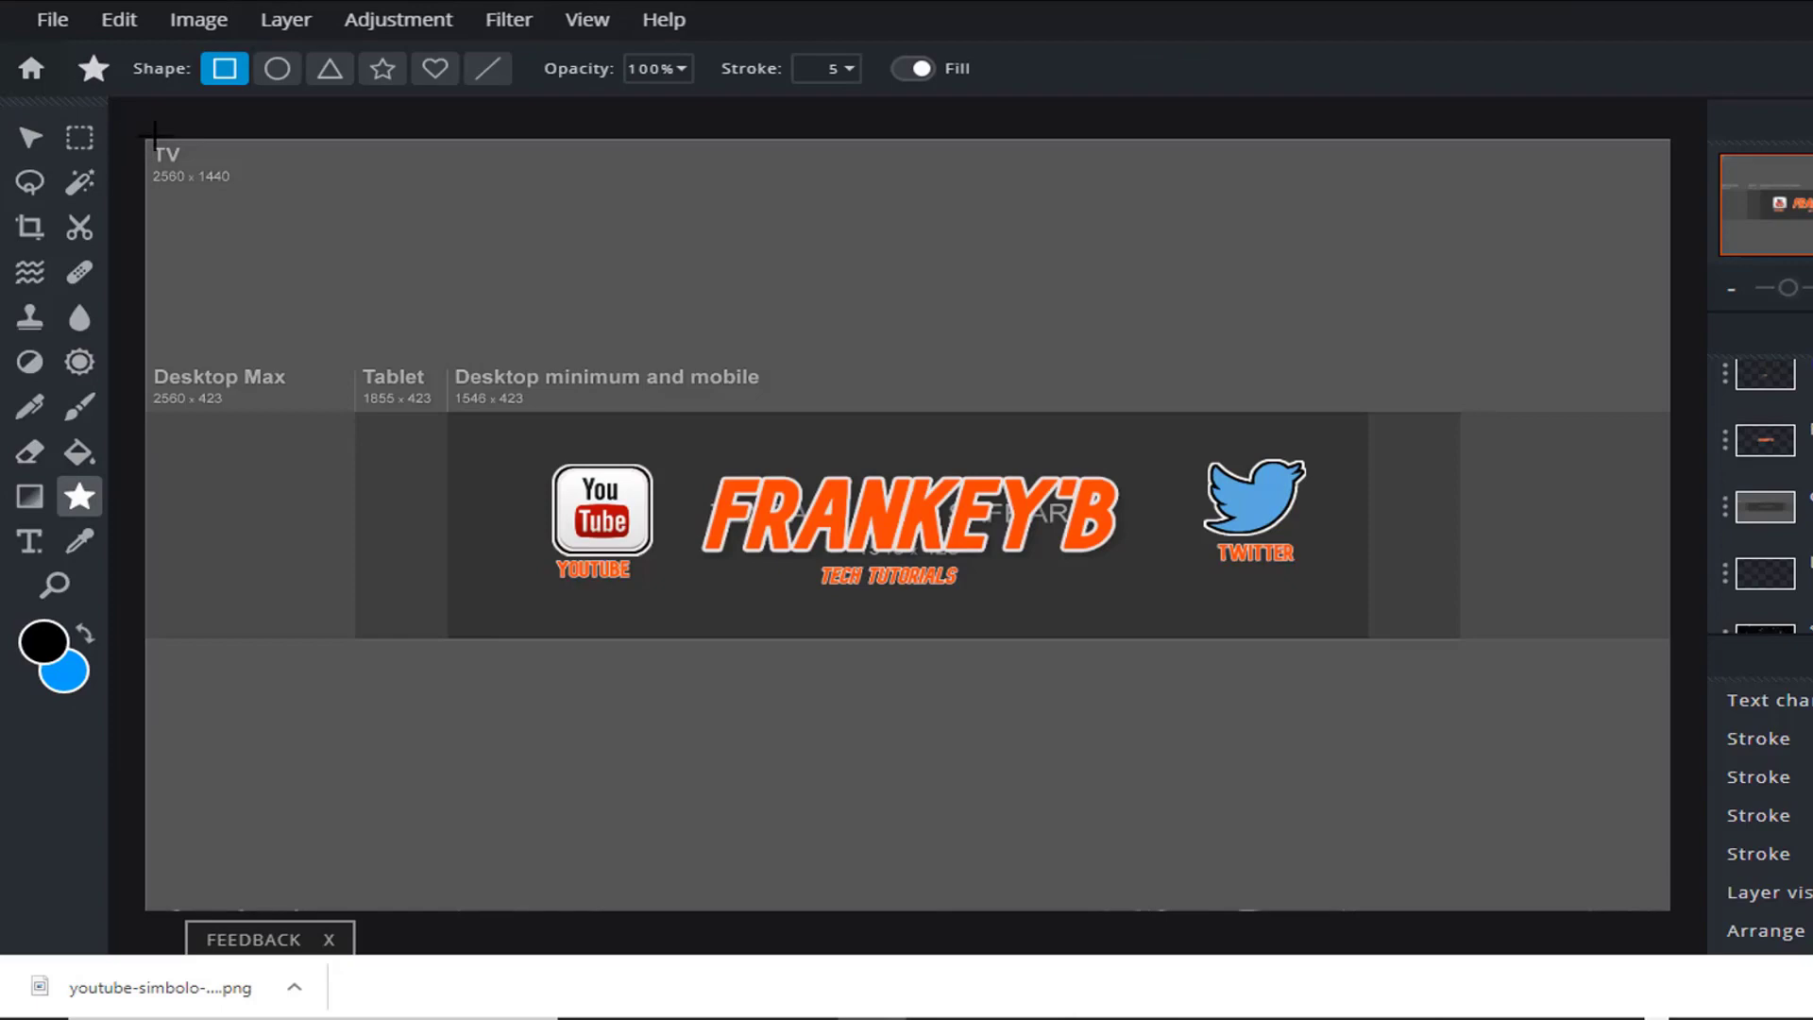
drag(139, 139, 1670, 409)
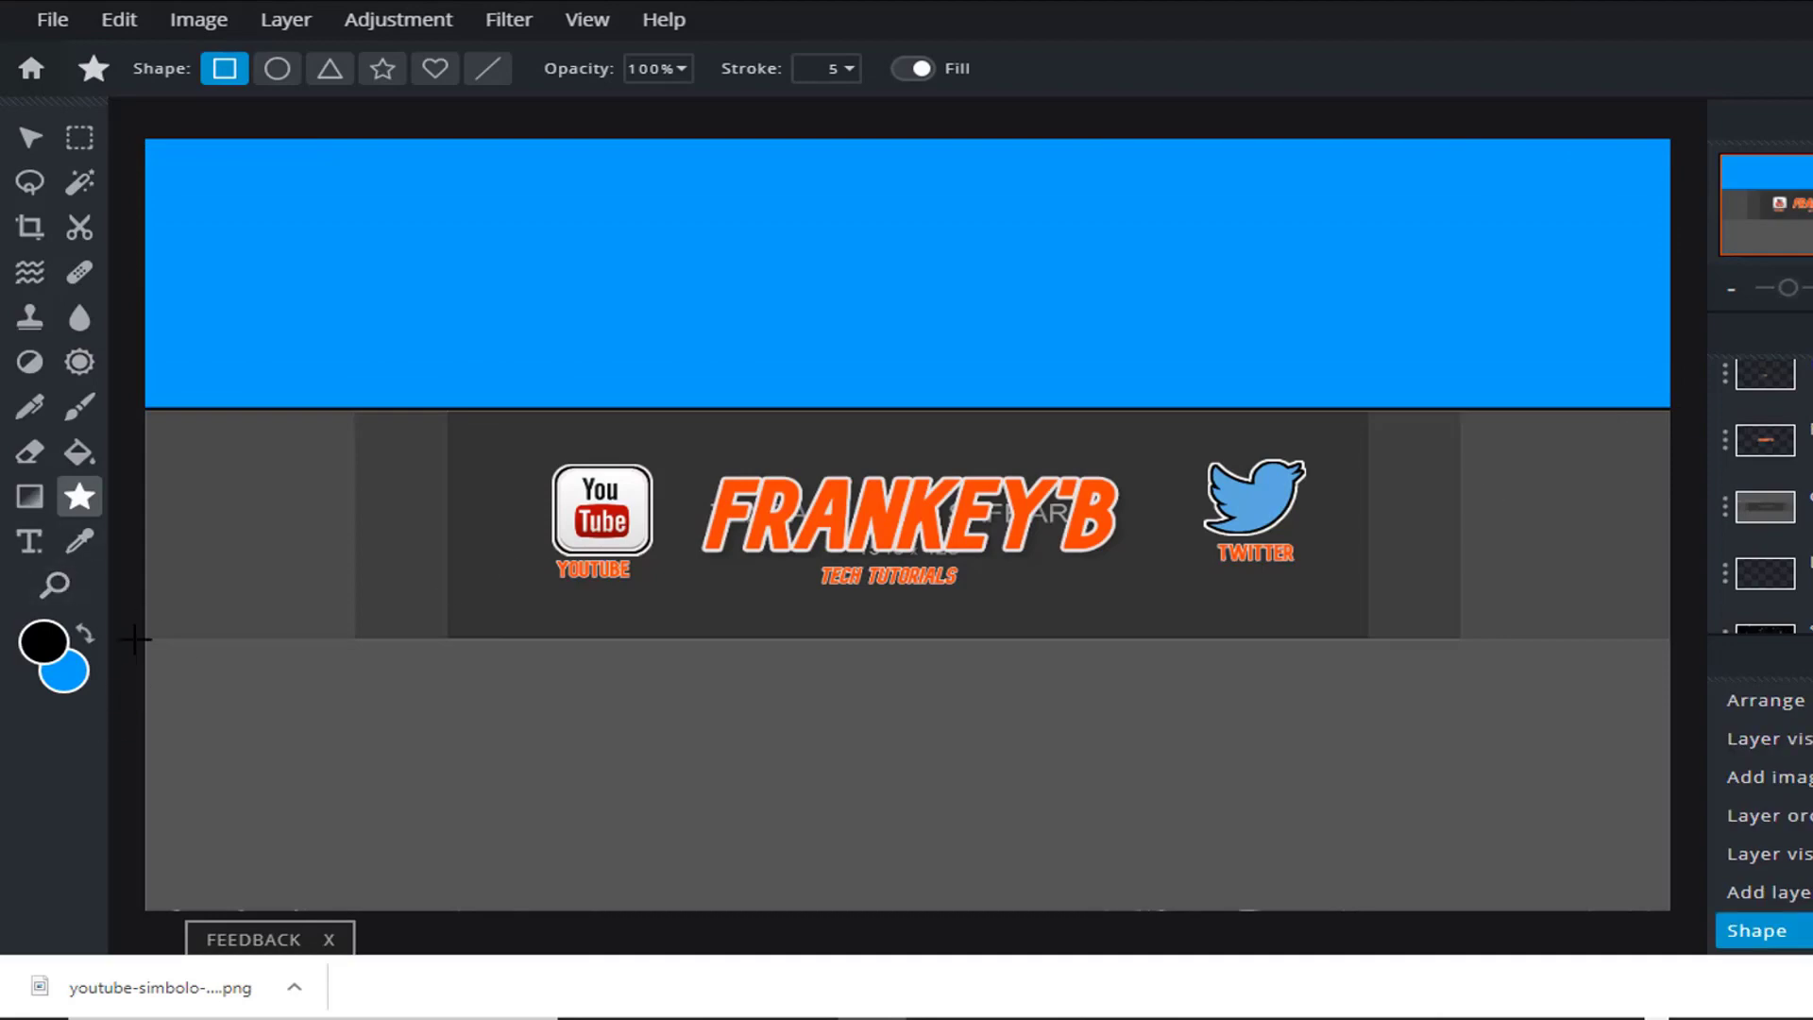
drag(141, 638, 1681, 910)
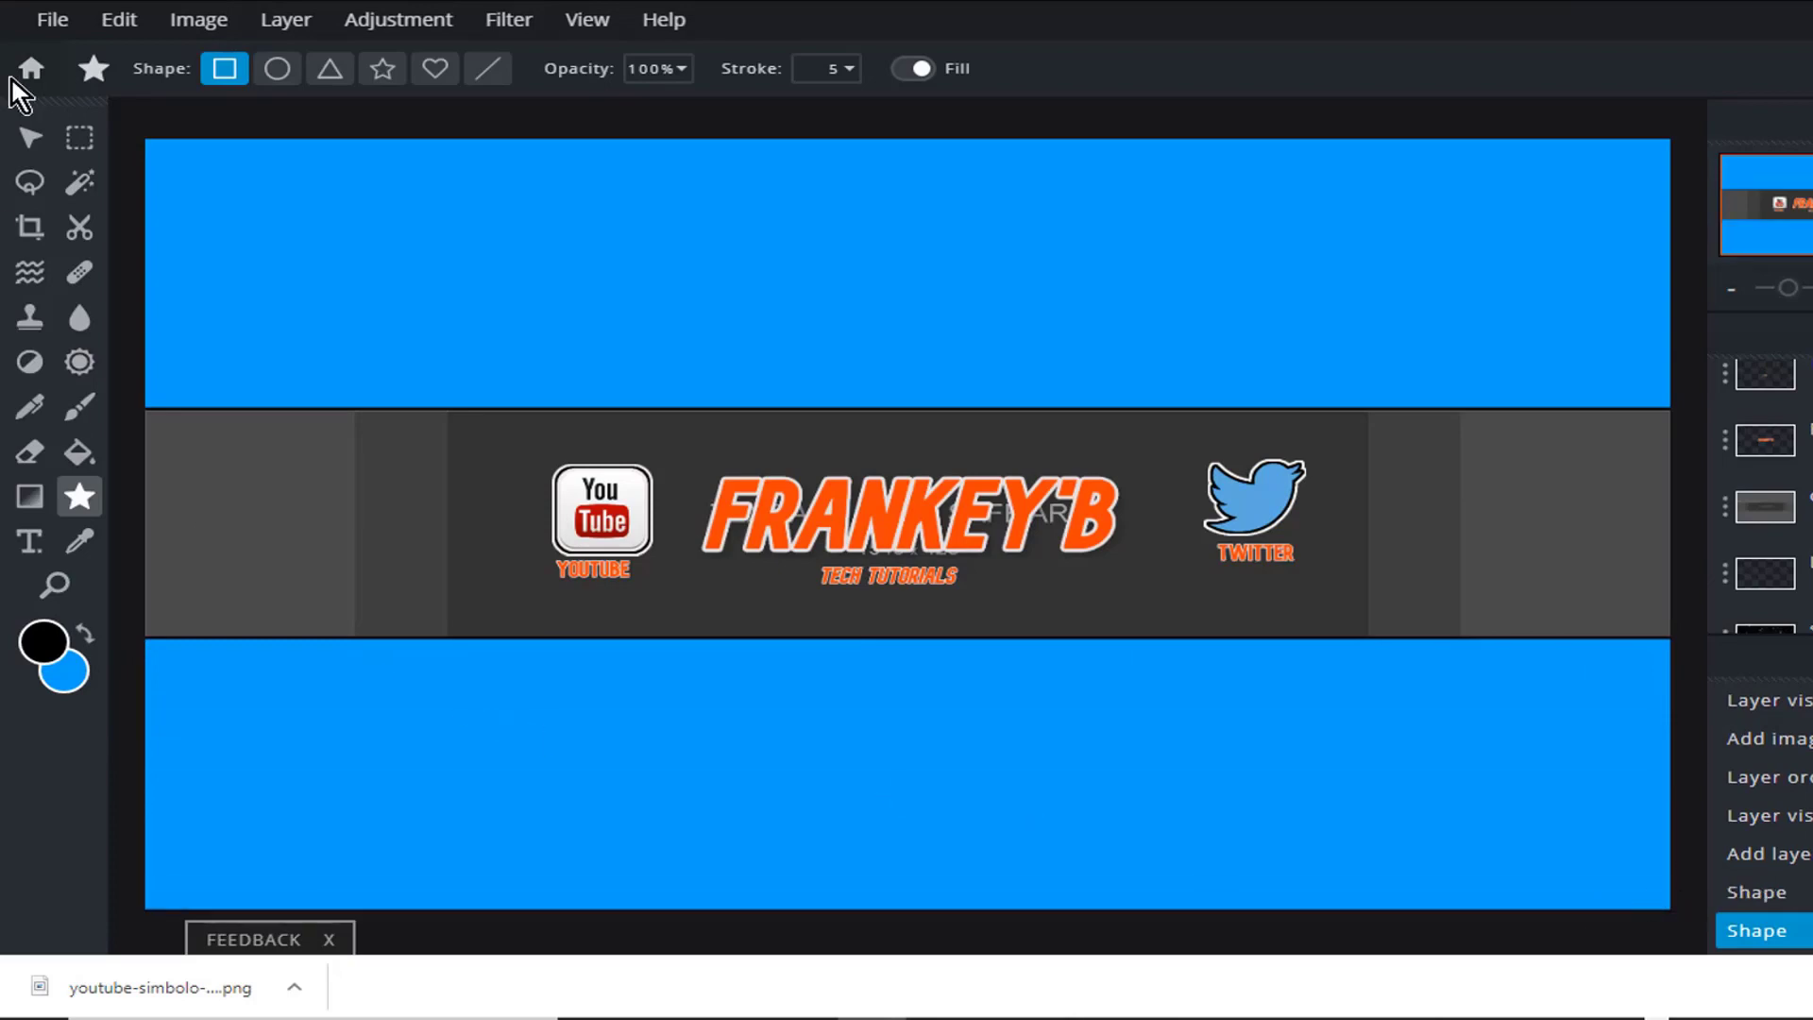
Move the blue rectangle layer up the layer stack with the Arrange tool
click(28, 138)
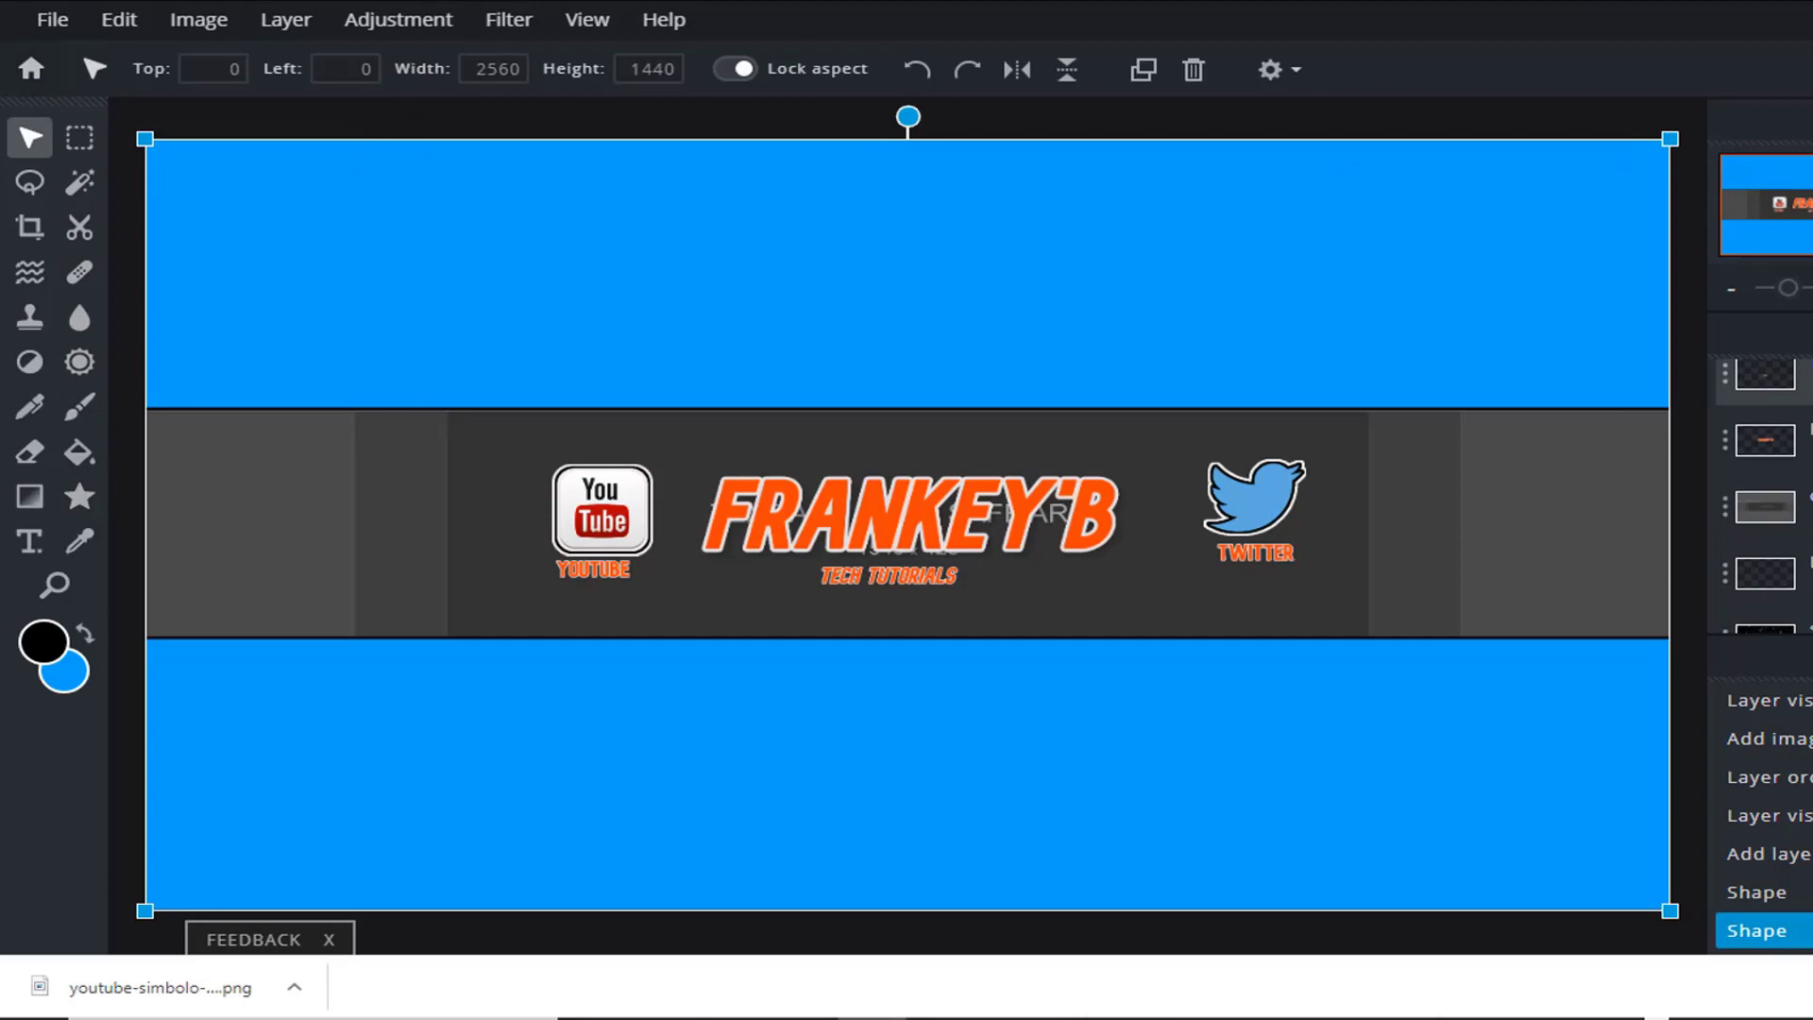
scroll(1765, 491, down, 2)
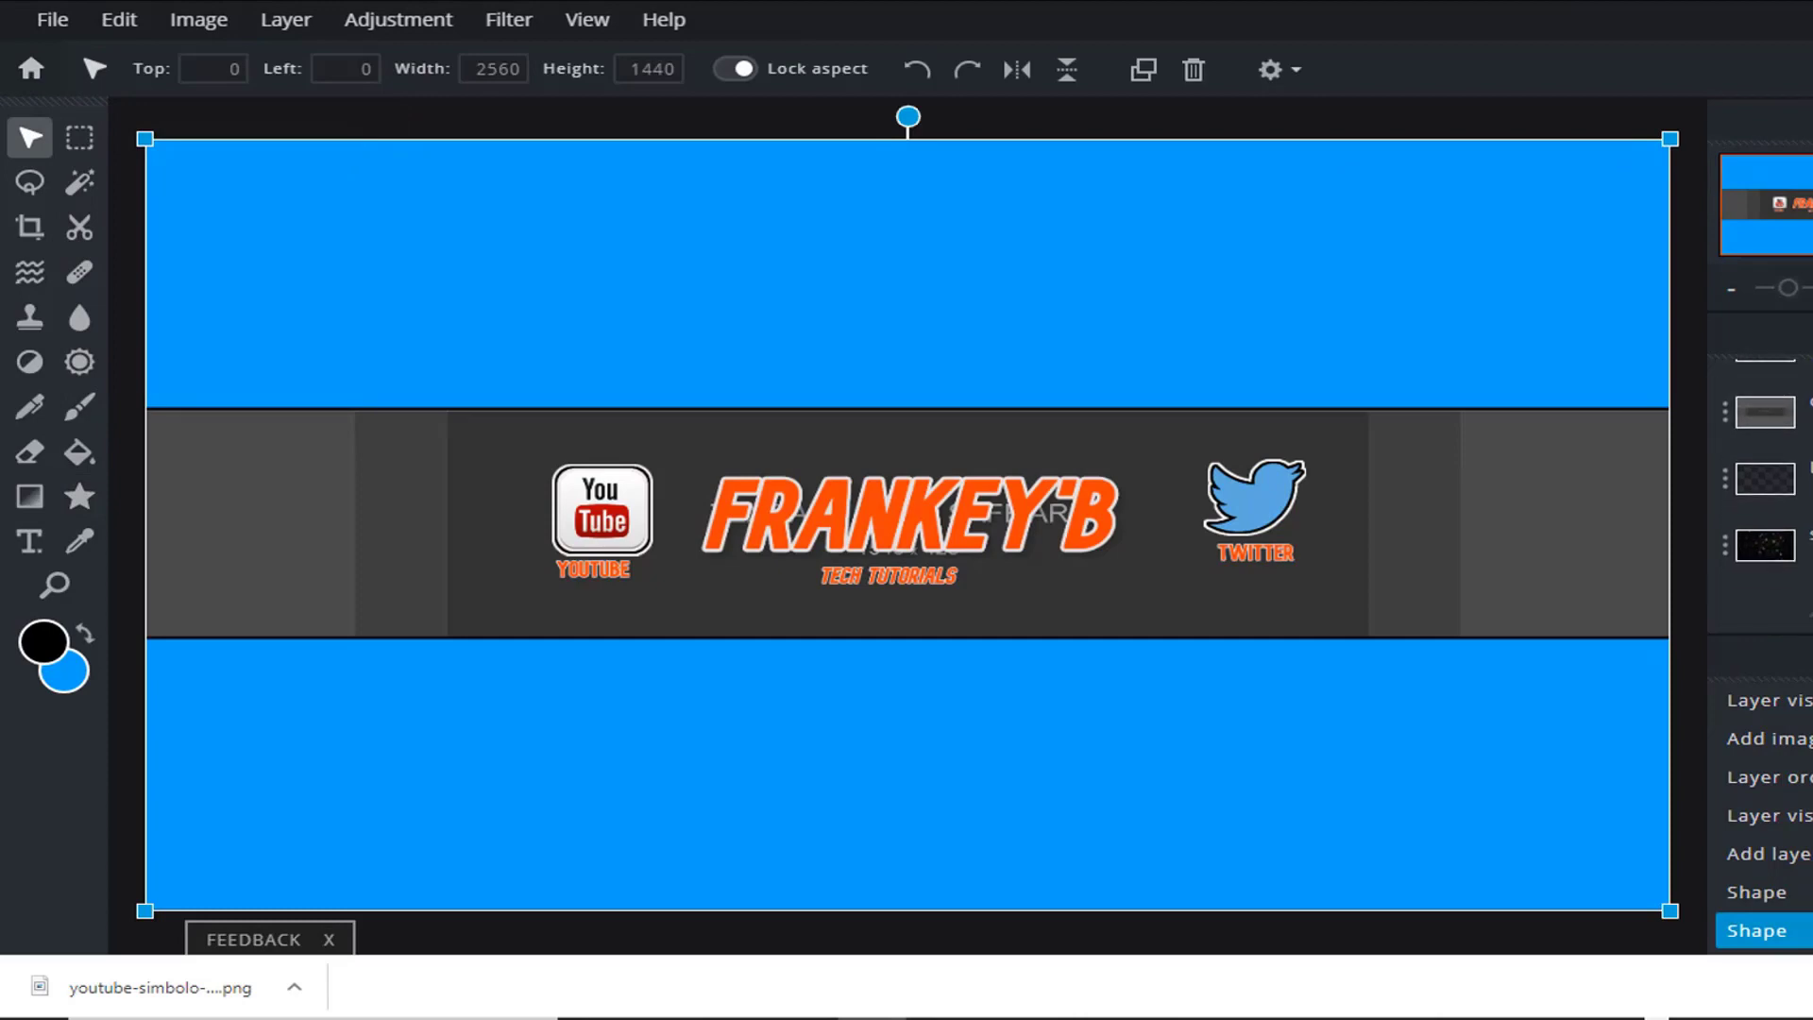
scroll(1765, 491, up, 2)
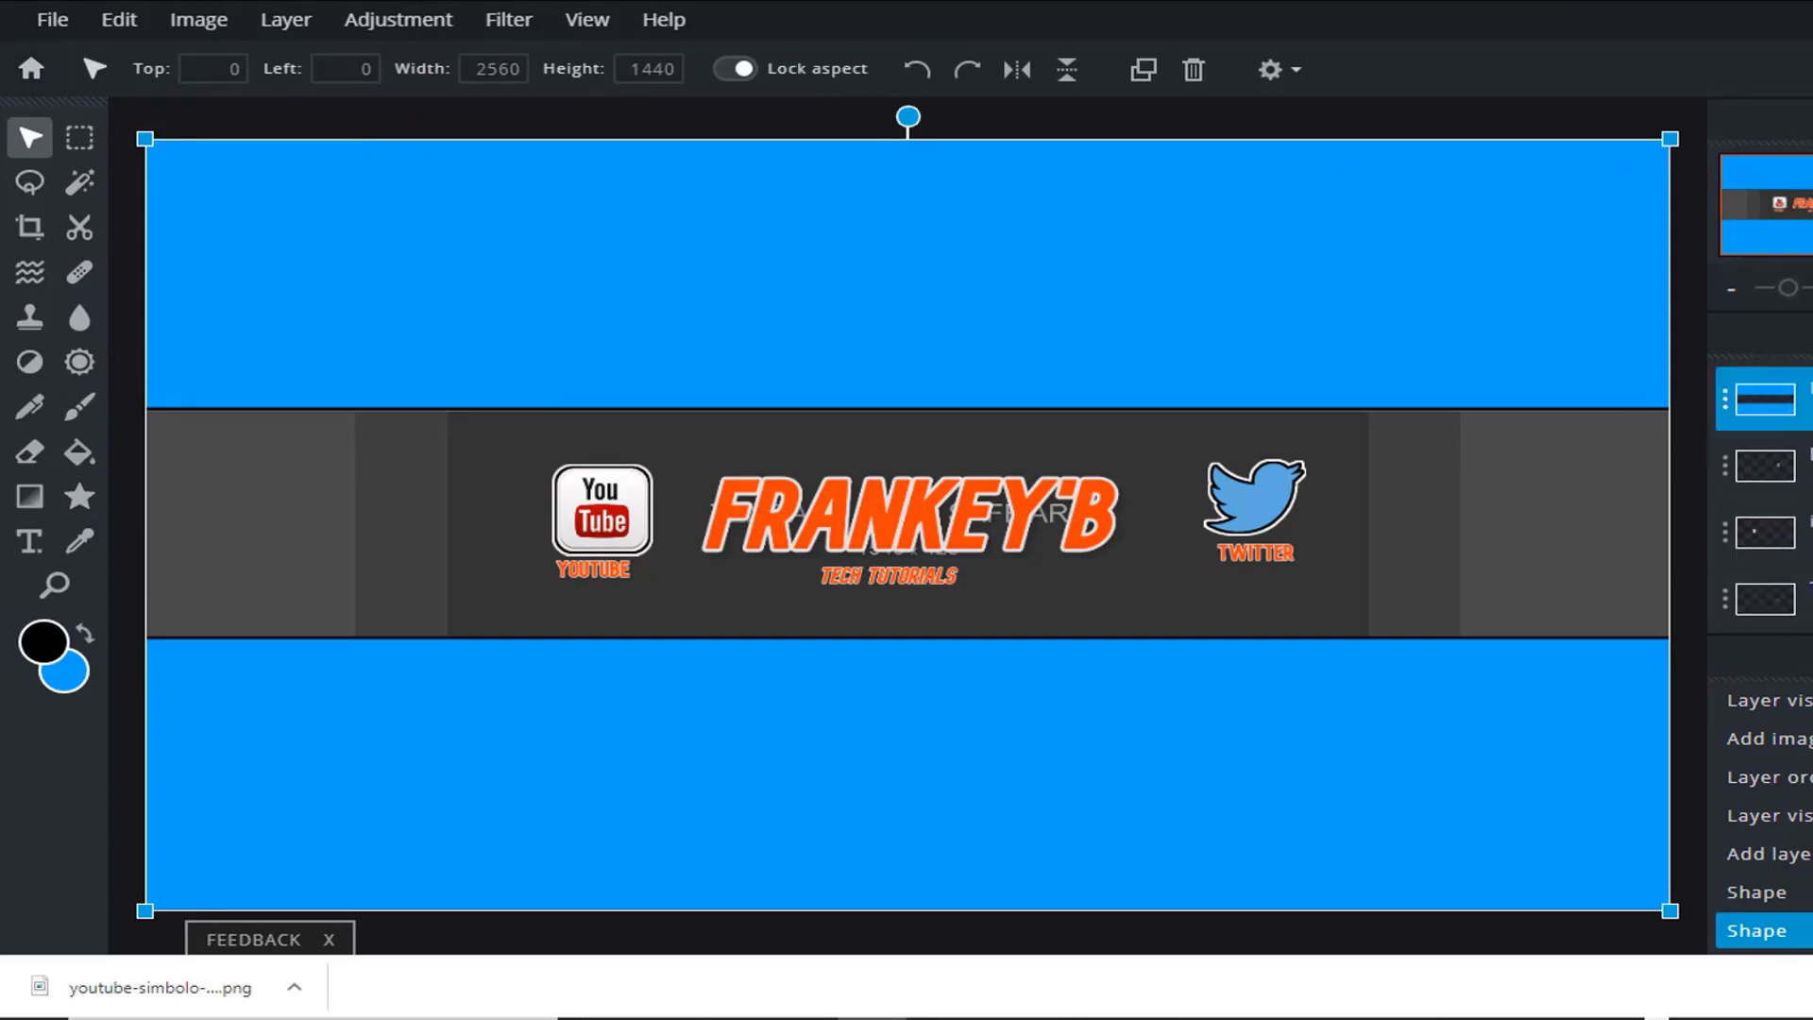
scroll(1765, 491, up, 3)
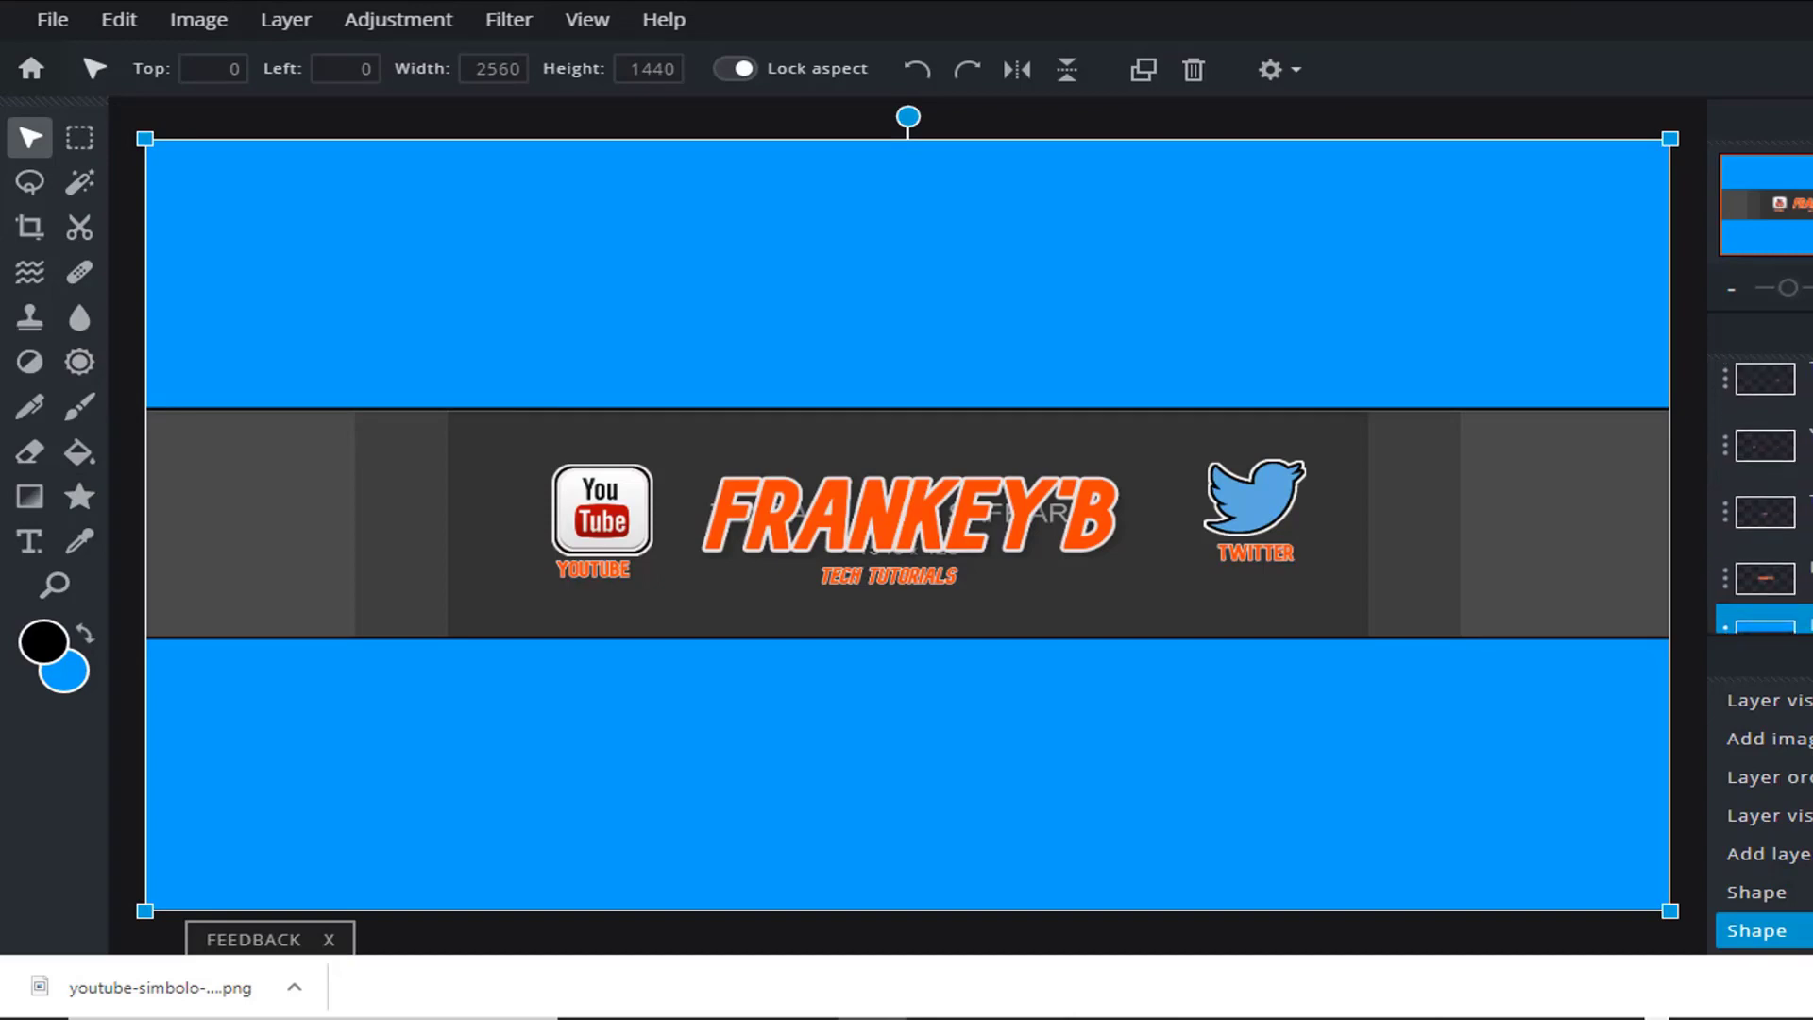
scroll(1765, 491, down, 1)
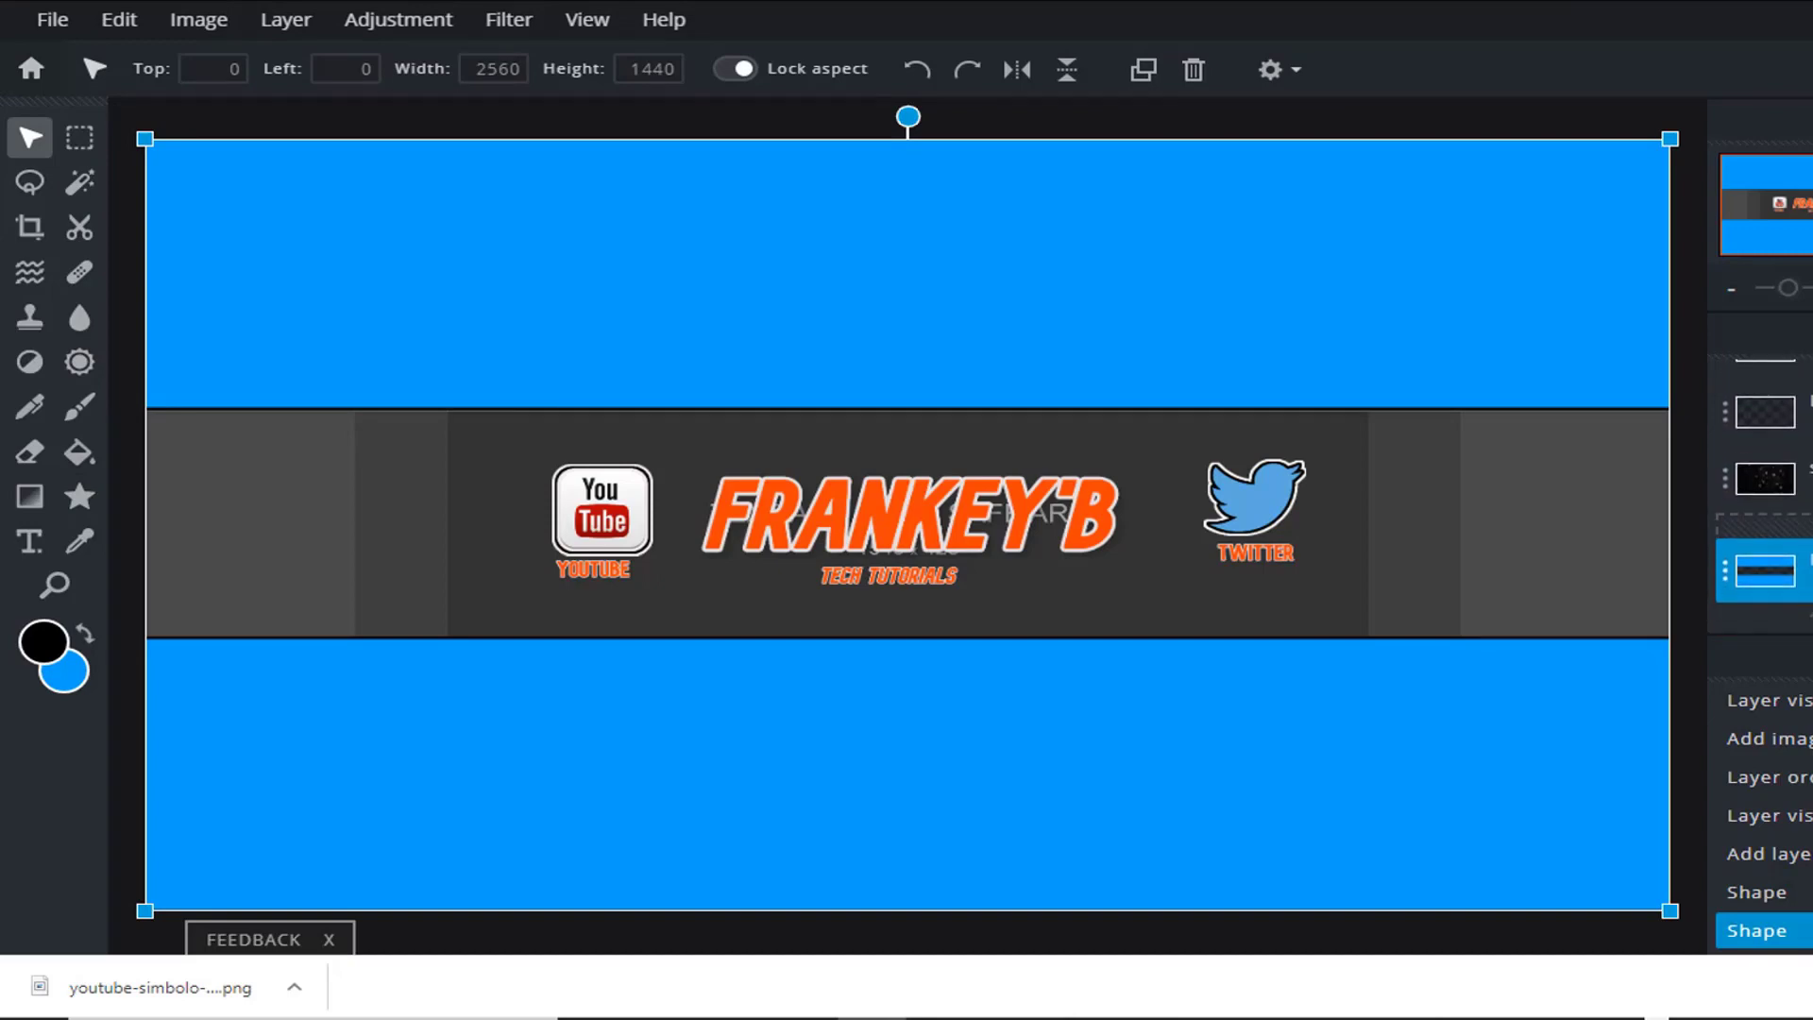
drag(1765, 570, 1765, 479)
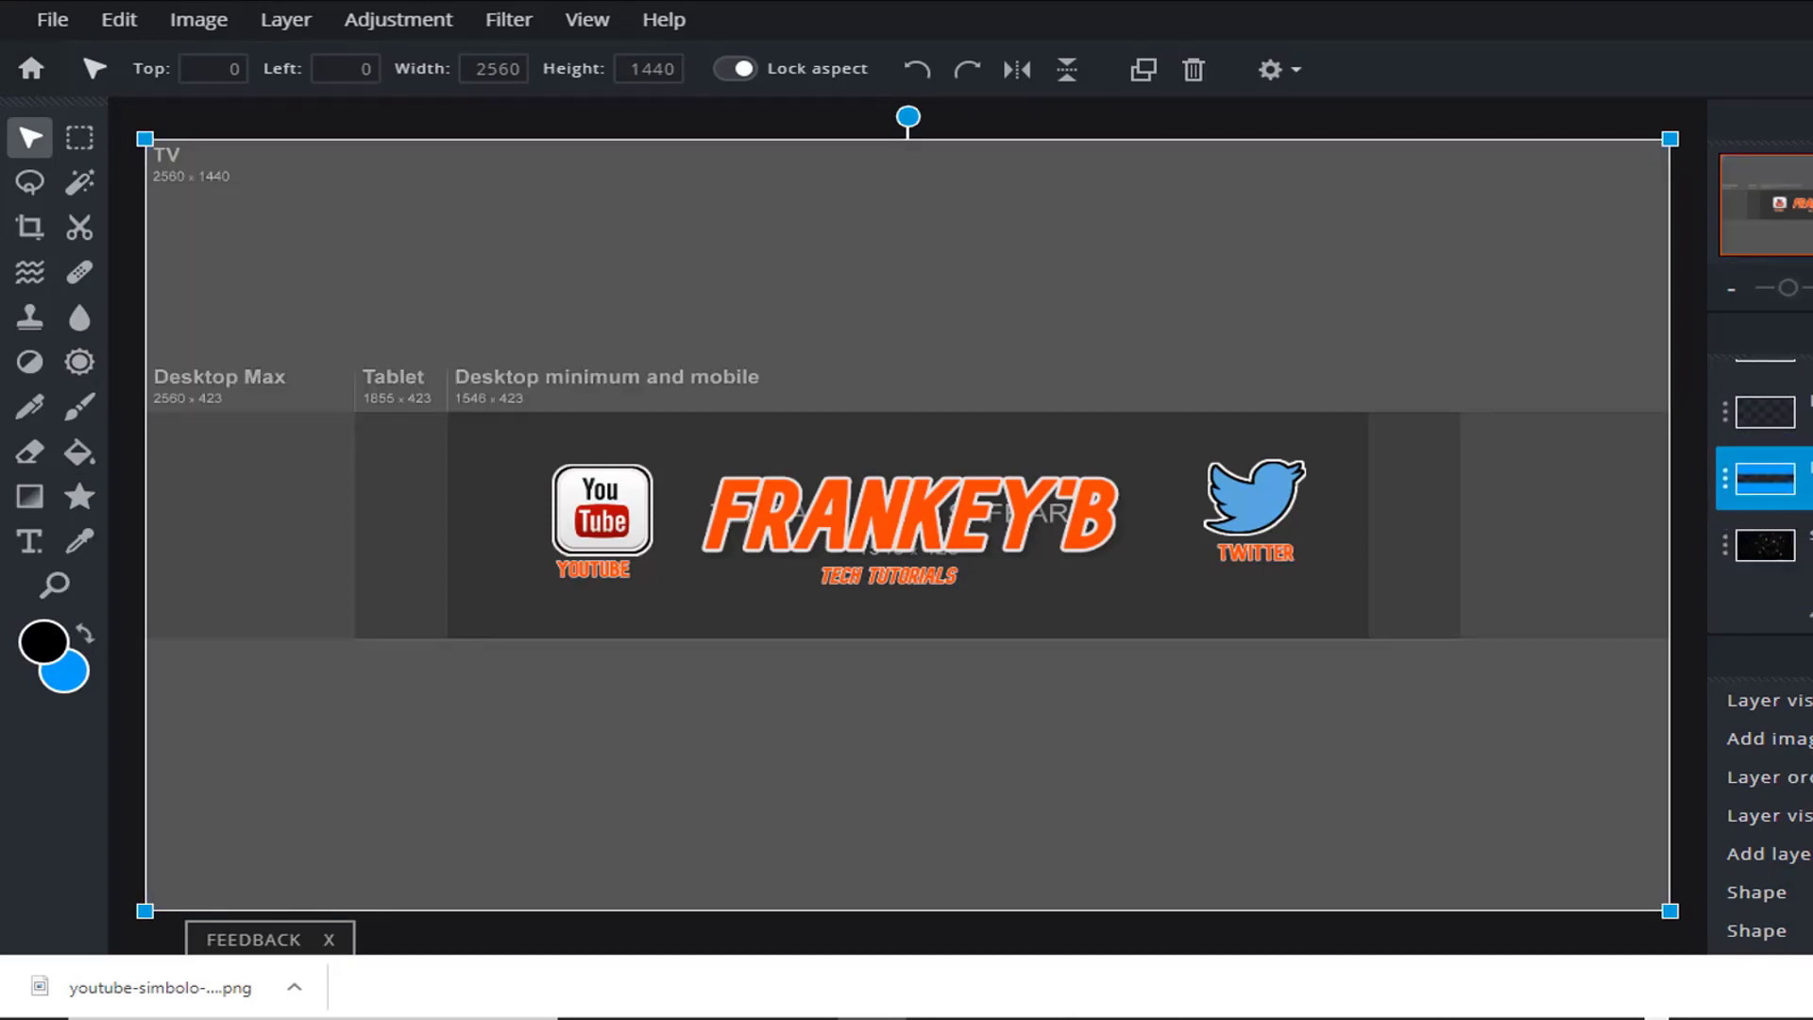
Set the blue layer's transparency to 30 so the stars show through
scroll(1765, 501, up, 2)
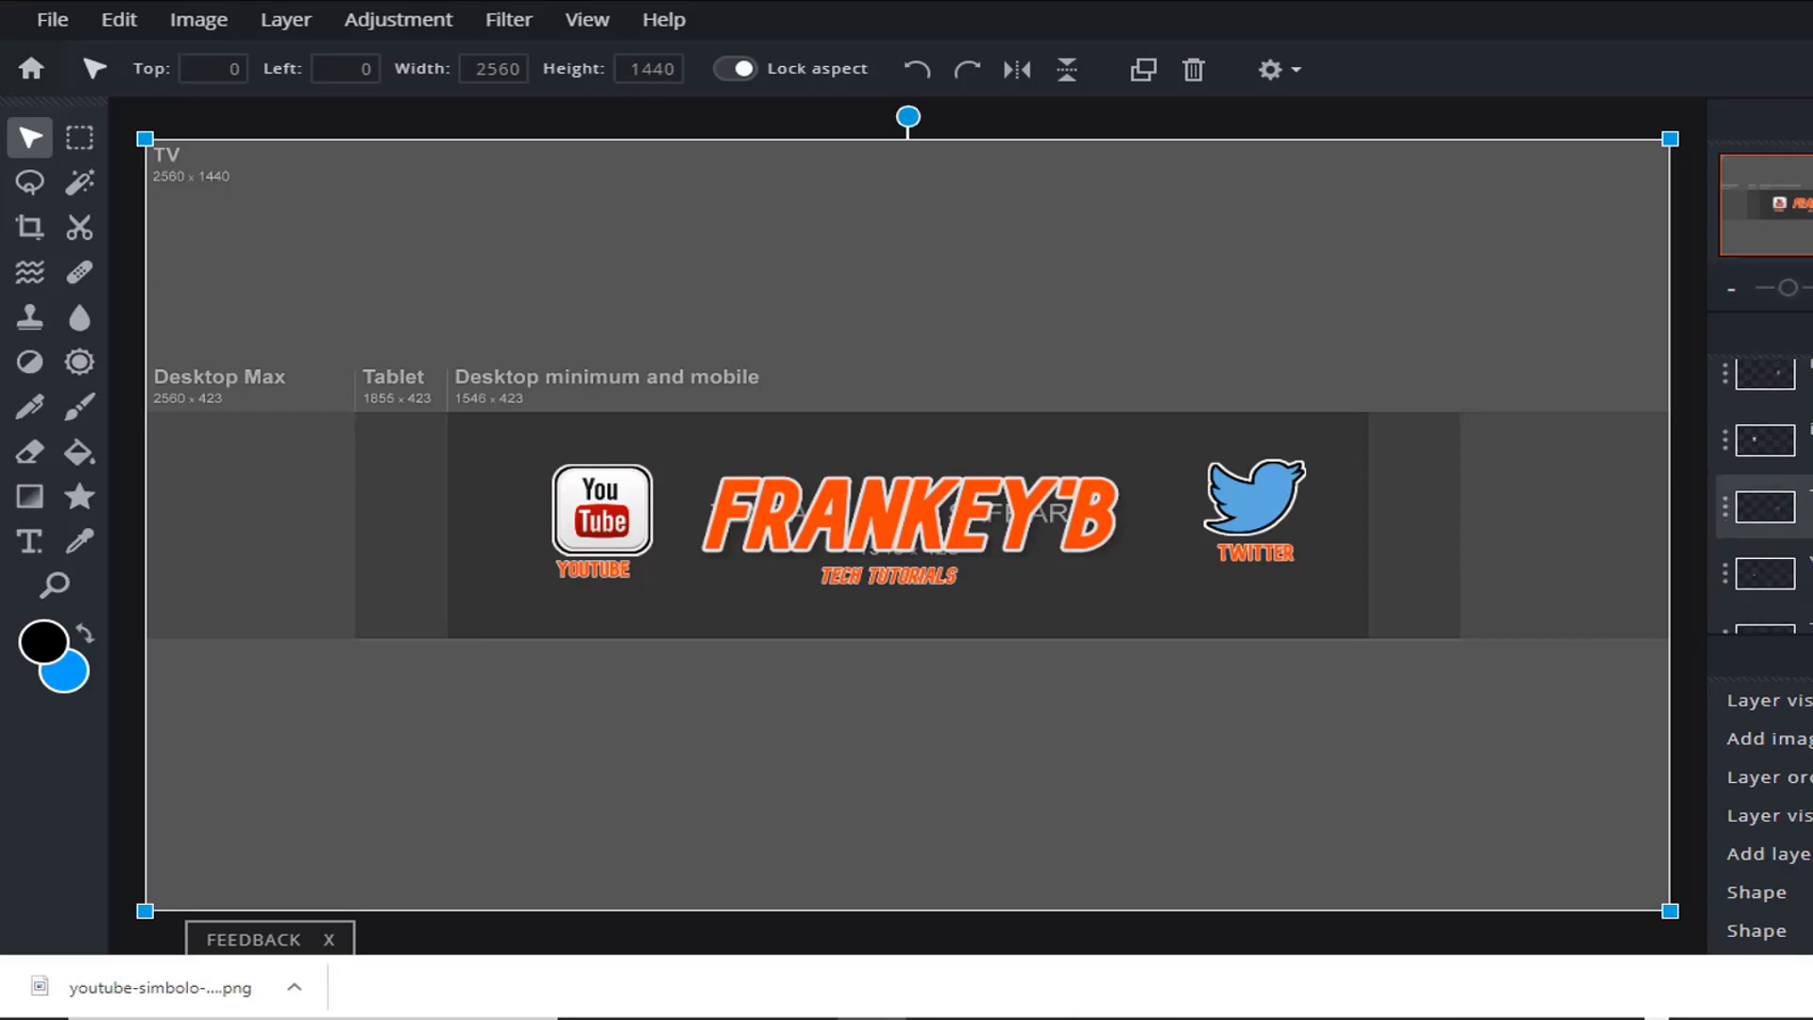
scroll(1765, 510, down, 2)
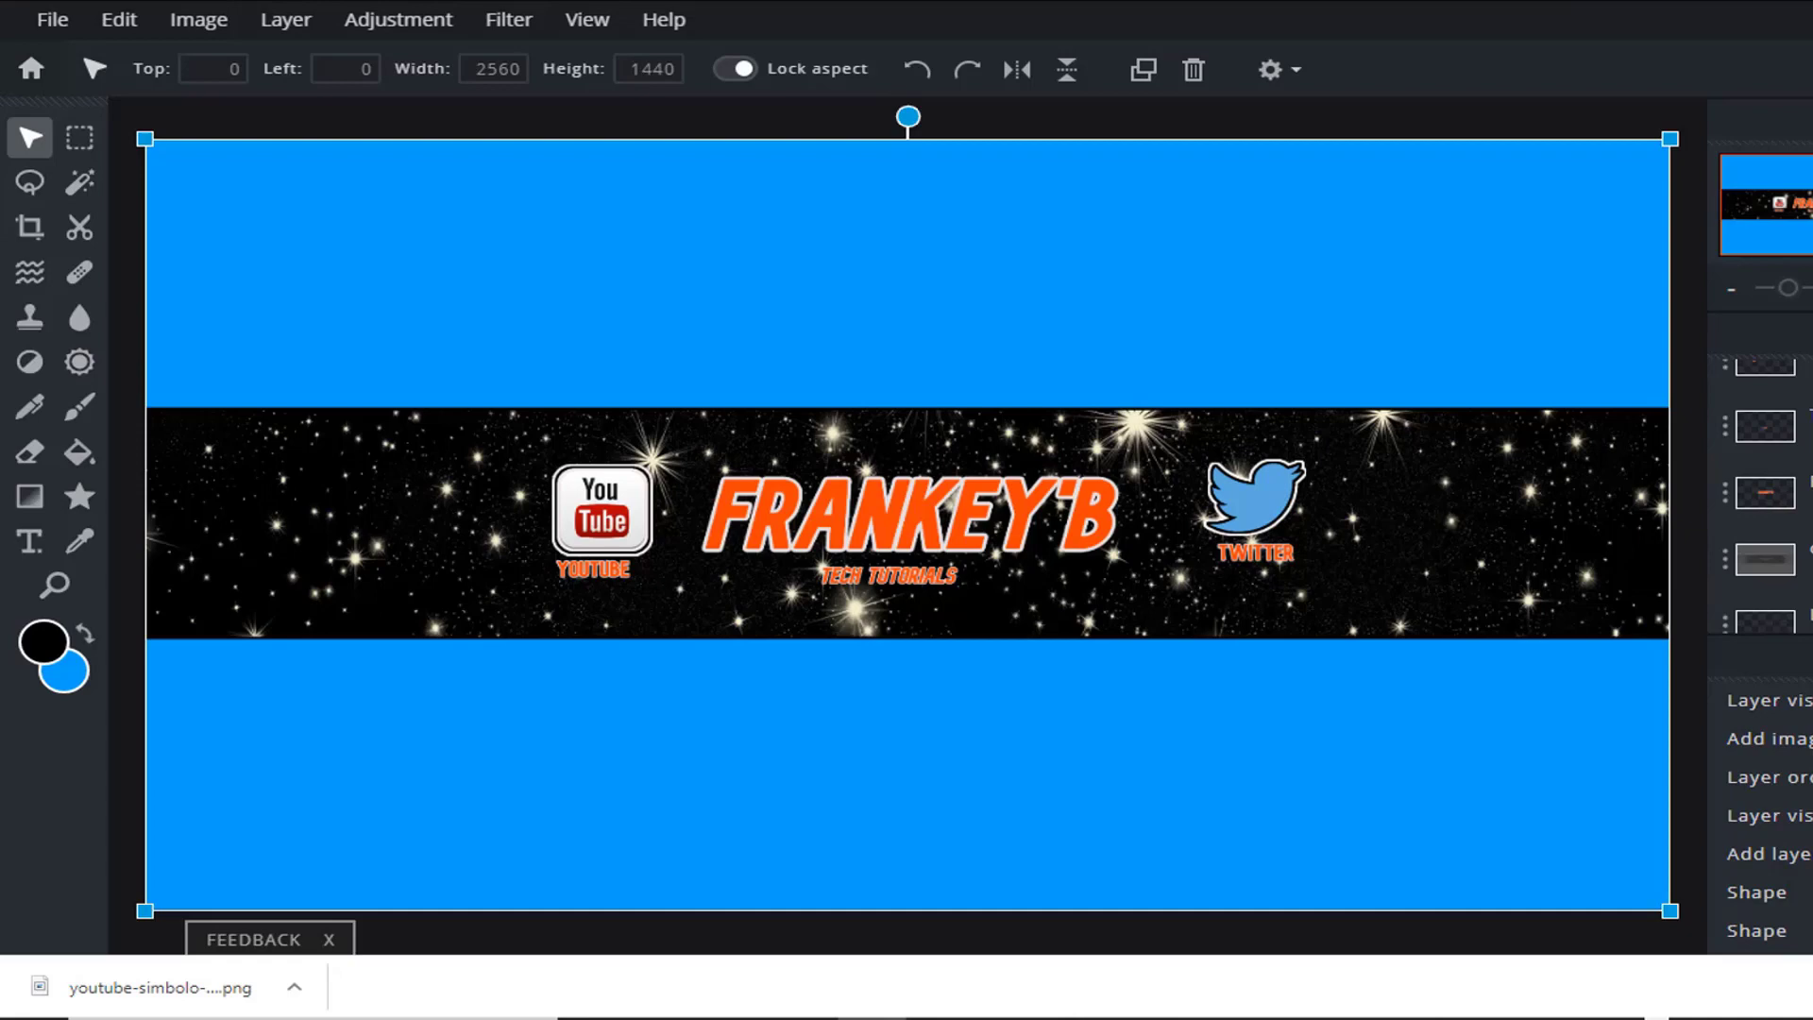
scroll(1727, 526, down, 3)
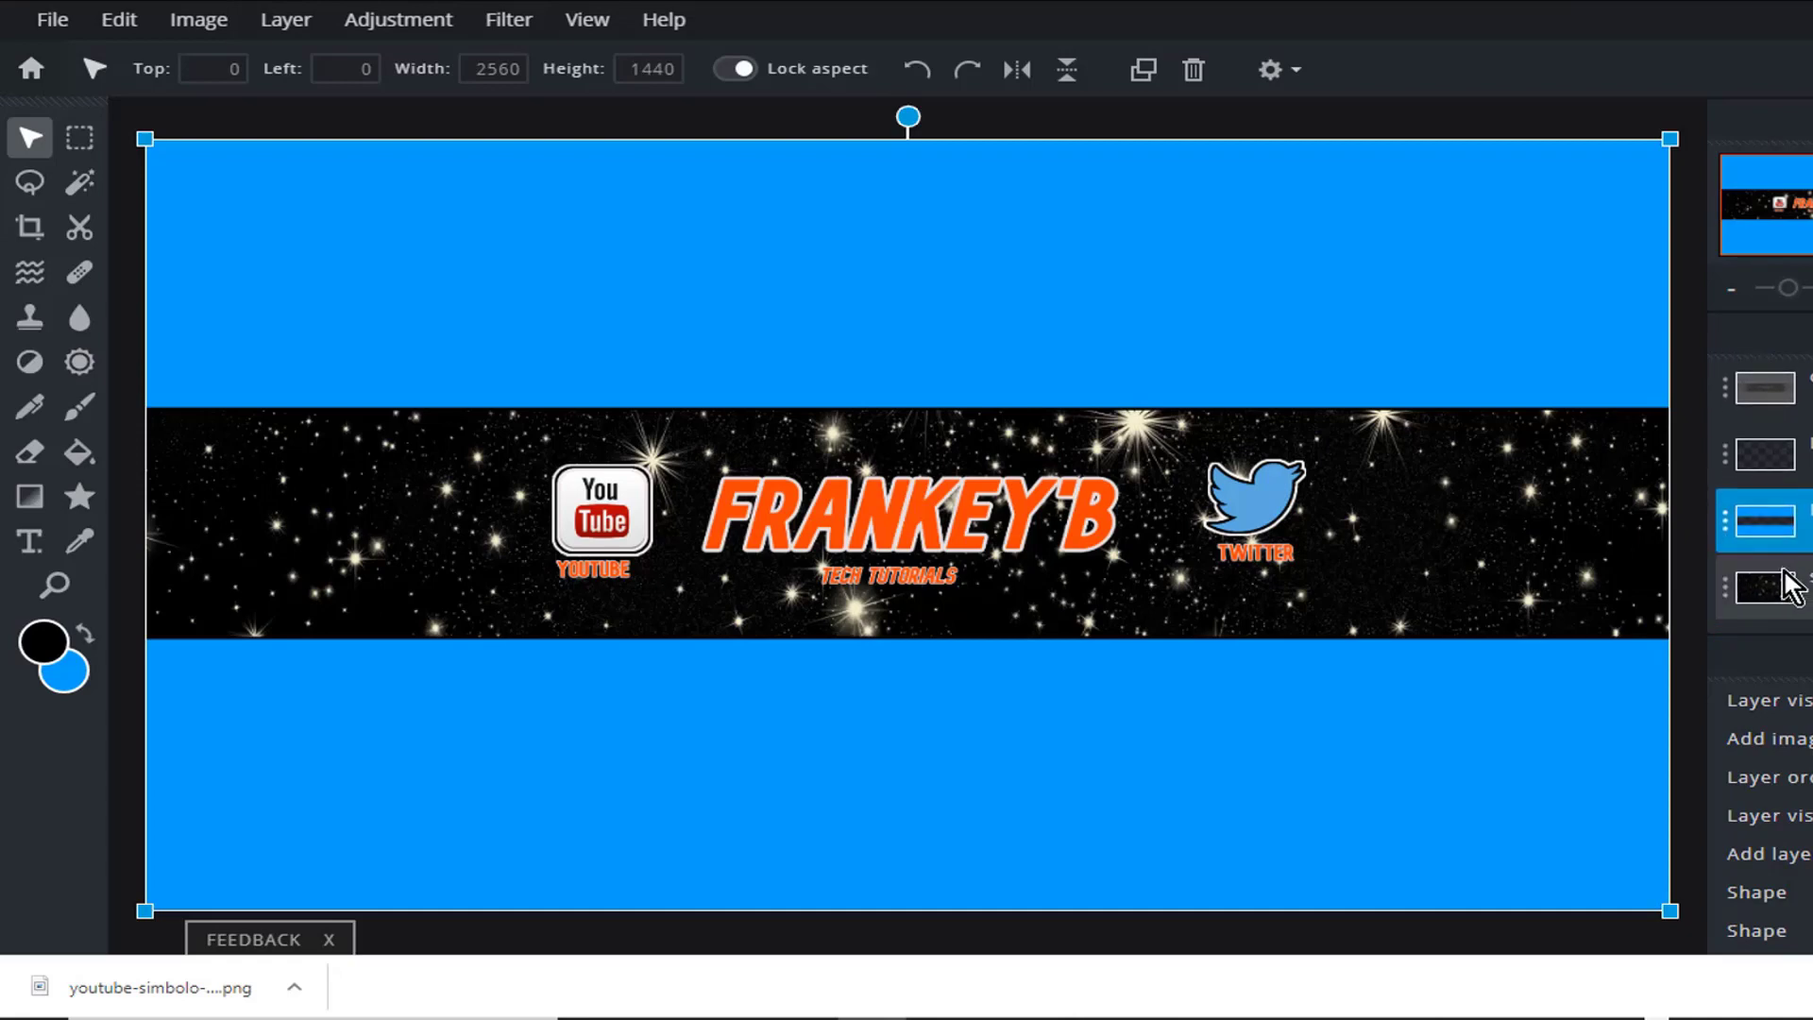
click(1725, 522)
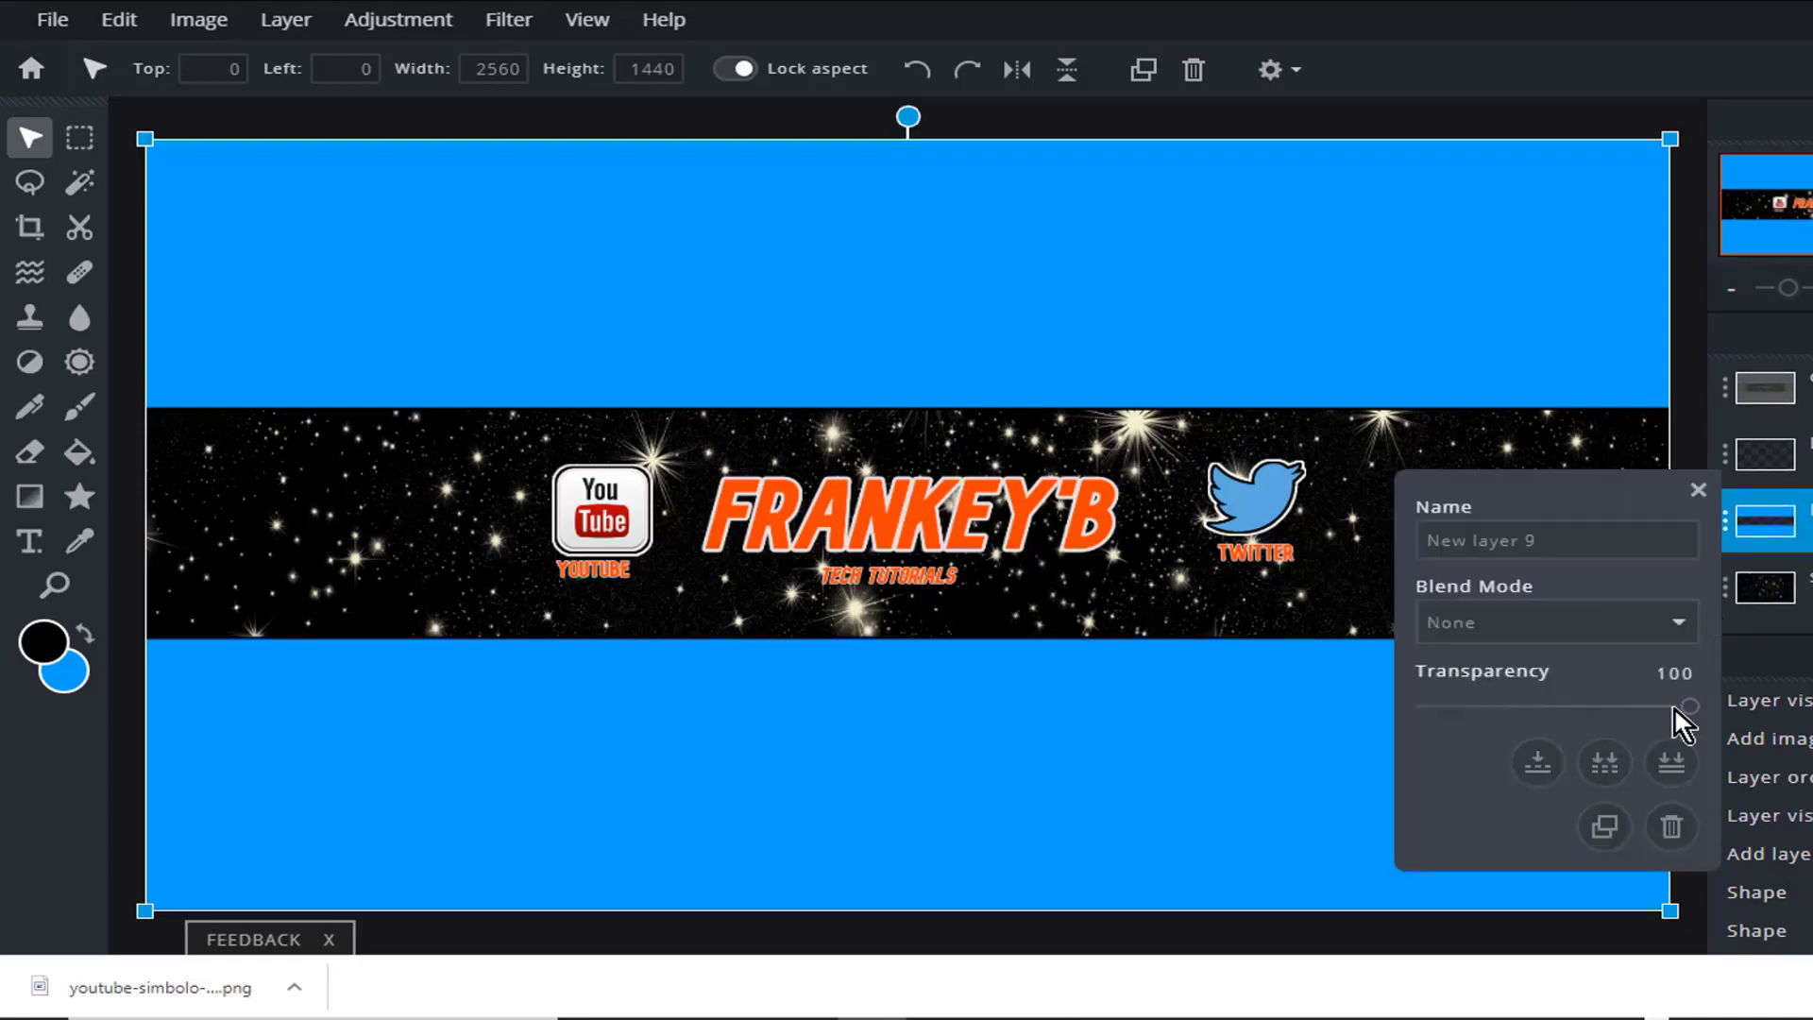
drag(1690, 708, 1508, 710)
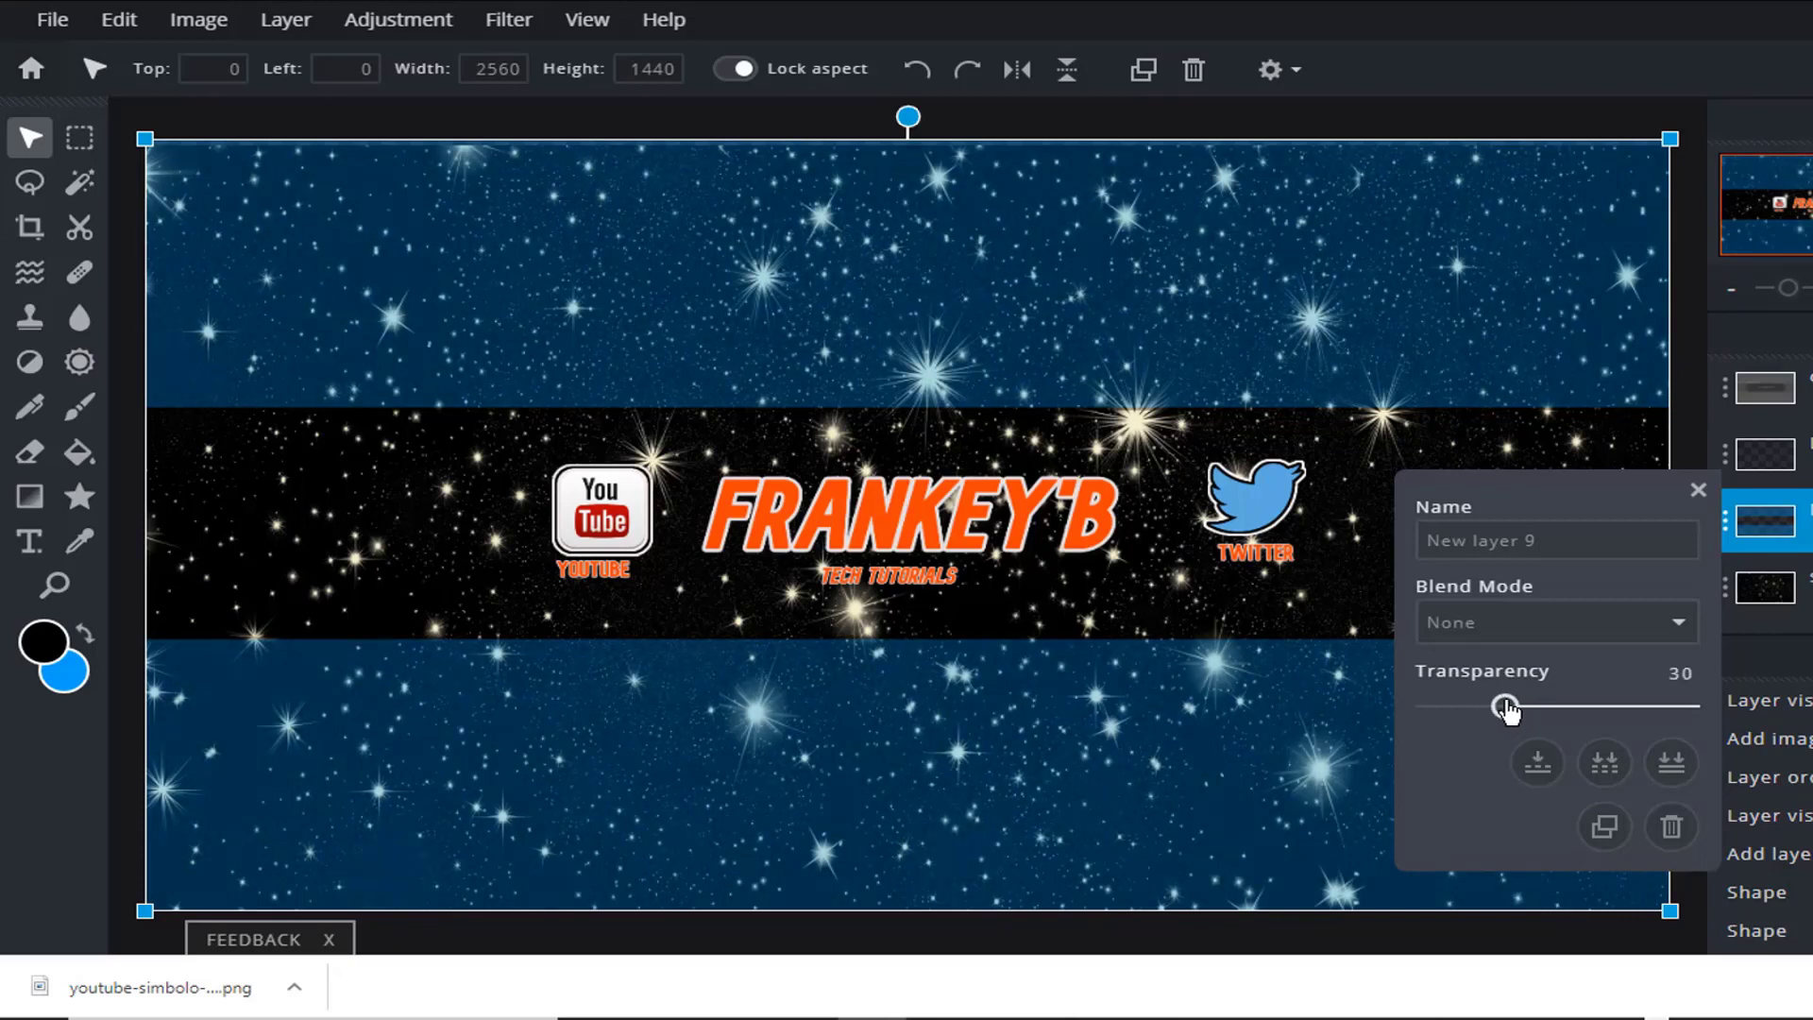
click(1698, 492)
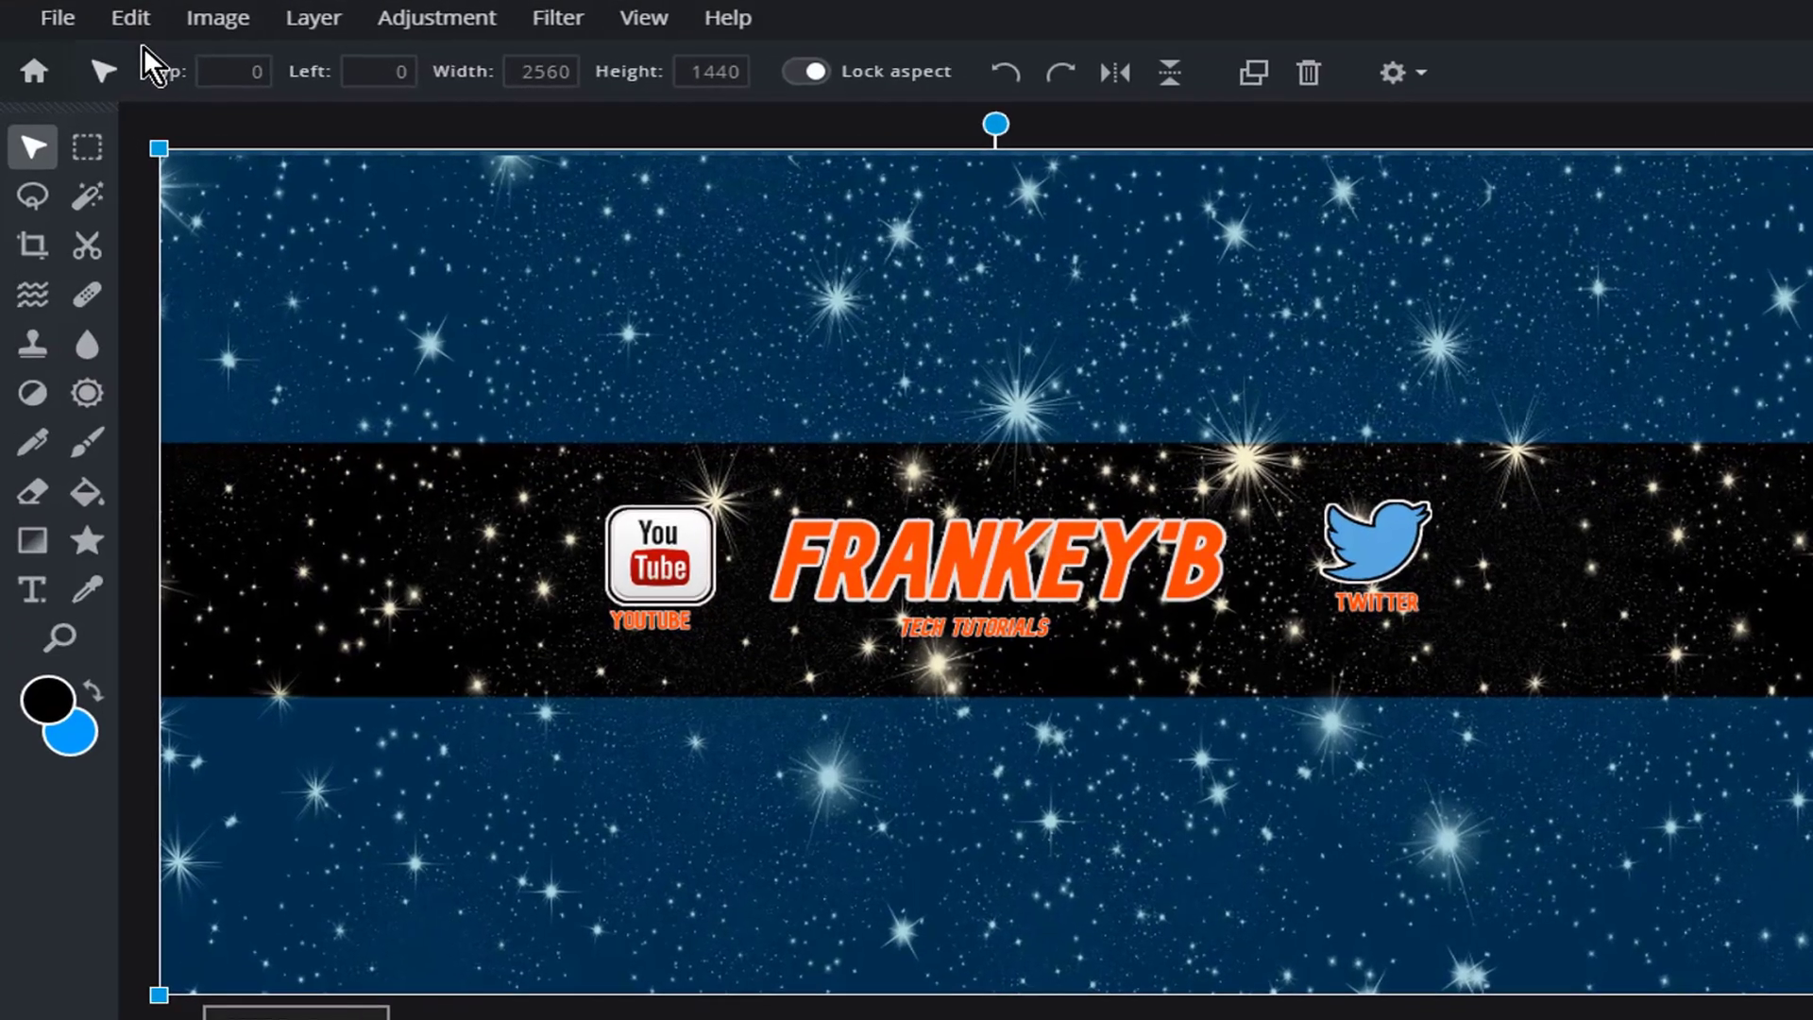
Open the Save Image options and set the output format to PNG
click(56, 27)
click(65, 266)
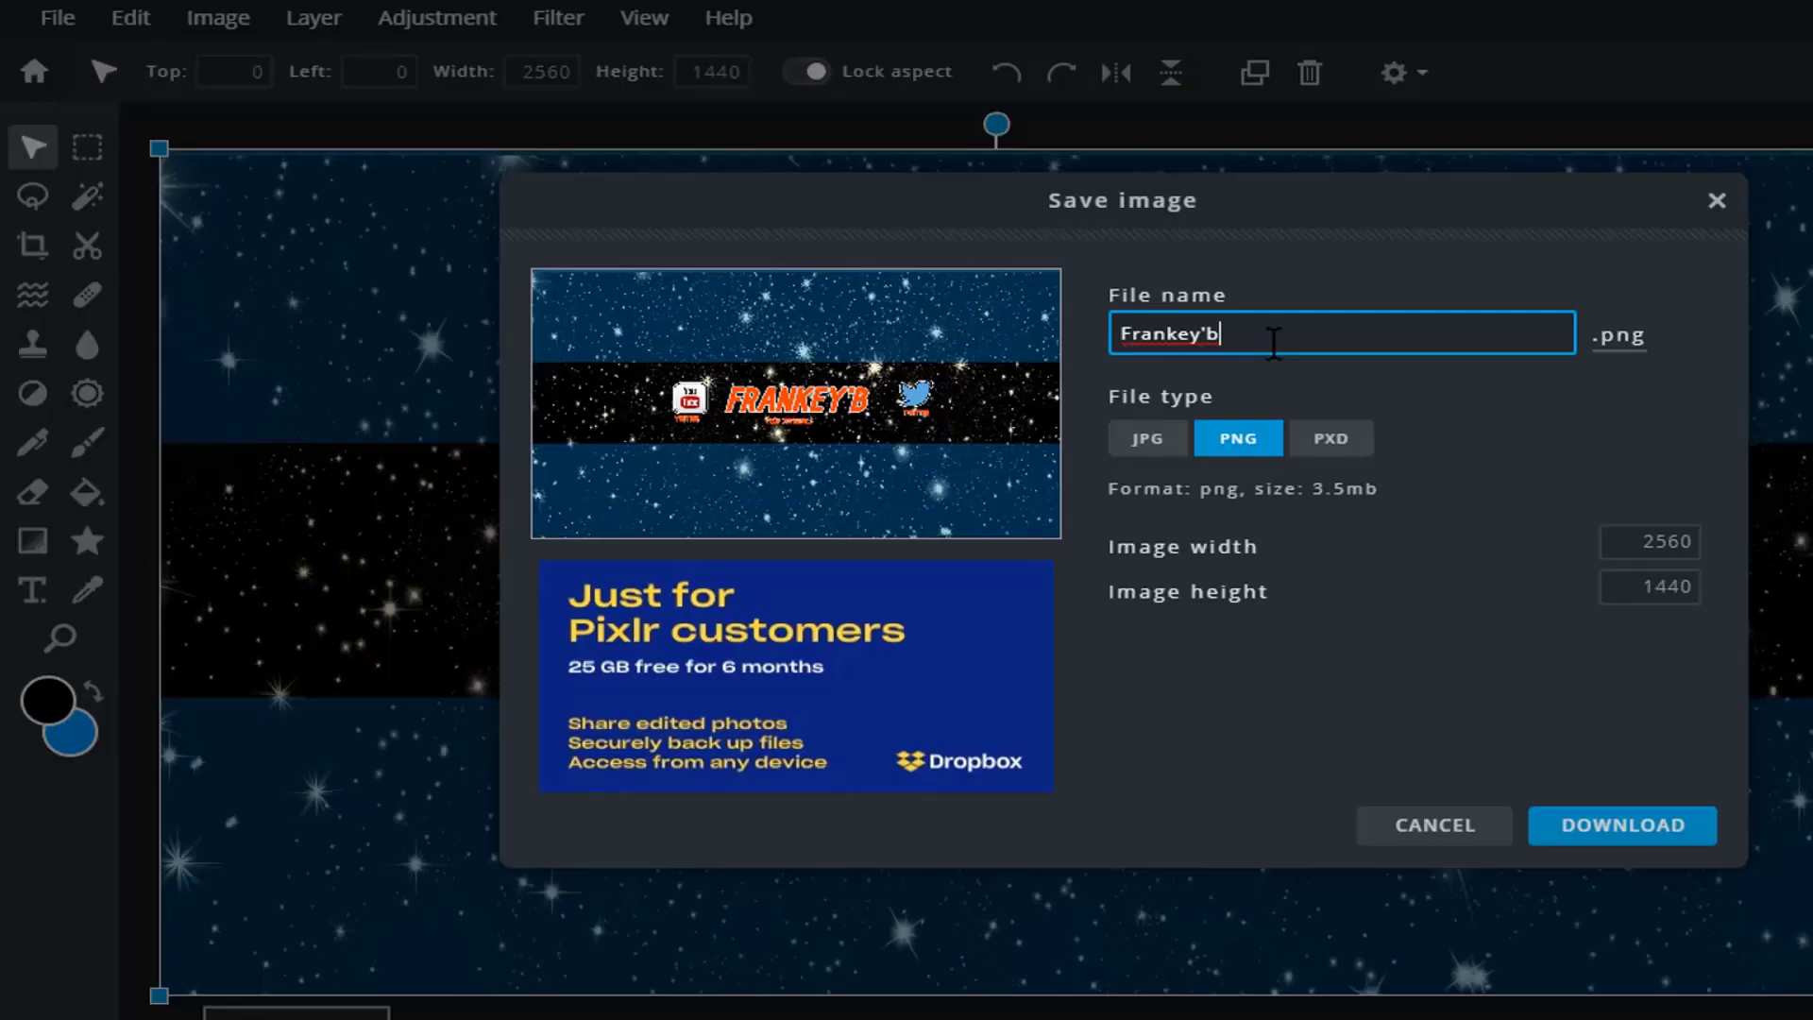
click(1147, 446)
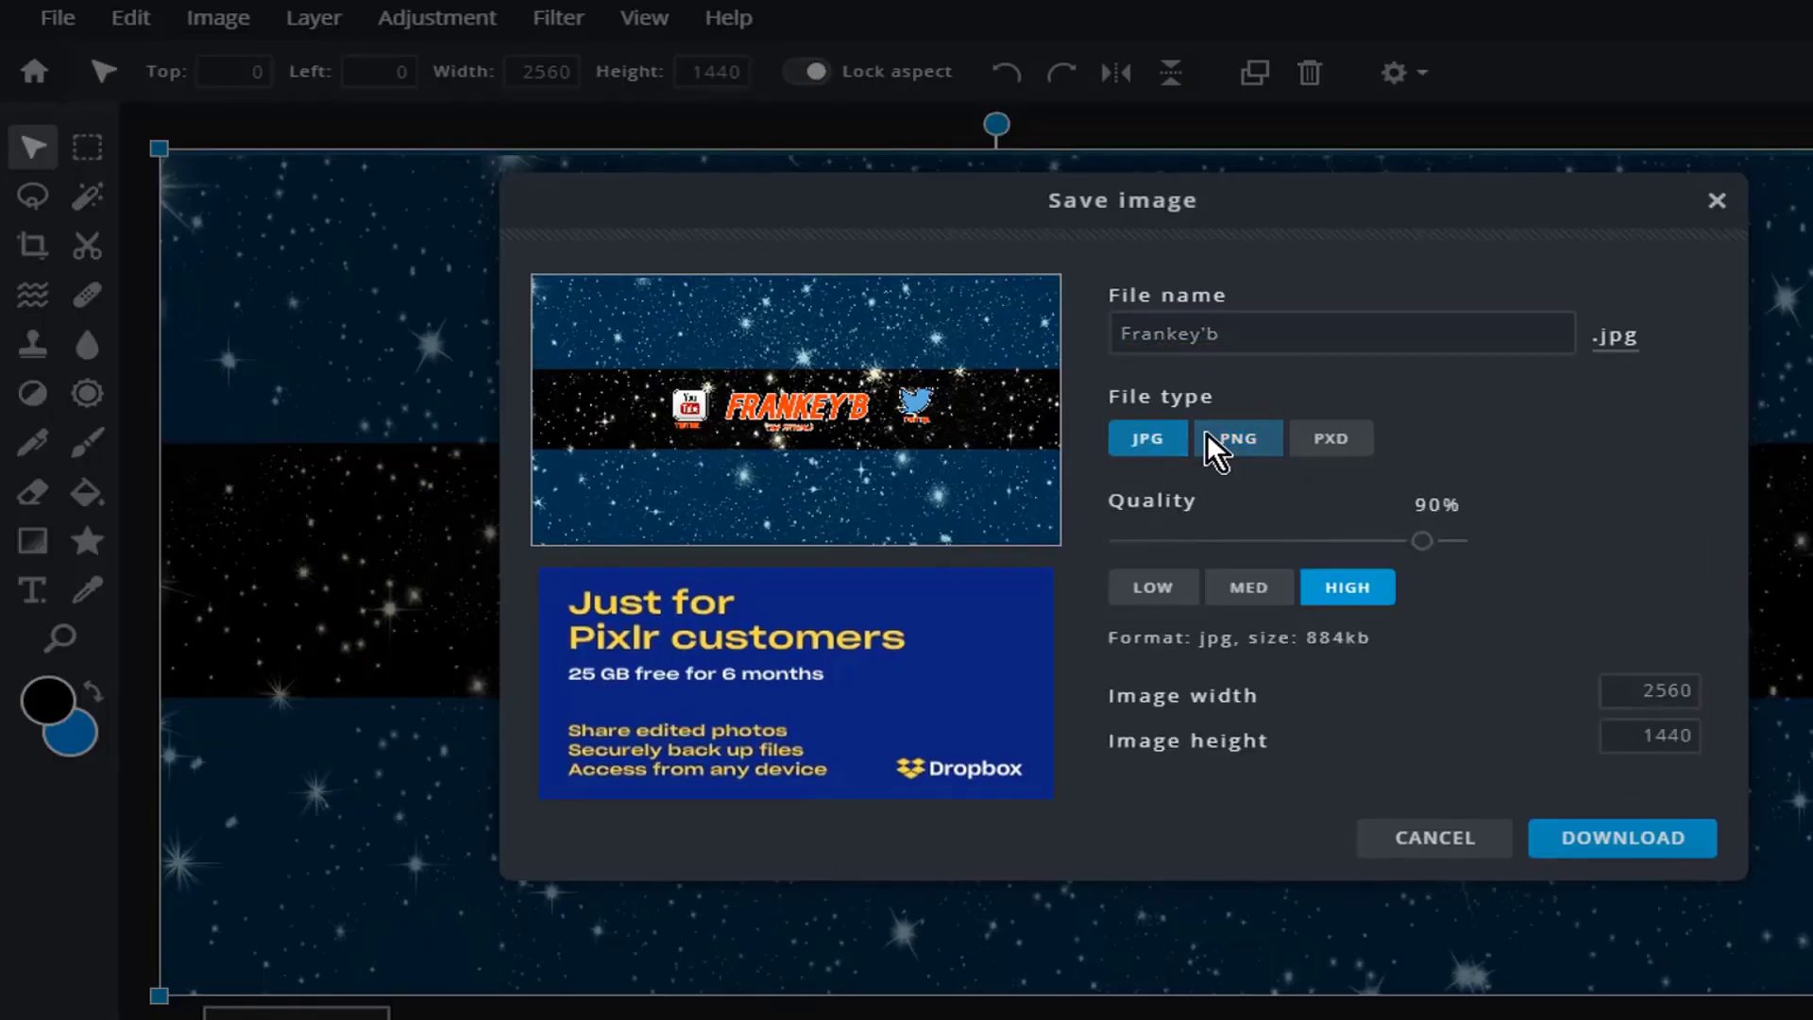
click(1241, 450)
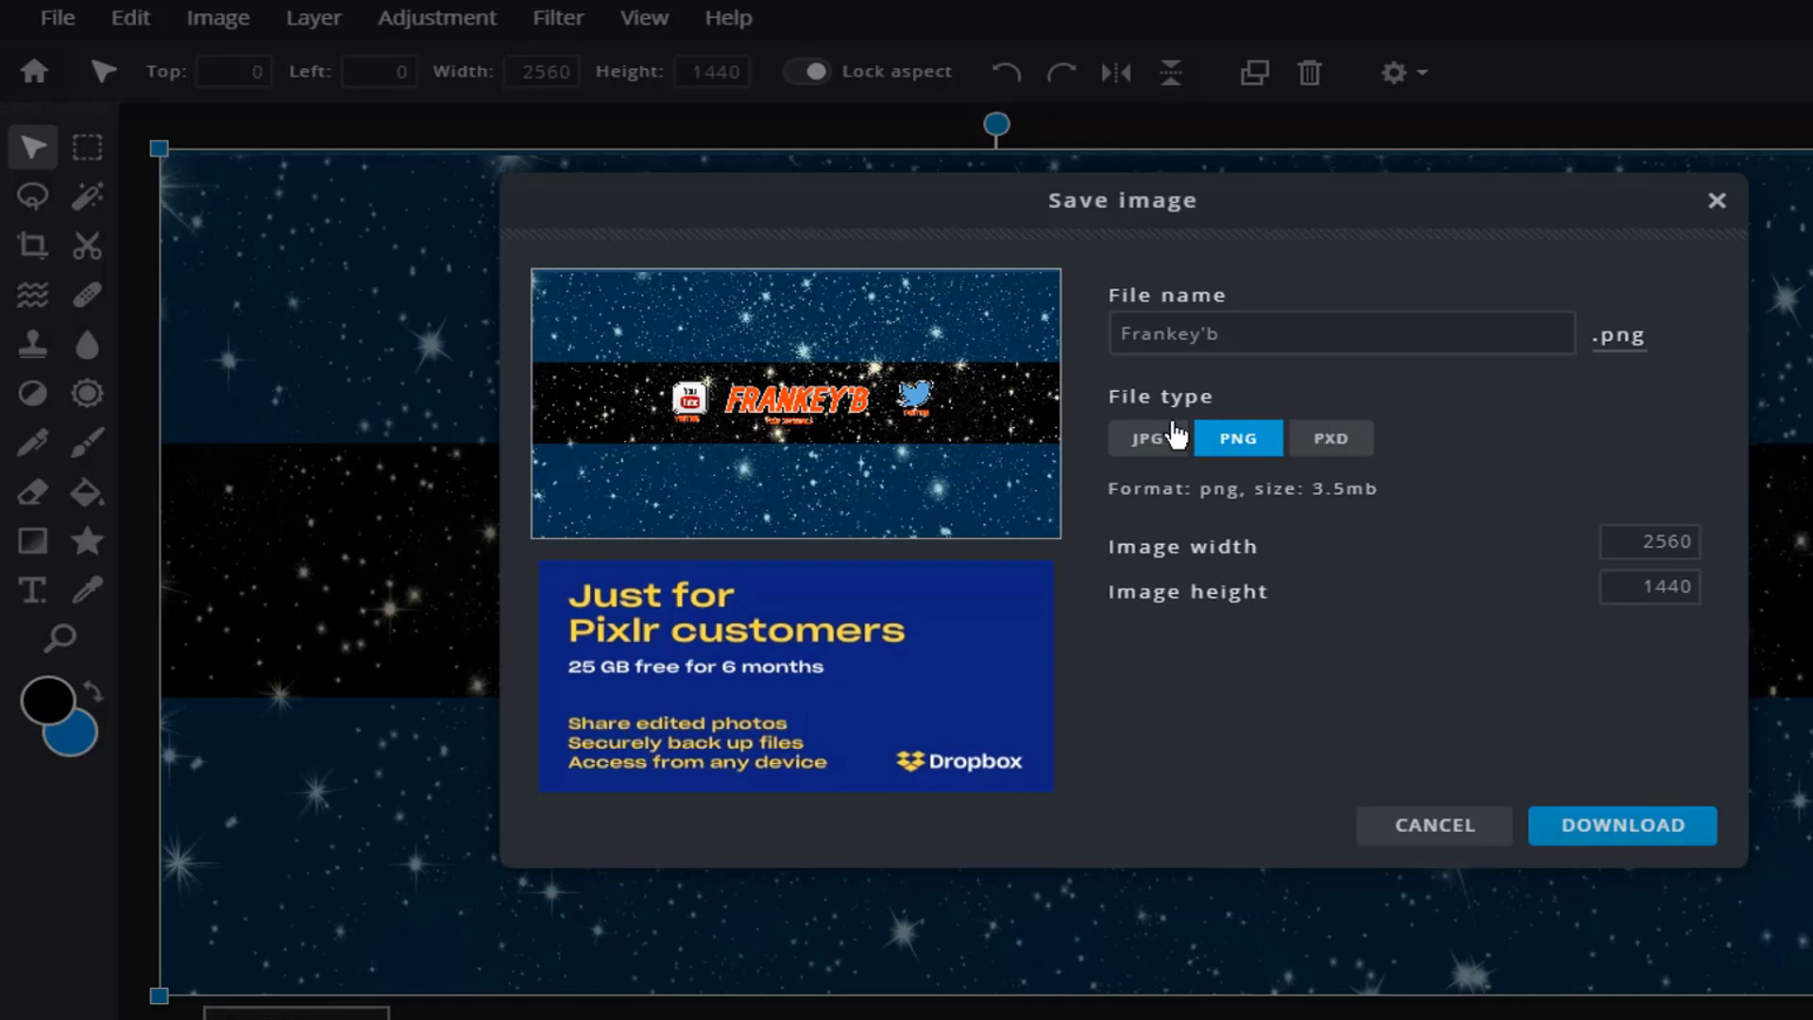
Confirm width 2560 and height 1440, then download the banner as Frankey'b (4).png
click(1626, 540)
drag(1626, 541, 1725, 536)
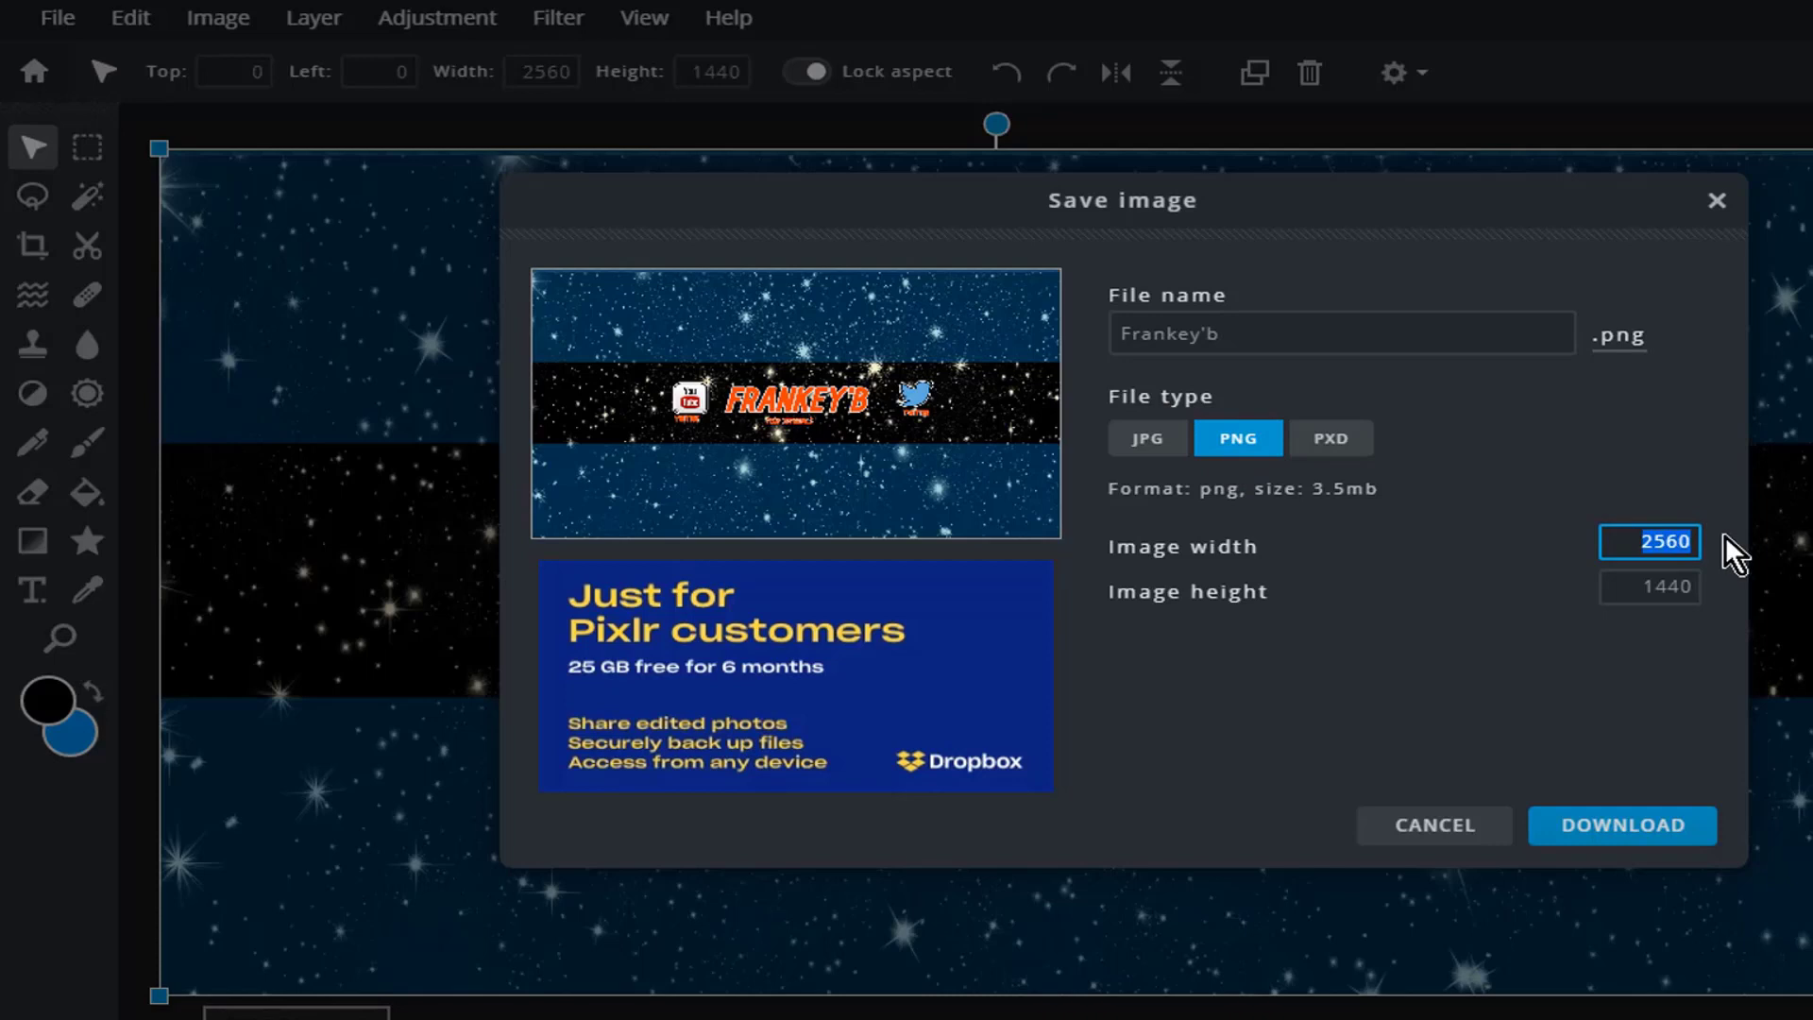
click(1635, 578)
drag(1637, 580, 1702, 583)
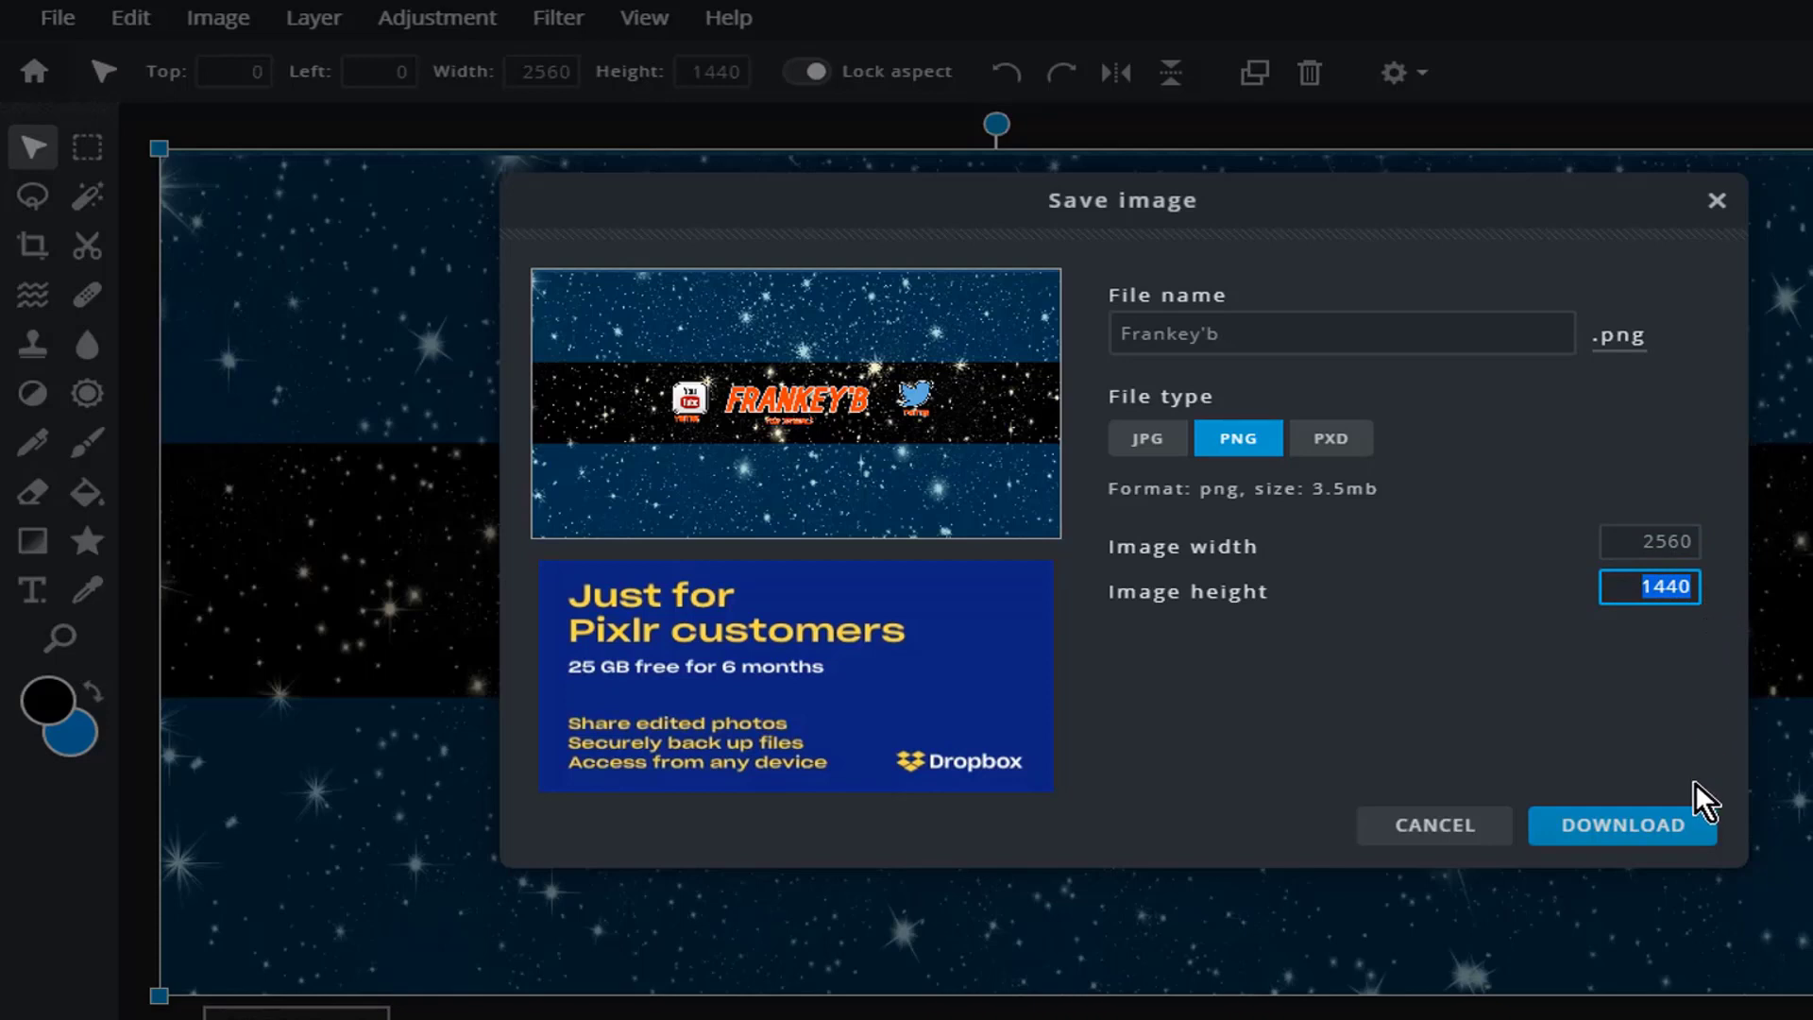
click(1646, 836)
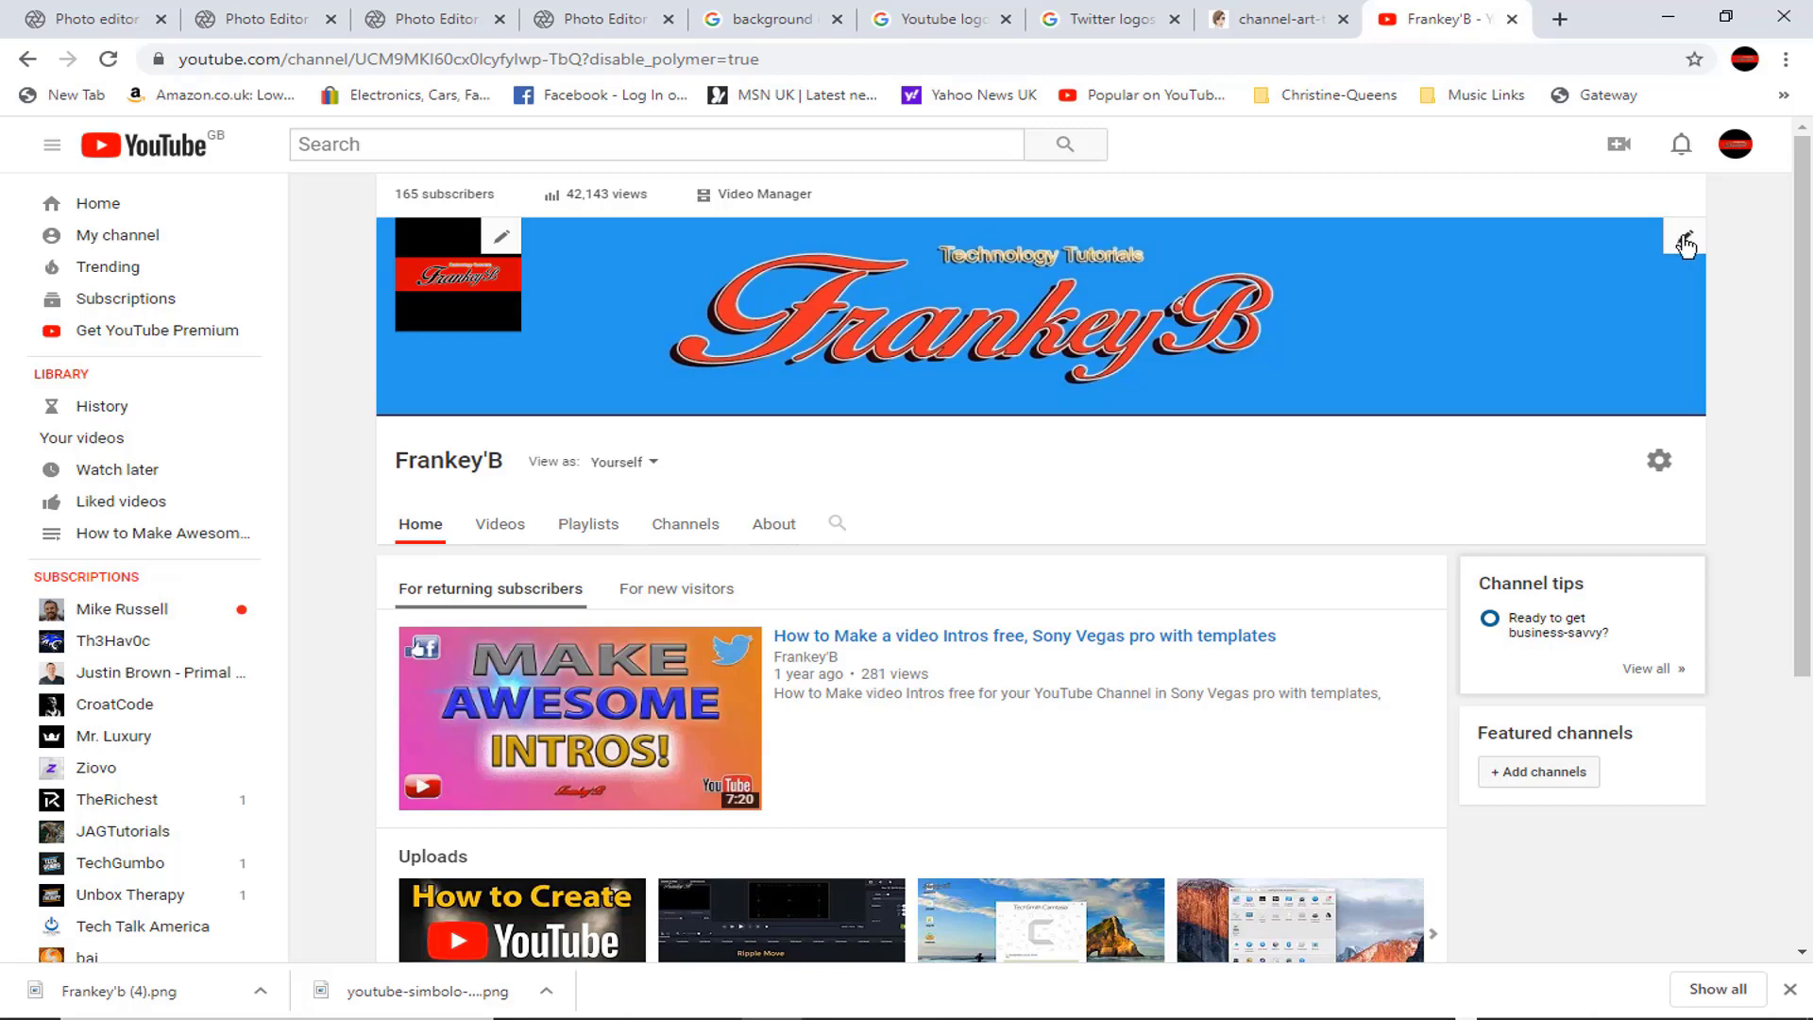
Upload the Channel Art Banner file from the computer through YouTube's channel art editor
click(1686, 246)
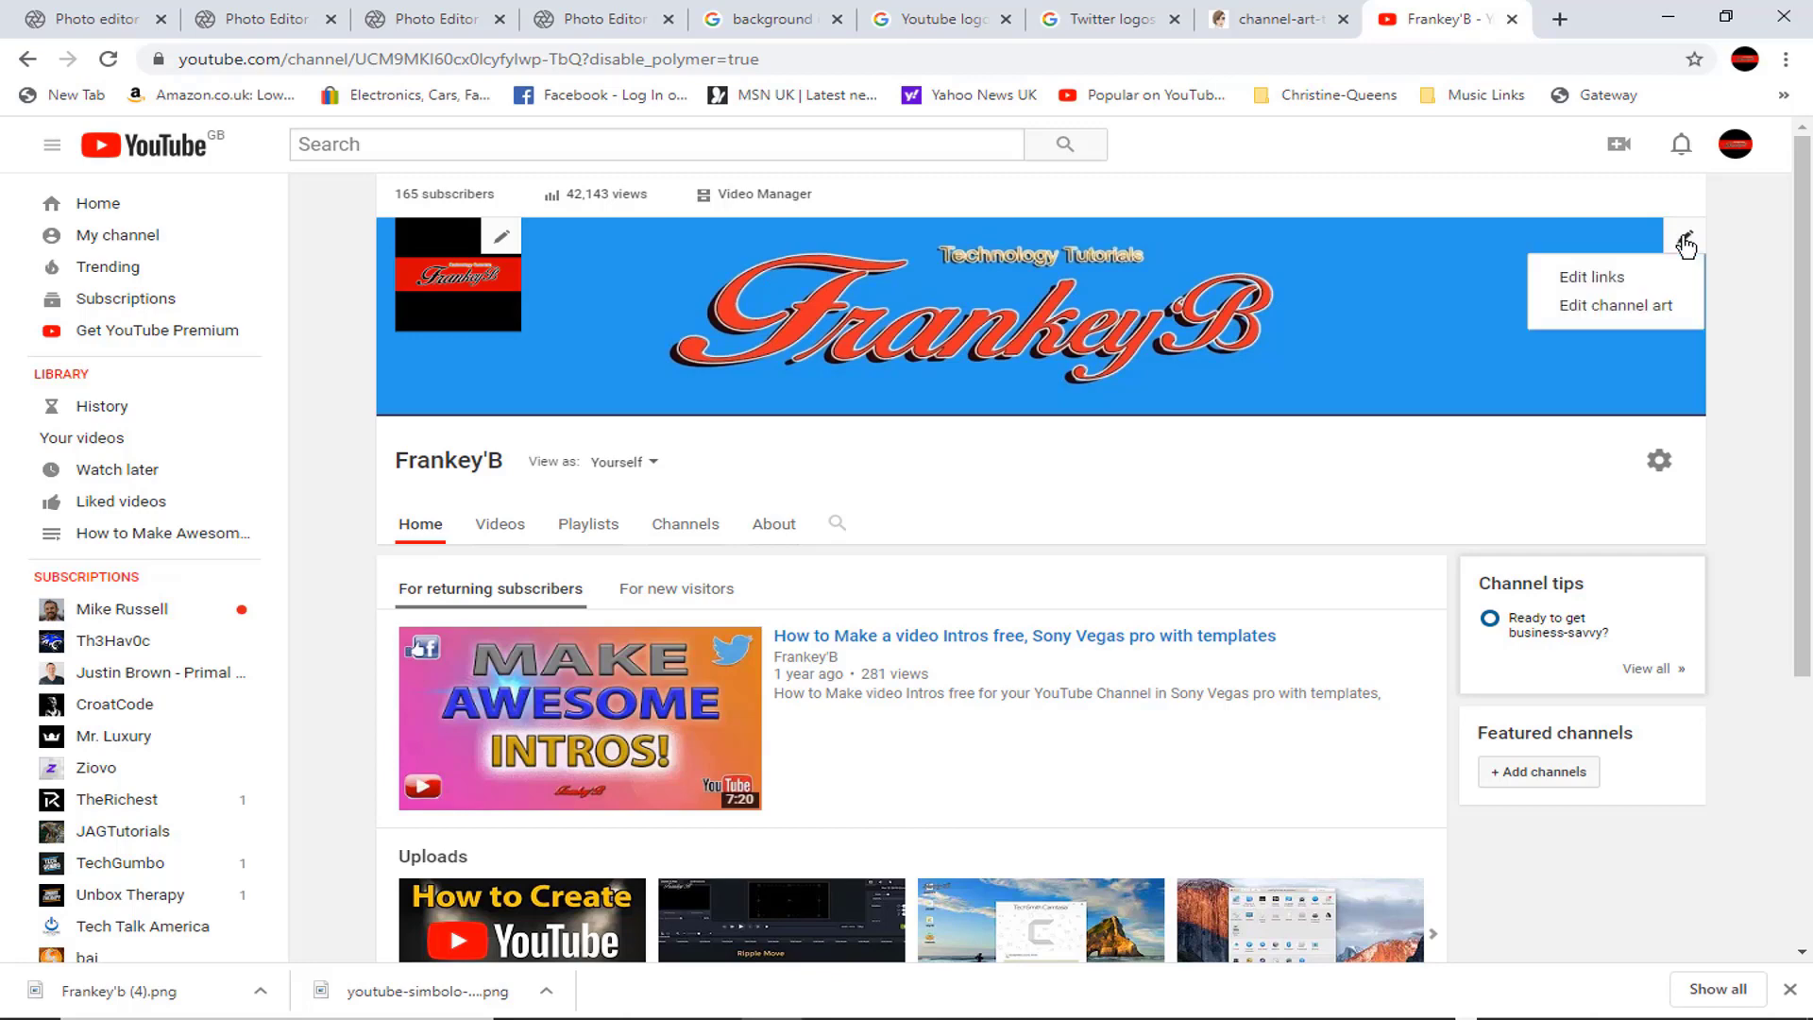
click(1613, 307)
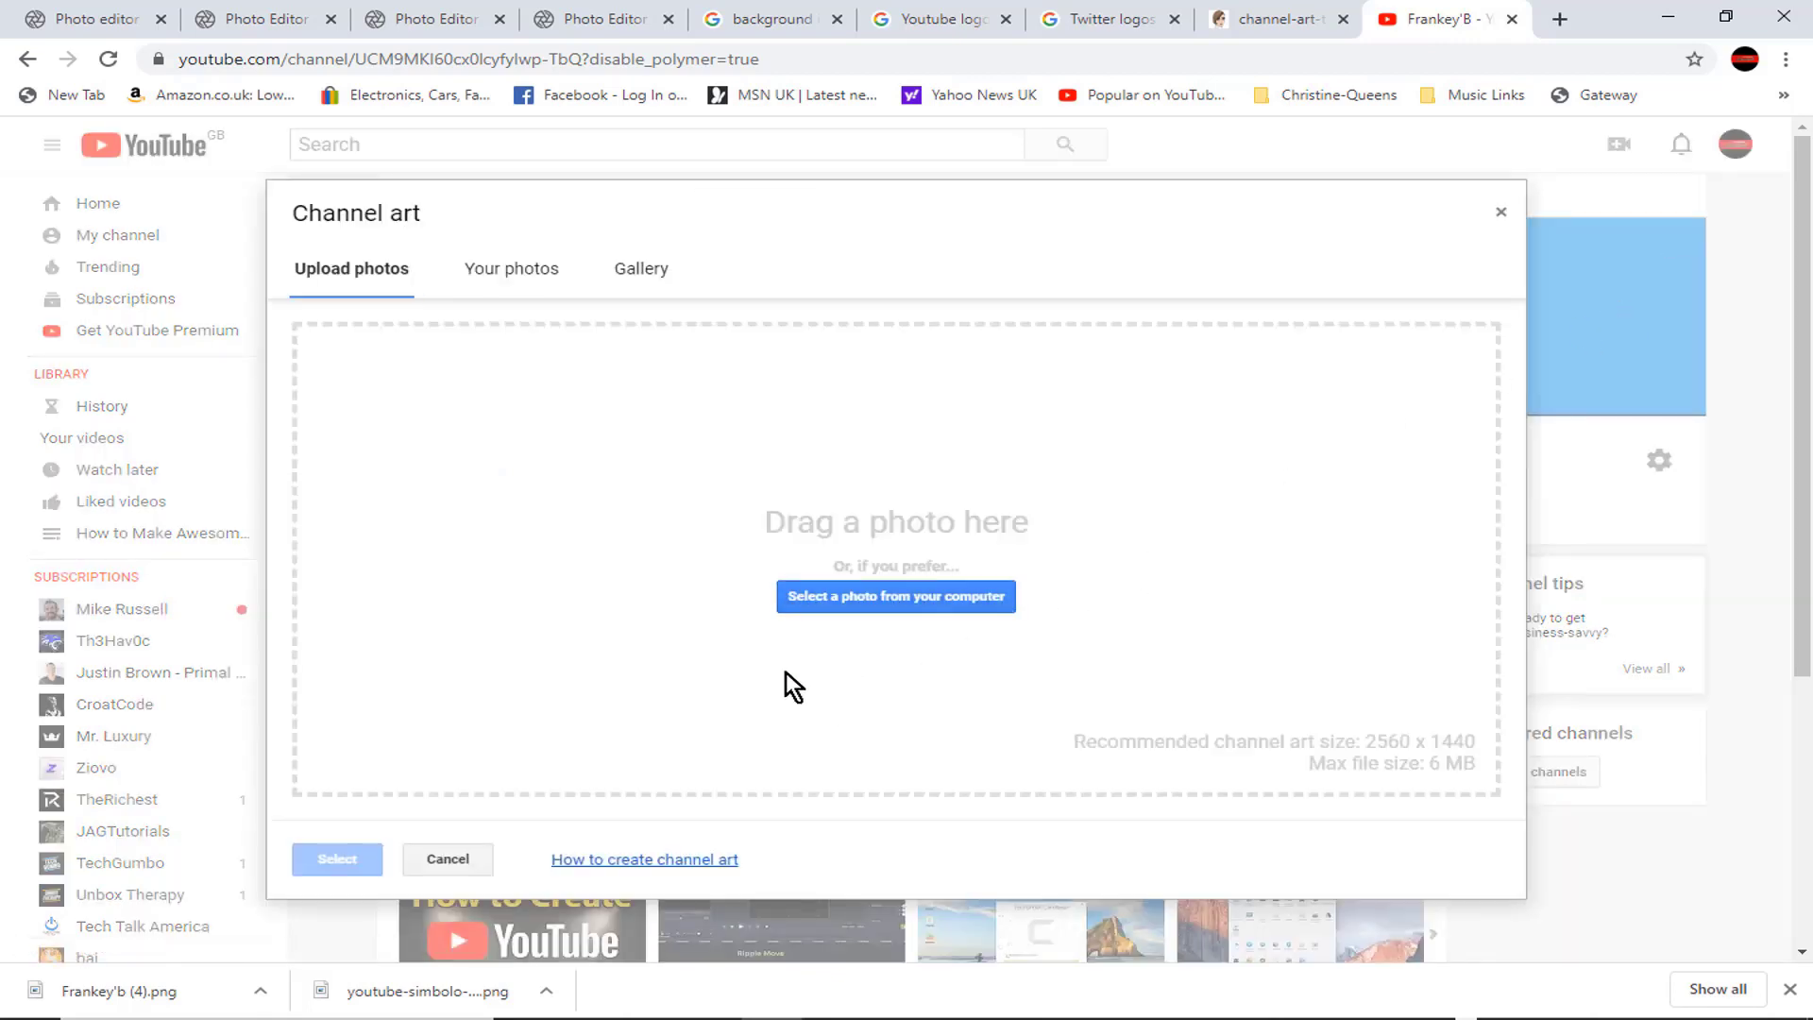
click(916, 598)
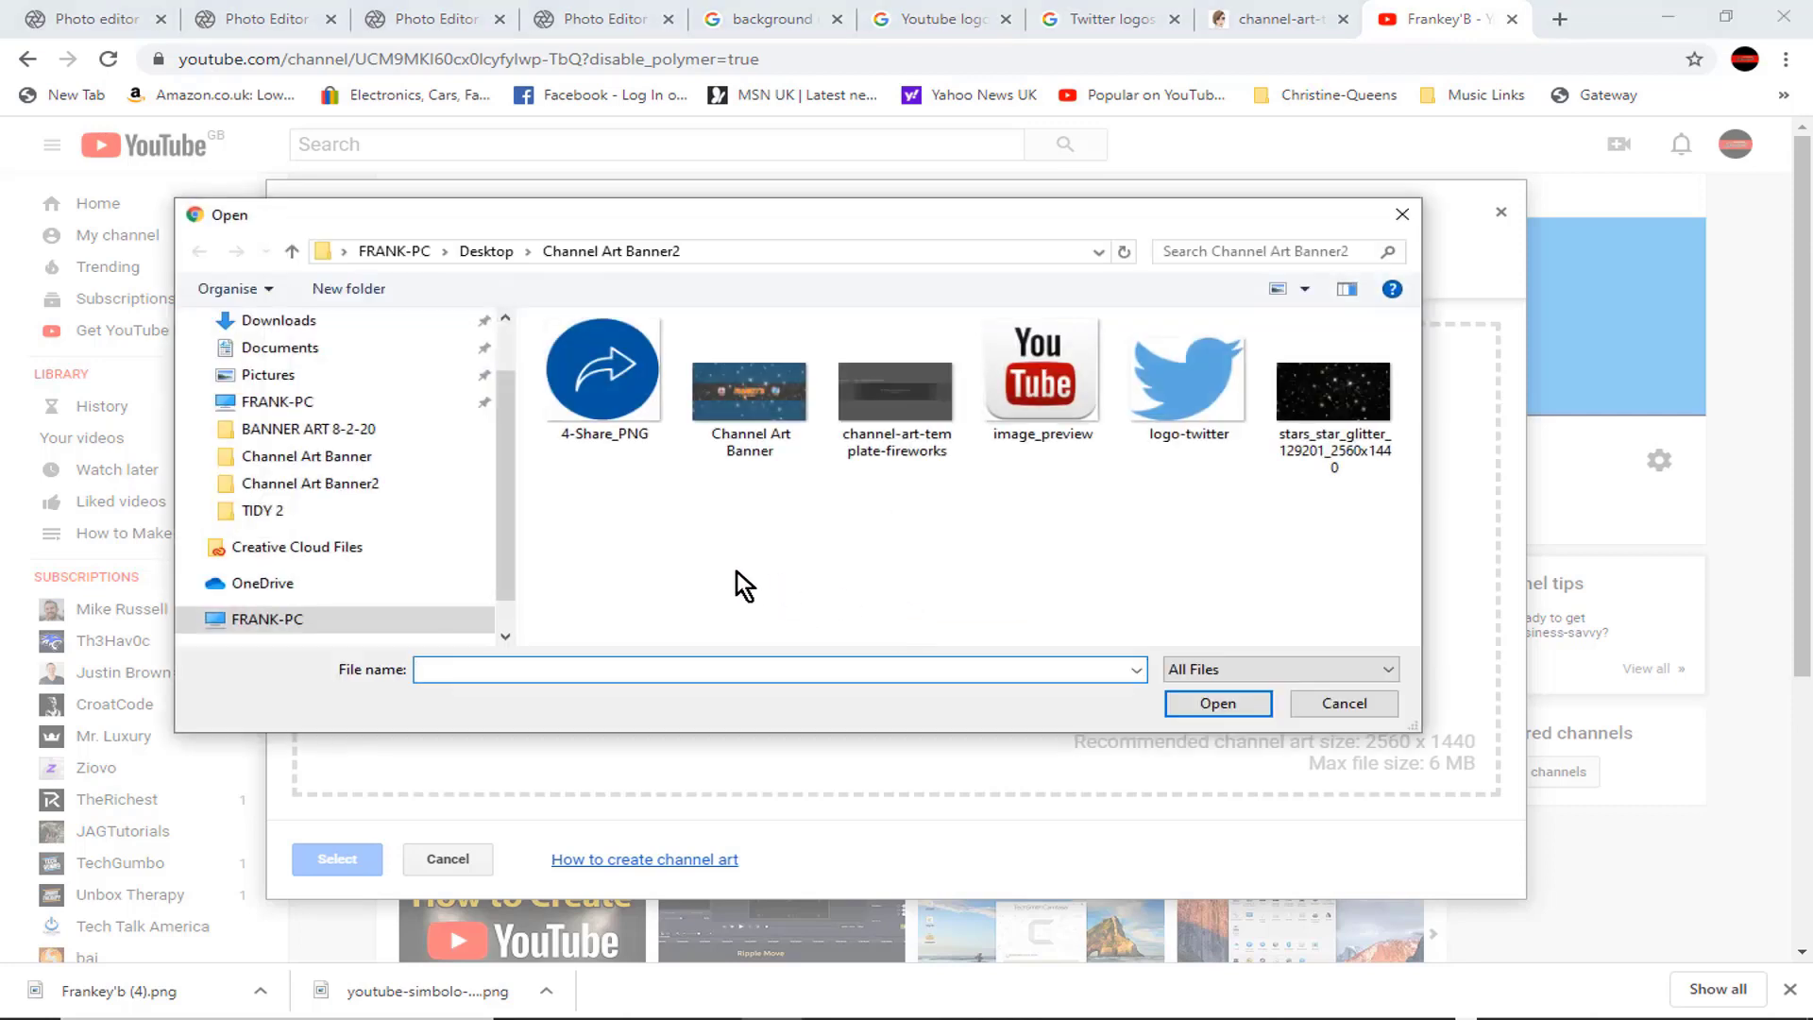
click(744, 395)
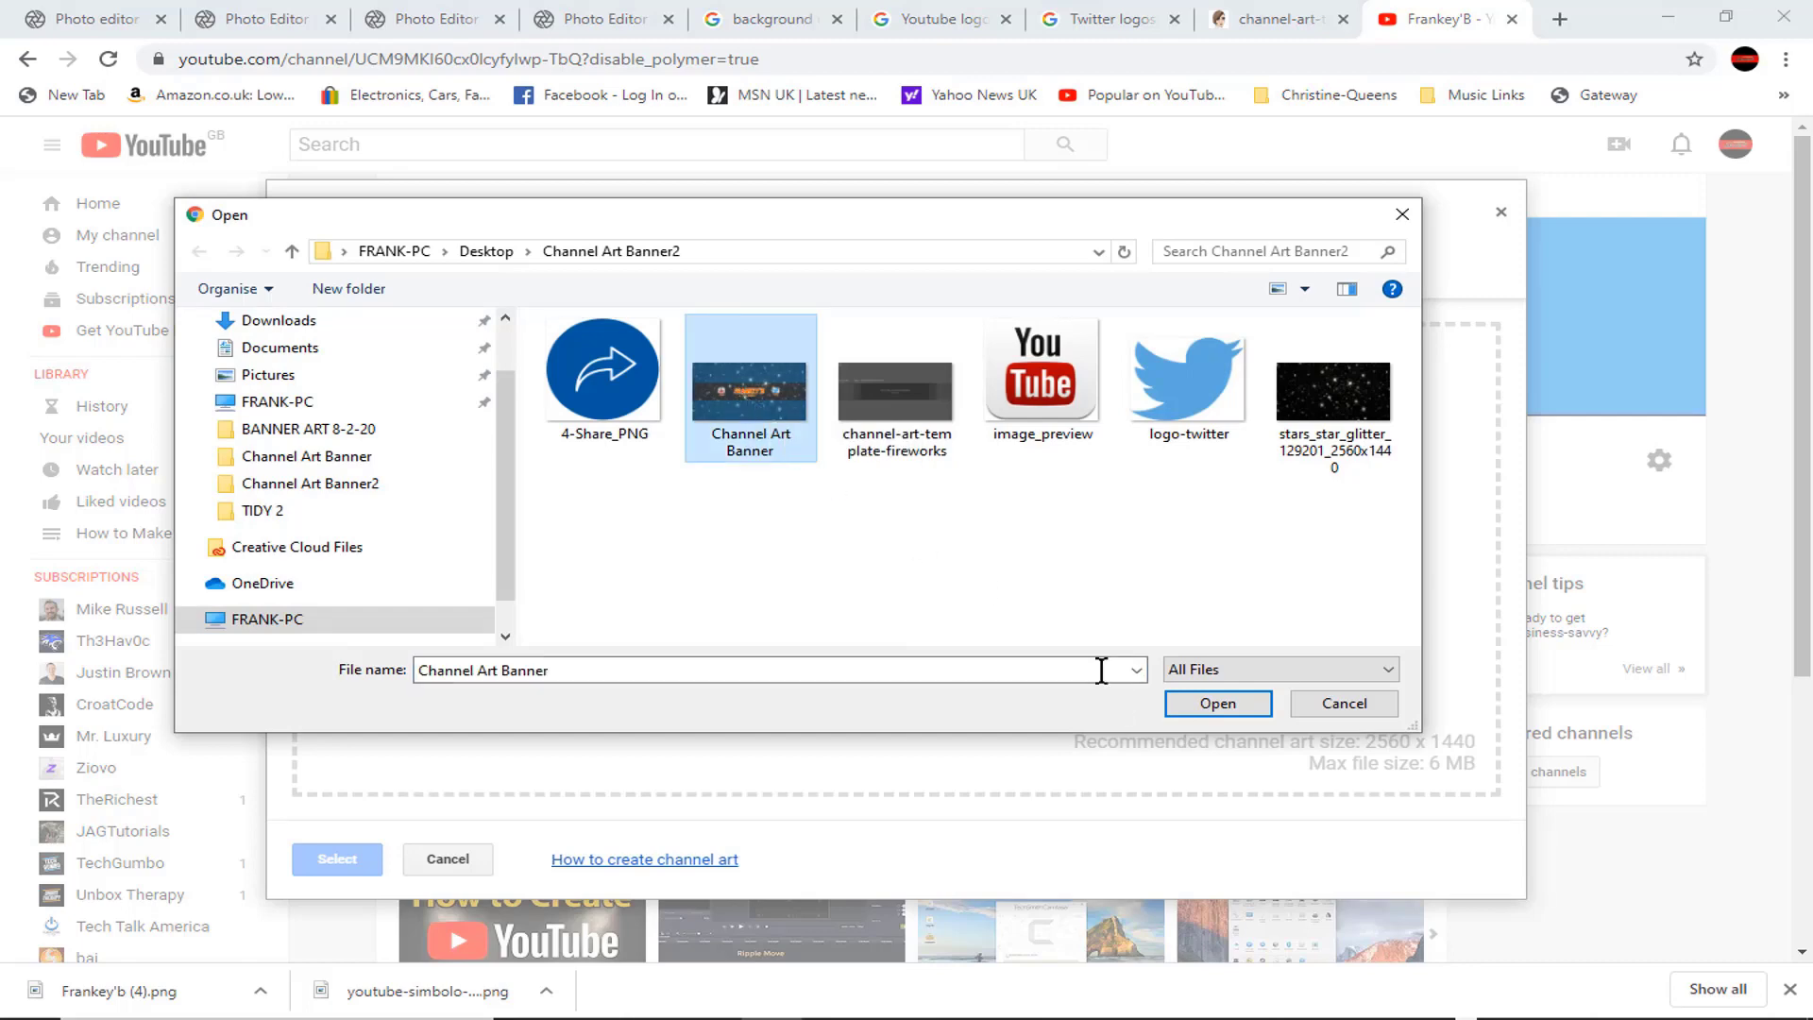
click(1205, 705)
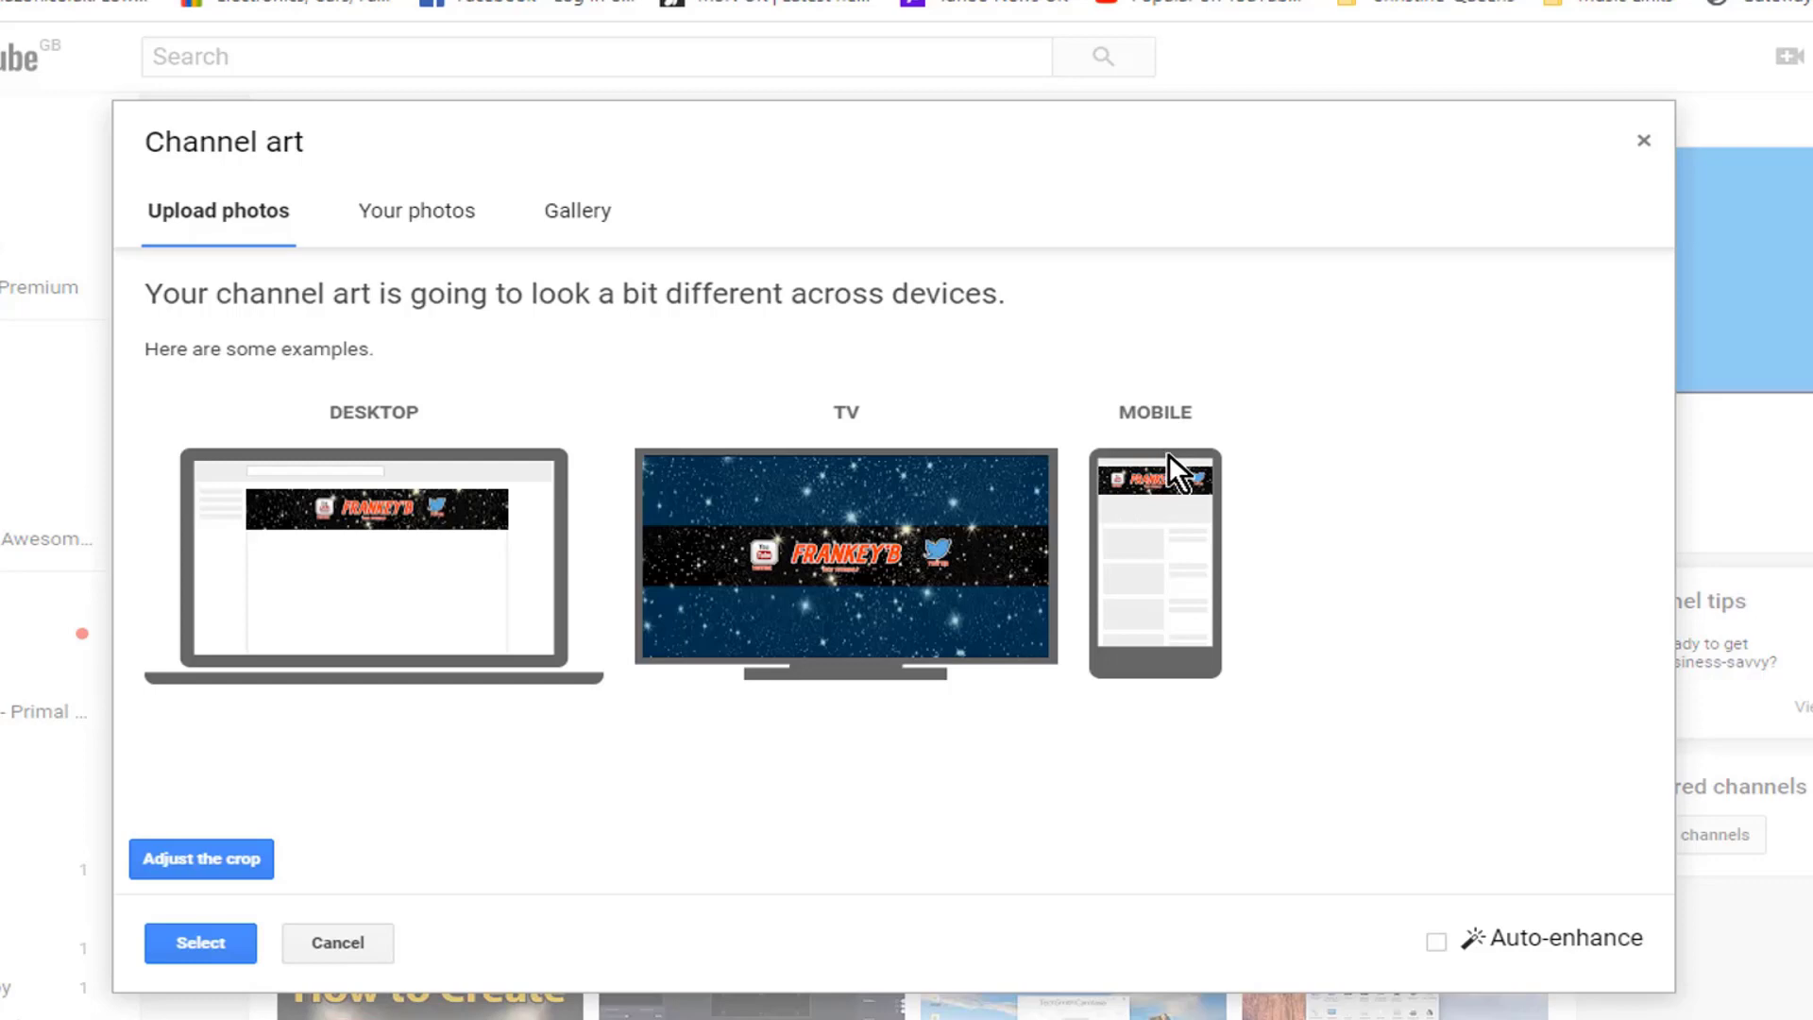
Save the starry FRANKEY'B image as the channel art, replacing the old blue banner
click(189, 942)
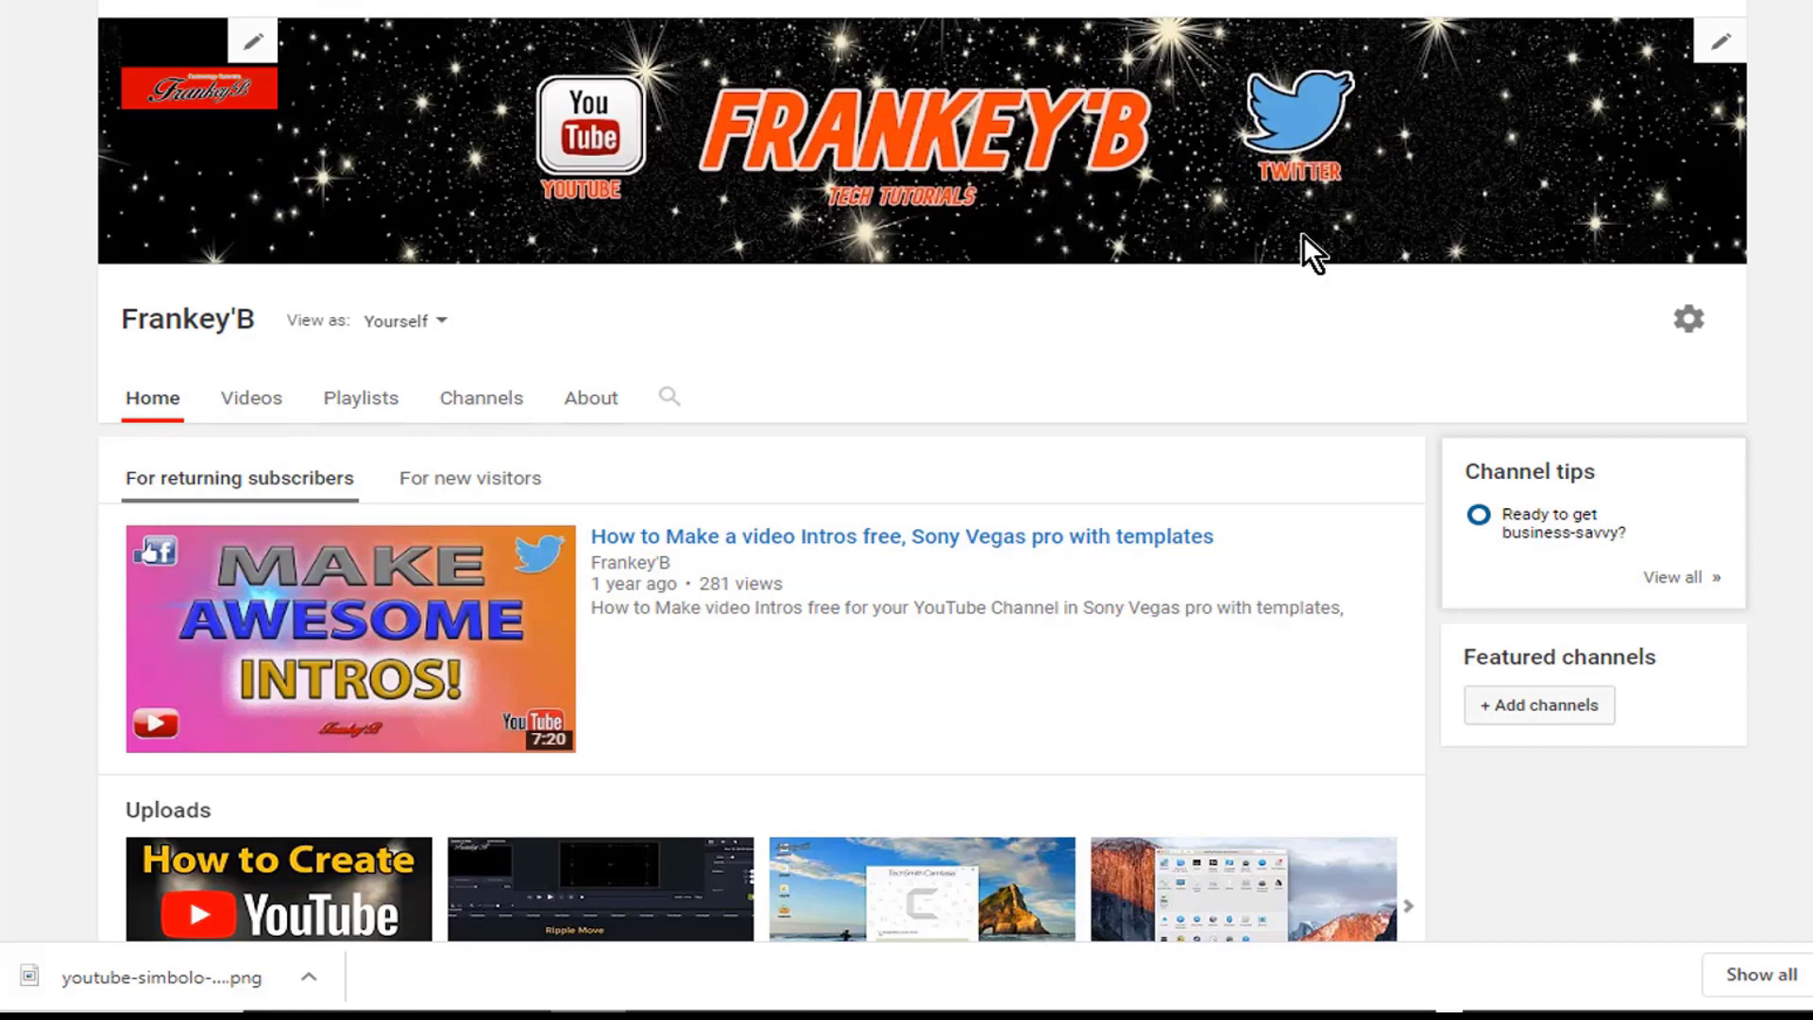
mouse_move(631, 259)
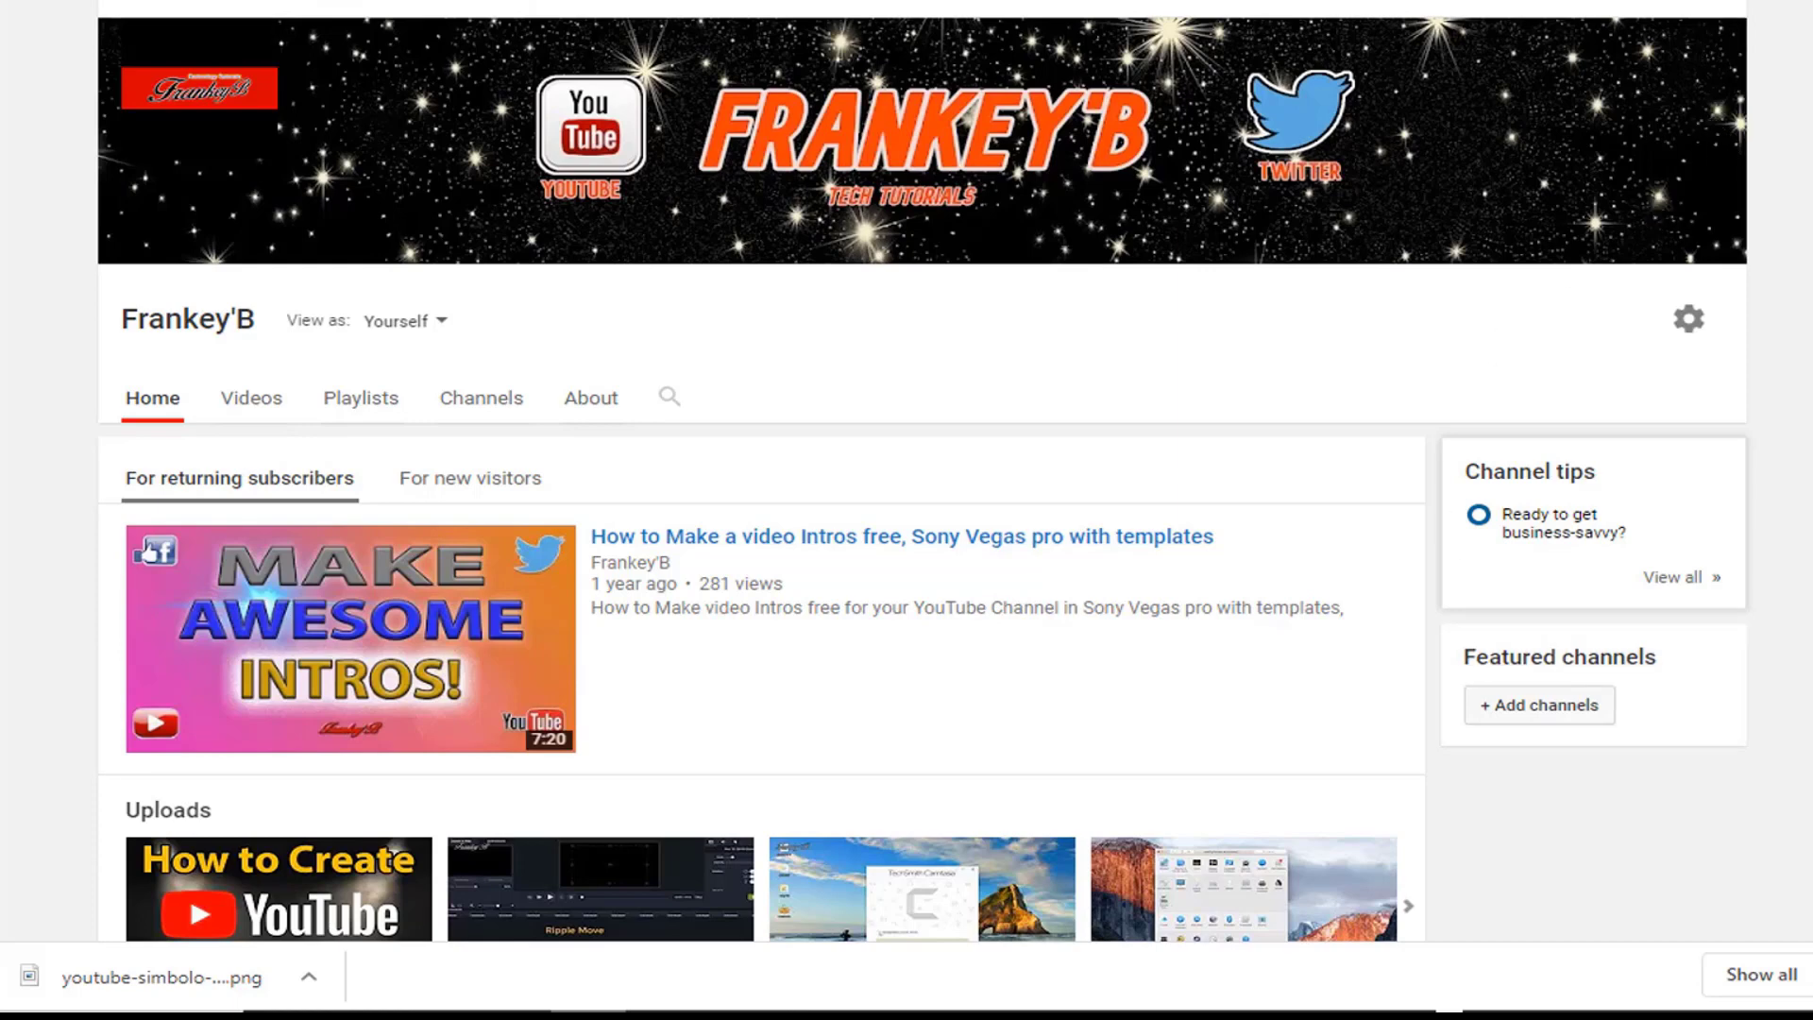
scroll(923, 472, down, 3)
scroll(94, 238, up, 5)
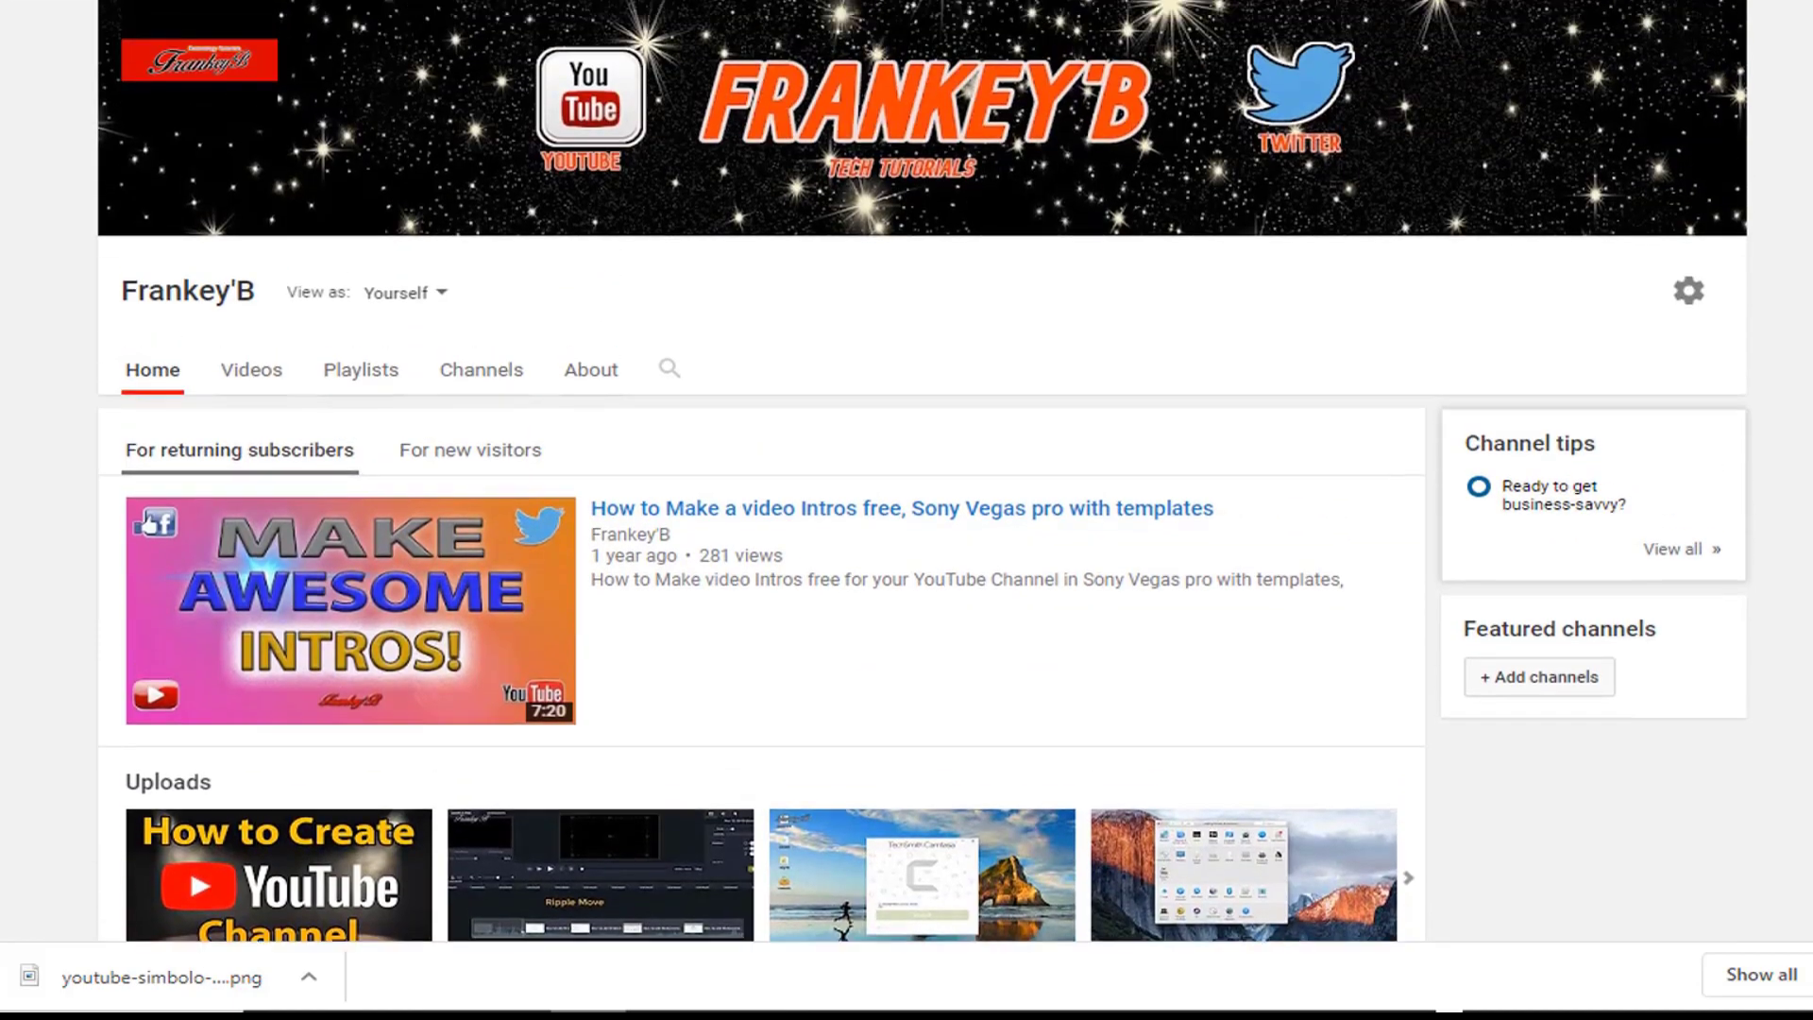